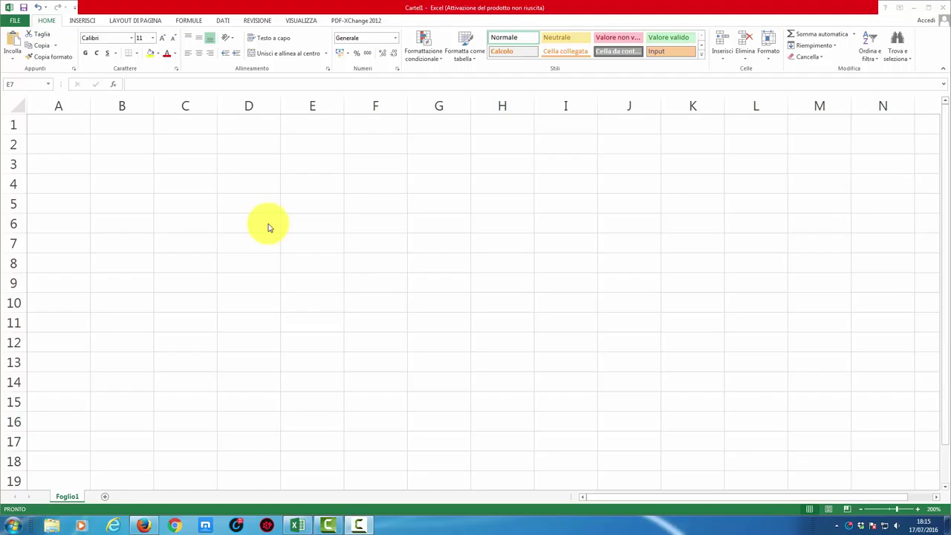
Enter N in B2 and D in B4, and centre the first fraction B2:B4.
click(140, 142)
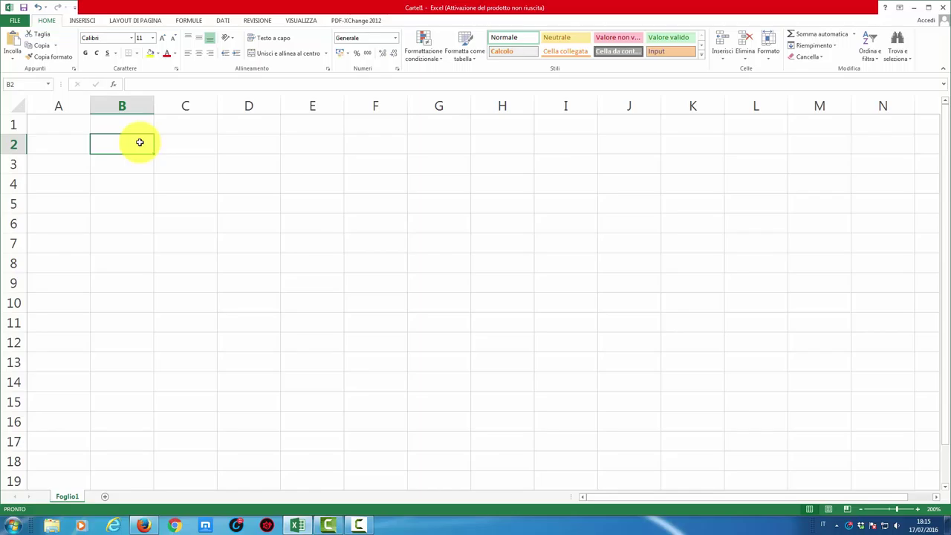
key(Down)
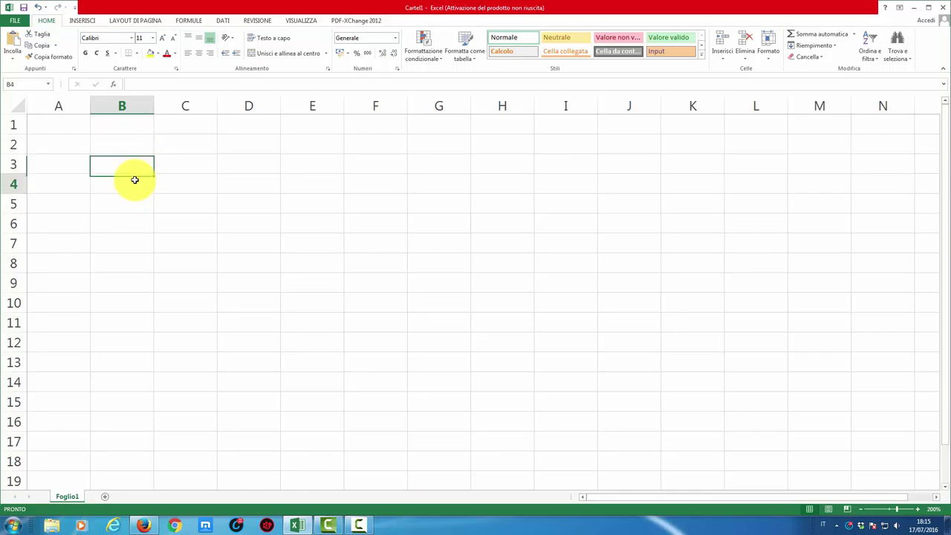
key(Down)
click(134, 147)
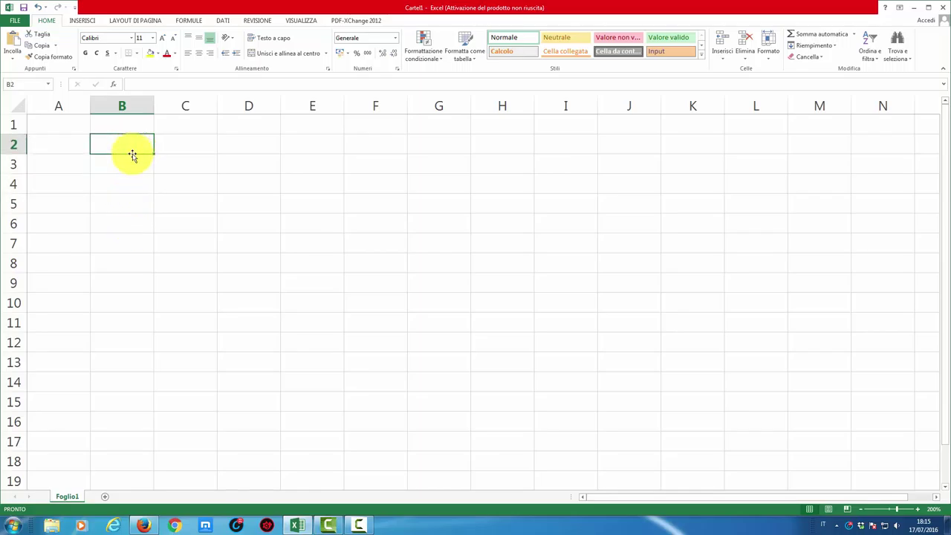
click(136, 183)
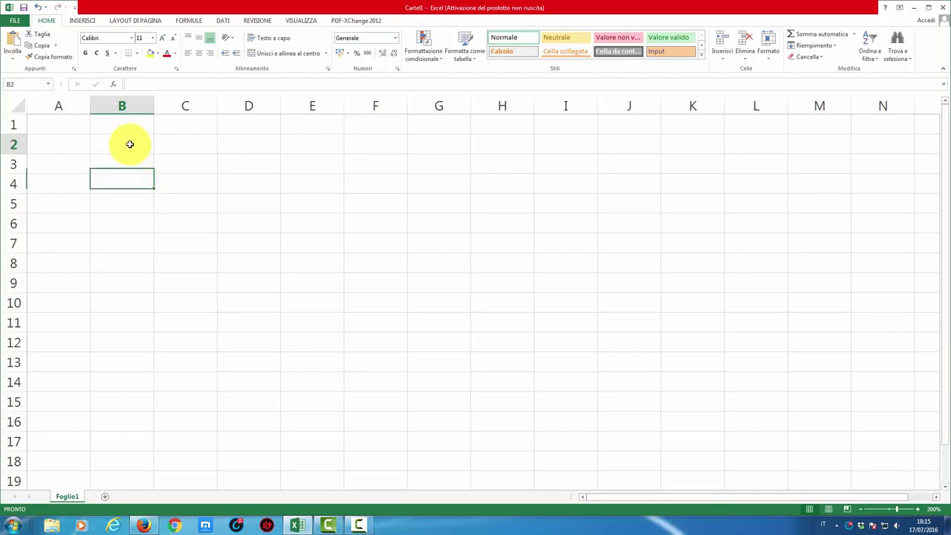
click(129, 144)
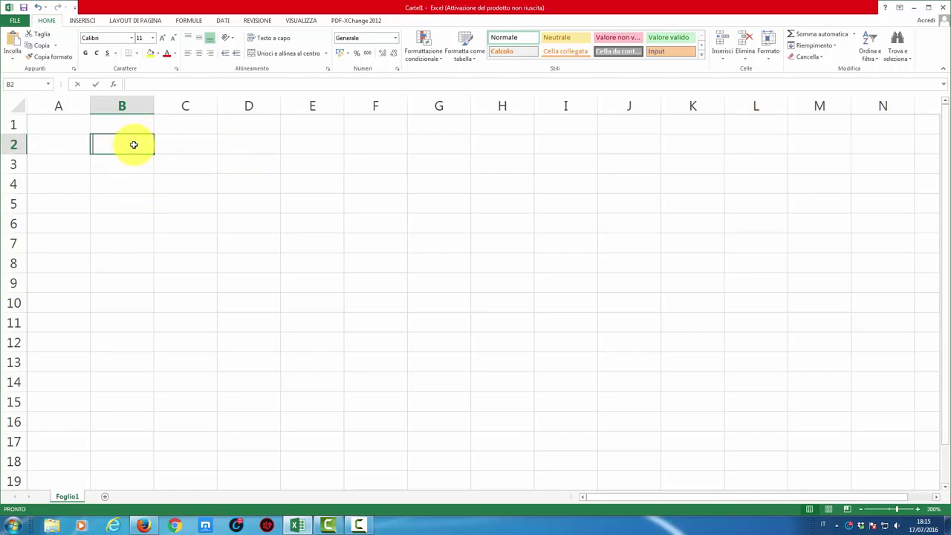
text(N)
click(123, 185)
text(D)
click(152, 202)
click(126, 131)
click(129, 144)
shift+click(134, 185)
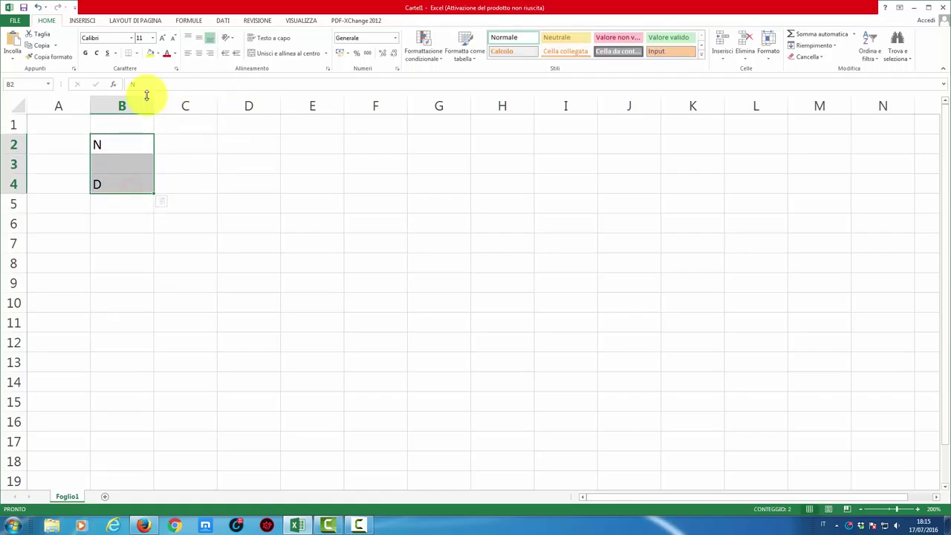
click(199, 52)
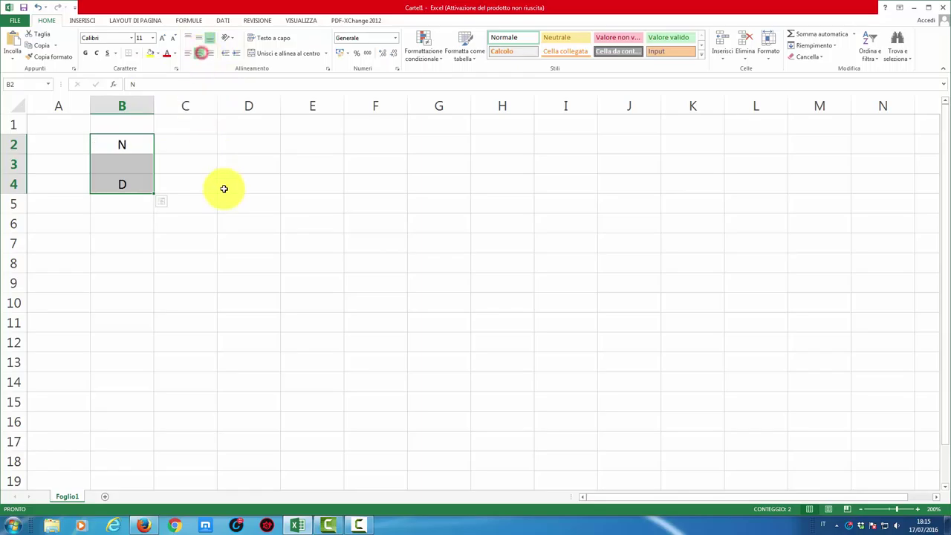
Enter N in D2 and D in D4, and centre the second fraction D2:D4.
click(235, 186)
click(249, 146)
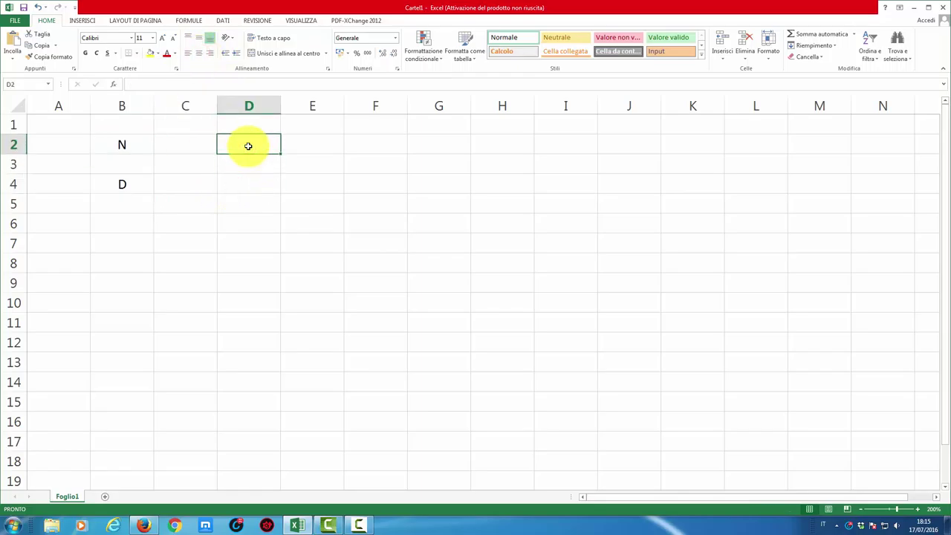
text(N)
click(246, 181)
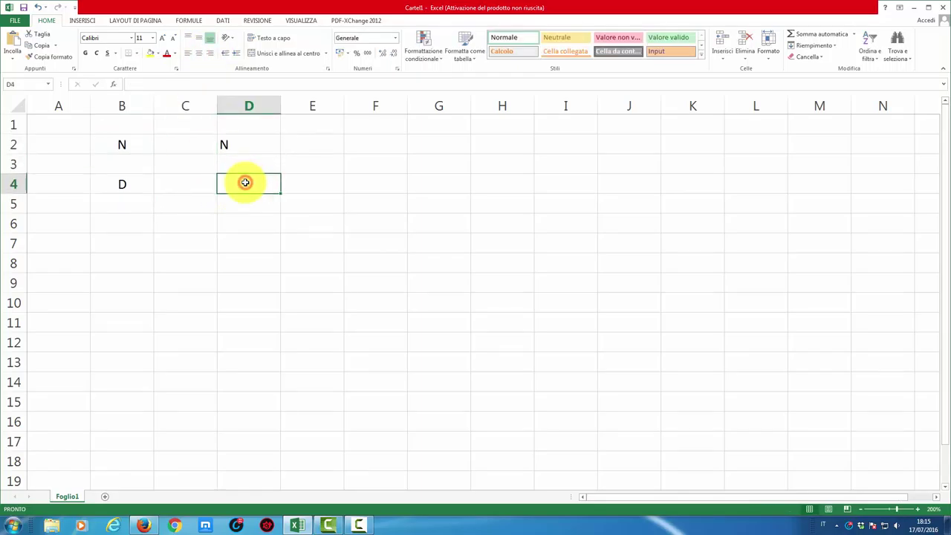
text(D)
click(250, 202)
drag(246, 144, 250, 189)
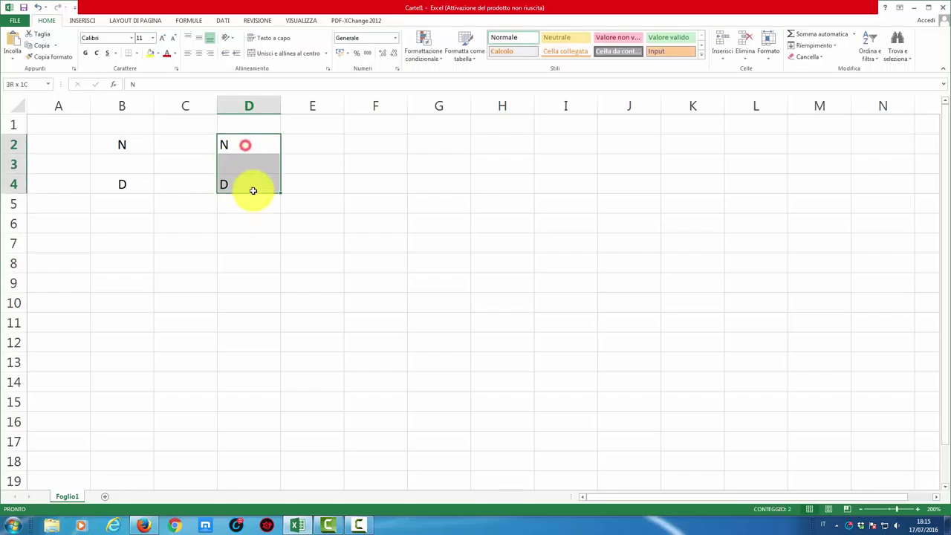
click(198, 53)
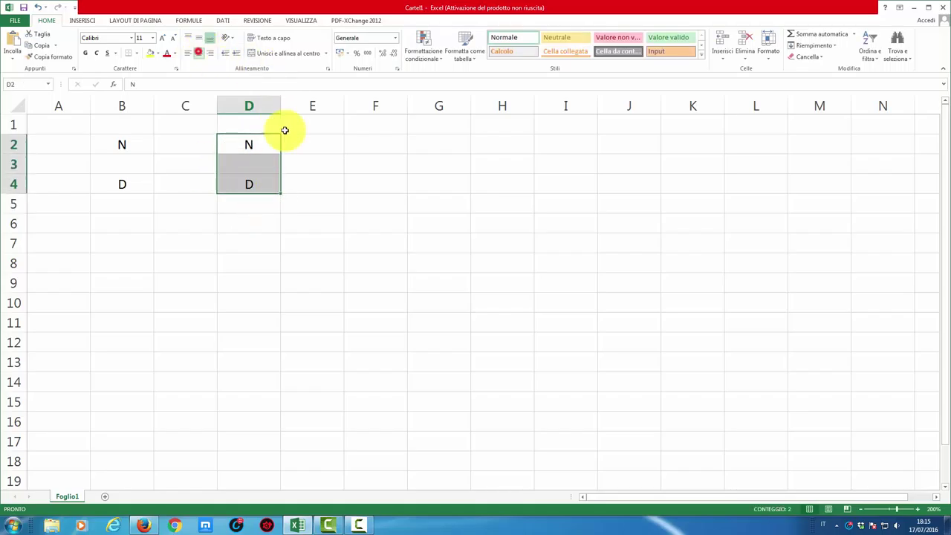
Put a centred + sign in C3 between the two fractions.
click(183, 168)
text(=)
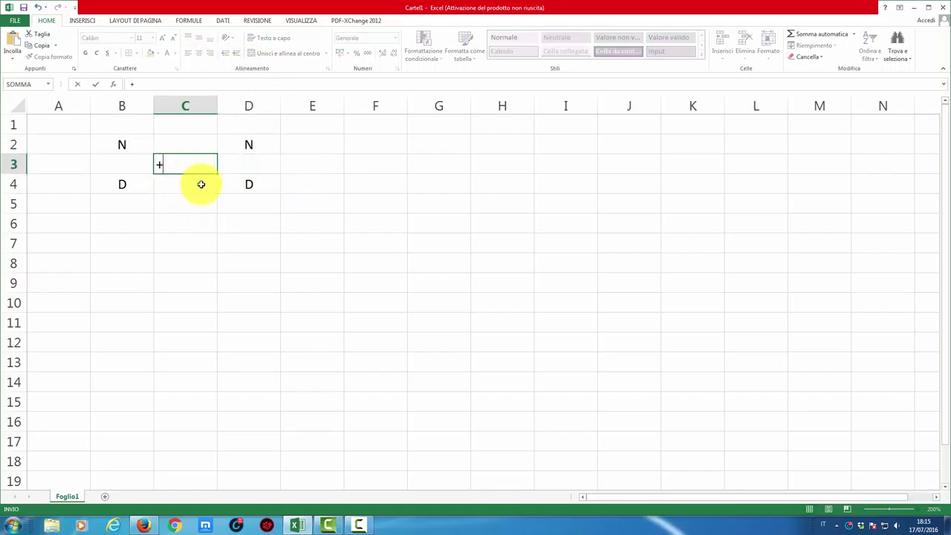
click(201, 183)
key(Escape)
double_click(182, 165)
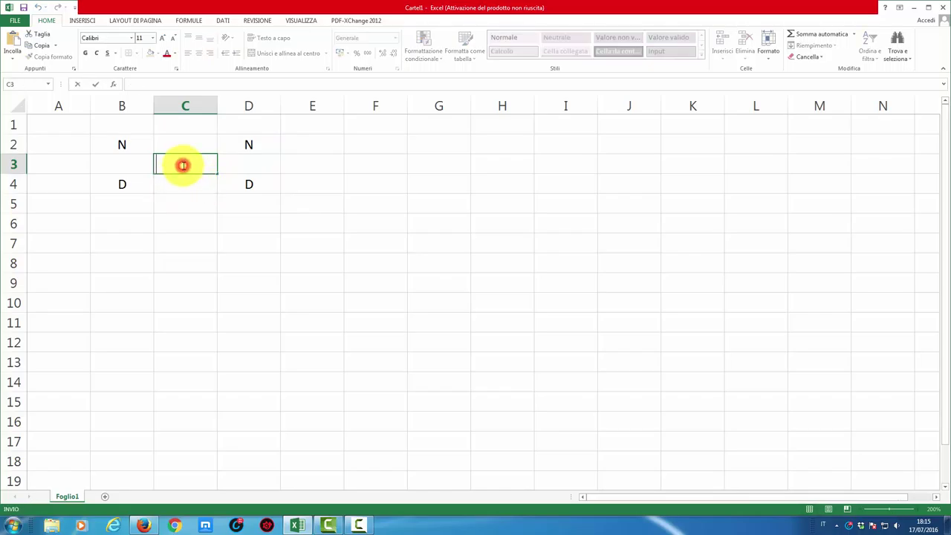
text('+)
click(202, 203)
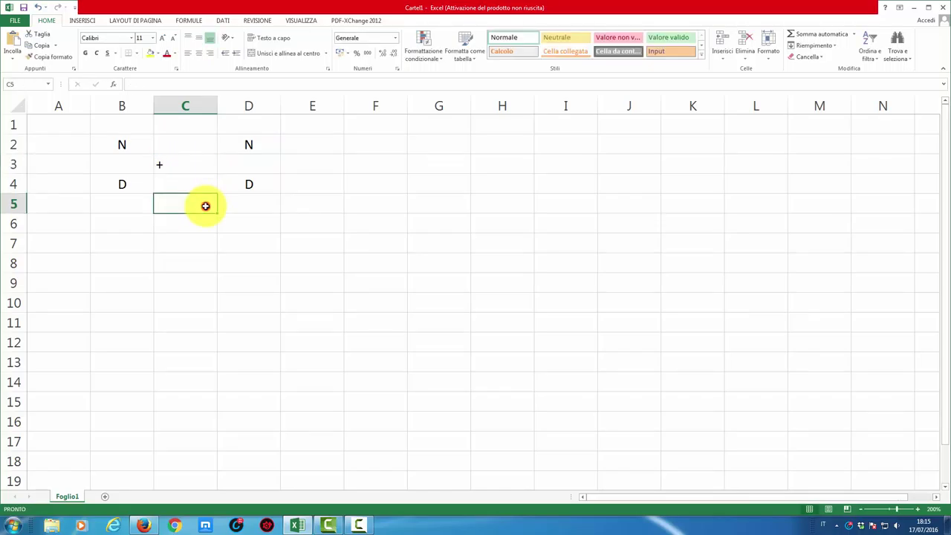
click(183, 166)
click(199, 53)
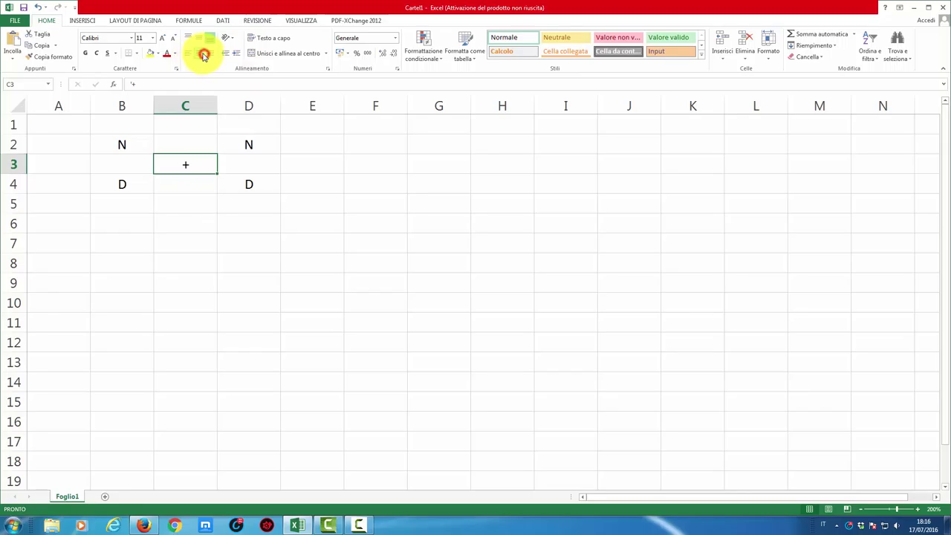
Add --- fraction bars in B3 and D3, then start the equals sign in E3.
click(132, 165)
text(---)
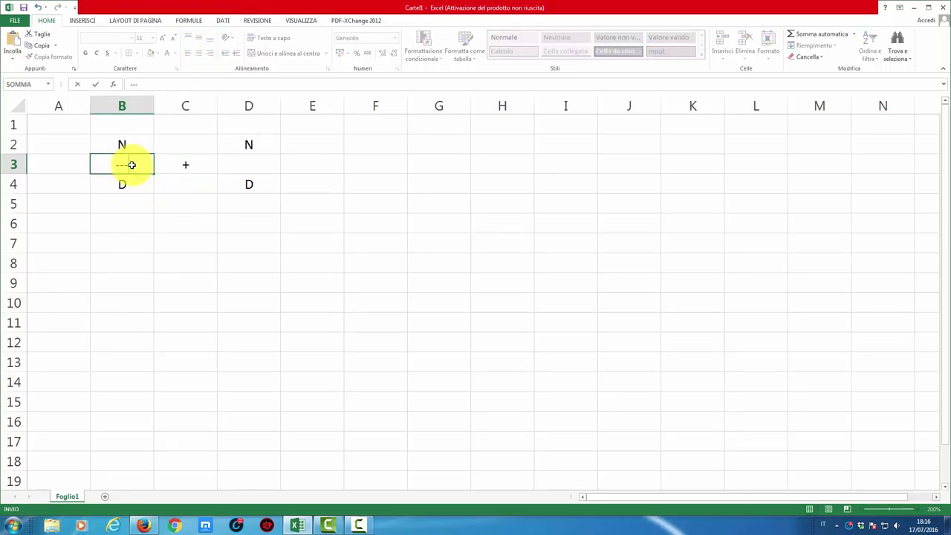
key(Left)
text(')
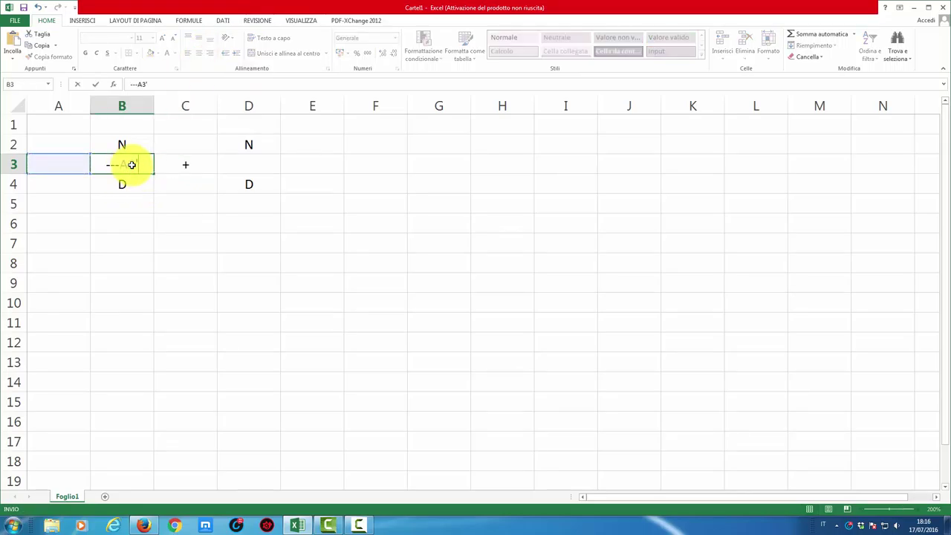
key(BackSpace)
key(BackSpace)
key(BackSpace)
key(BackSpace)
key(BackSpace)
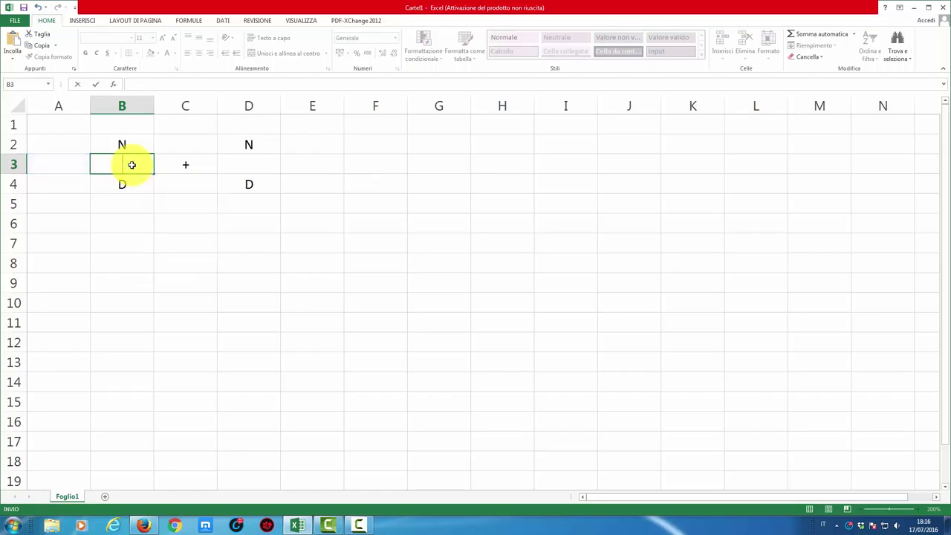
text('---)
key(Return)
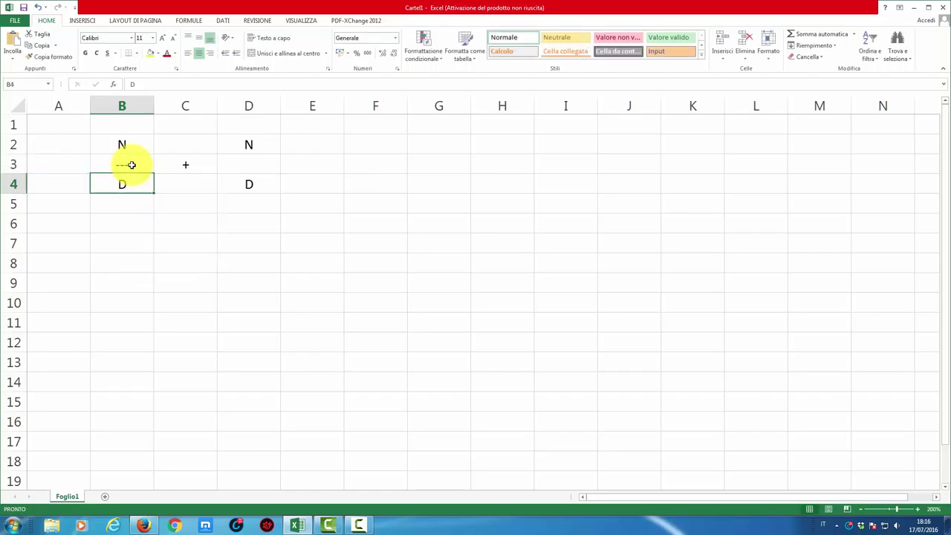
click(247, 161)
text('---)
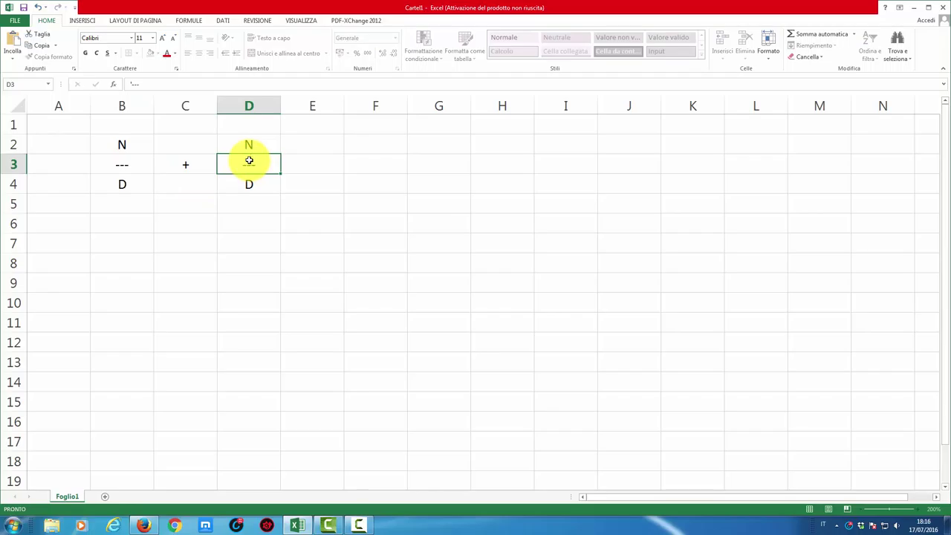
key(Return)
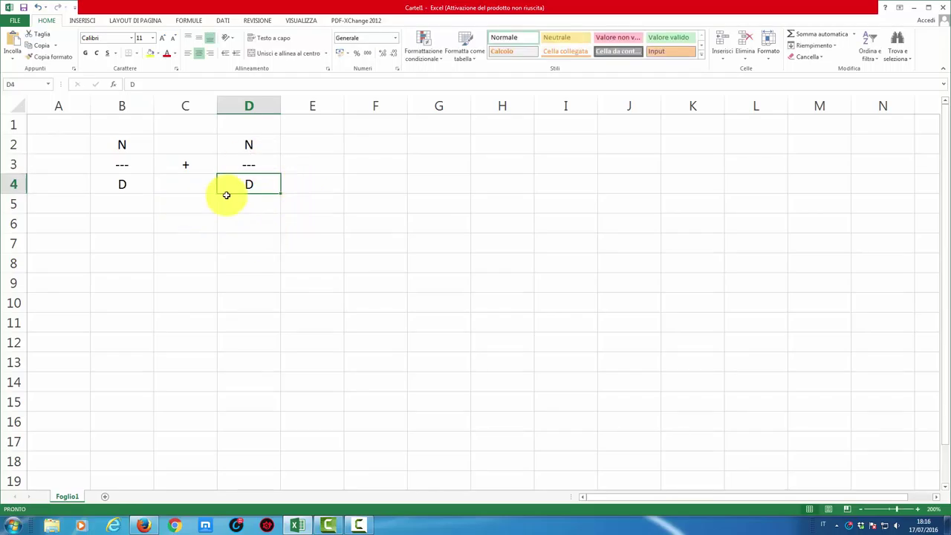
click(328, 167)
text('=)
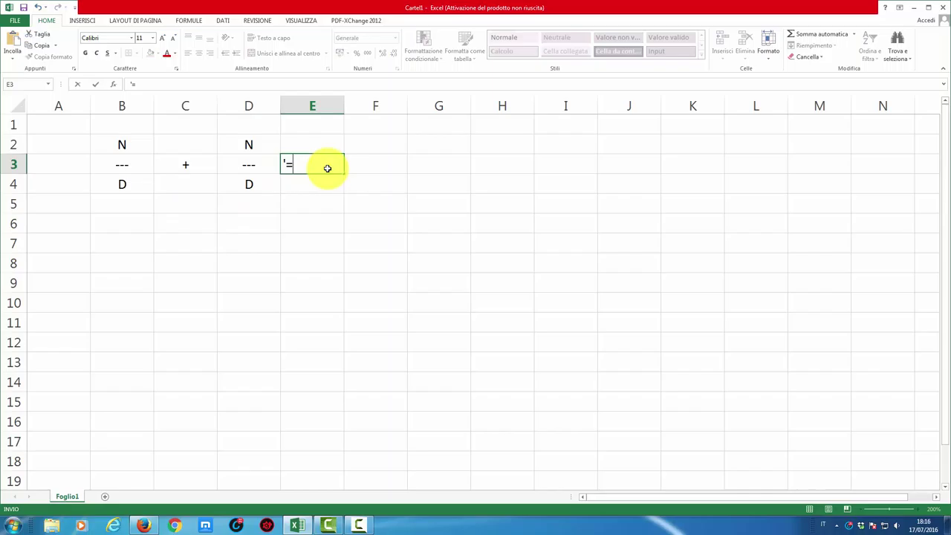
Confirm the = sign in E3, then look over F2 and F4 as the result cells.
key(Return)
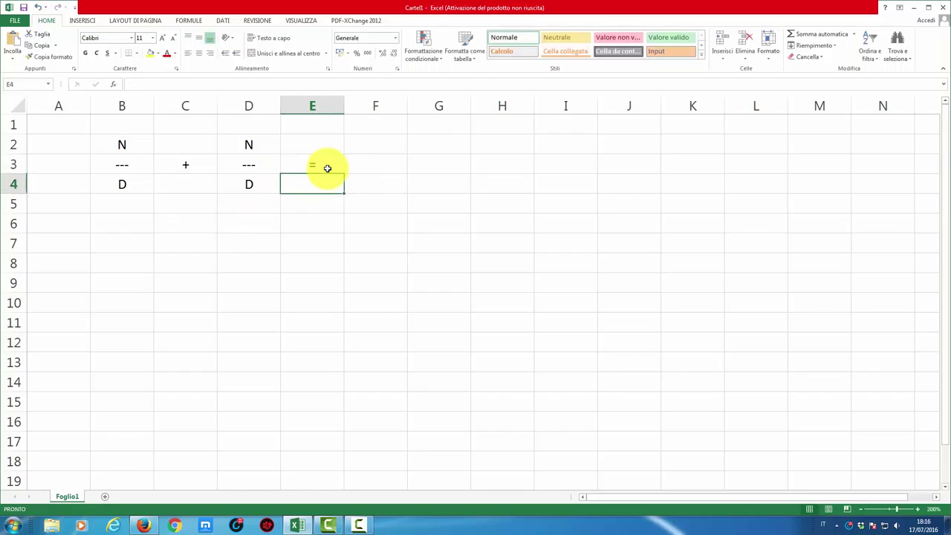
click(385, 144)
click(384, 183)
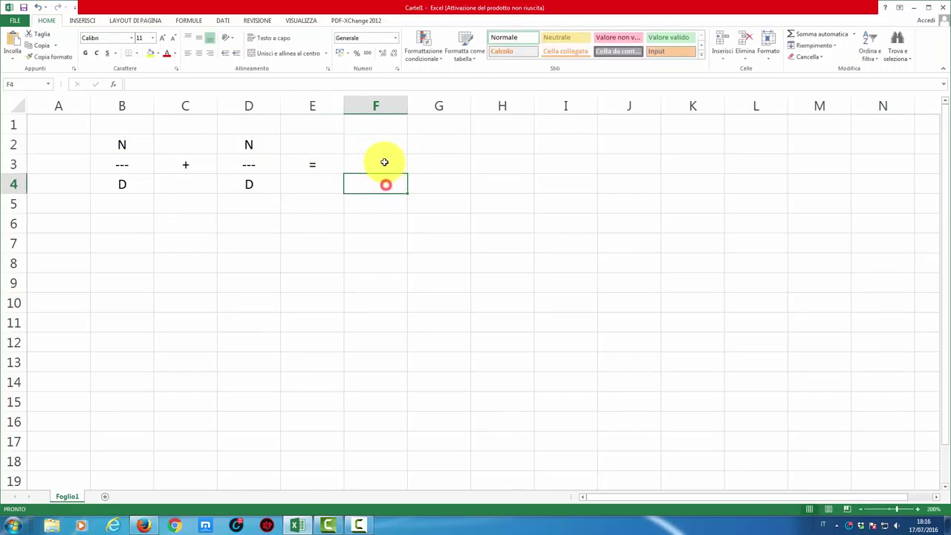
click(380, 144)
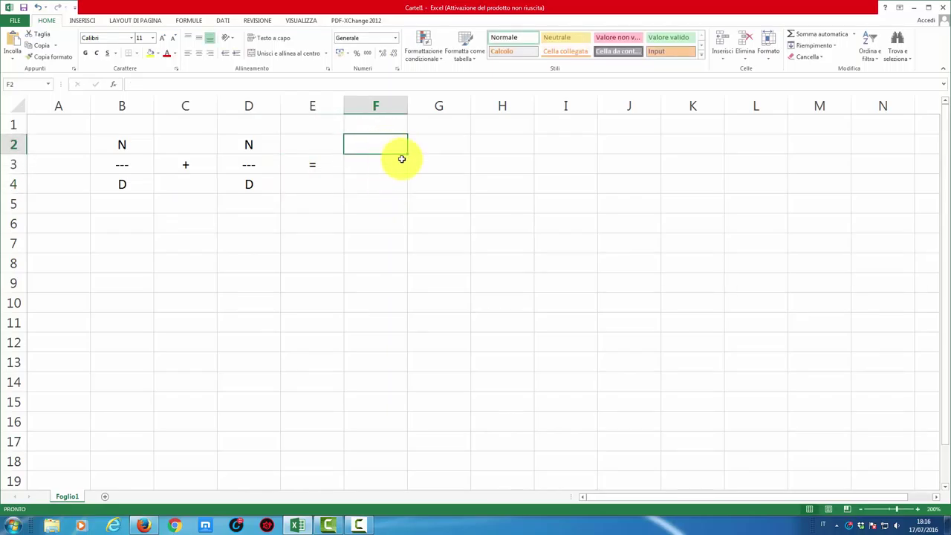
key(Down)
key(Right)
key(Right)
key(Right)
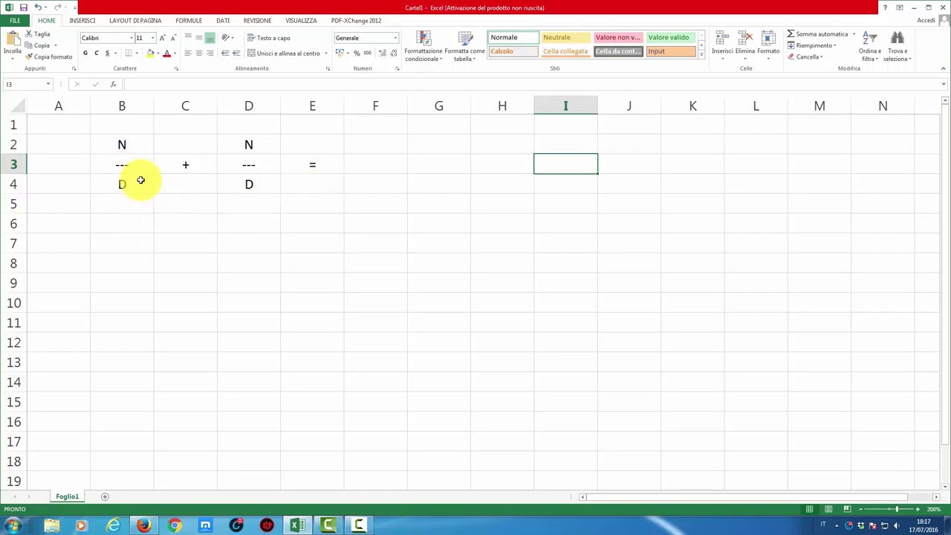
Enter the first example fraction 3 over 4 with a --- bar in B6:B8.
click(133, 221)
text(3)
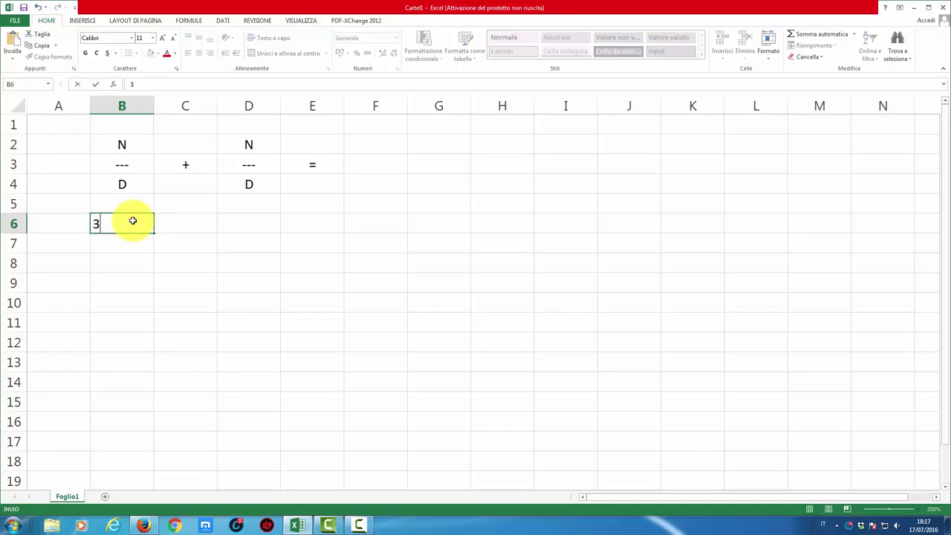
click(124, 262)
text(4)
click(123, 241)
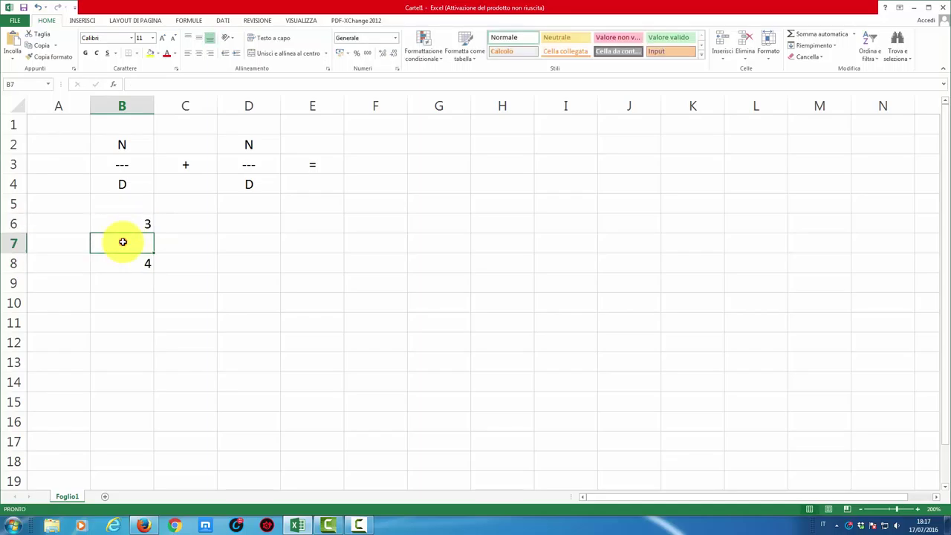
text('---)
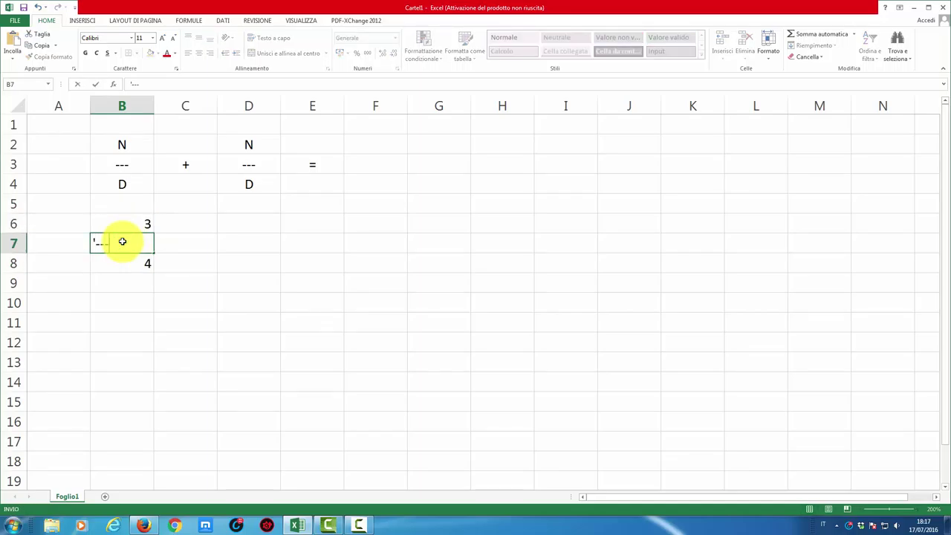
Put a + sign in C7 between the example fractions.
click(202, 245)
text(+)
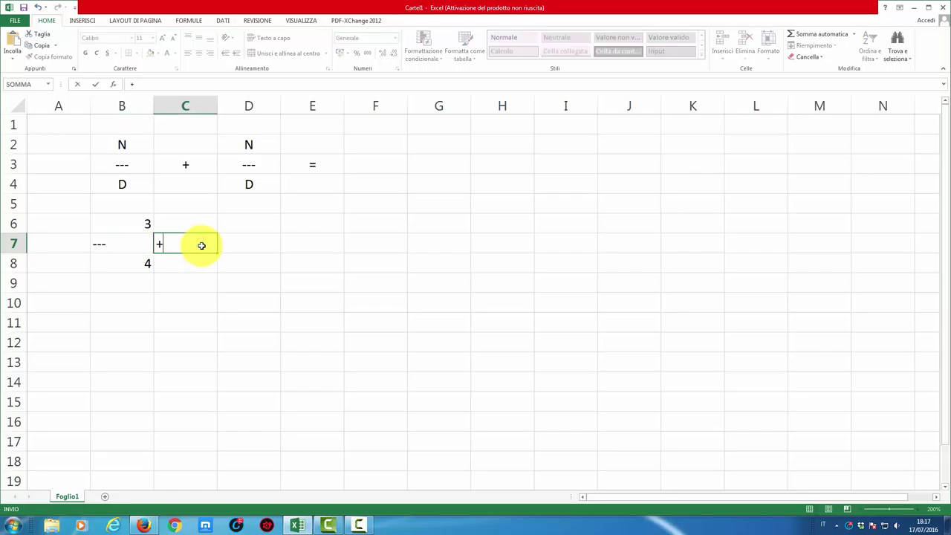
click(240, 245)
click(243, 221)
key(Escape)
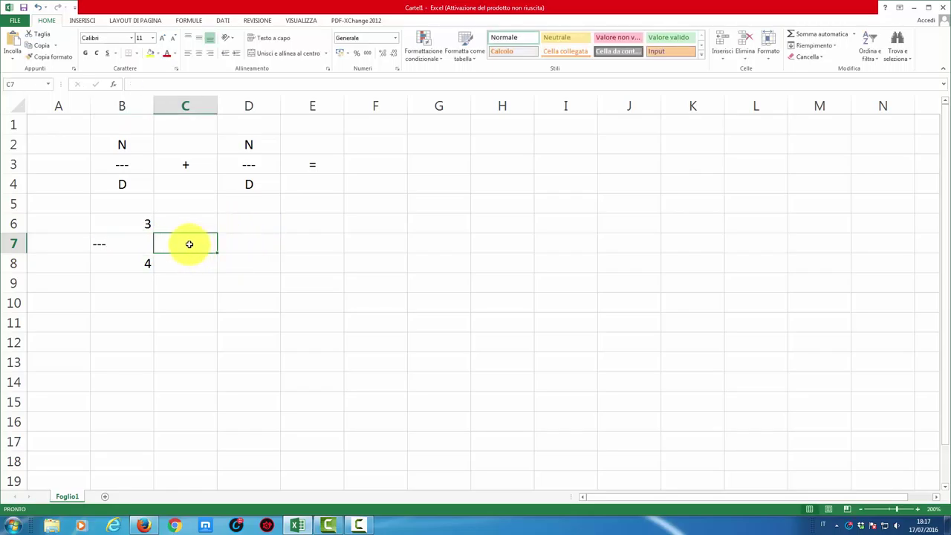
text('0)
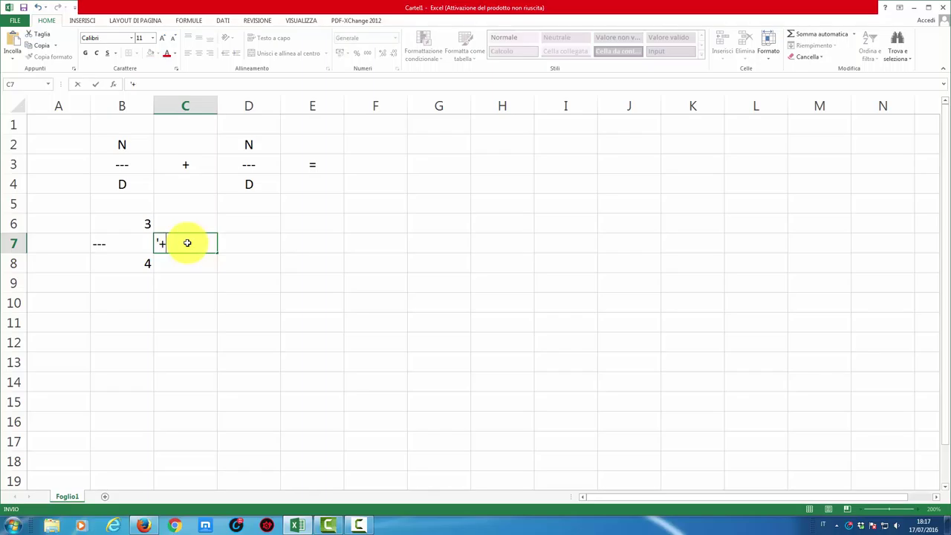
key(Return)
Enter the second fraction 1 over 3 in D6:D8 and centre the block B6:D8.
click(251, 226)
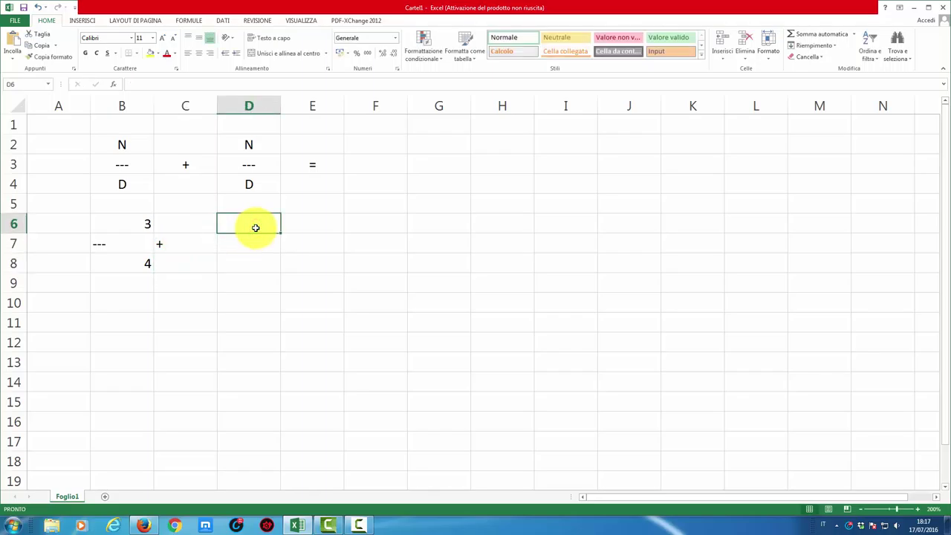
text(1)
key(Return)
key(Return)
text(3)
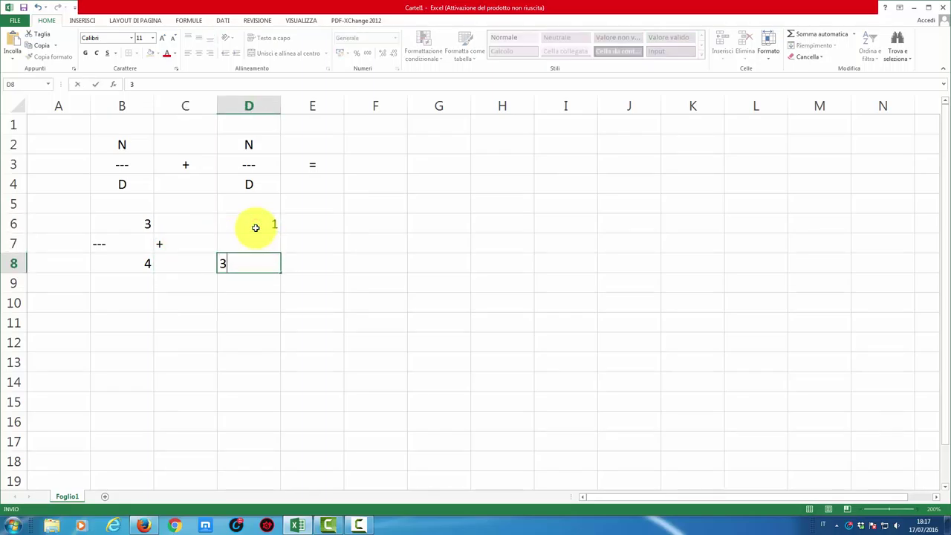
key(Up)
text(')
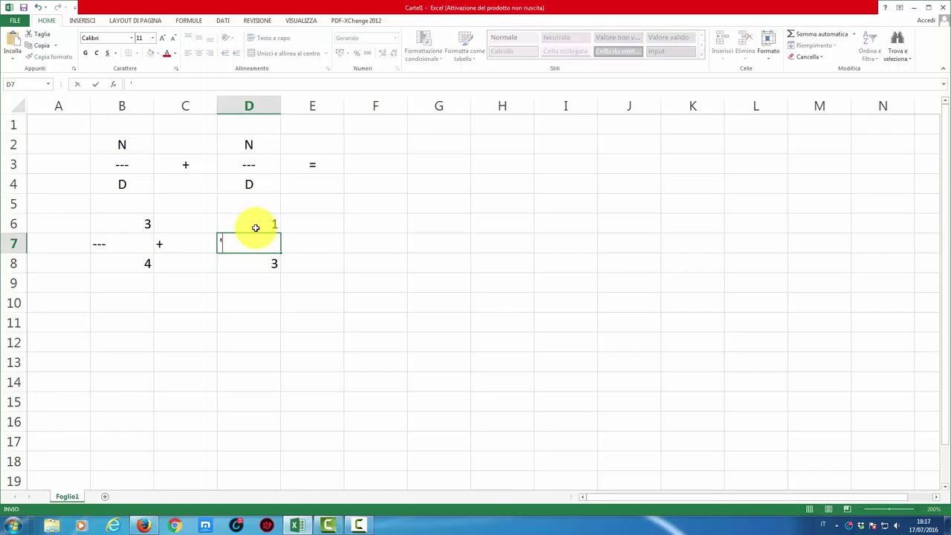
key(Return)
drag(131, 220, 265, 270)
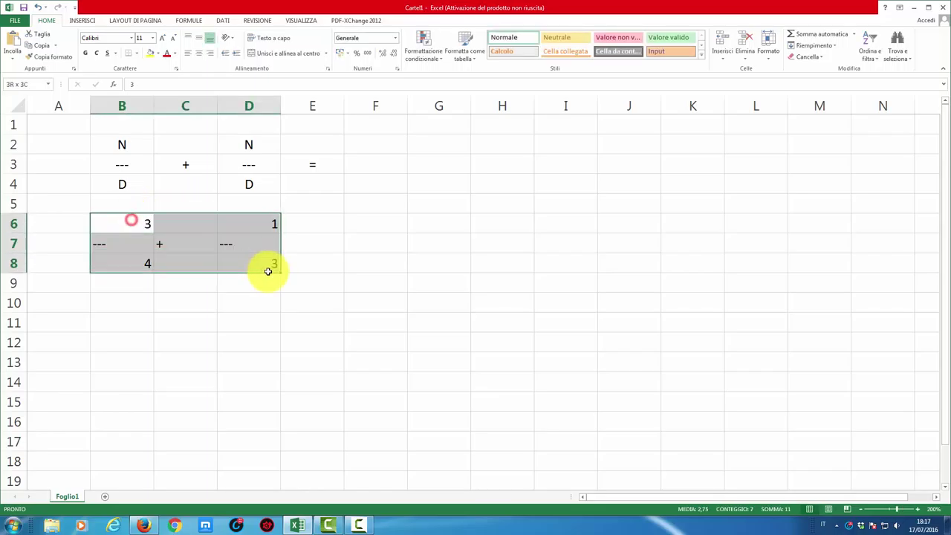
click(199, 53)
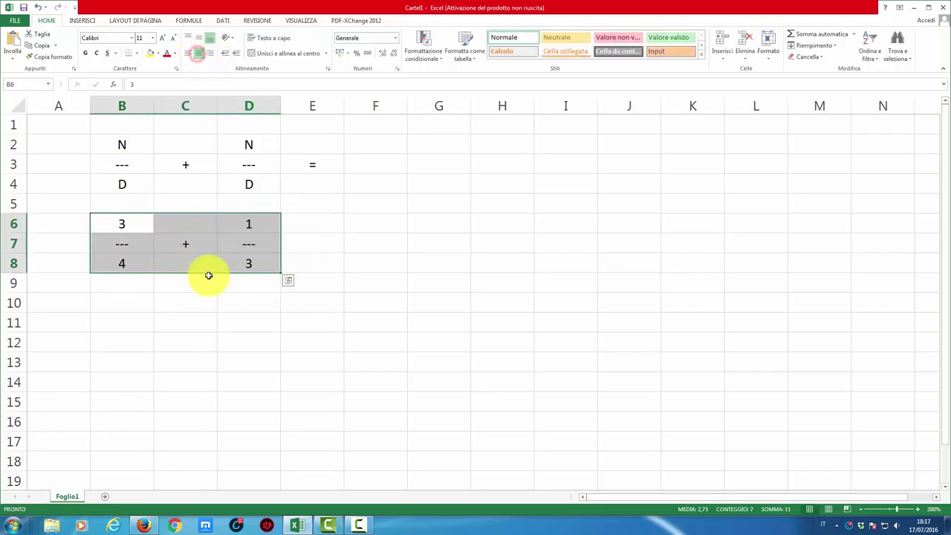
click(316, 245)
Enter = in E7 so the example reads 3/4 + 1/3 =.
text('=)
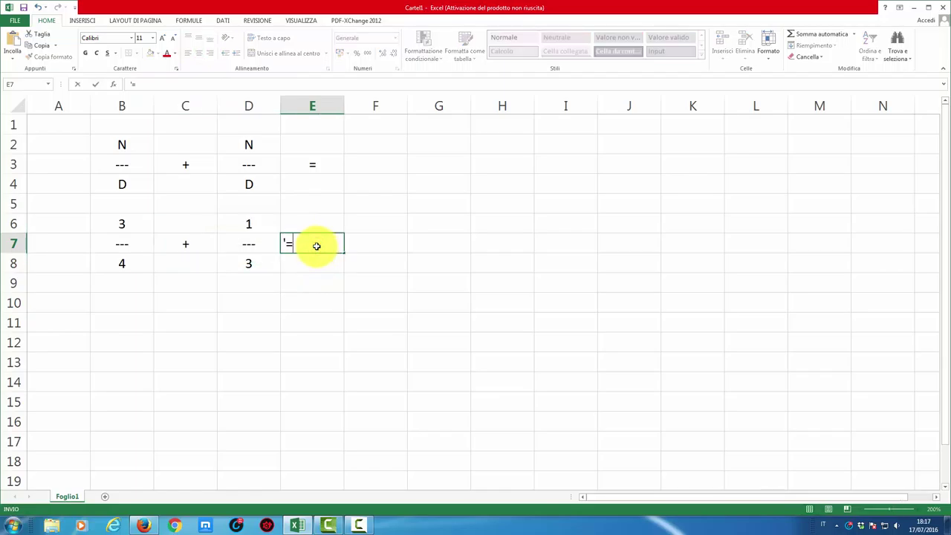
key(Return)
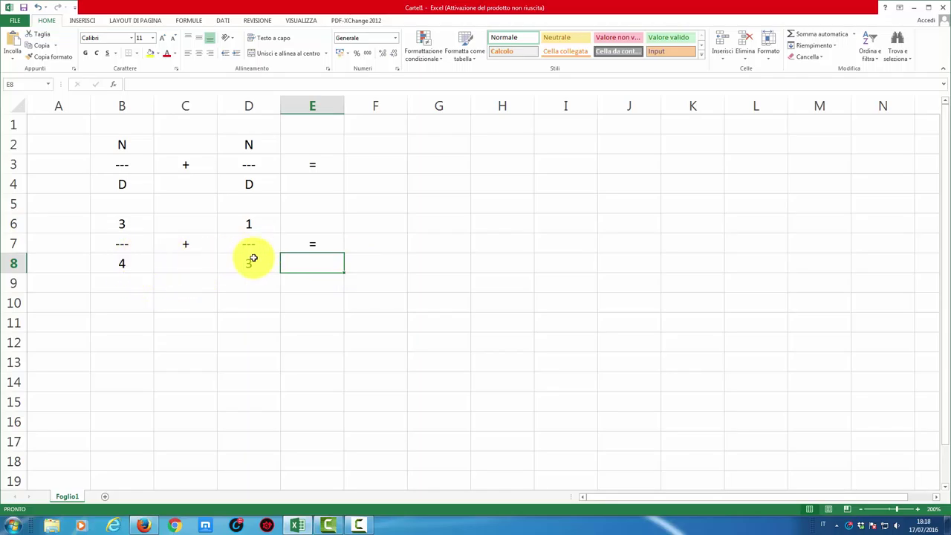
click(379, 262)
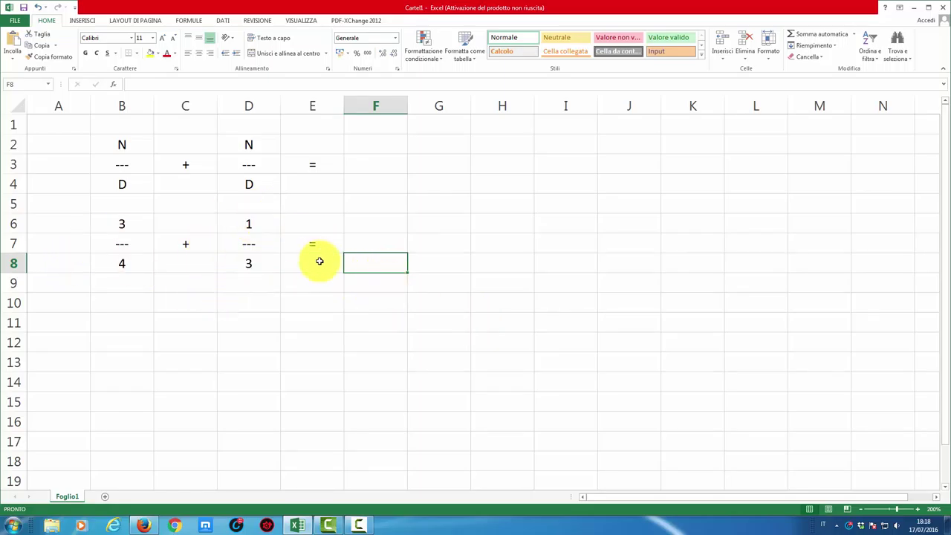
click(388, 224)
Centre the result cells F7 through H7.
click(388, 263)
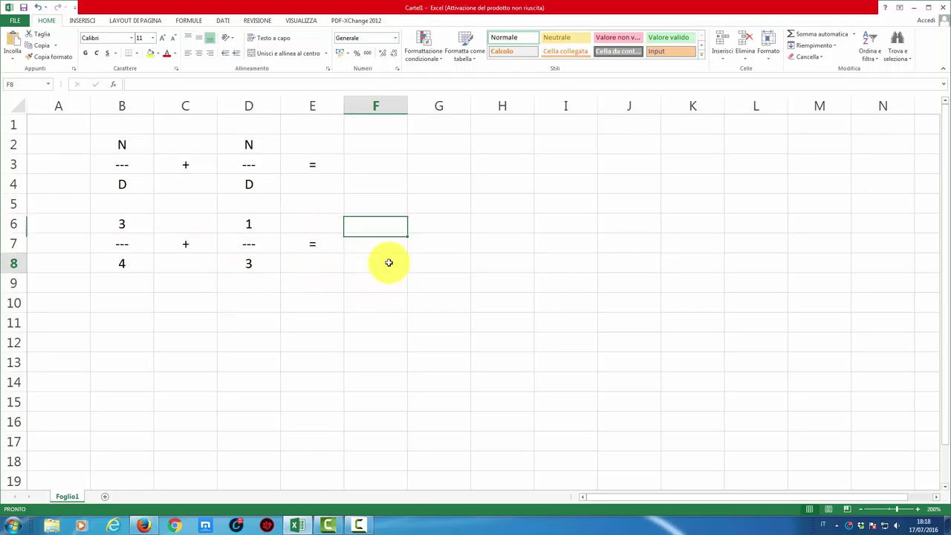
click(378, 267)
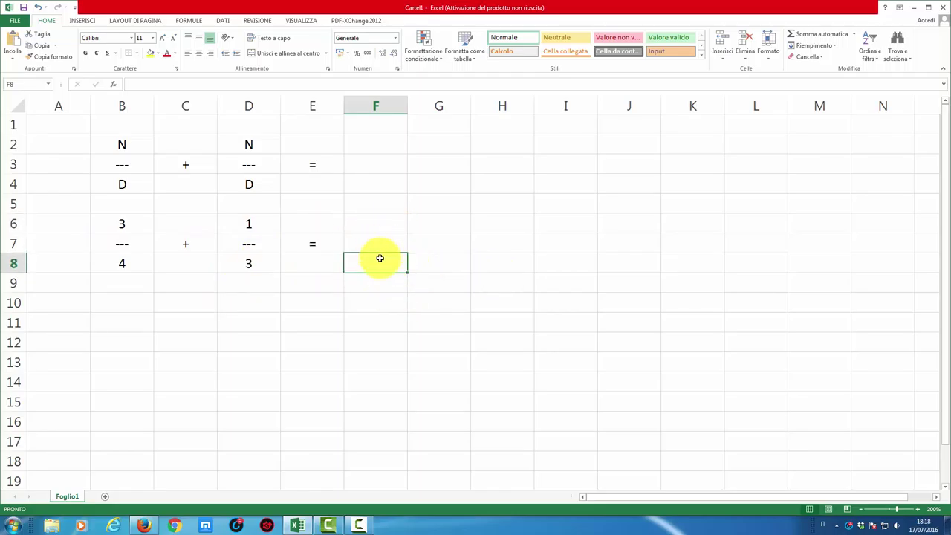
click(375, 245)
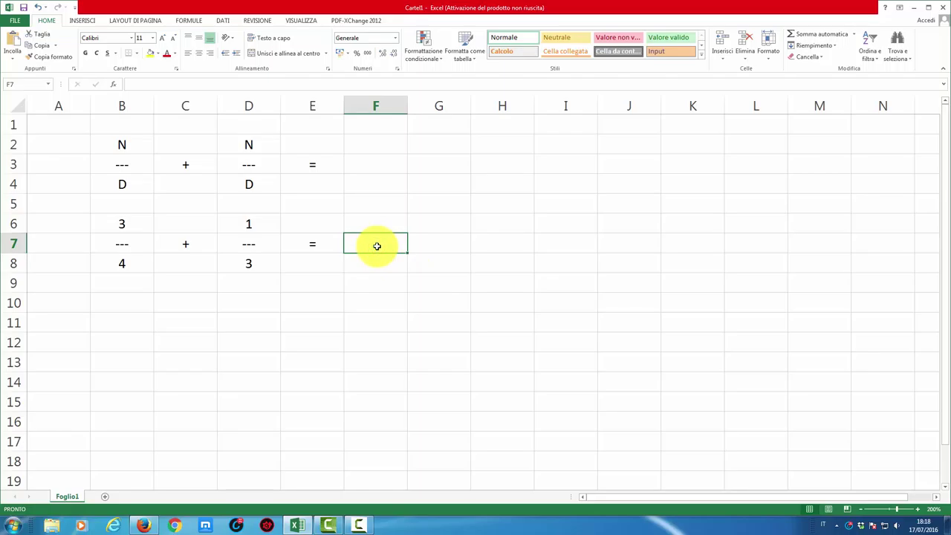
drag(378, 245, 502, 242)
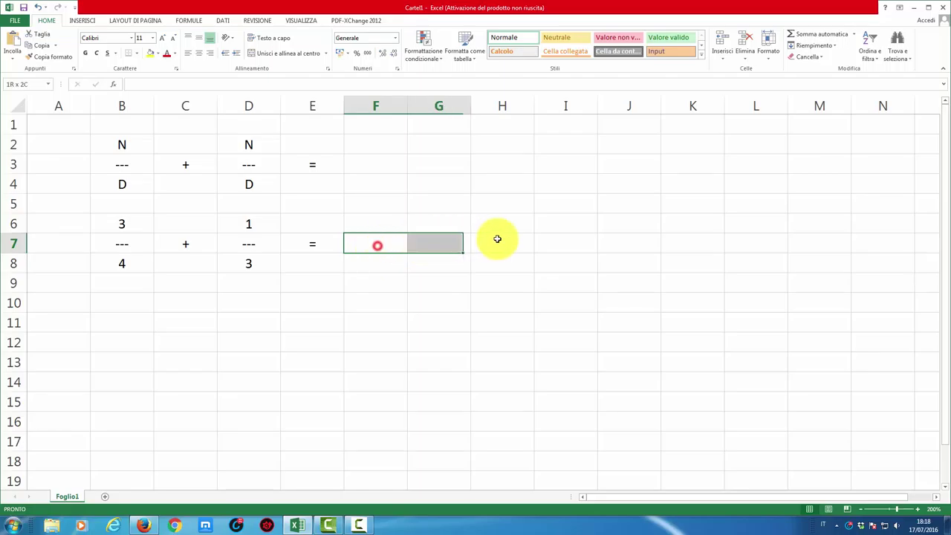
click(199, 53)
Put a --- fraction bar in F7 and start a formula in F8.
click(377, 244)
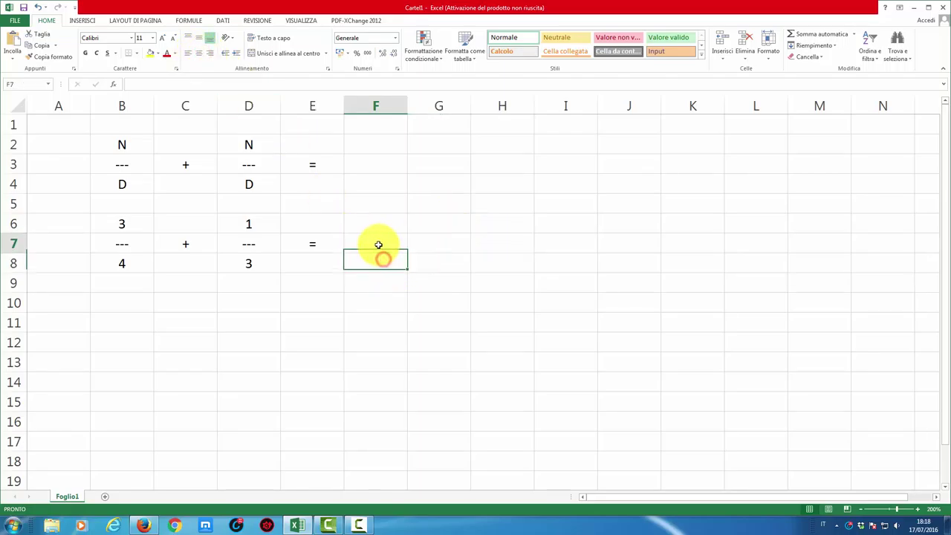
text(=)
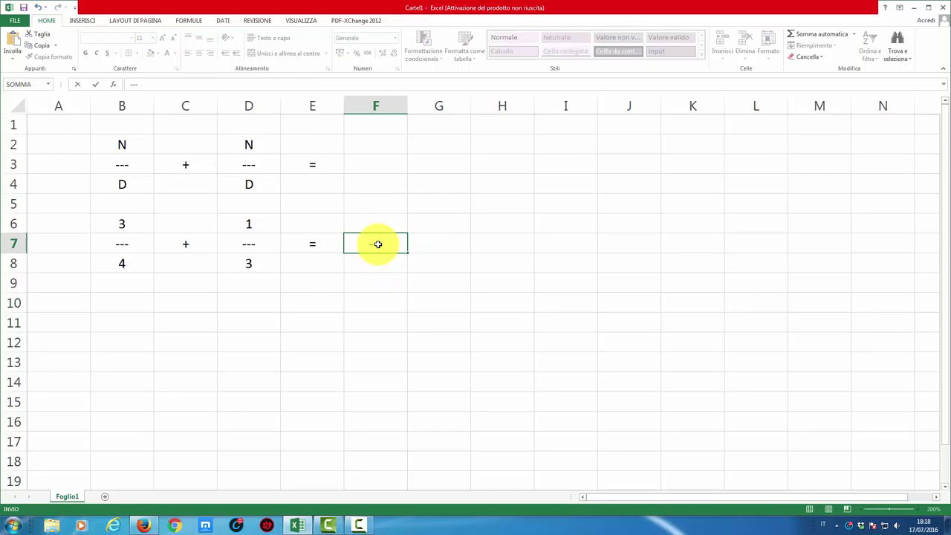
key(Left)
key(Left)
key(Left)
key(Escape)
text(--)
key(Return)
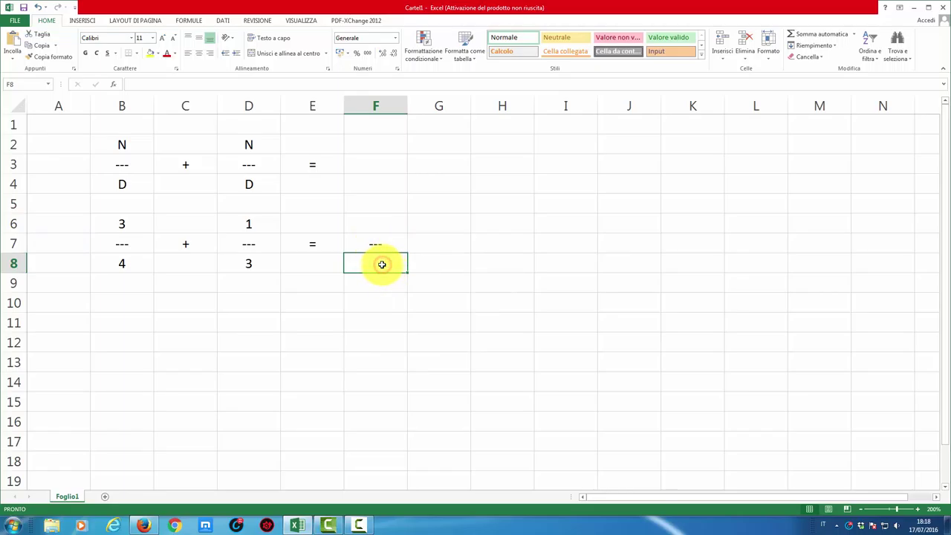
text(=)
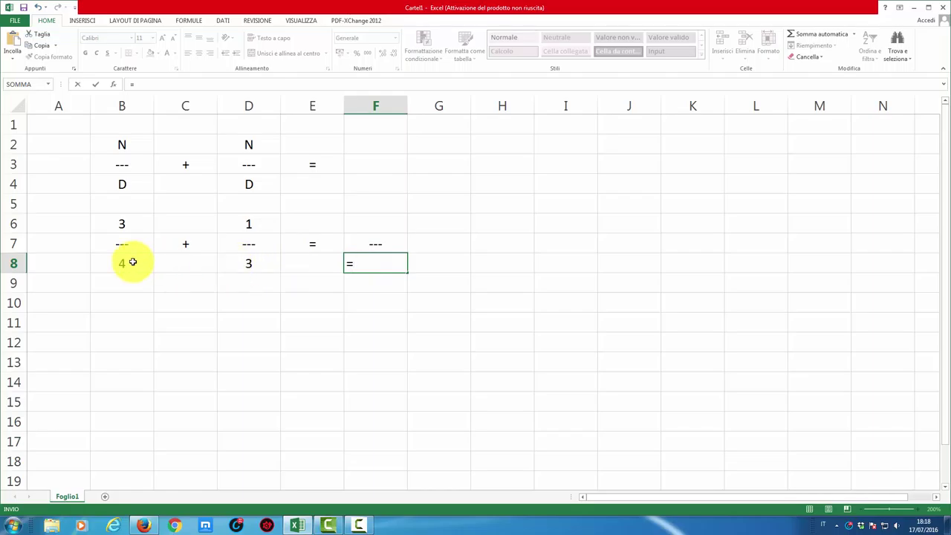
Enter =B8*D8 in F8 so it shows the common denominator 12, centred.
click(132, 261)
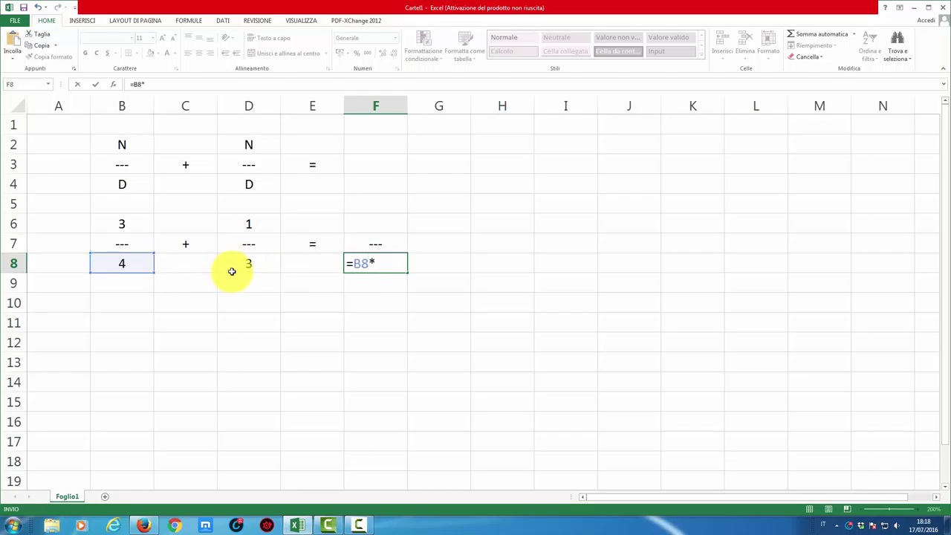
click(254, 262)
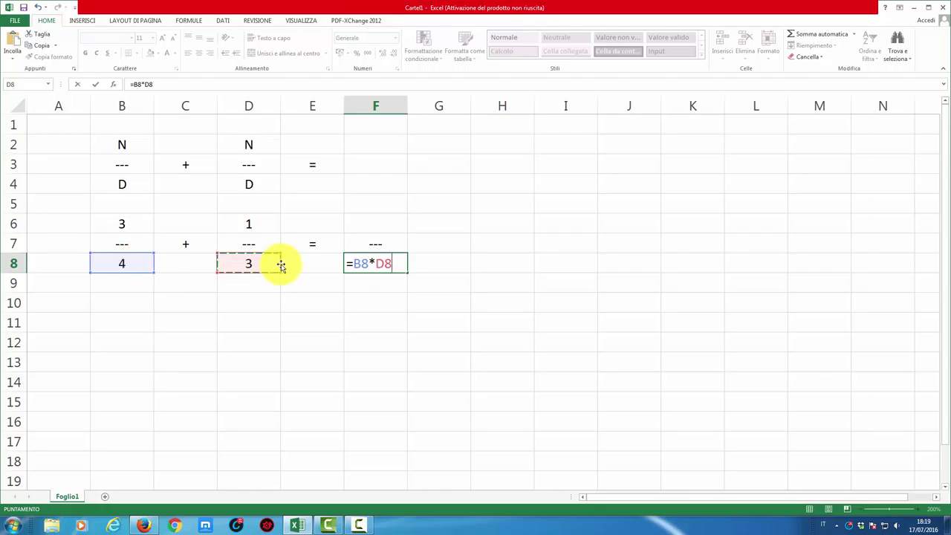
click(366, 263)
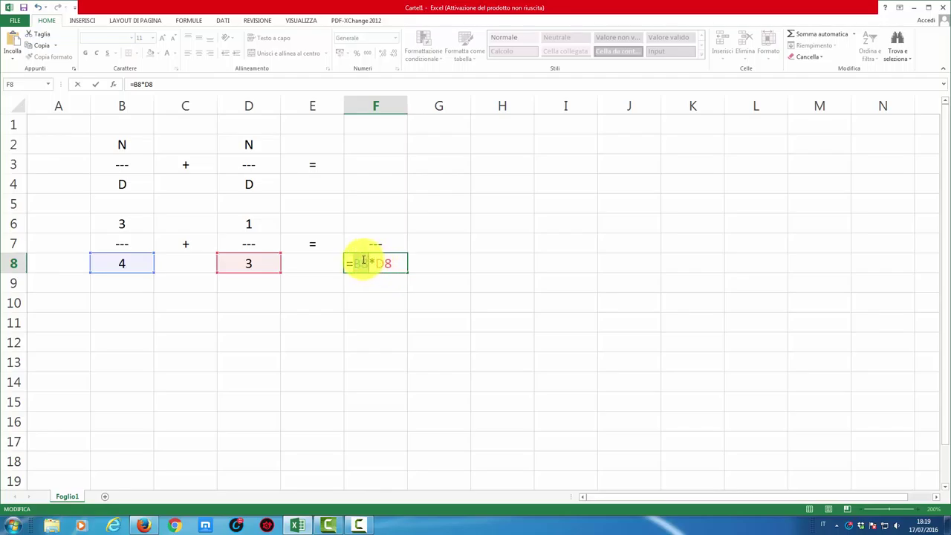
double_click(361, 263)
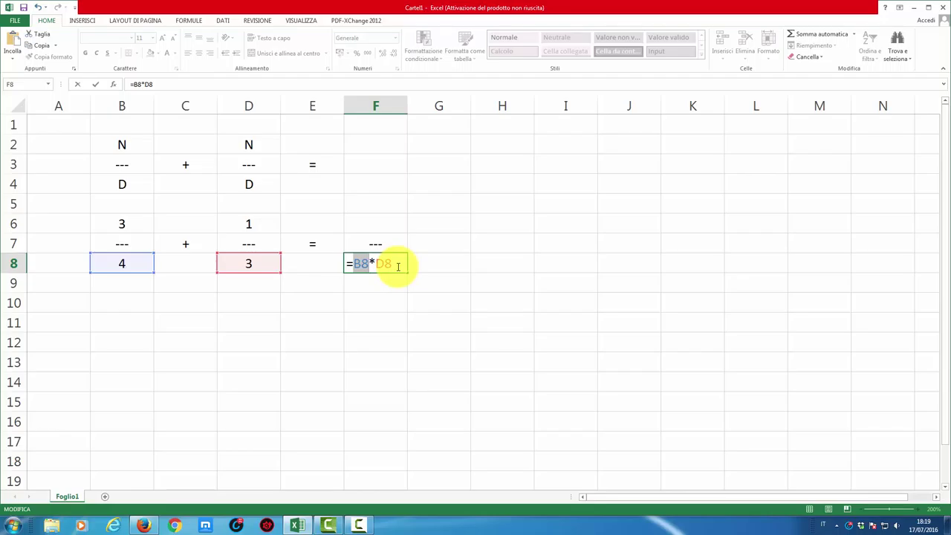
key(Return)
click(397, 263)
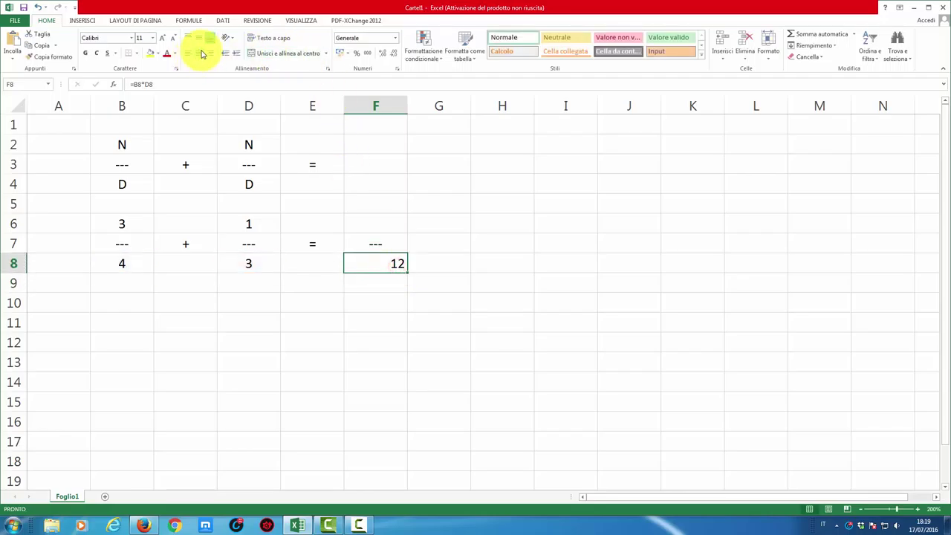
click(200, 53)
click(132, 265)
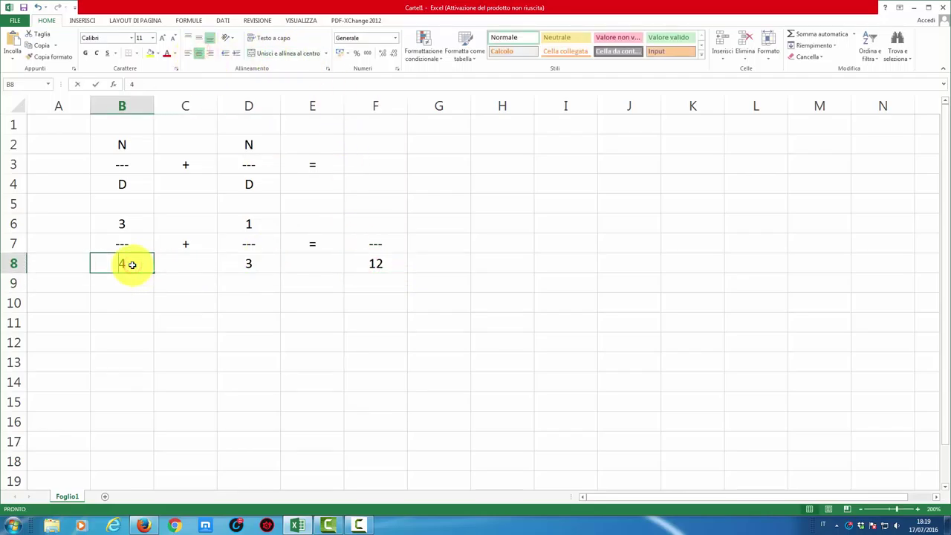
text(5)
key(Return)
click(382, 264)
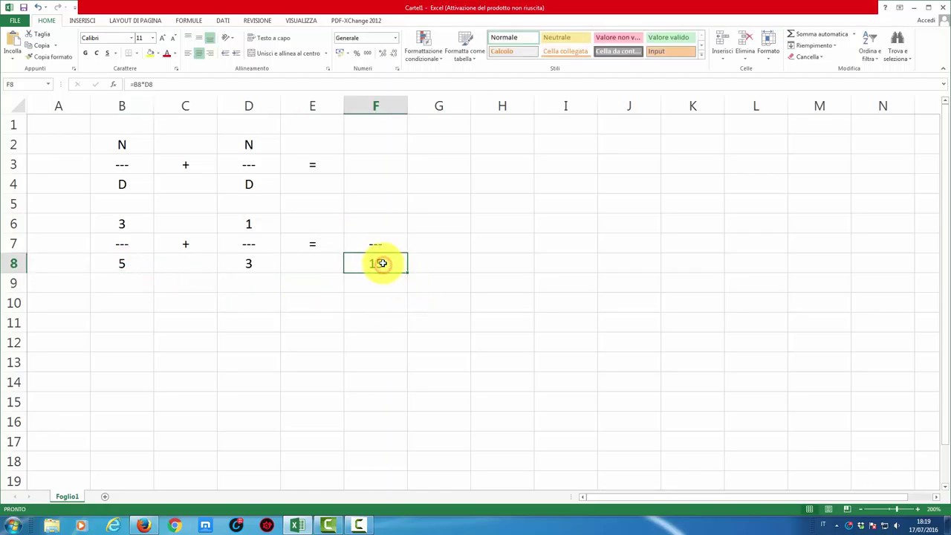
double_click(382, 262)
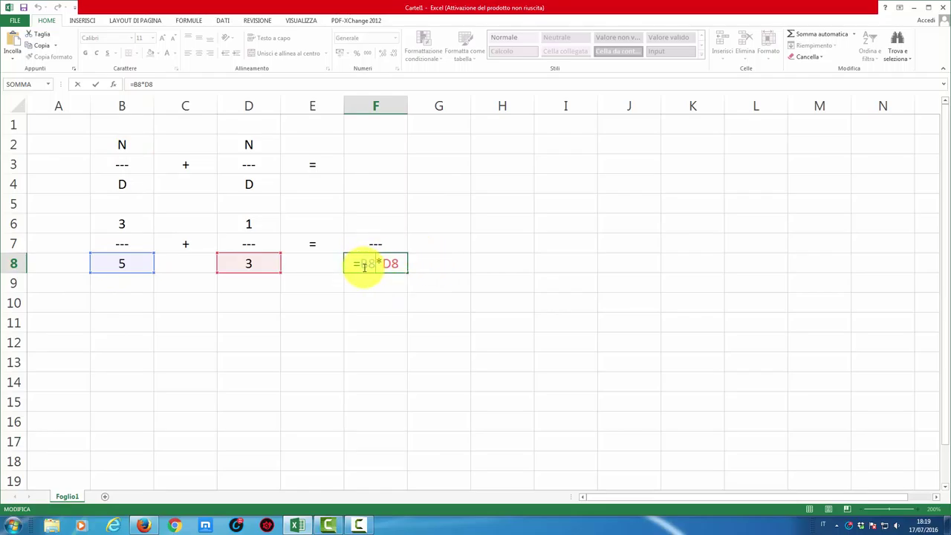
drag(361, 265, 374, 265)
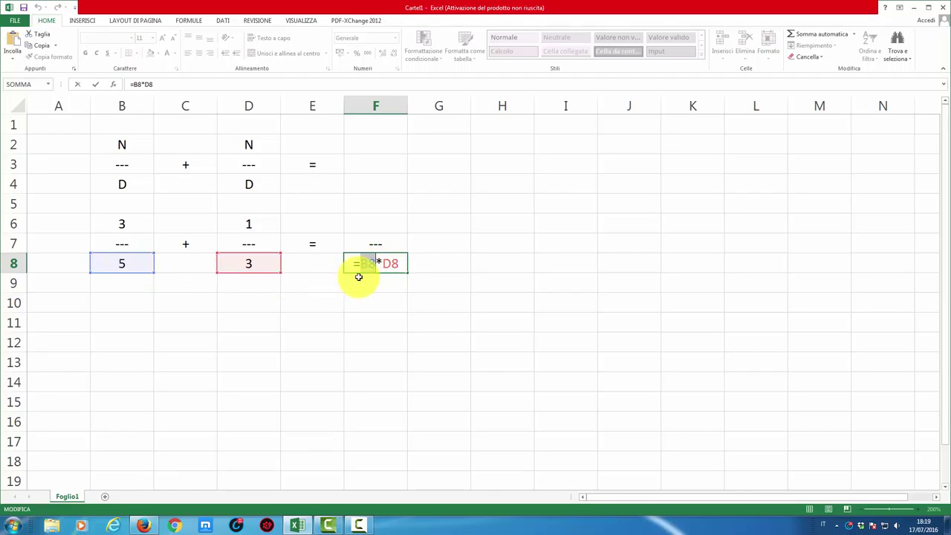
key(Return)
click(144, 265)
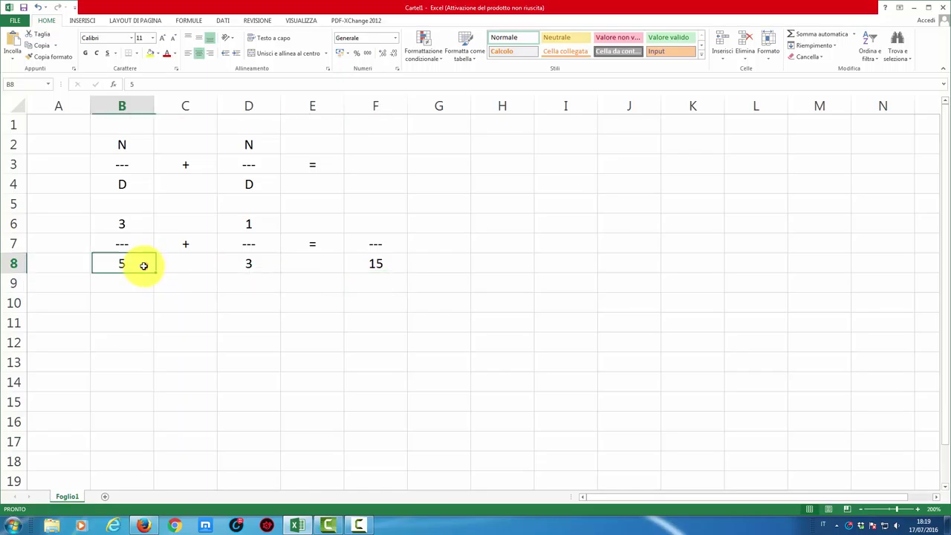
text(4)
key(Return)
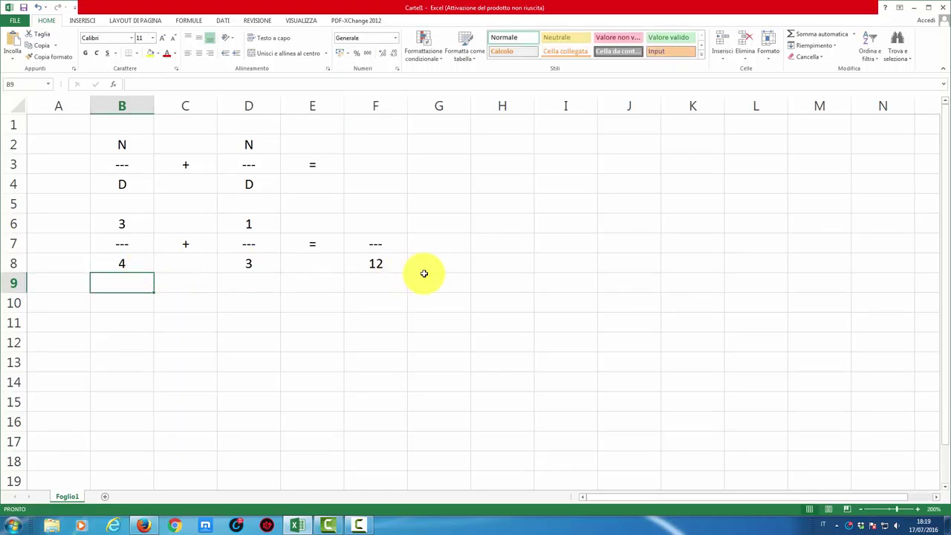
click(380, 264)
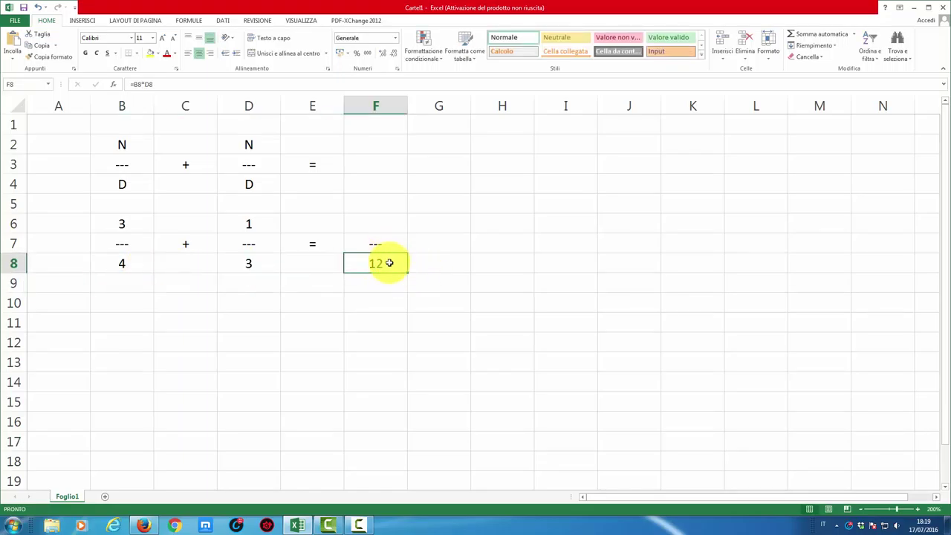
Put a + sign in G7 after the first result fraction bar.
click(434, 246)
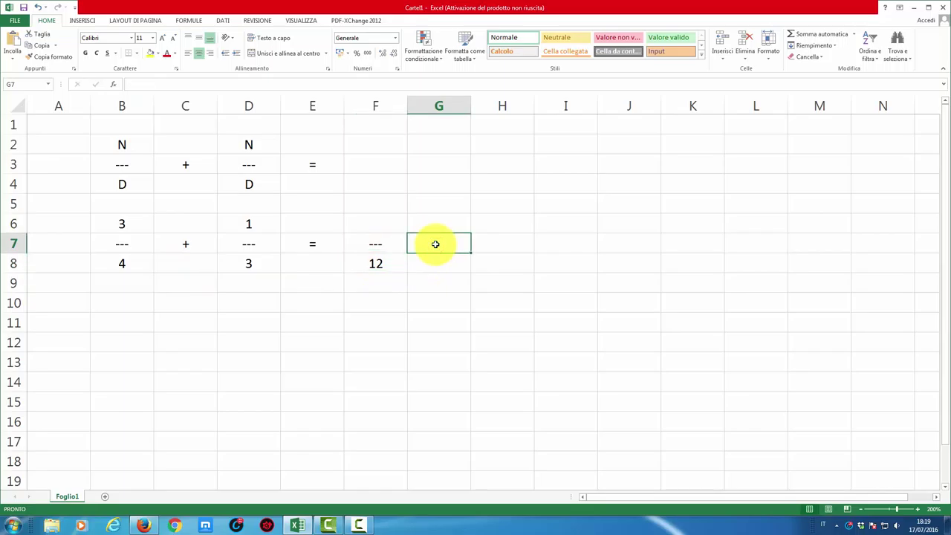
text('--)
key(Return)
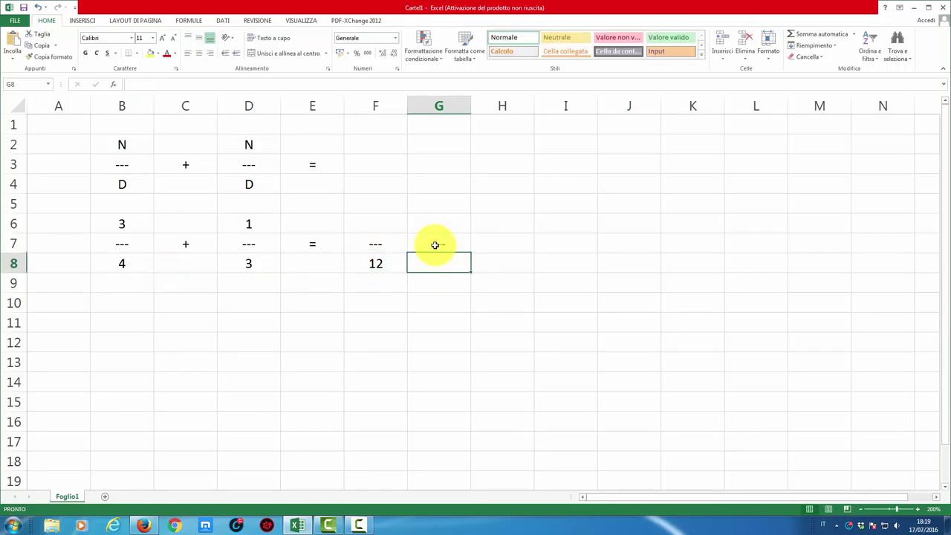
click(449, 244)
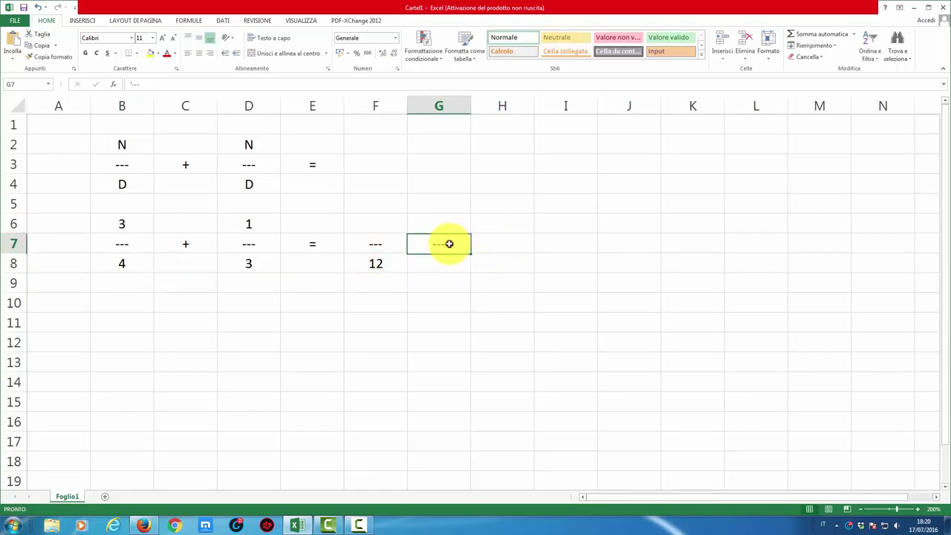
text(+)
click(510, 243)
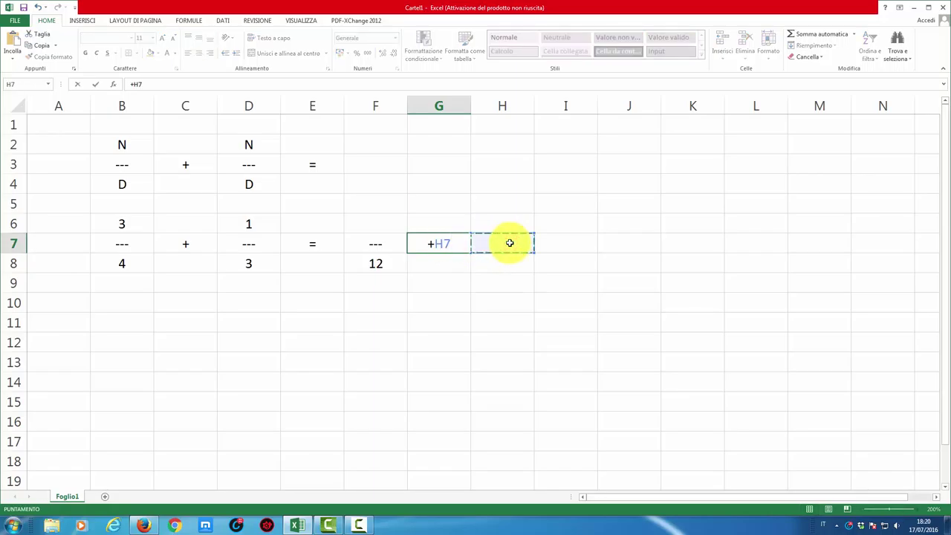
key(Escape)
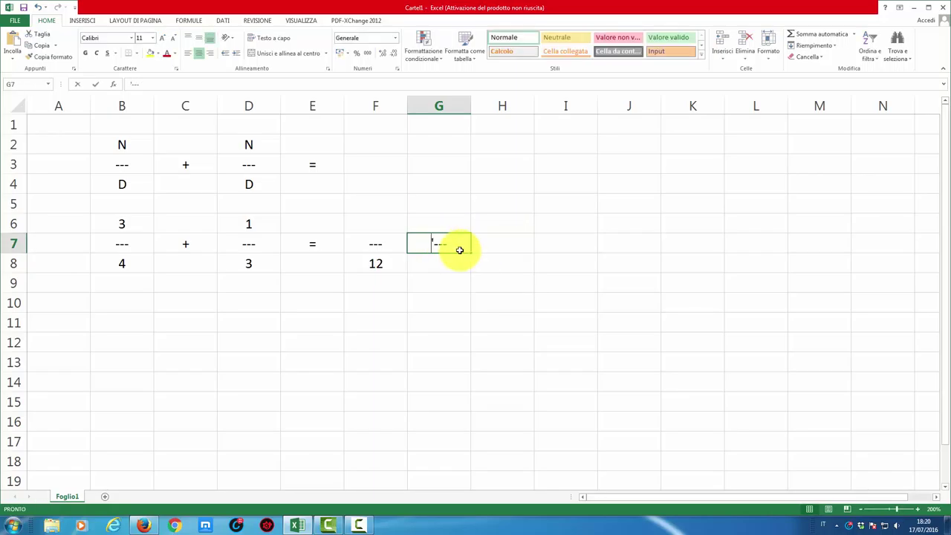
text('+)
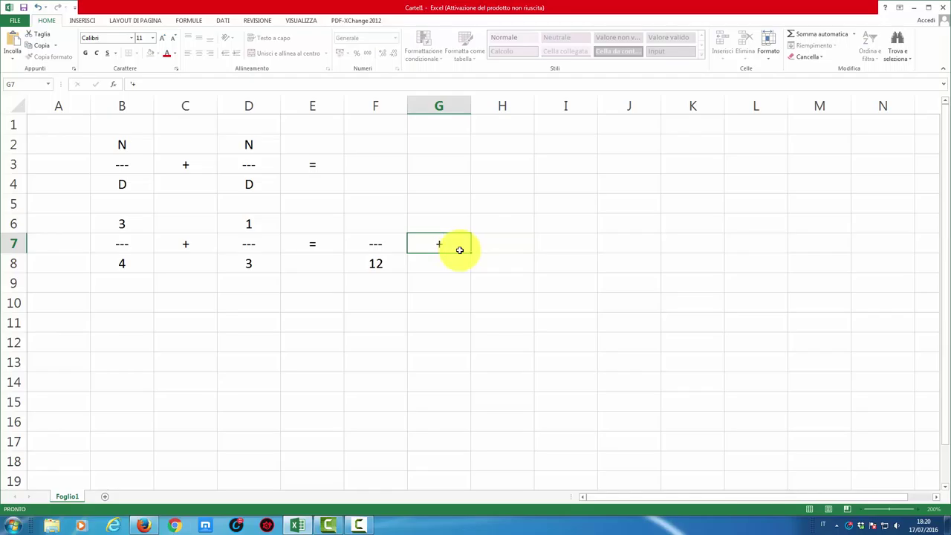
key(Return)
Add a --- bar in H7 and =B8*D8 in H8, centring H6:H8 to show 12.
click(497, 243)
text('---)
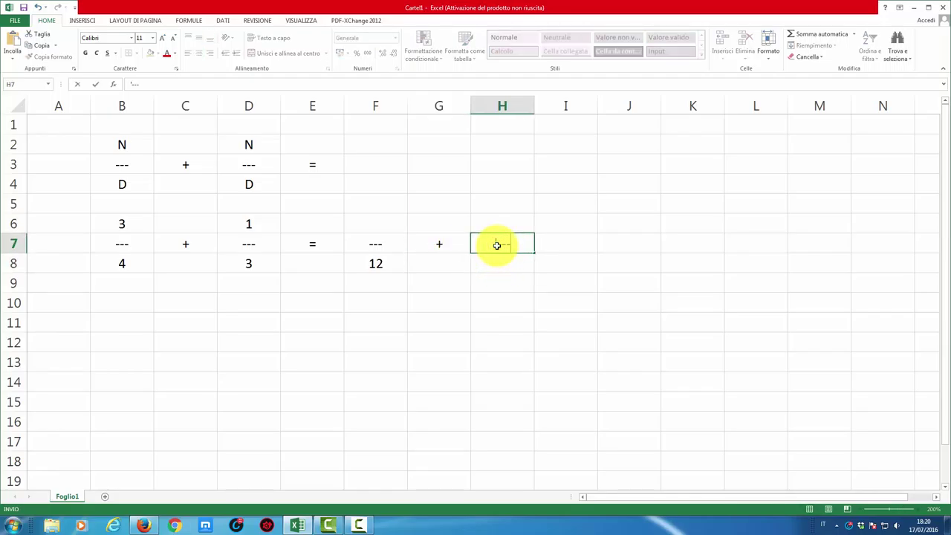
key(Return)
text(=)
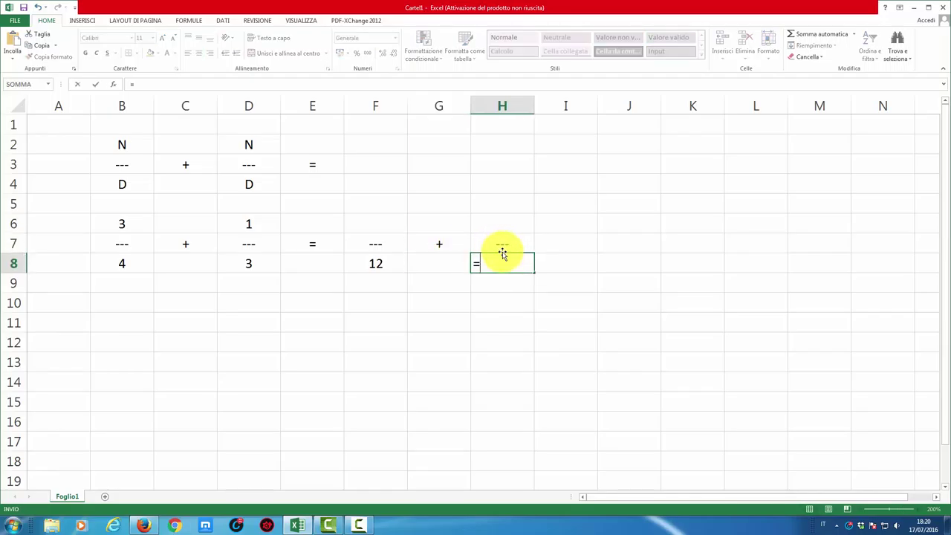
click(126, 263)
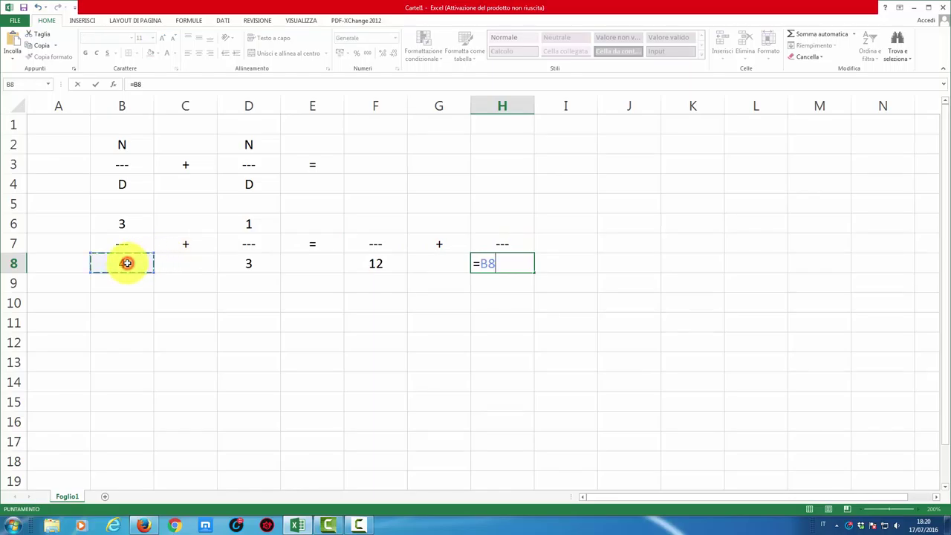
text(*)
click(248, 263)
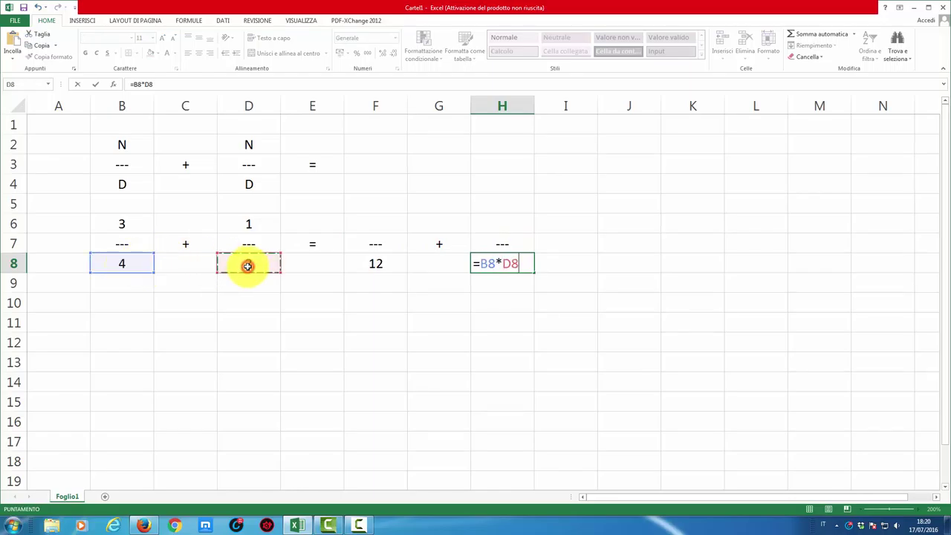
key(ctrl+Return)
drag(509, 266, 503, 228)
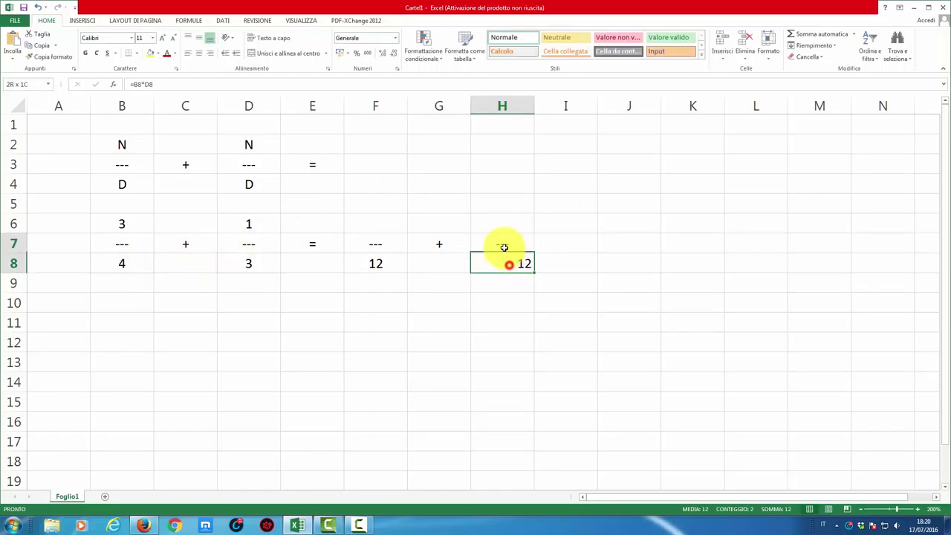
click(199, 52)
click(516, 303)
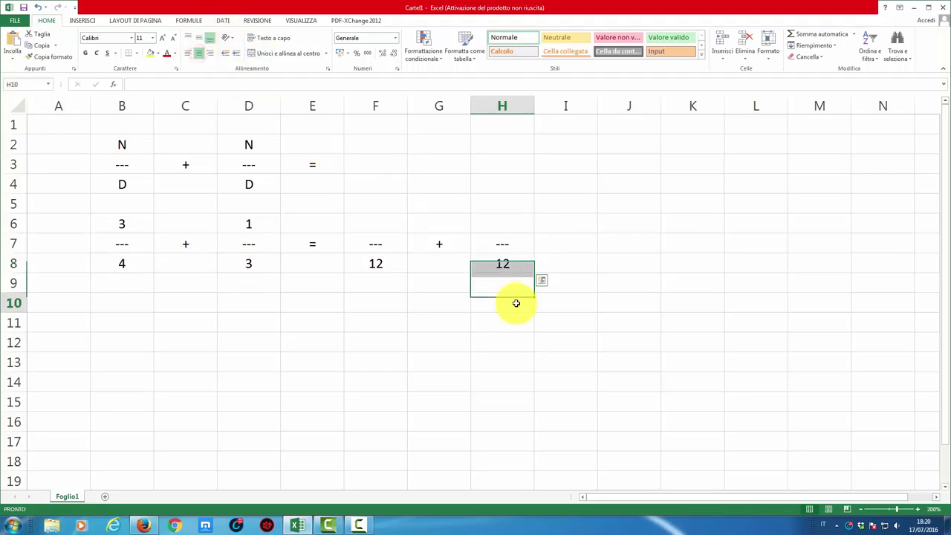
click(372, 260)
Enter =F8/B8*B6 in F6 to get the converted numerator 9, centred.
click(377, 225)
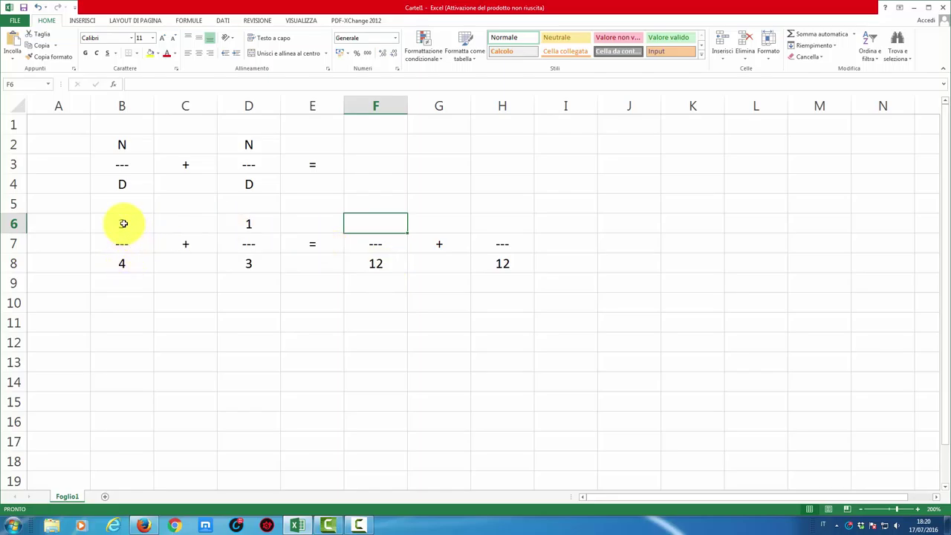
double_click(368, 221)
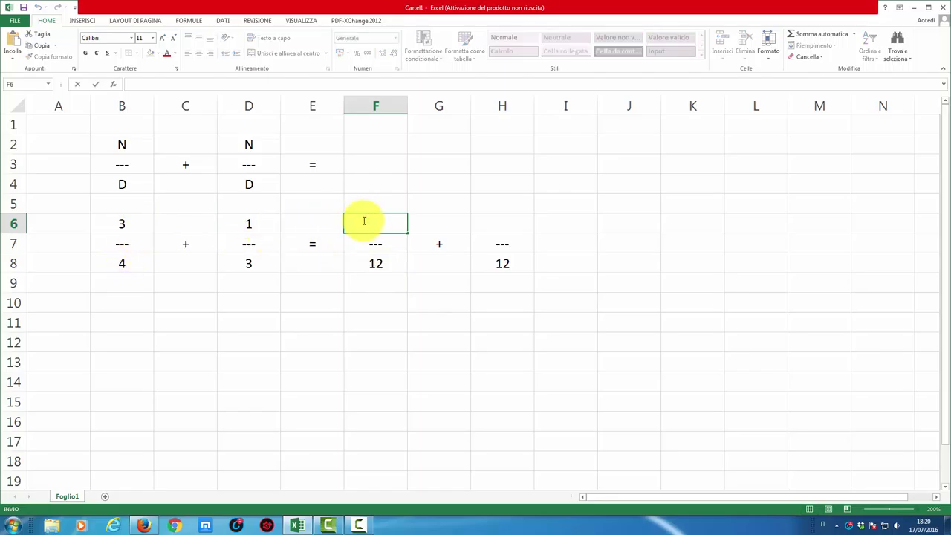
text(=)
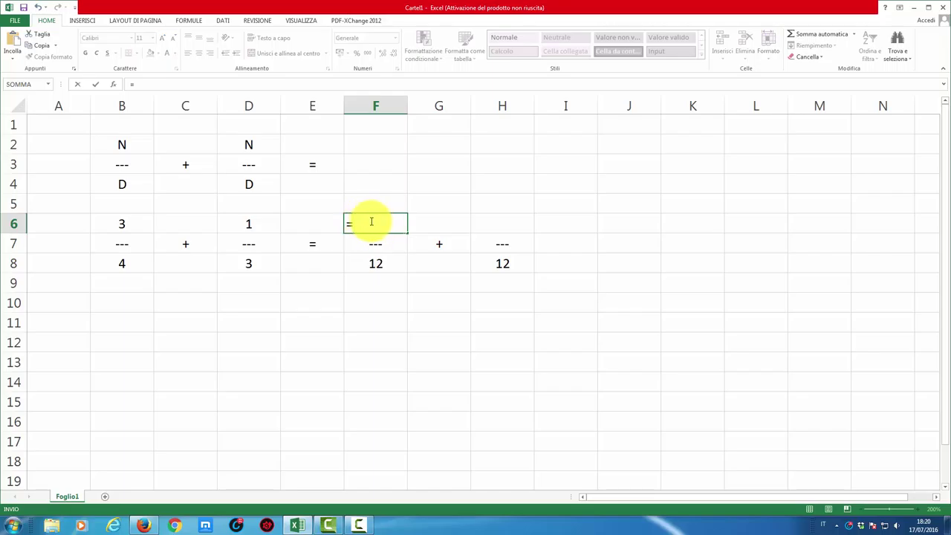
click(372, 265)
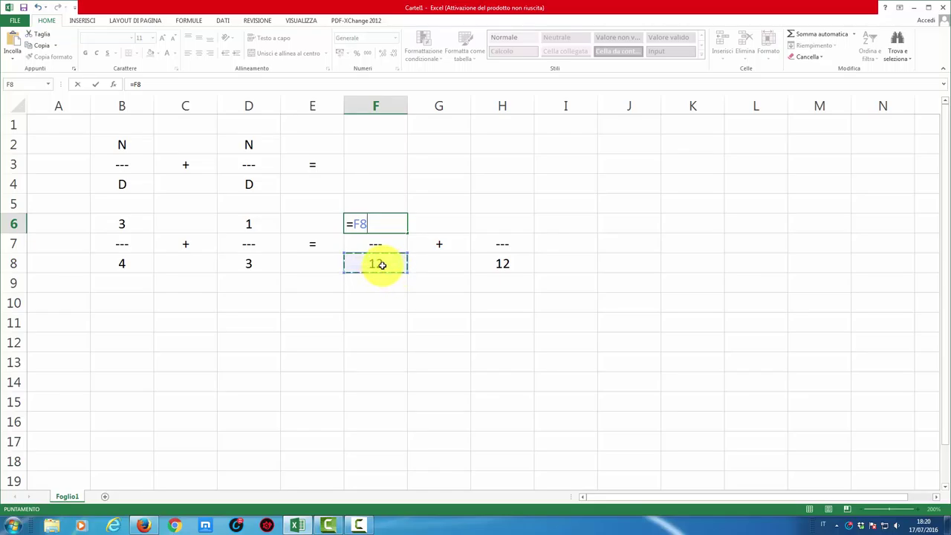
click(130, 265)
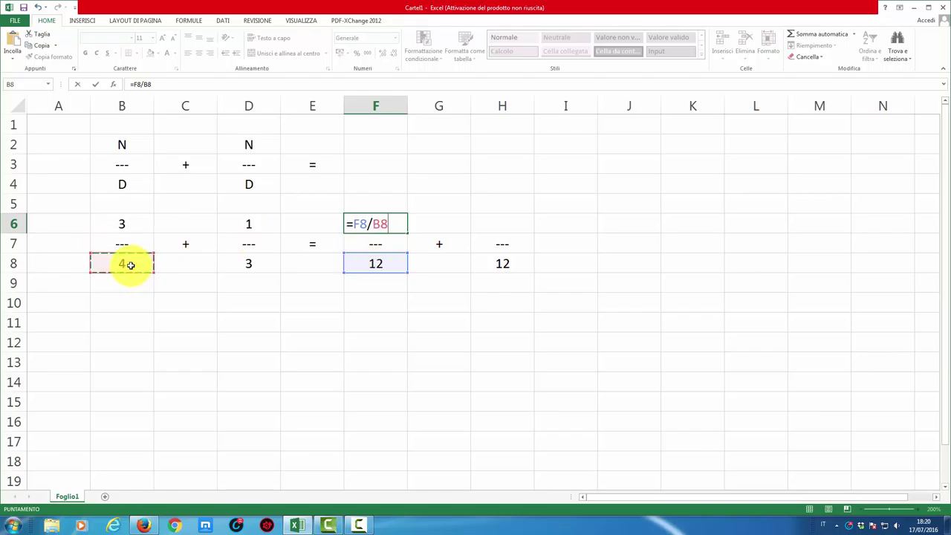
click(126, 223)
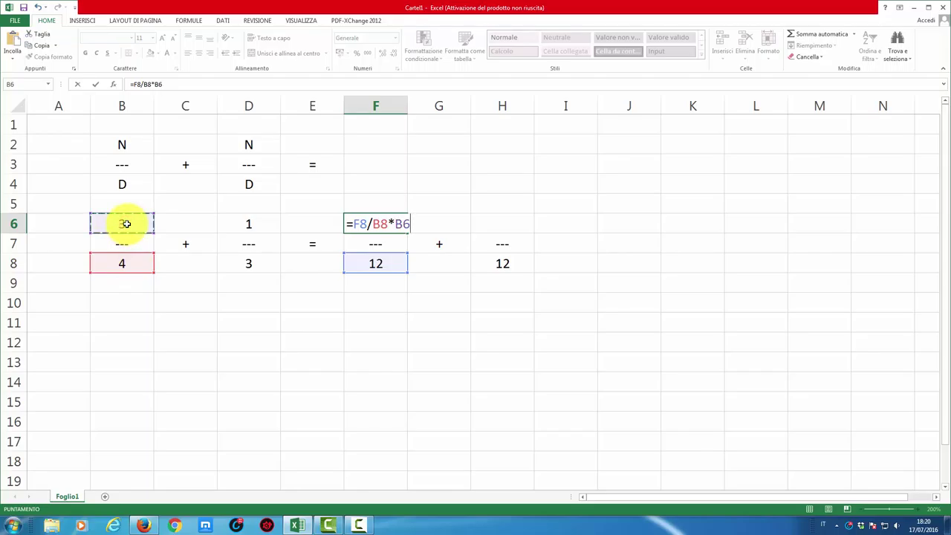
key(Return)
click(373, 223)
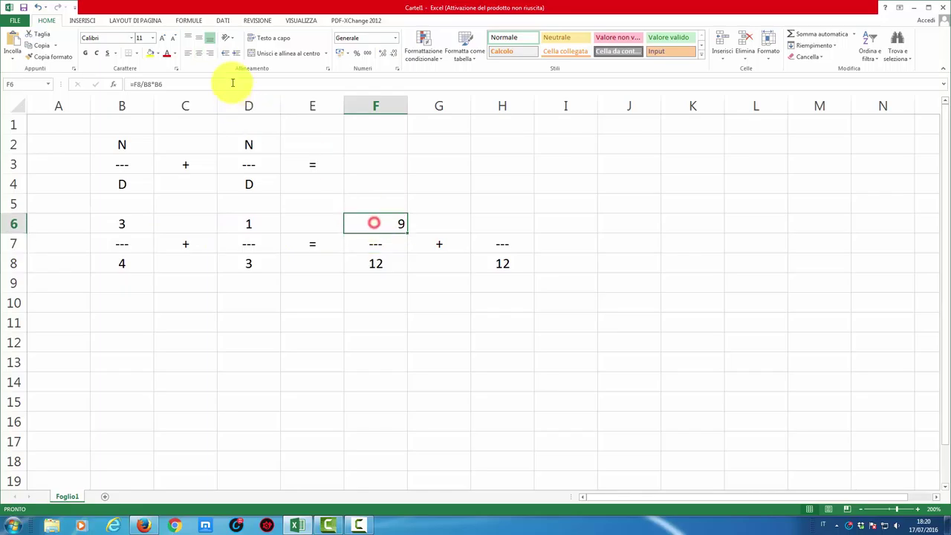
click(198, 53)
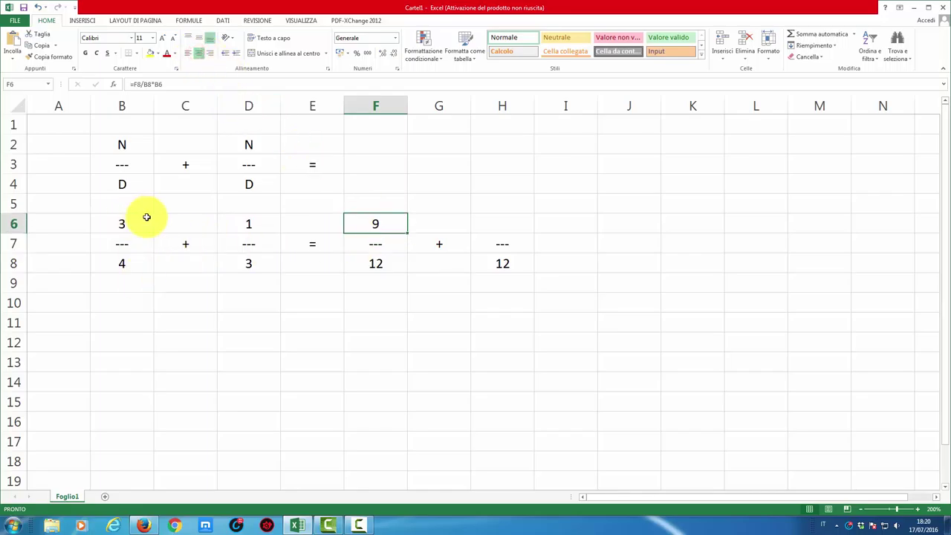
Change the first denominator B8 to 5 and check that F8 becomes 15.
click(378, 264)
click(137, 263)
text(5)
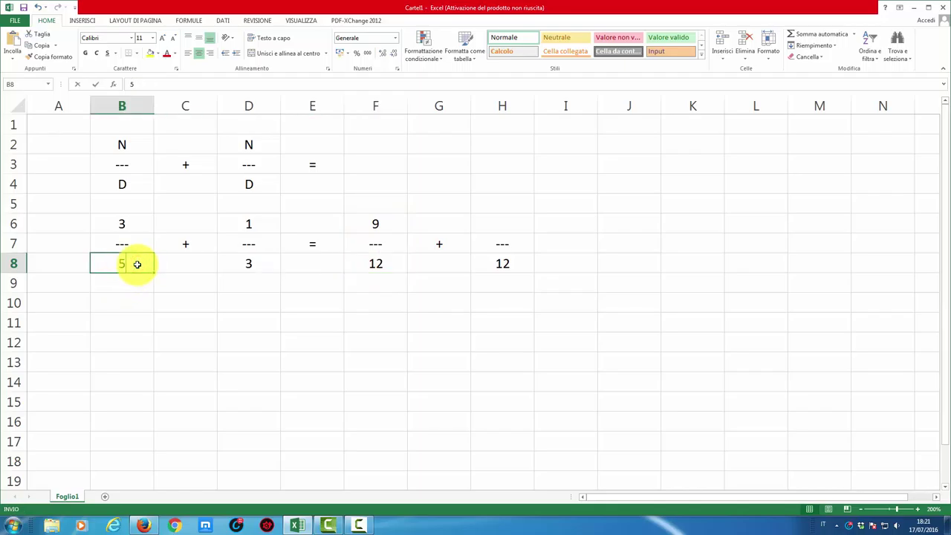
key(Return)
click(375, 263)
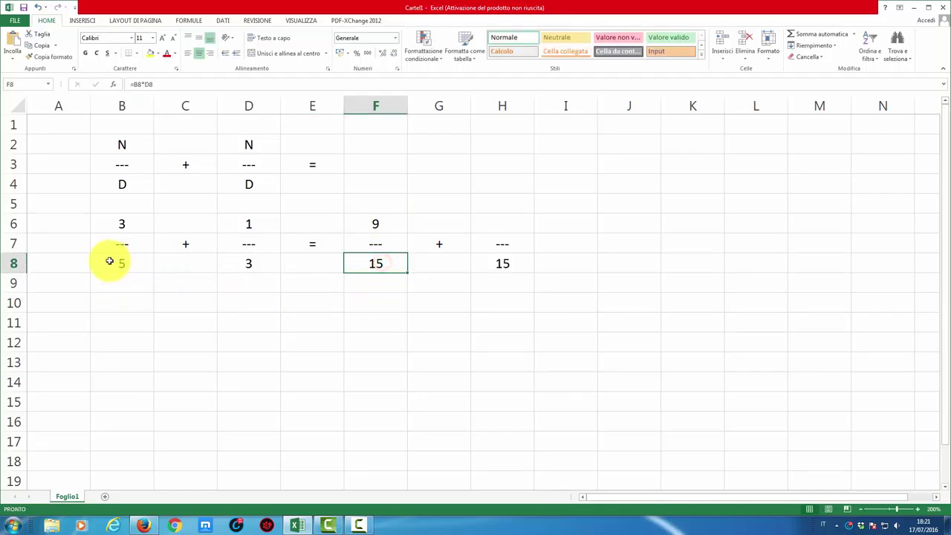
Try 8 as the first numerator in B6 and check the recalculated F6.
click(132, 224)
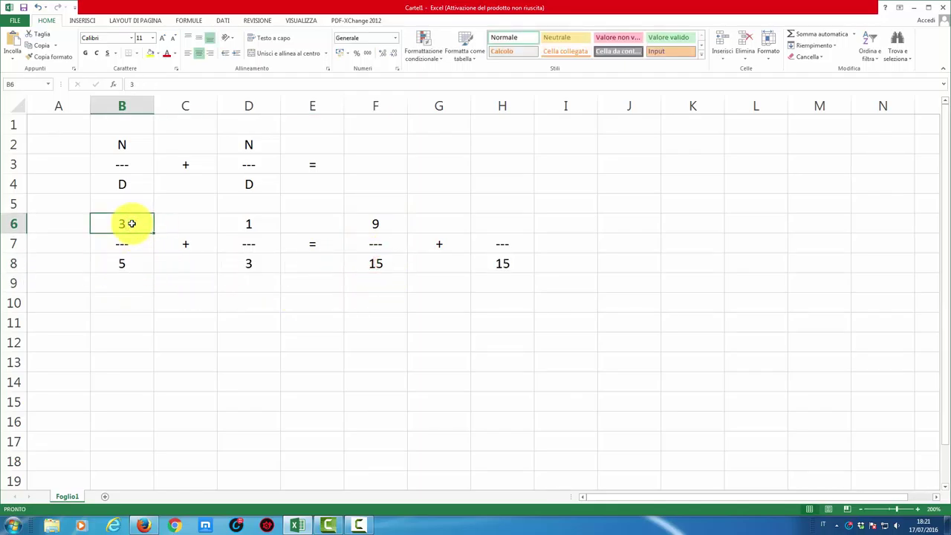
text(8)
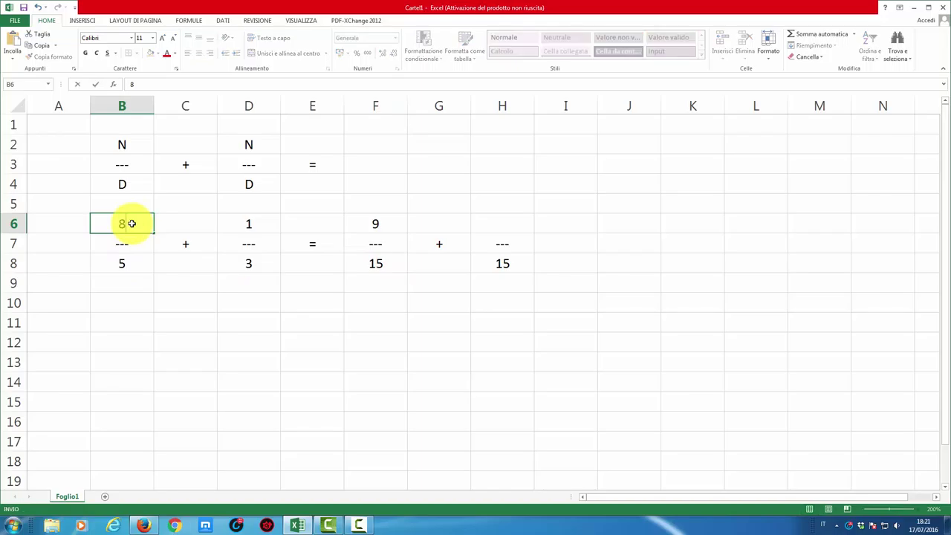
key(Return)
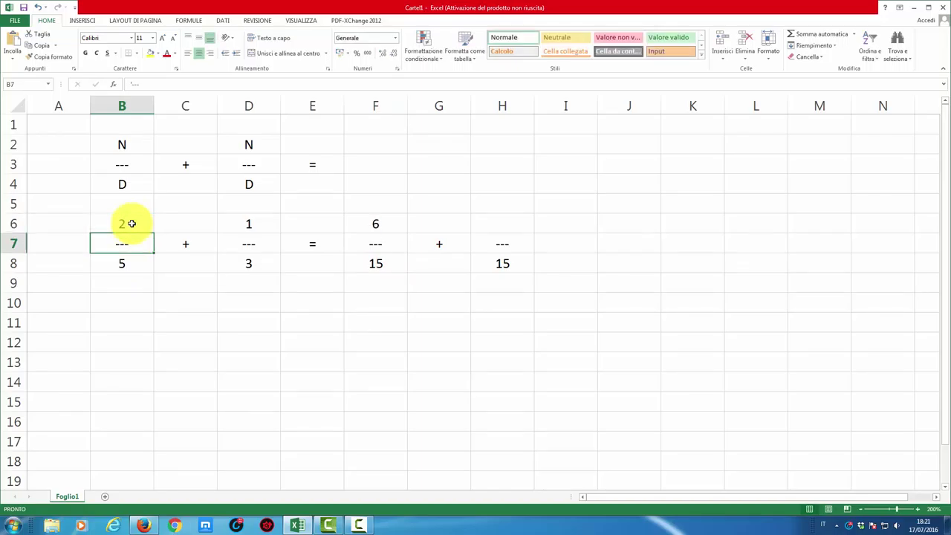
click(371, 223)
text(6)
Restore the first fraction to 3/4 and confirm F6 shows 9 and F8, H8 show 12.
click(136, 226)
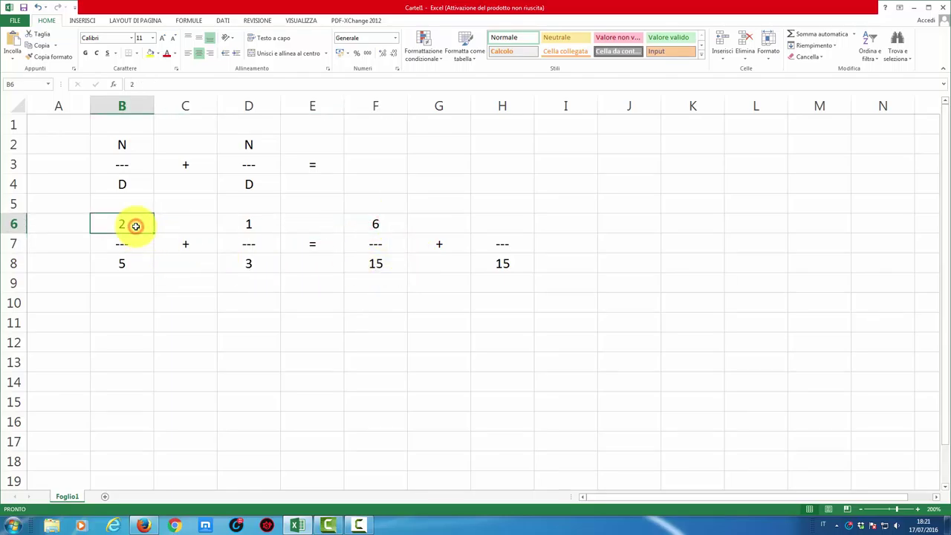
text(3)
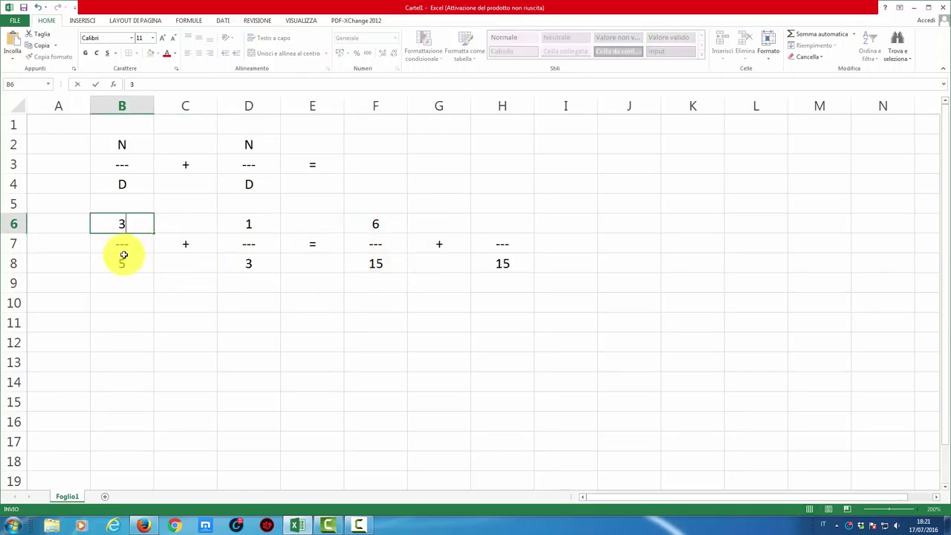
click(123, 265)
text(4)
key(Return)
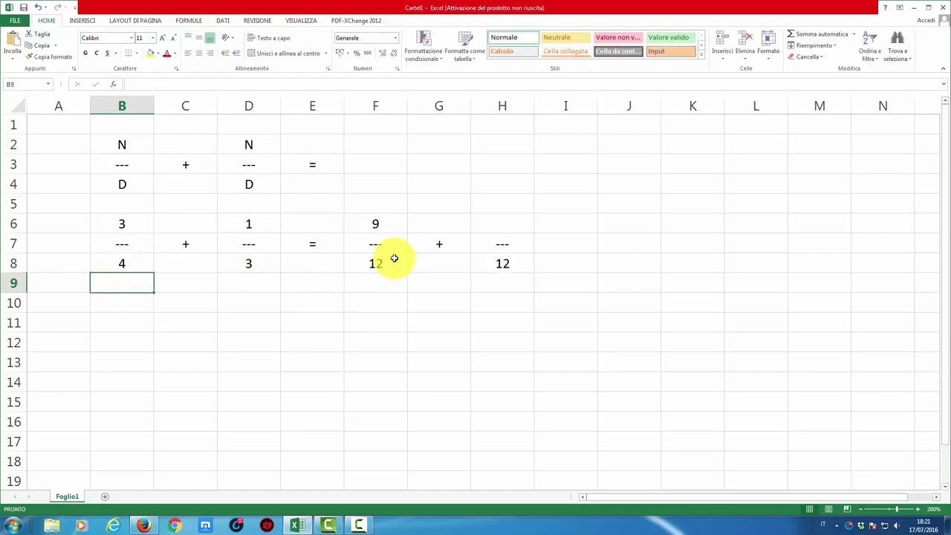
click(394, 261)
click(375, 222)
click(507, 263)
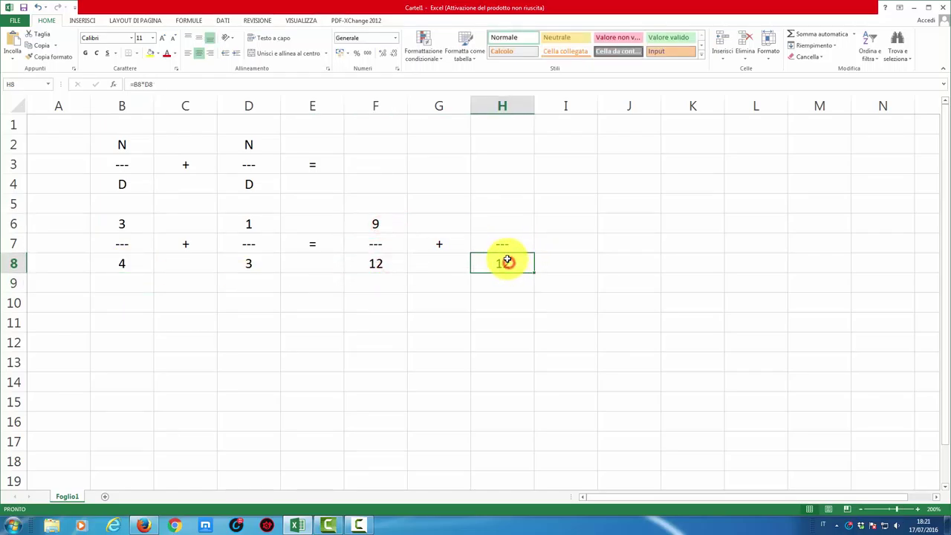
click(502, 222)
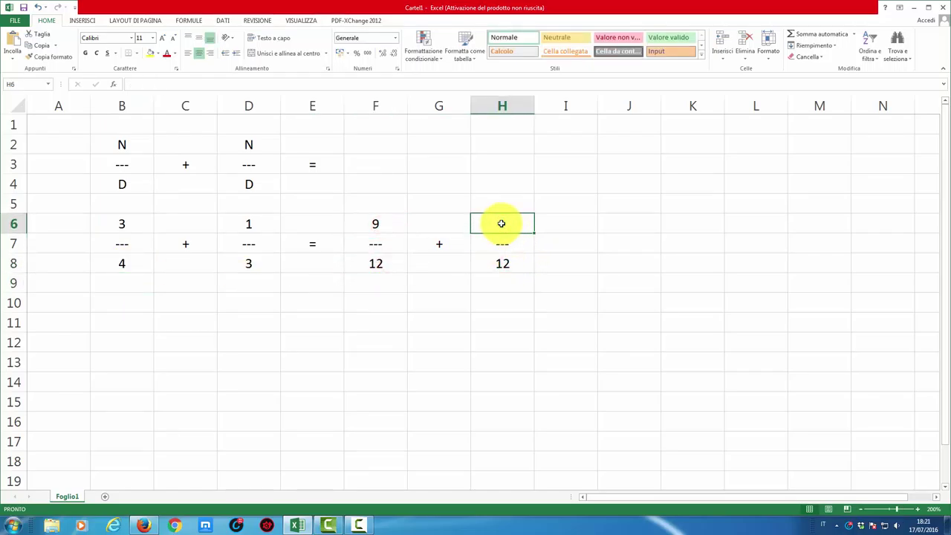
Enter =H8/D8*D6 in H6 so the second converted numerator reads 4.
text(=)
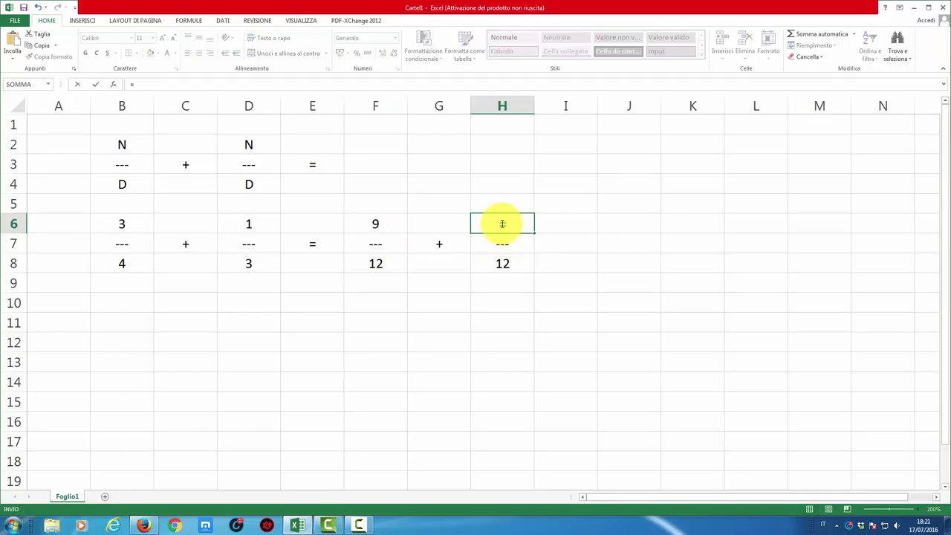
click(505, 264)
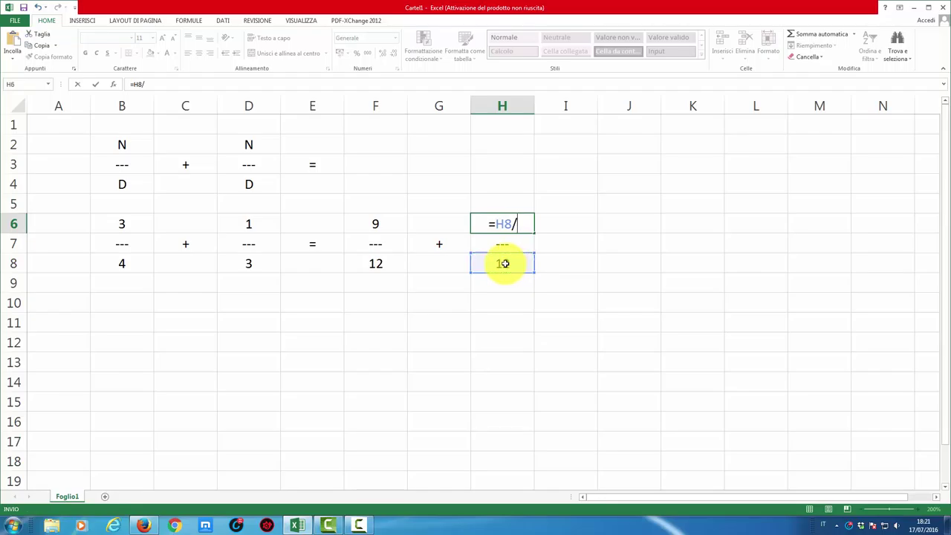
click(251, 266)
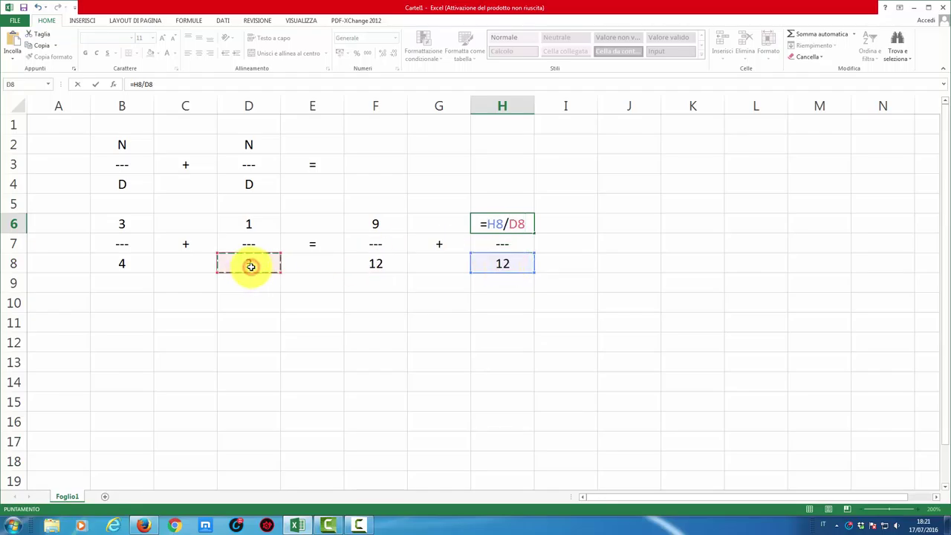
text(*)
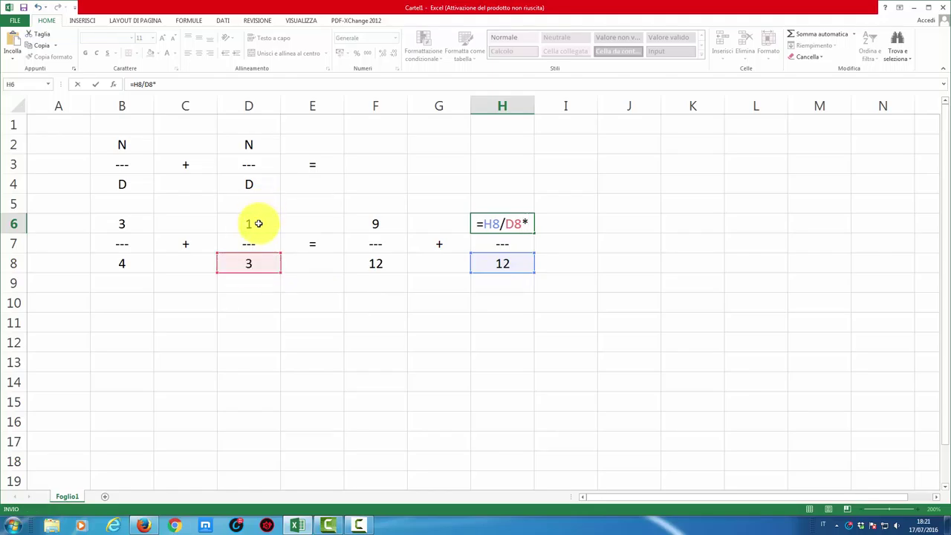
click(258, 224)
key(Return)
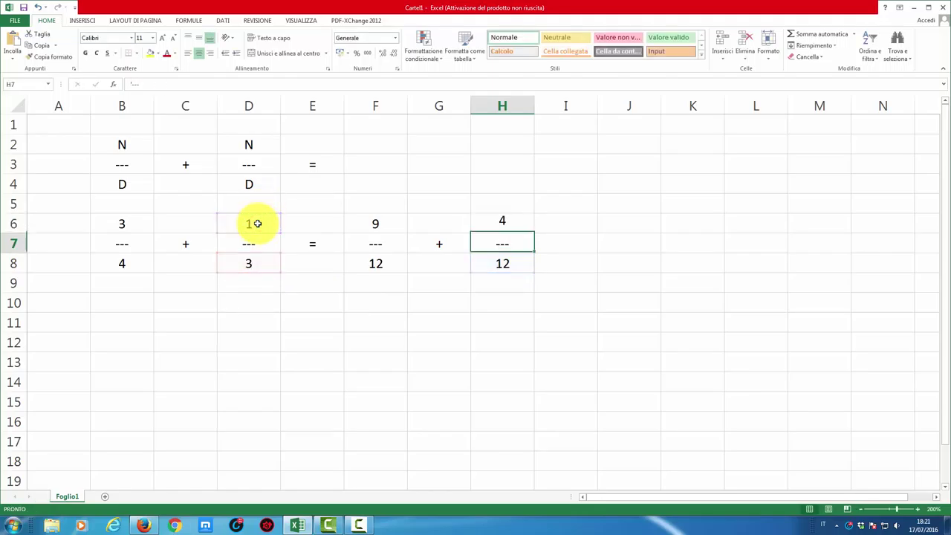
Compare the rescaled fraction 4/12 in column H with the original 1/3 in column D.
drag(501, 224, 502, 265)
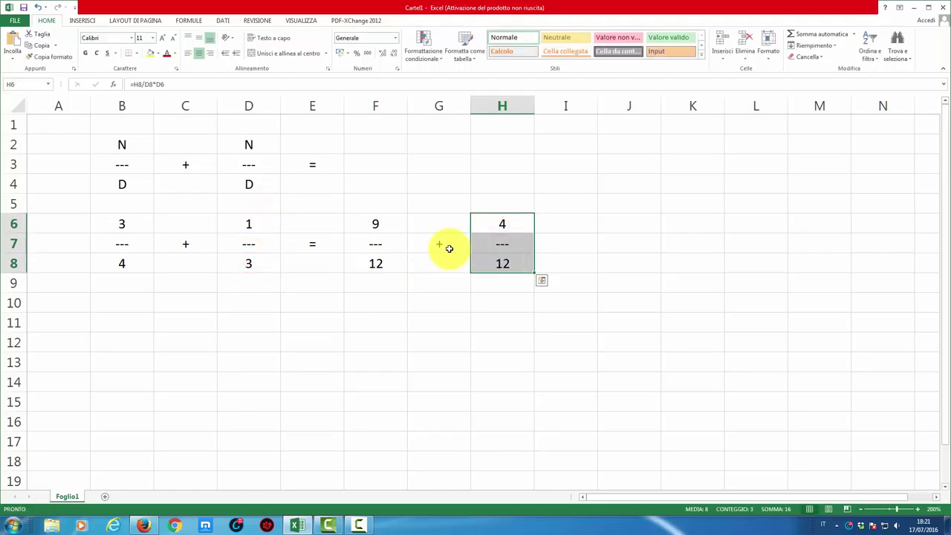
drag(249, 224, 255, 262)
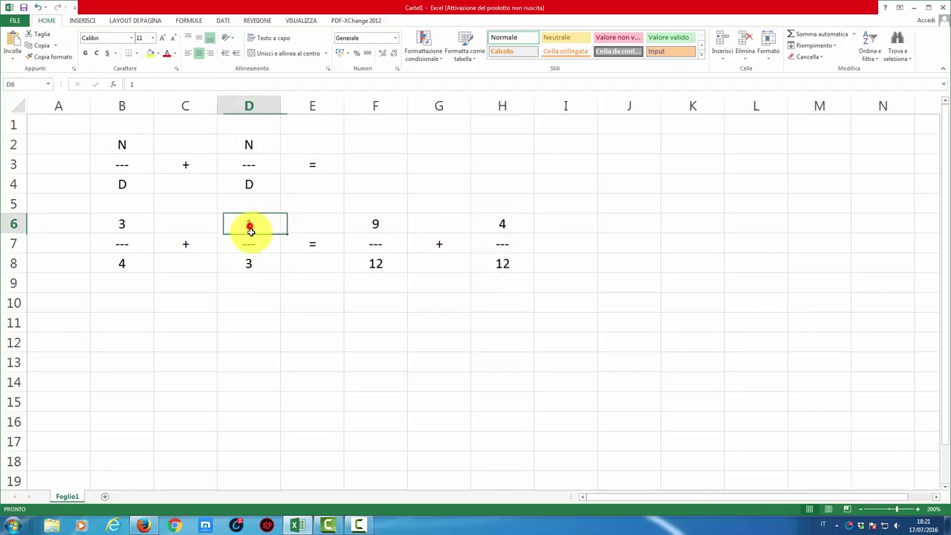
click(511, 266)
click(583, 247)
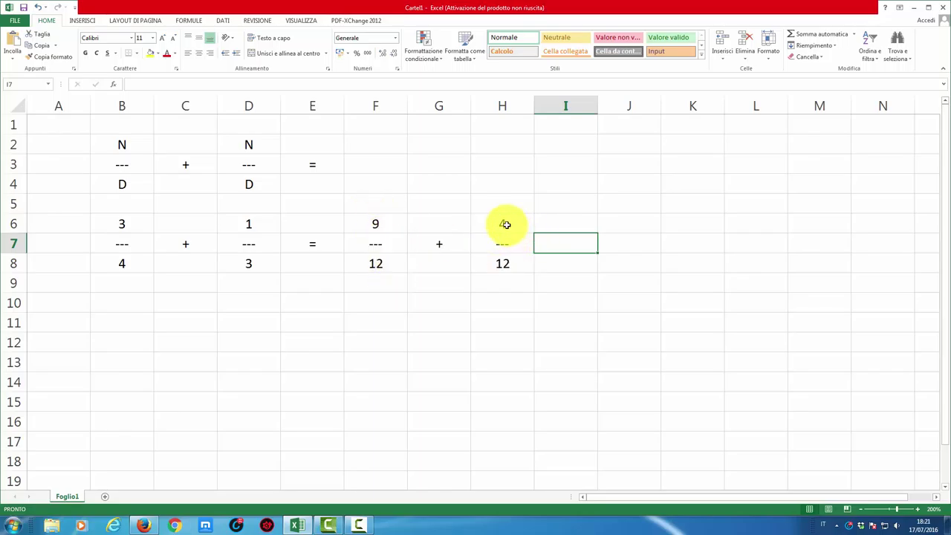
Put a literal '=' in I7 and a '---' fraction bar in J7.
text(=)
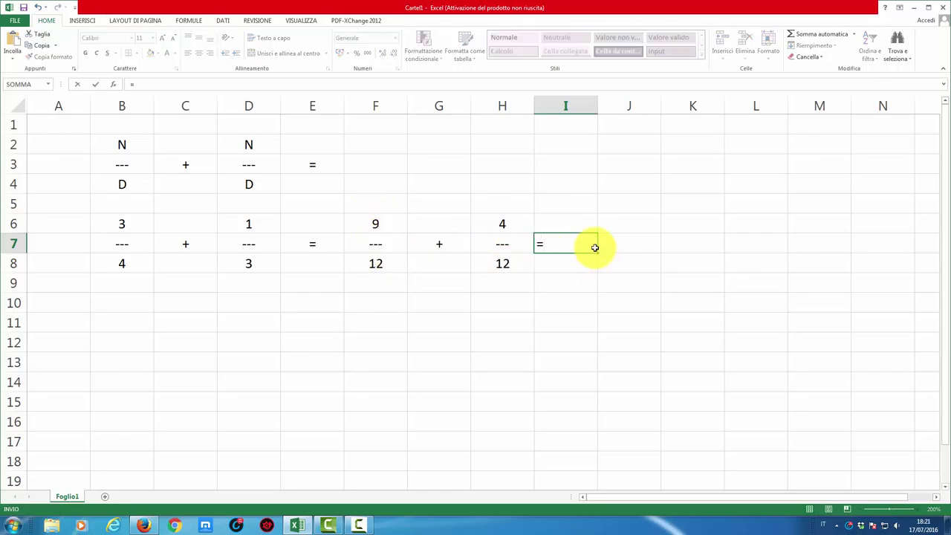
key(BackSpace)
text(')
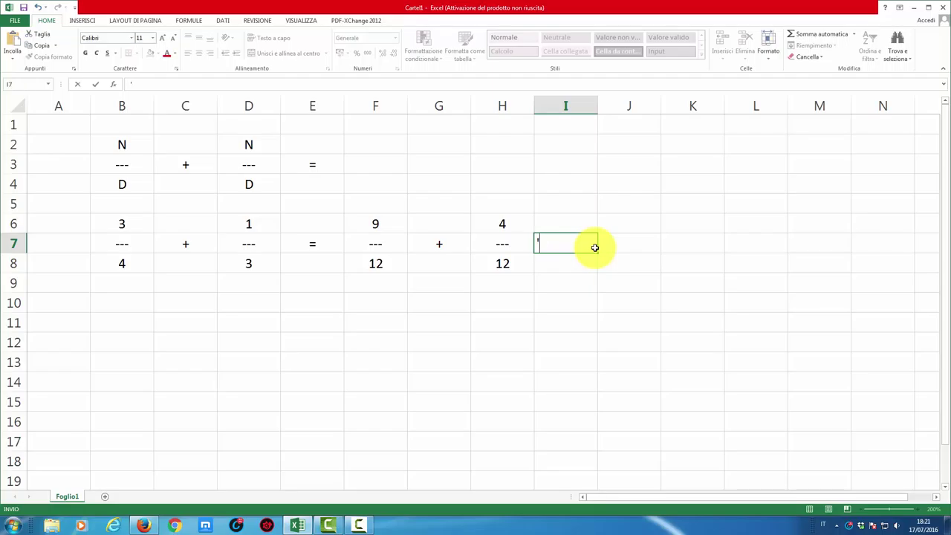
key(Return)
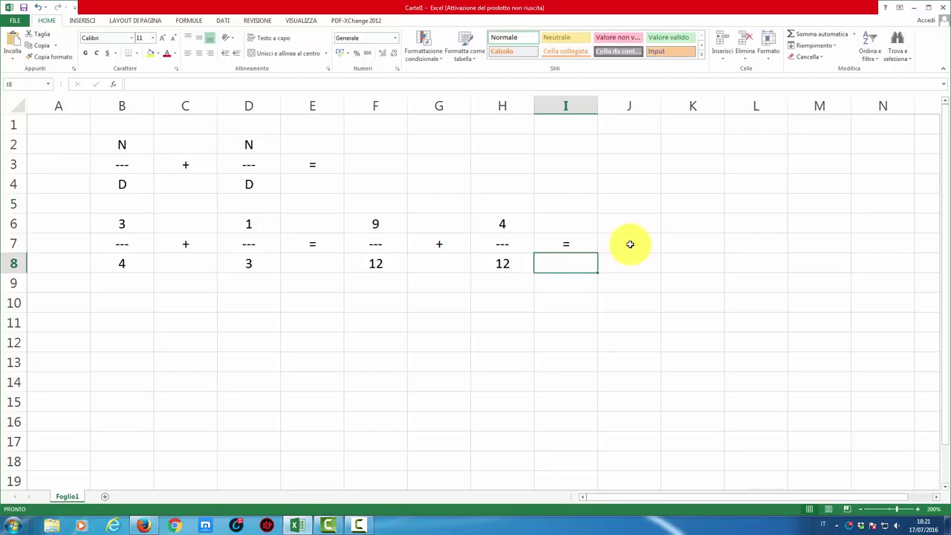
click(630, 245)
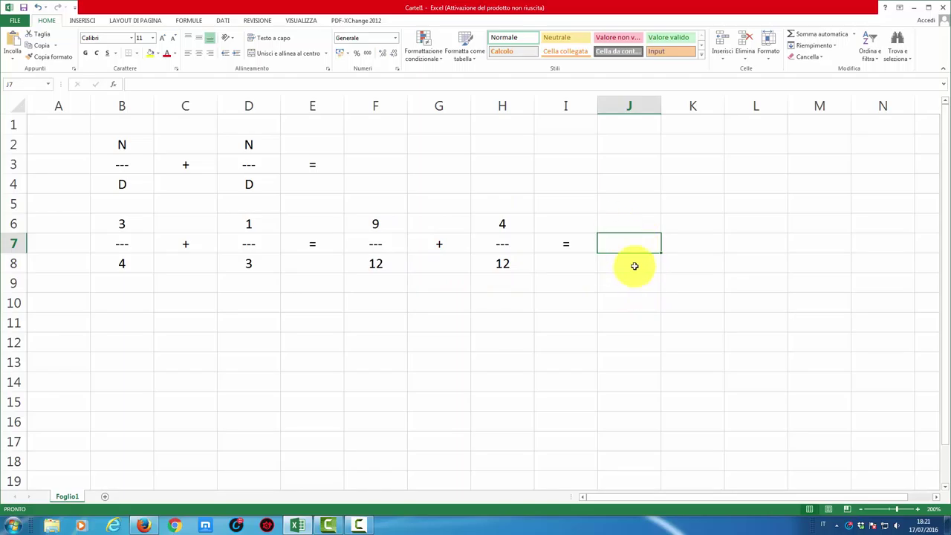
text(---)
key(Return)
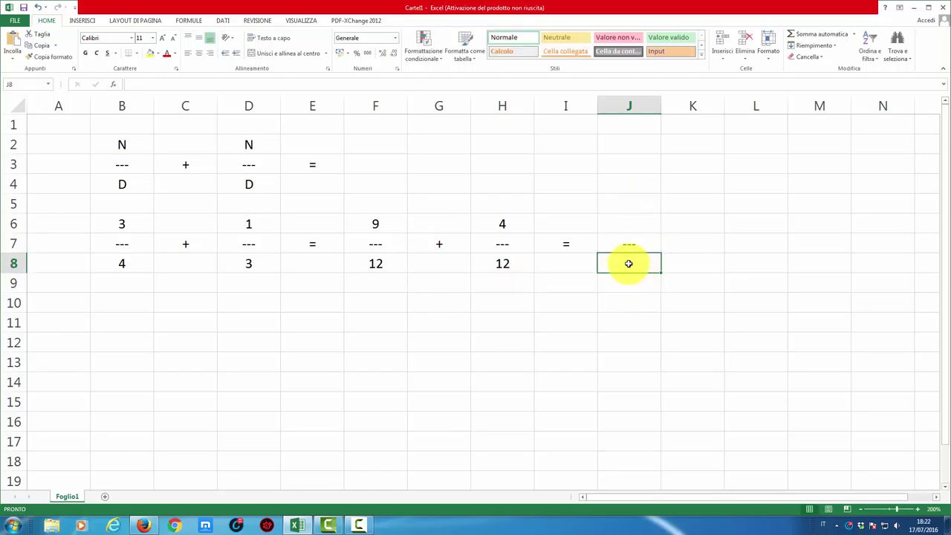
text(=)
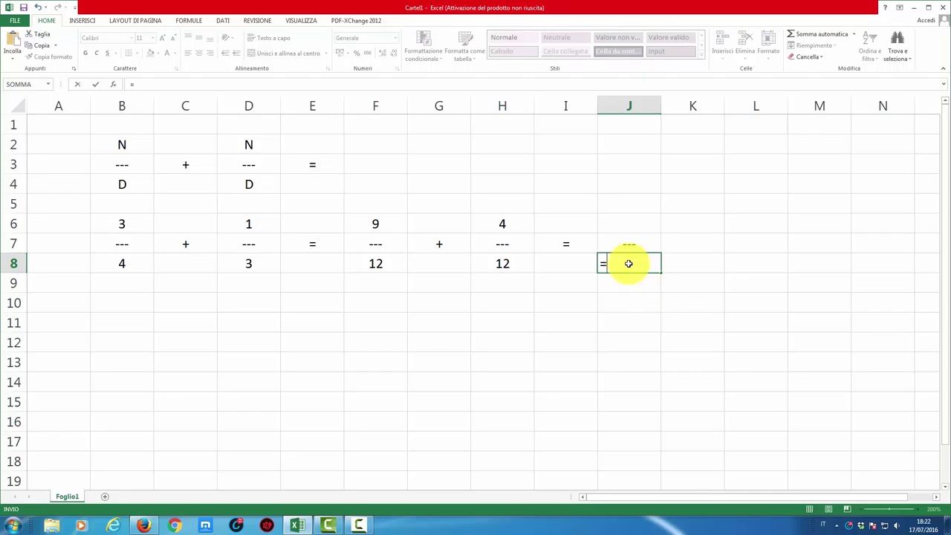
Enter =F8 in J8 so the result denominator is 12.
click(358, 262)
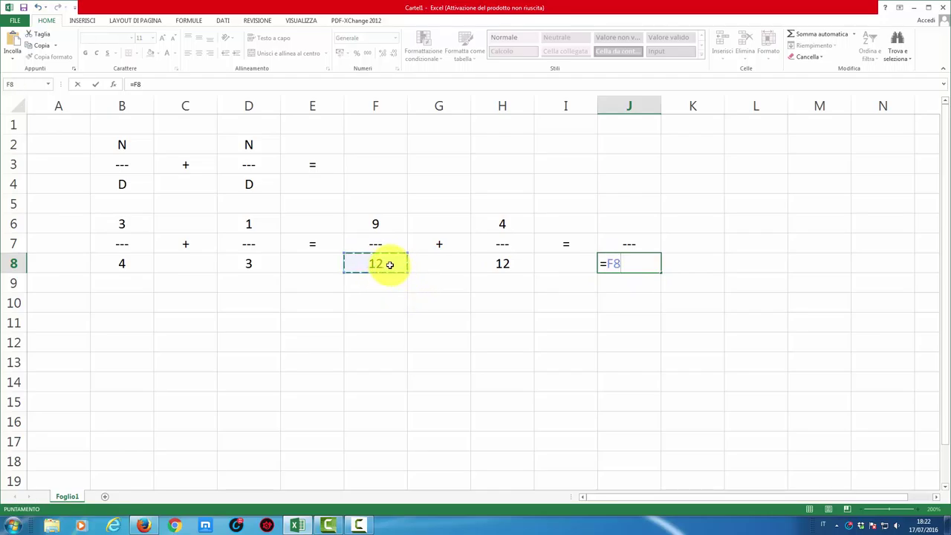
click(503, 264)
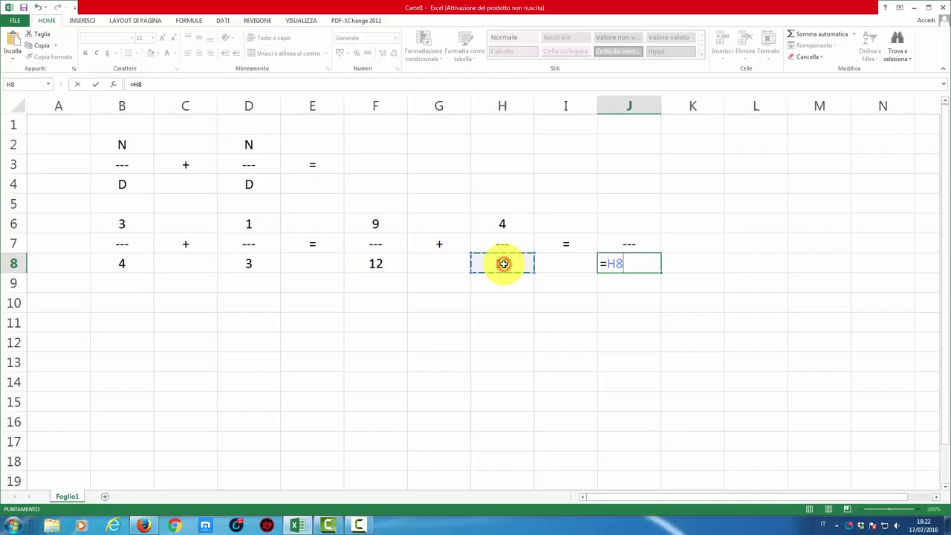
click(377, 266)
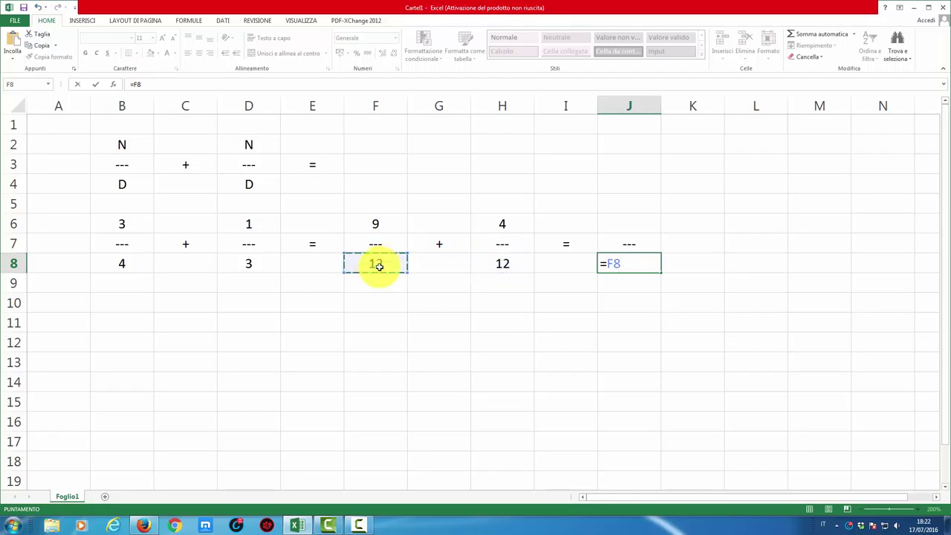
key(Return)
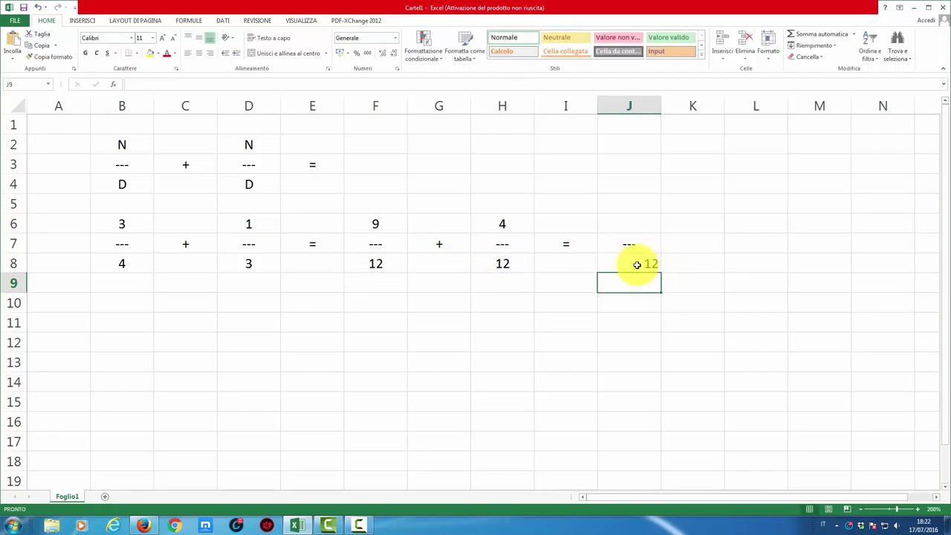
click(636, 265)
Enter =F6+H6 in J6 so the result reads 13/12.
click(631, 221)
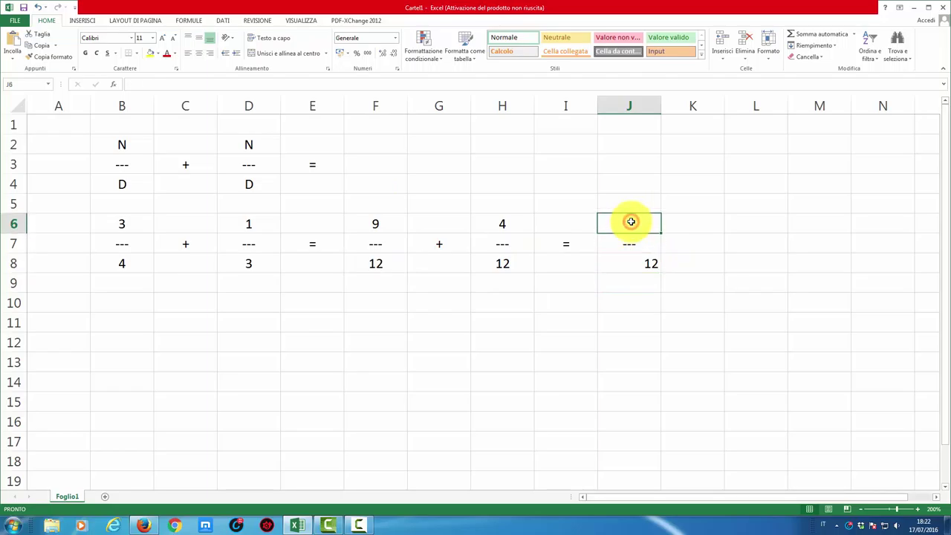
text(=)
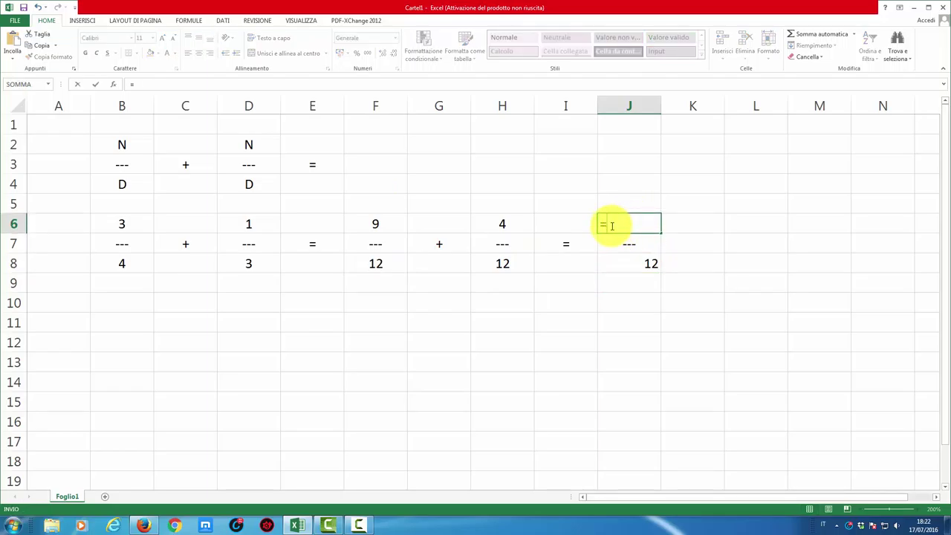
click(376, 223)
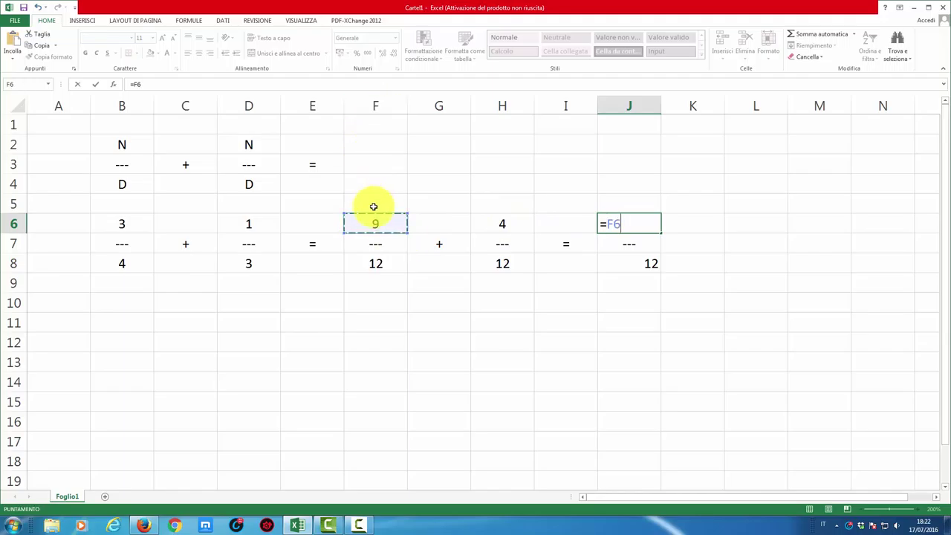
text(+)
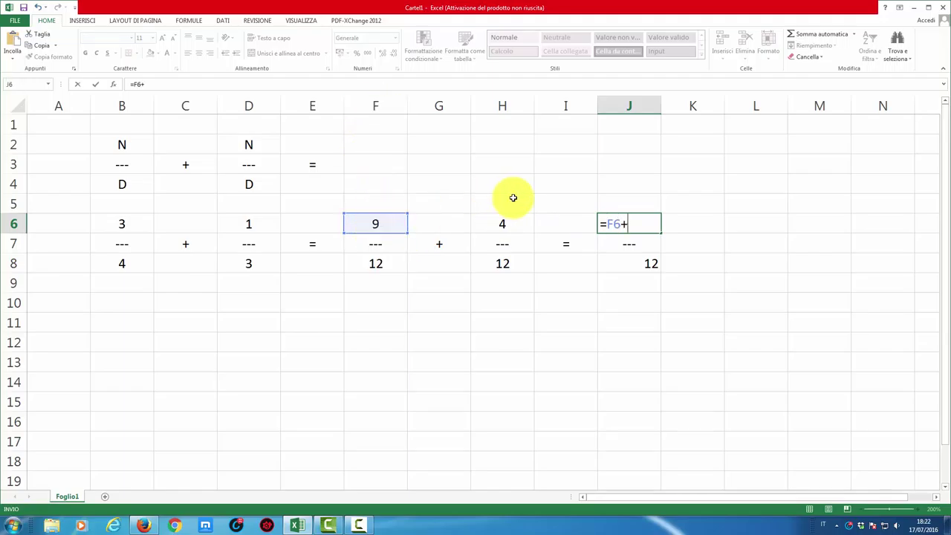
click(505, 225)
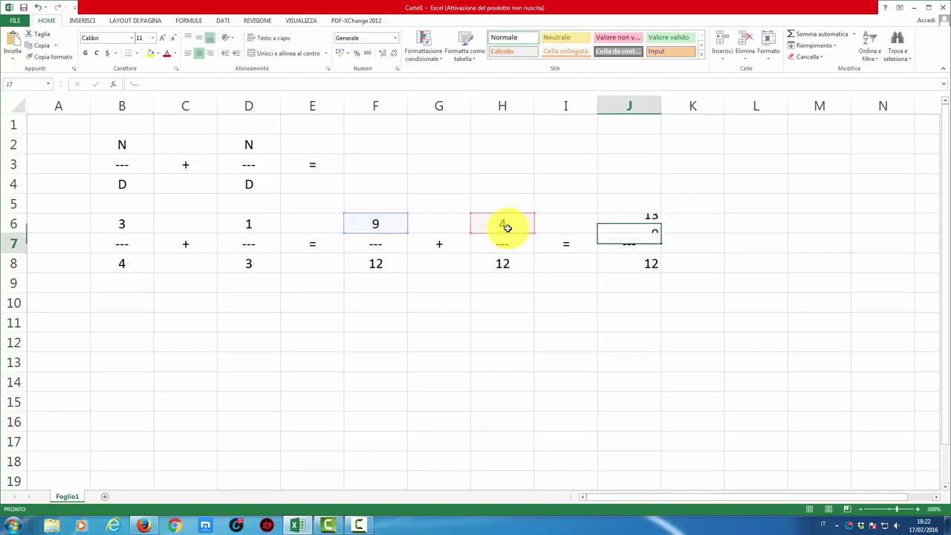
key(Return)
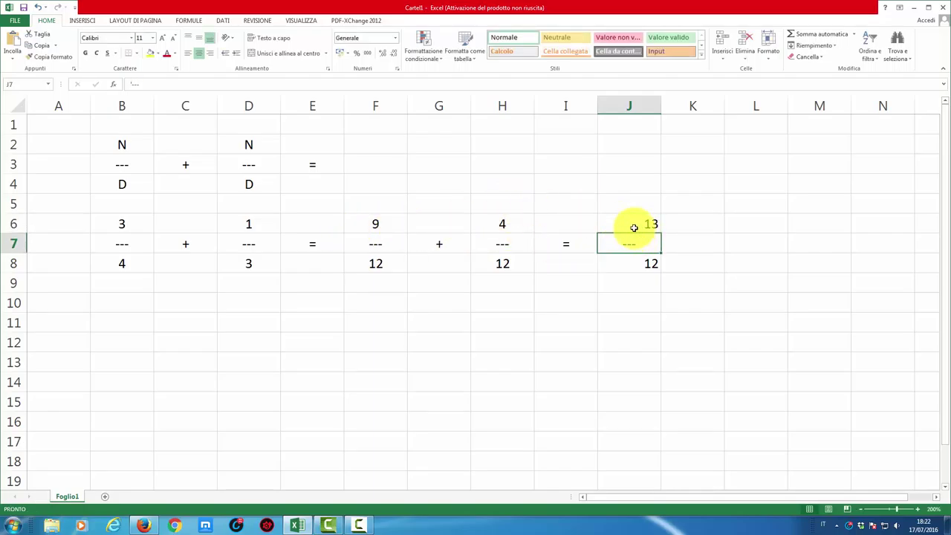
drag(620, 221, 639, 266)
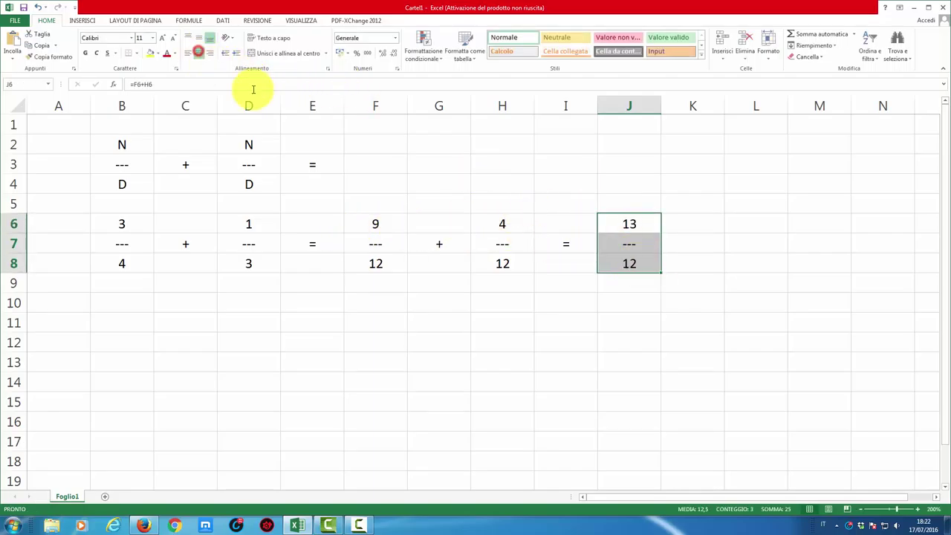
click(13, 106)
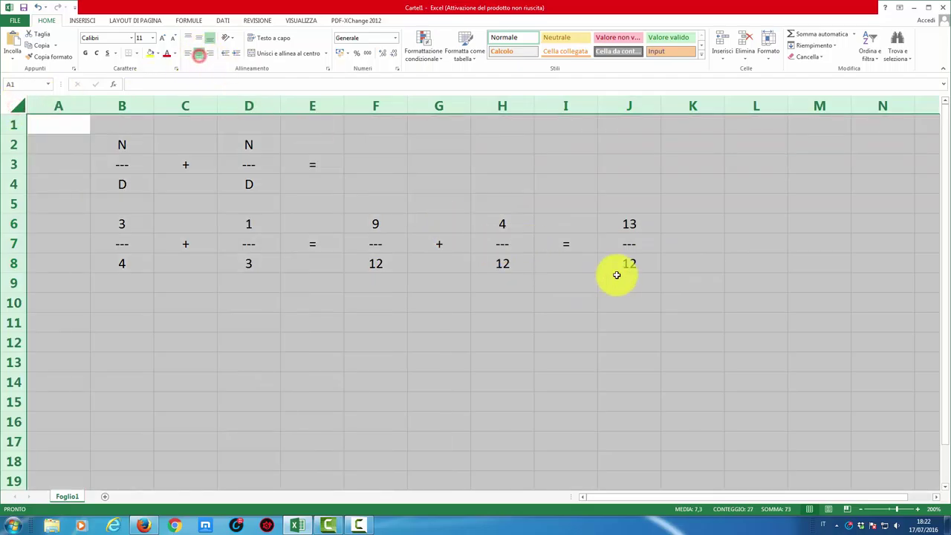
click(616, 277)
click(624, 266)
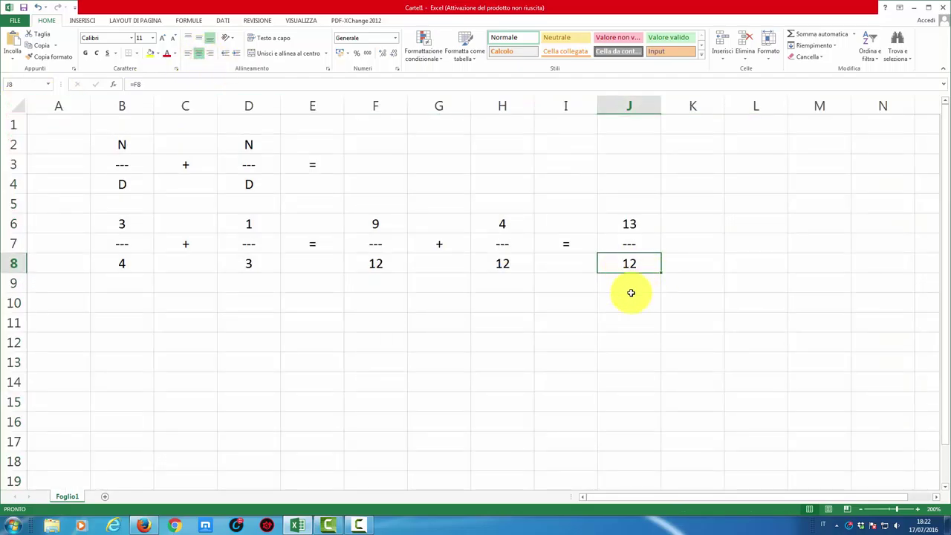
click(127, 224)
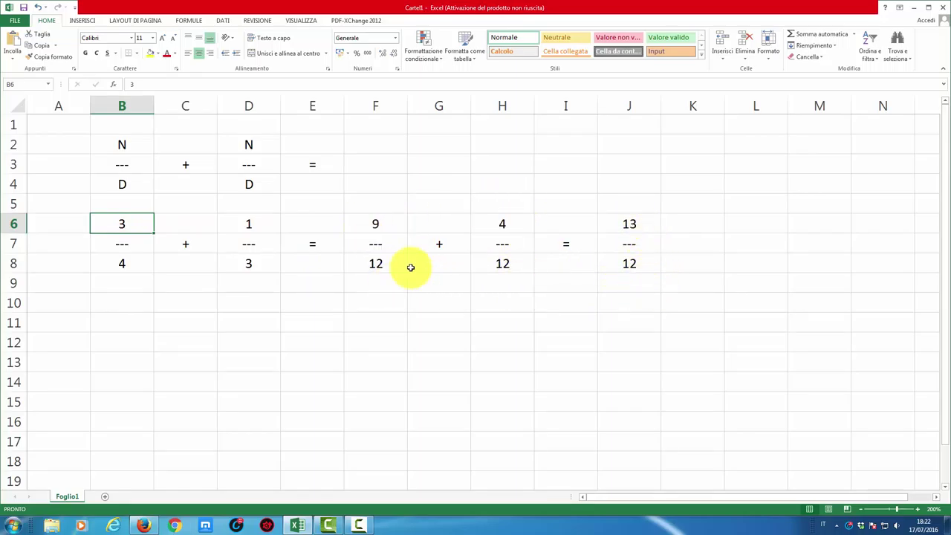
click(637, 223)
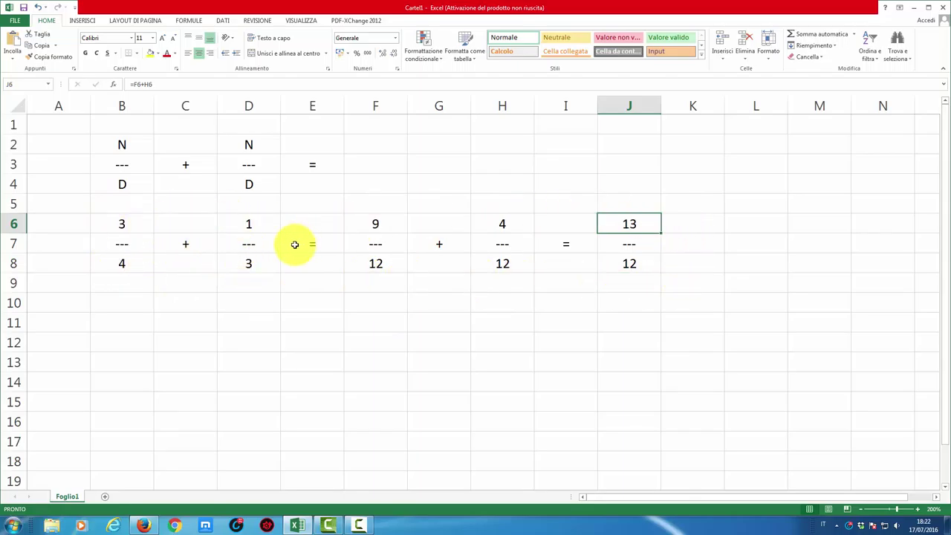
Change B6 to 1 and fill both addend fractions B6, B8, D6, D8 yellow.
click(121, 222)
text(1)
key(Return)
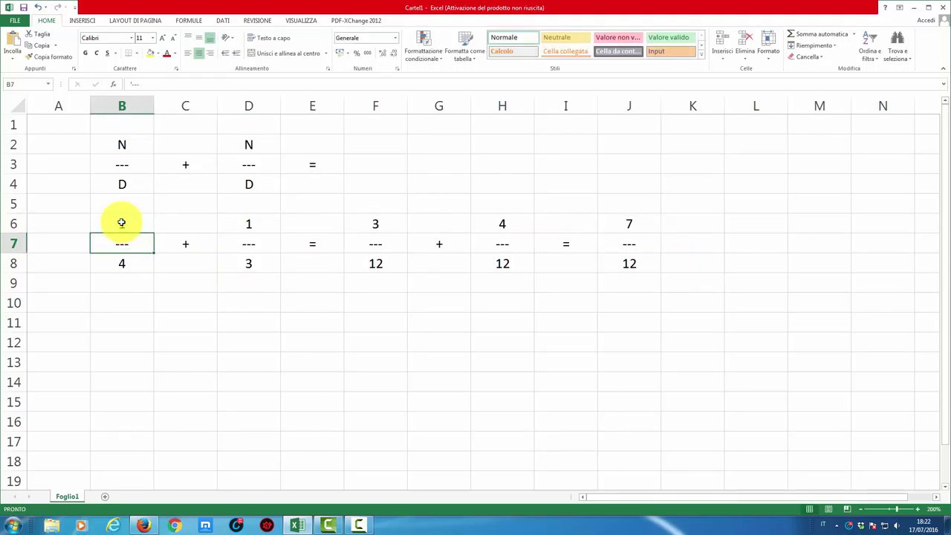
click(121, 223)
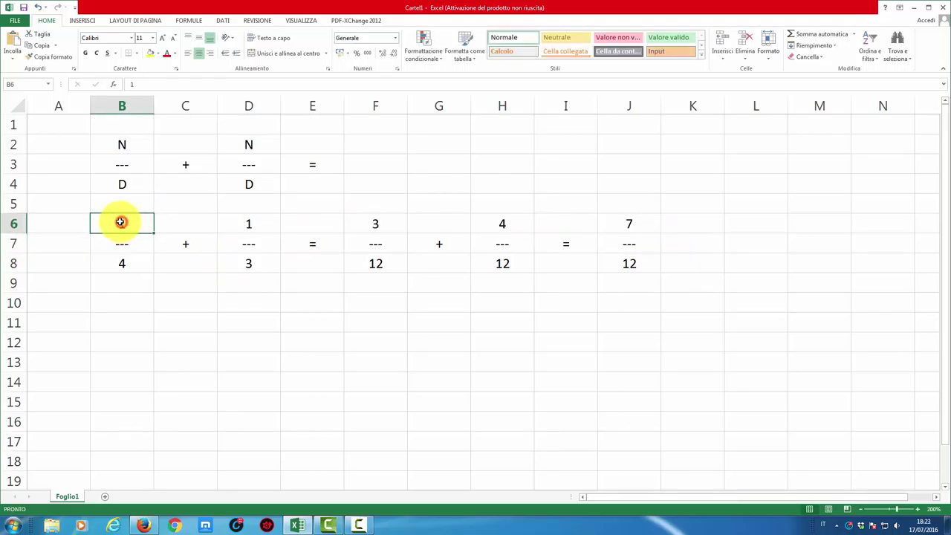
click(148, 53)
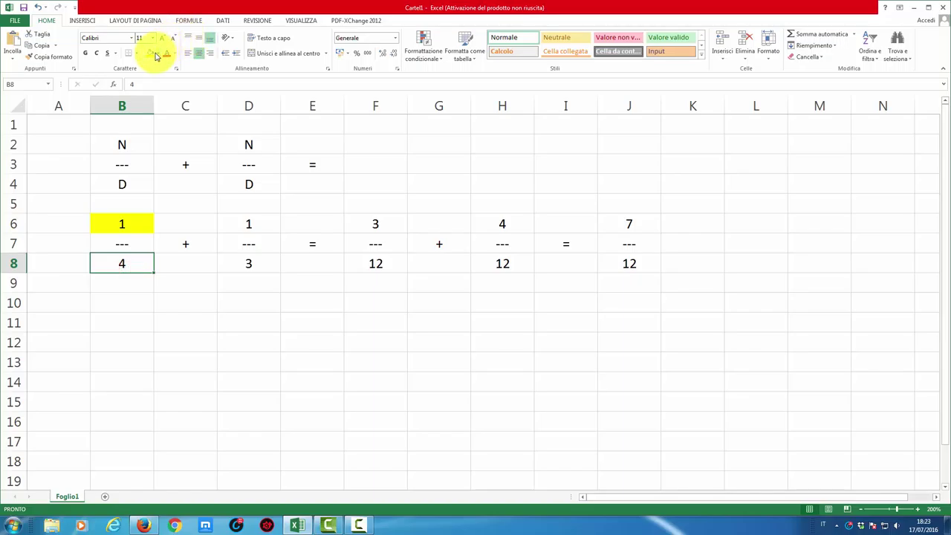
click(152, 54)
click(247, 224)
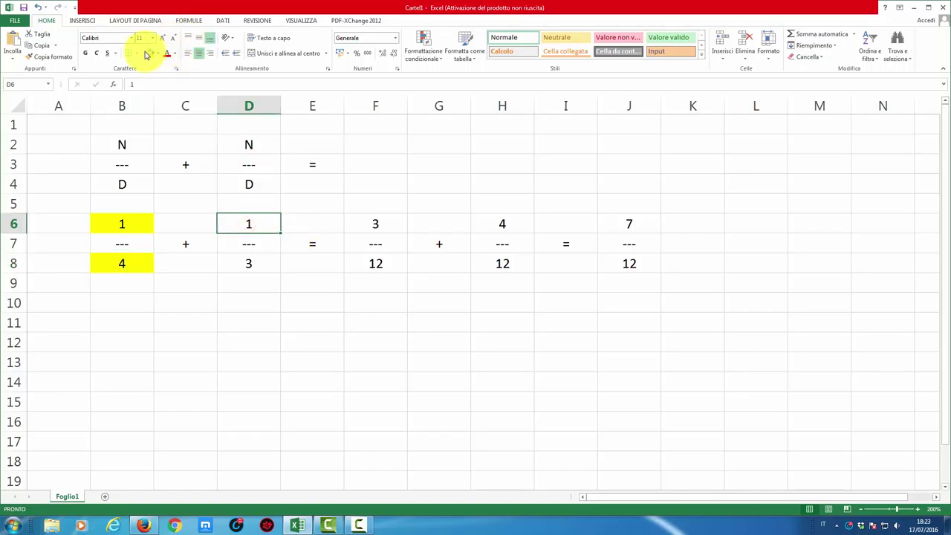
click(152, 54)
click(248, 263)
click(153, 54)
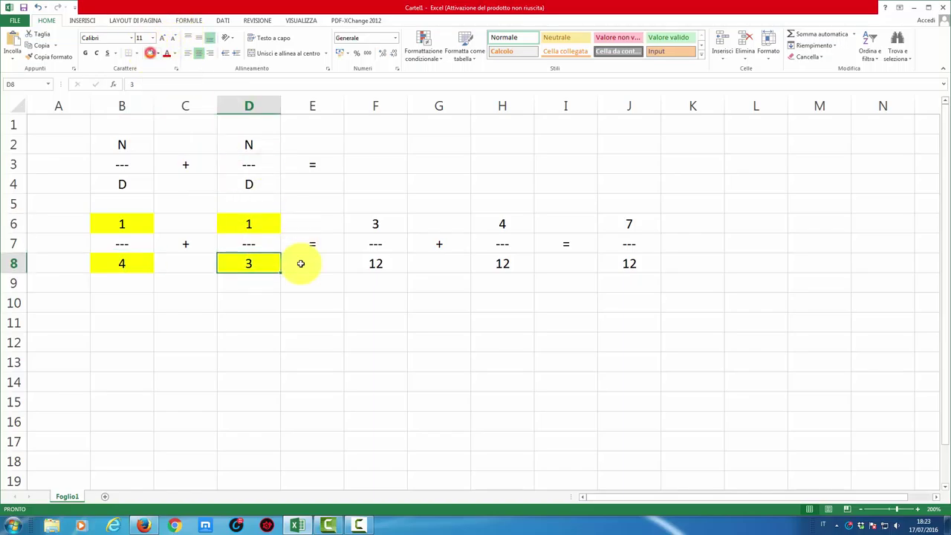
click(283, 282)
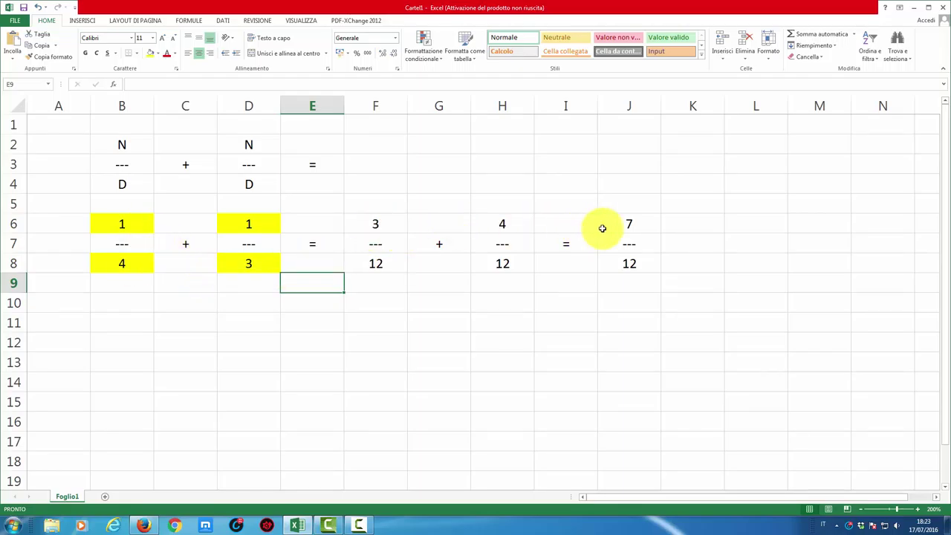
Fill the 7/12 result cells J6 and J8 blue.
click(629, 224)
drag(630, 223, 632, 266)
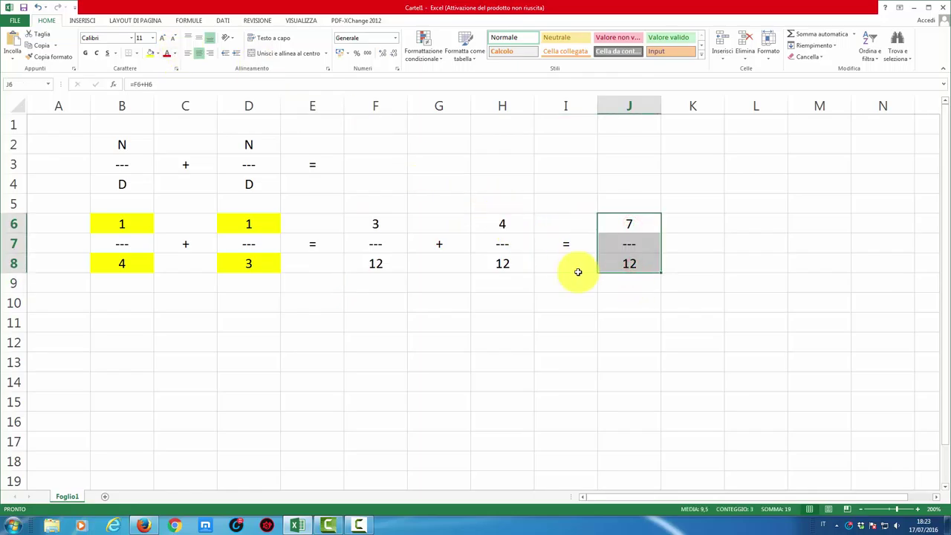
click(626, 268)
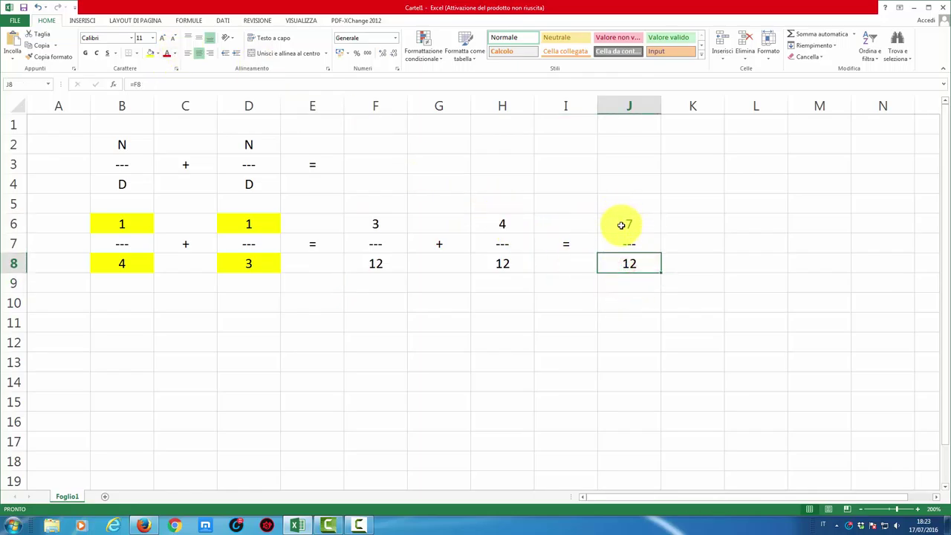
ctrl+click(621, 225)
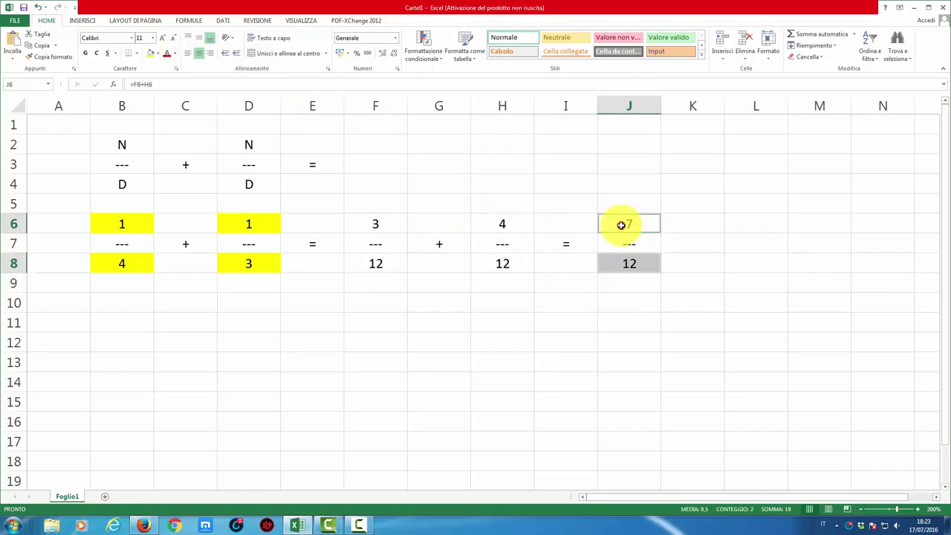
click(158, 54)
click(201, 130)
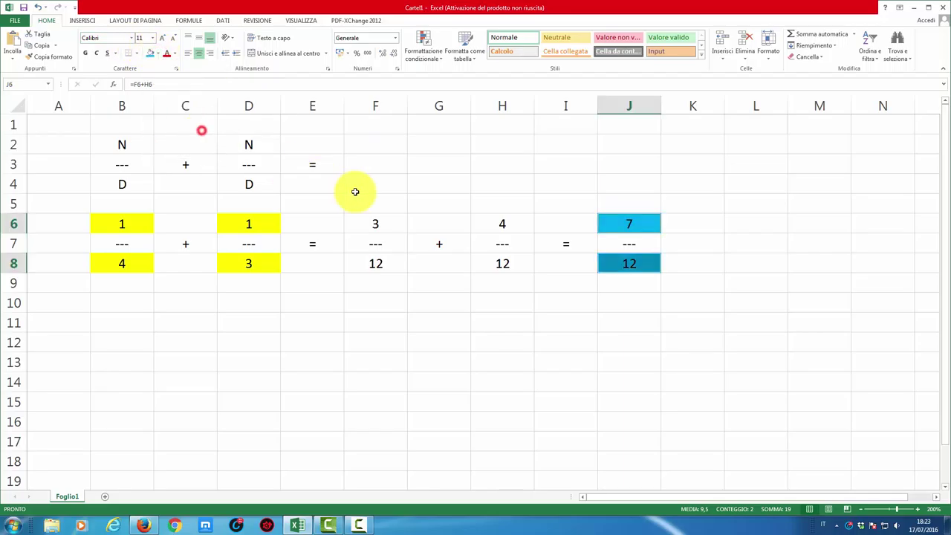
Fill the converted twelfths in F6, H6, H8 and F8 green.
click(374, 222)
ctrl+click(502, 224)
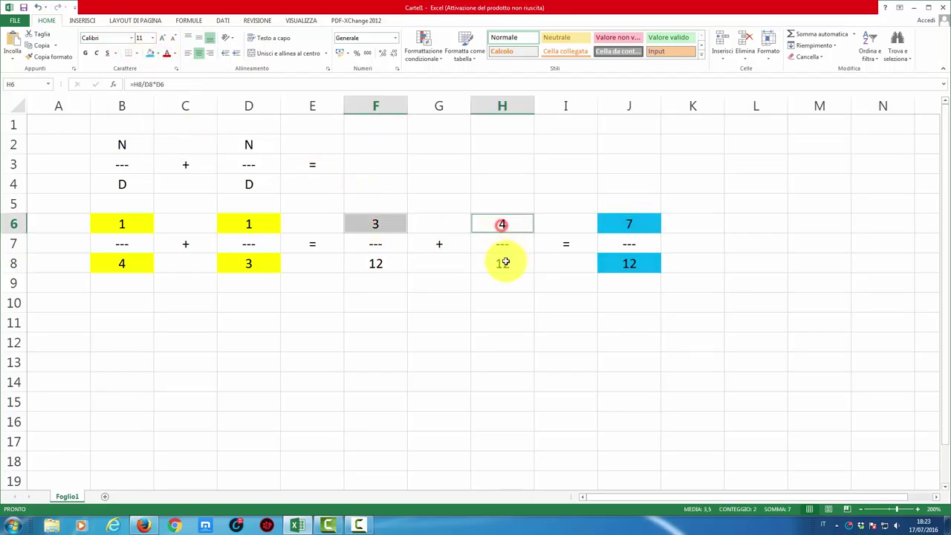
ctrl+click(503, 263)
ctrl+click(375, 263)
click(156, 54)
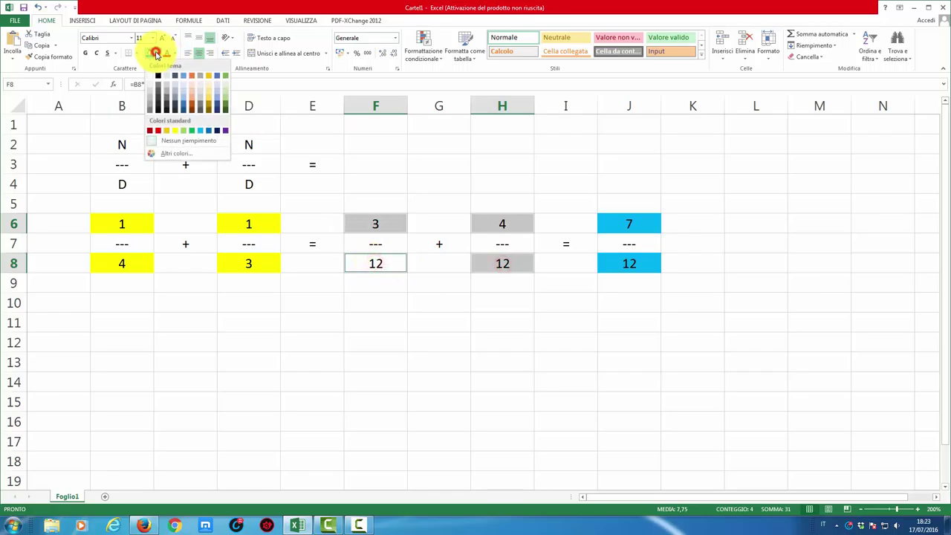
click(184, 133)
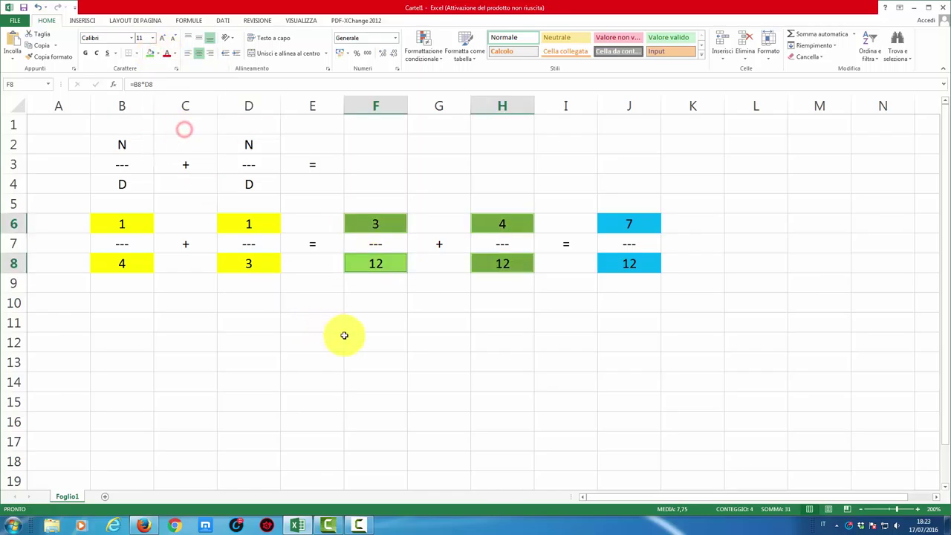
click(348, 338)
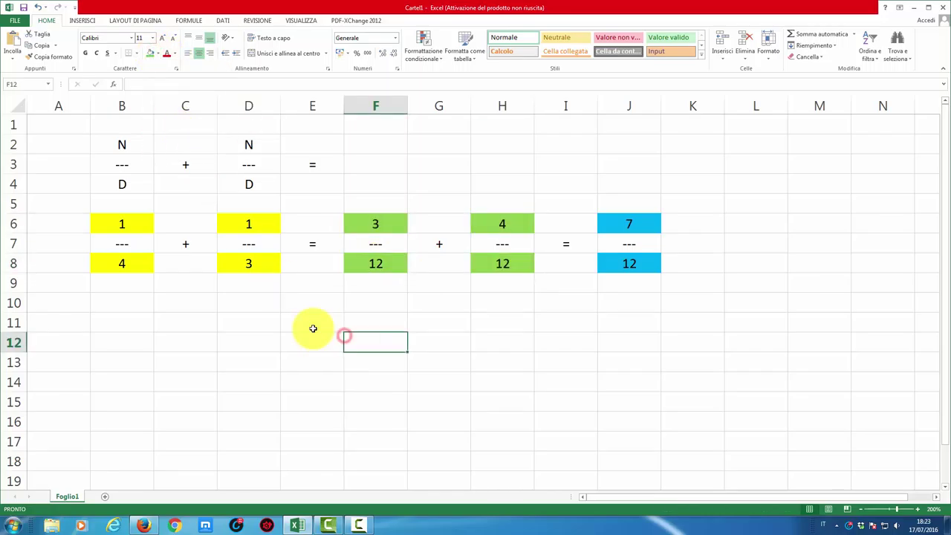
click(126, 223)
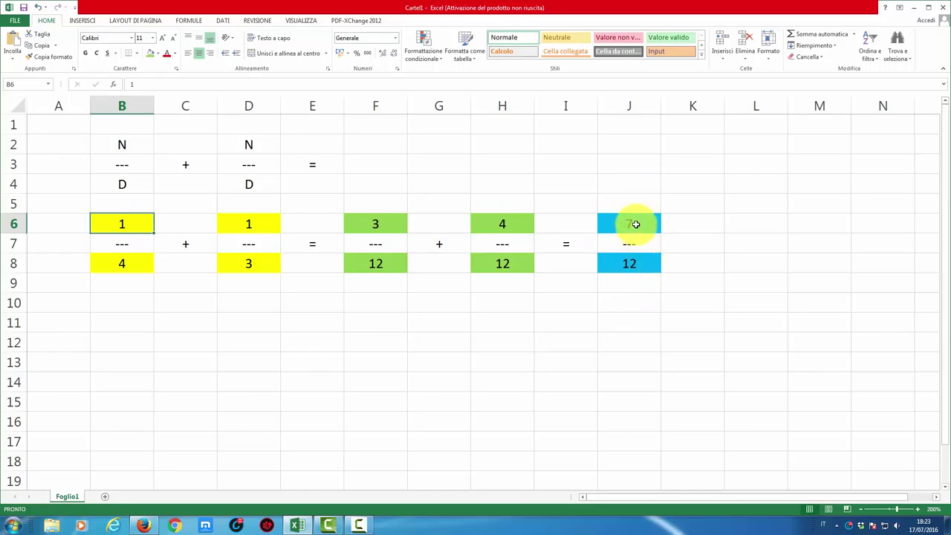
Enter 2 in B8 so the example recalculates to 1/2 + 1/3 = 3/6 + 2/6 = 5/6.
click(632, 269)
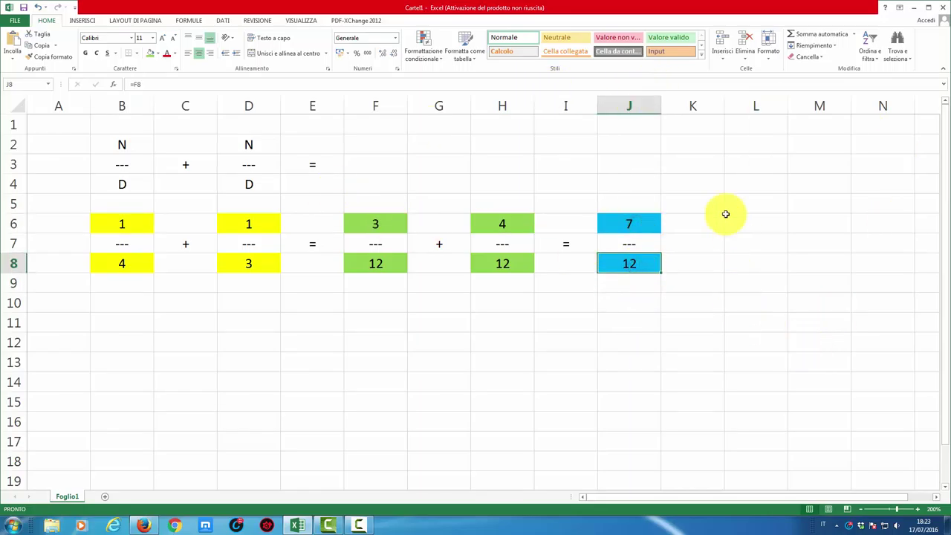
click(630, 268)
click(148, 223)
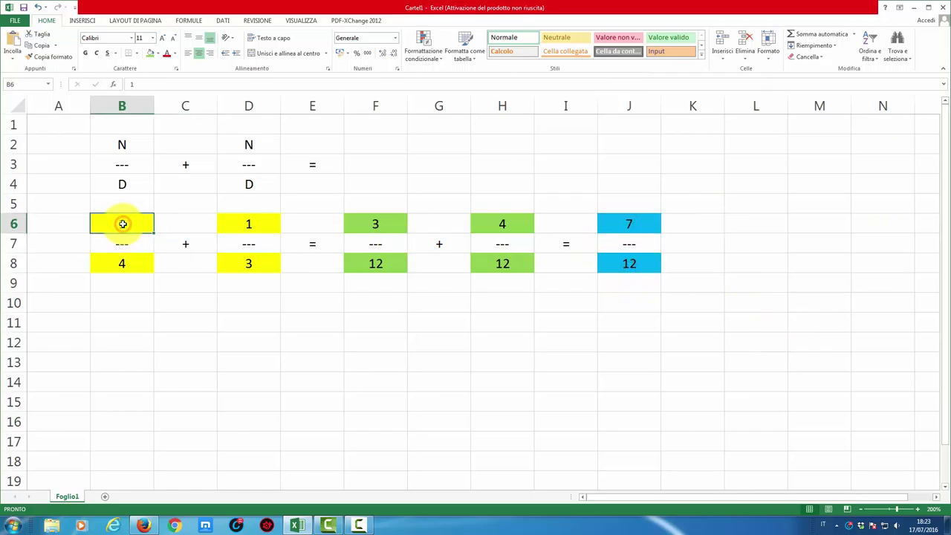
key(Down)
key(Down)
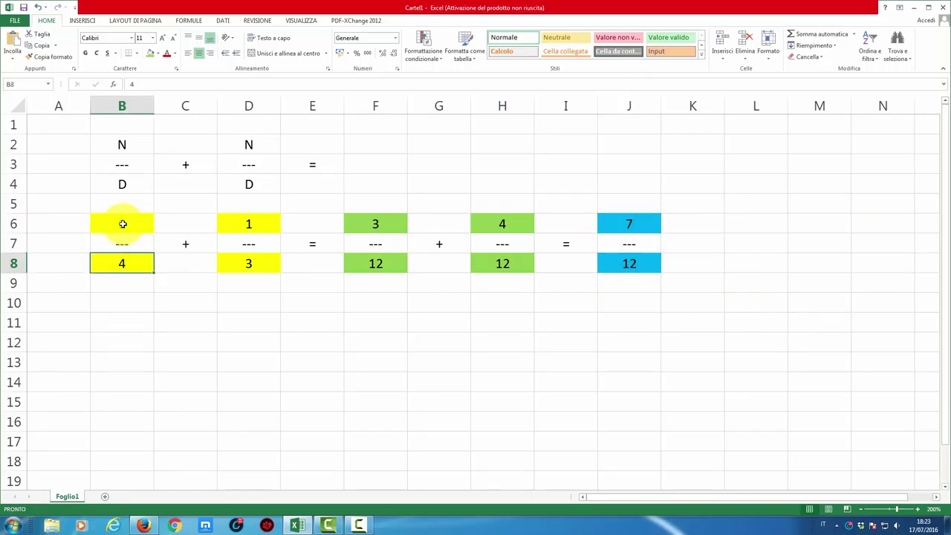
text(2)
click(264, 304)
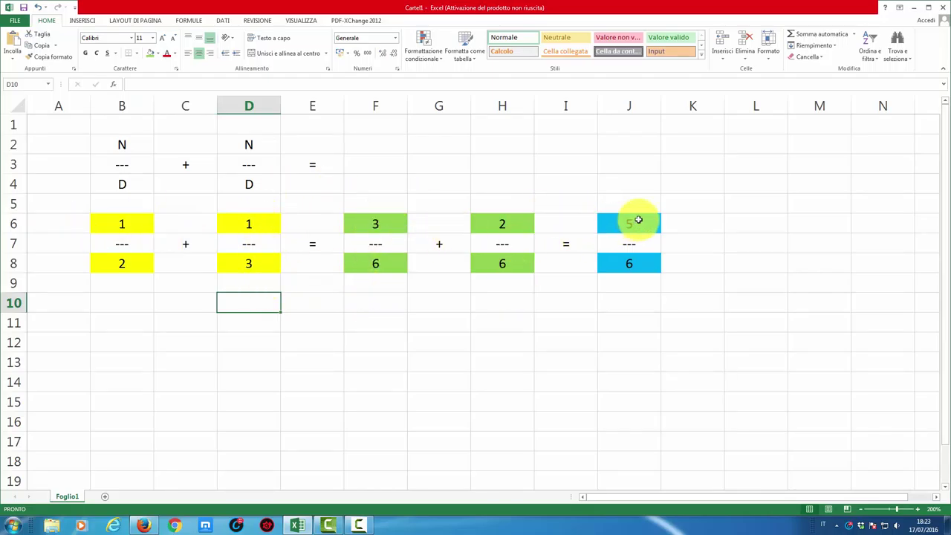
click(679, 267)
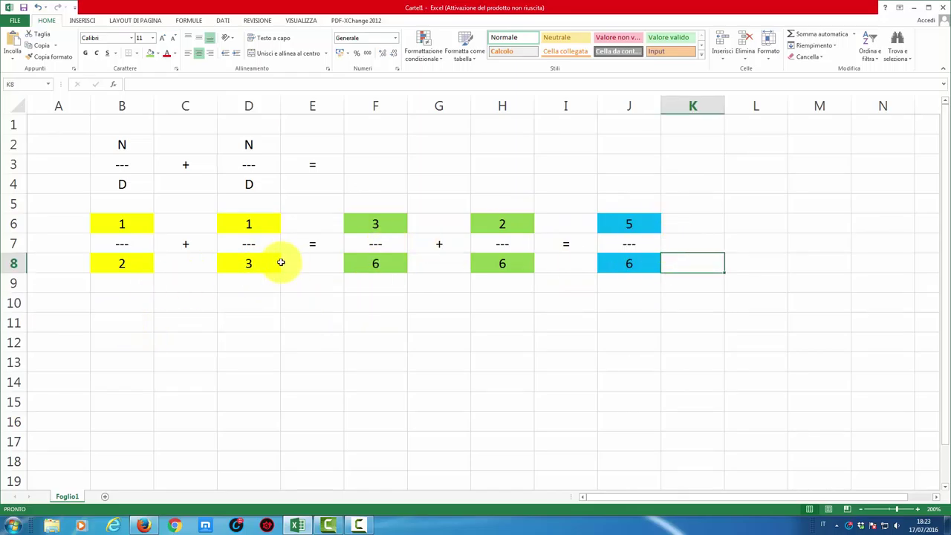
click(119, 224)
Copy the 1/2 + 1/3 block into rows 11–13 and the equals sign from E7 into E12.
drag(216, 245, 252, 264)
key(ctrl+c)
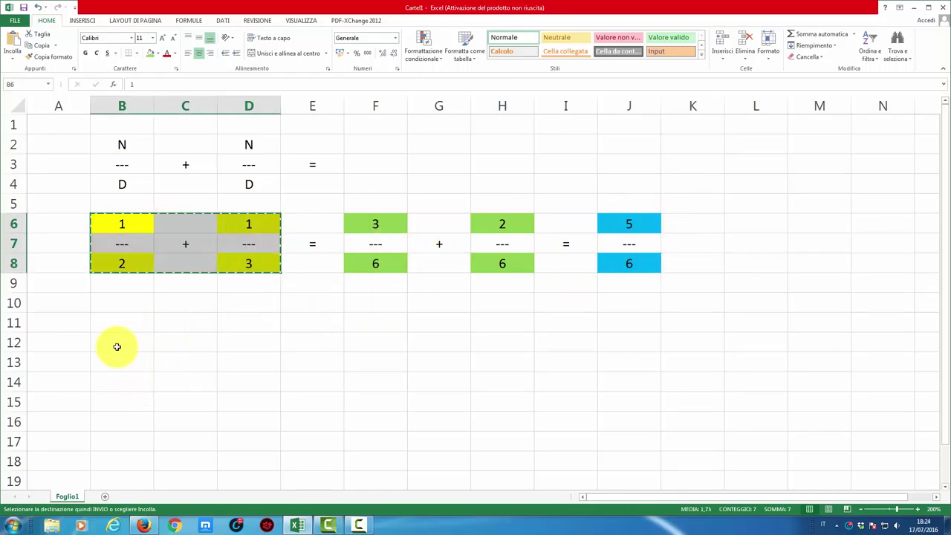
drag(116, 327, 241, 360)
key(ctrl+v)
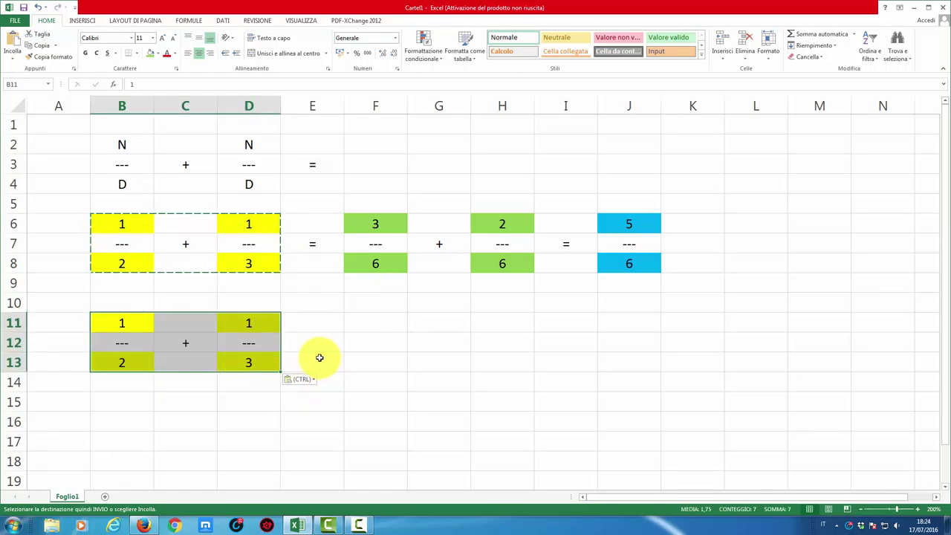
click(320, 251)
key(ctrl+c)
click(315, 341)
key(ctrl+v)
Add a '---' fraction bar in F12.
click(370, 347)
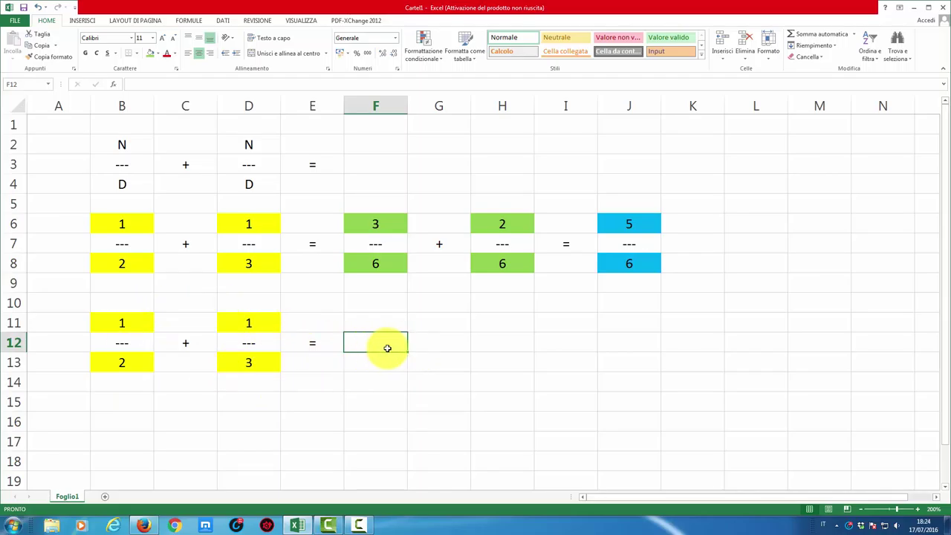
text('---)
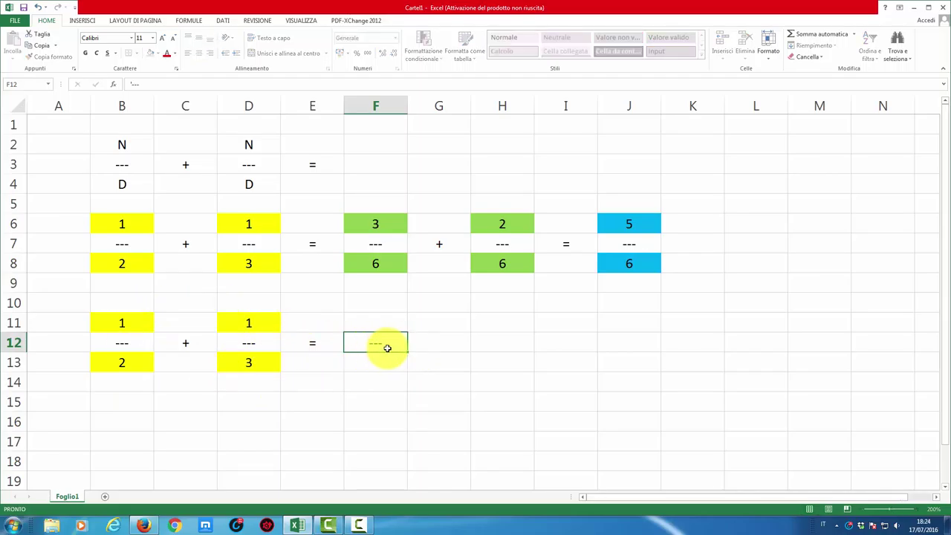
key(Return)
click(377, 343)
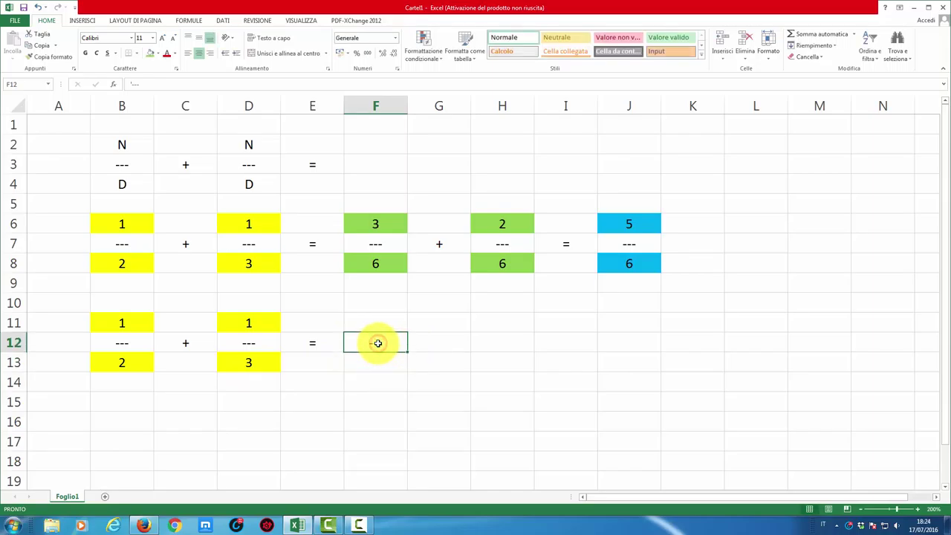
Enter =B13*D13 in F13 to give the common denominator 6.
click(379, 365)
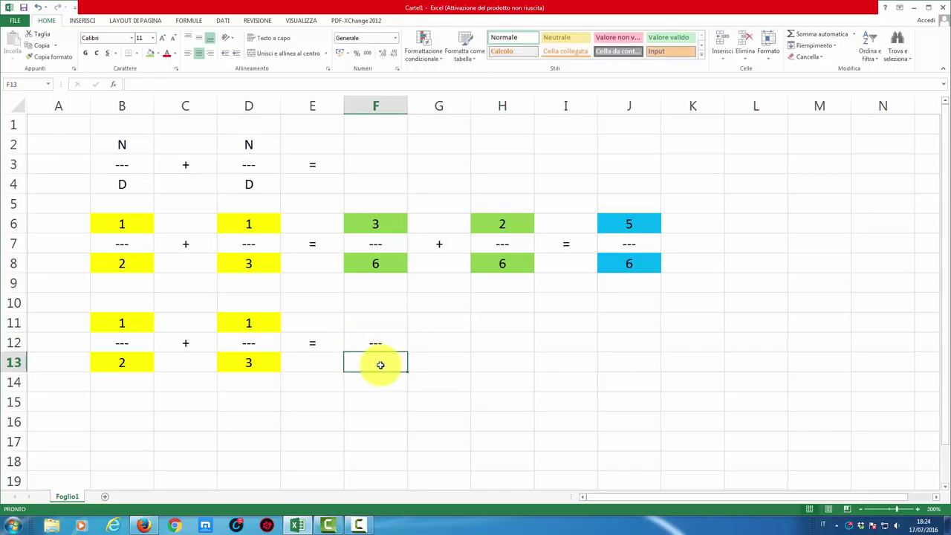
text(=)
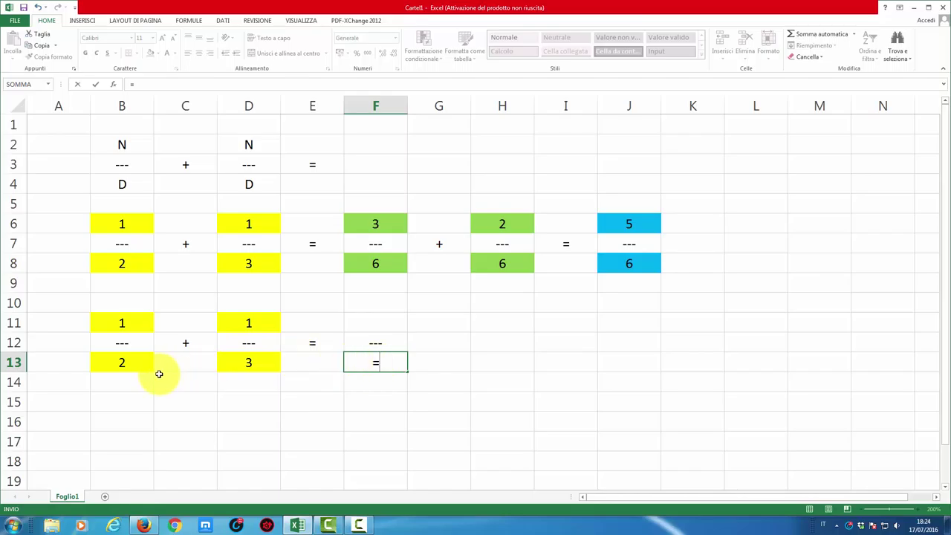
click(134, 362)
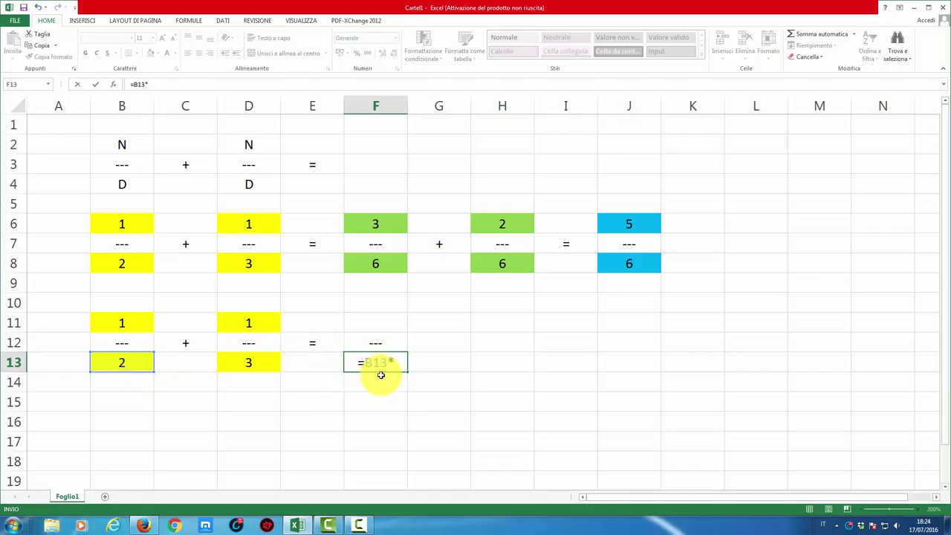
click(252, 363)
key(Return)
click(376, 361)
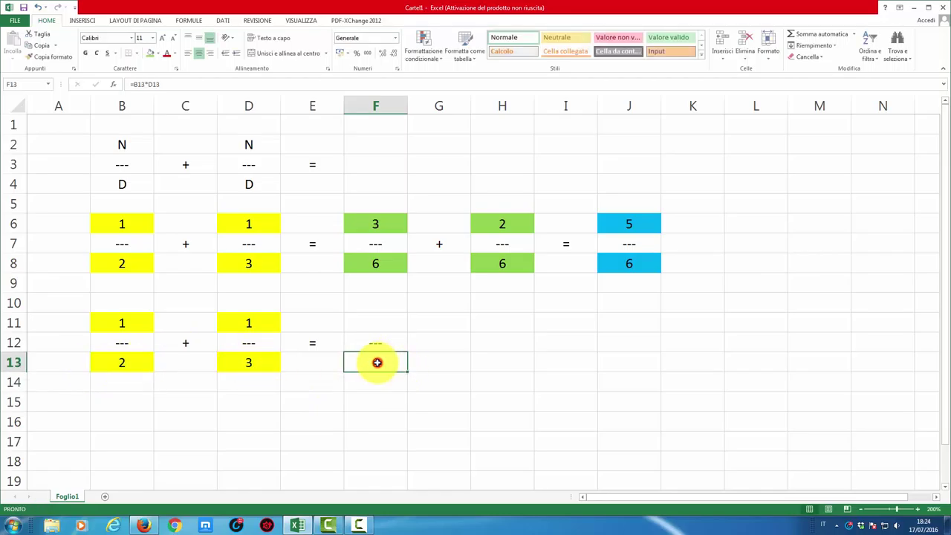
click(373, 321)
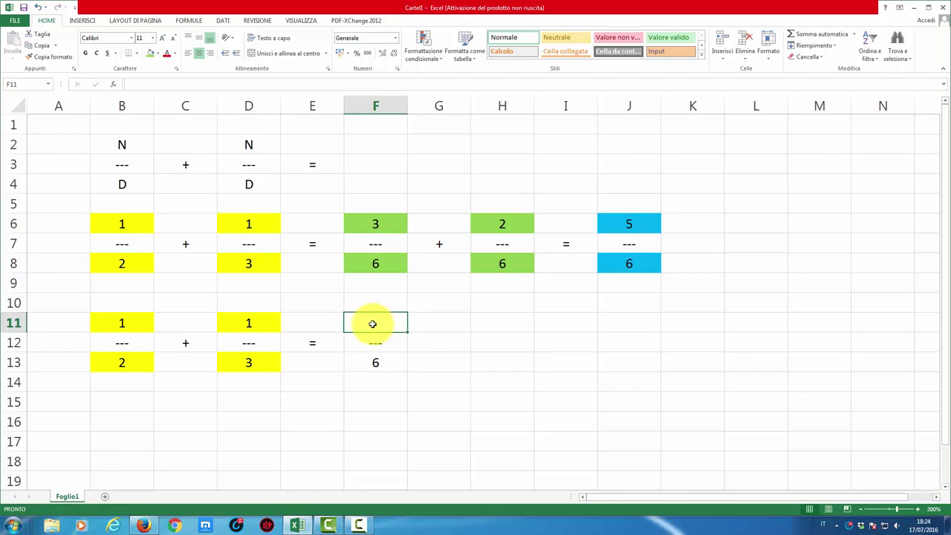
Enter =B11*D13+D11*B13 in F11 so the result numerator reads 5.
text(=)
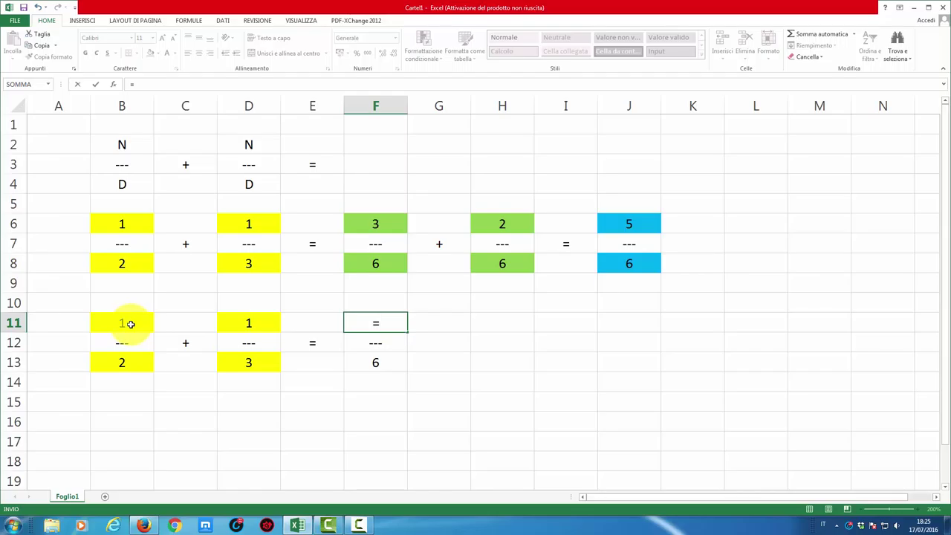
click(130, 324)
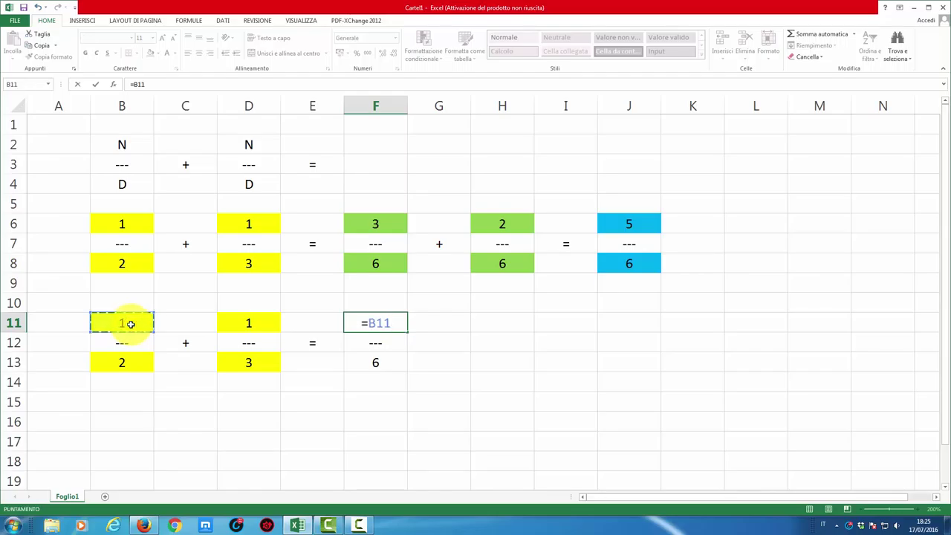
text(*)
click(254, 362)
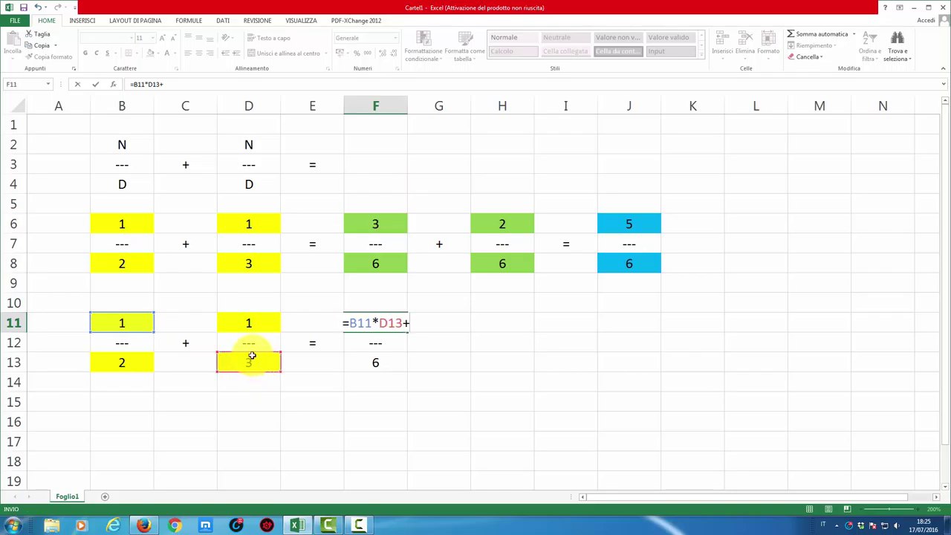
click(250, 323)
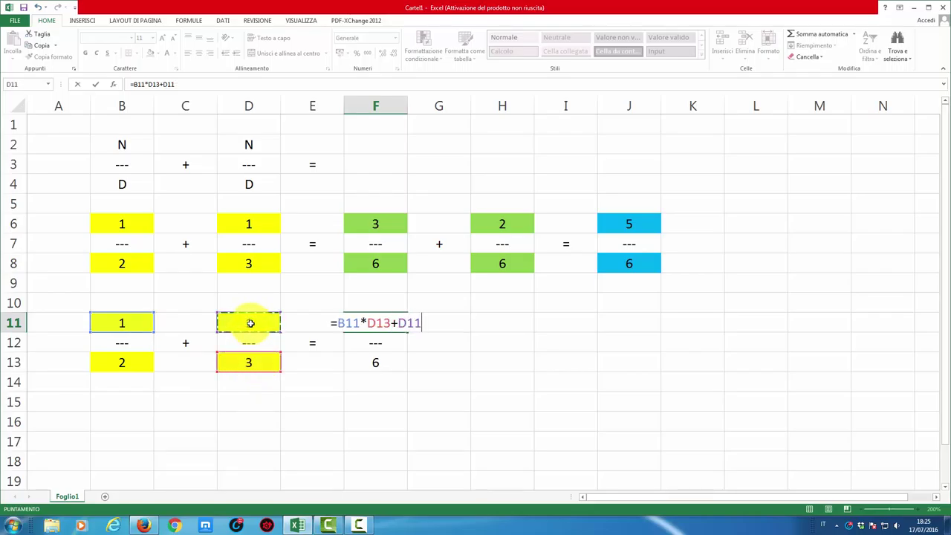
text(*)
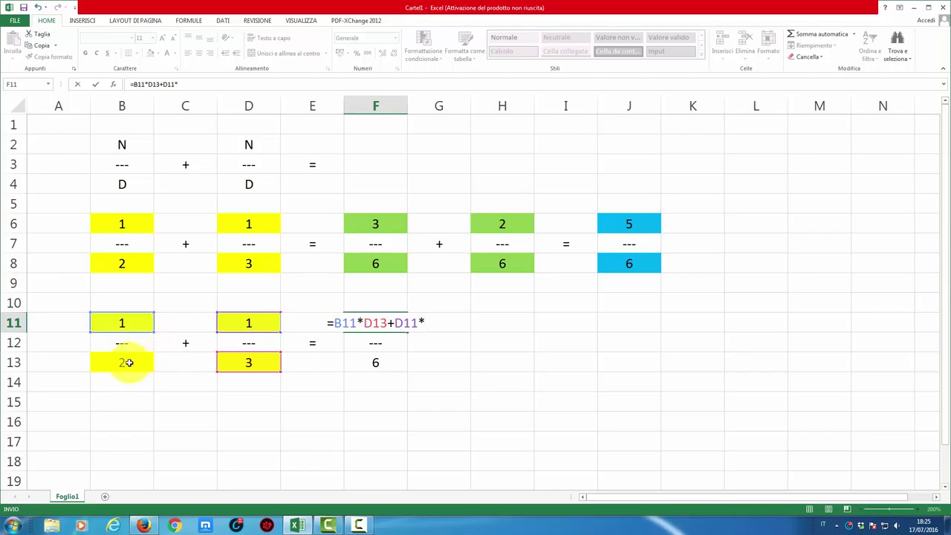
click(128, 362)
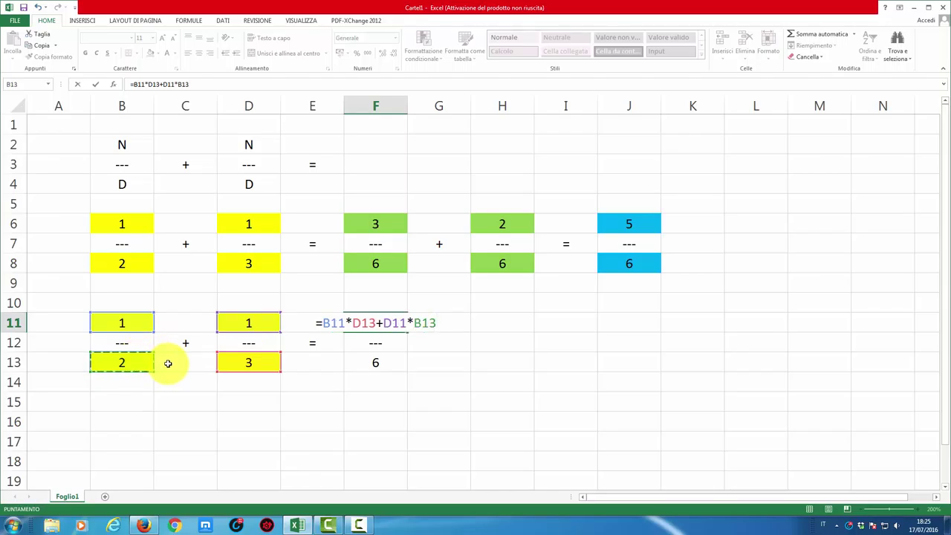
key(Return)
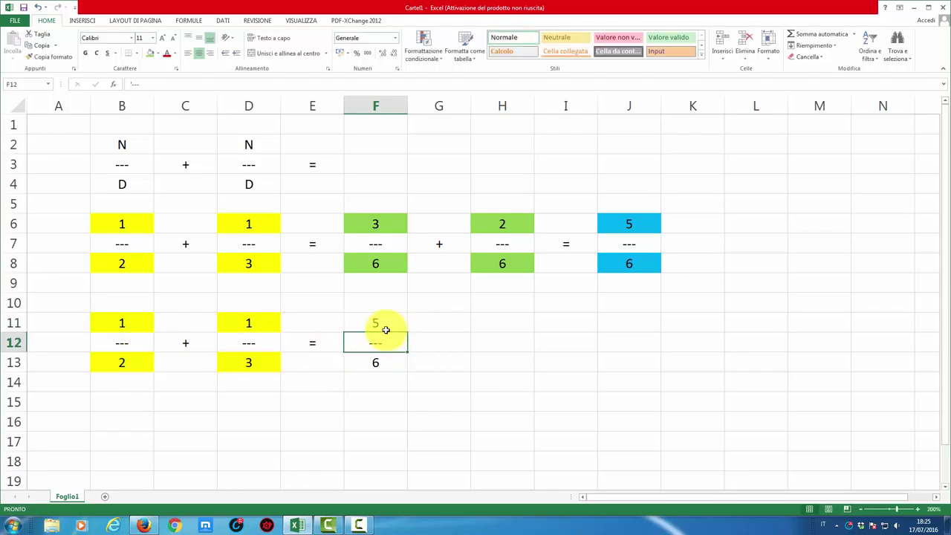
Review the F11 and F13 formulas and select both result cells for filling.
click(383, 325)
click(377, 358)
click(379, 323)
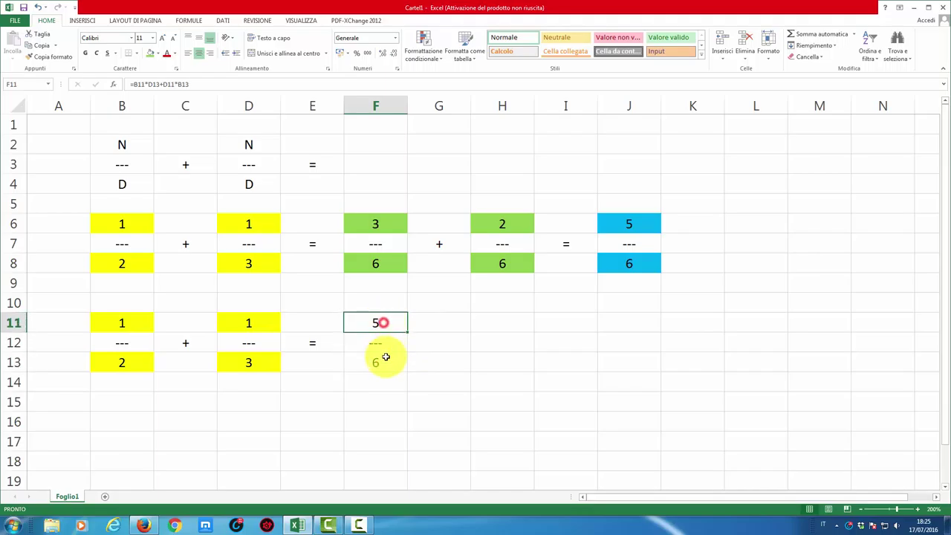
ctrl+click(386, 360)
click(158, 54)
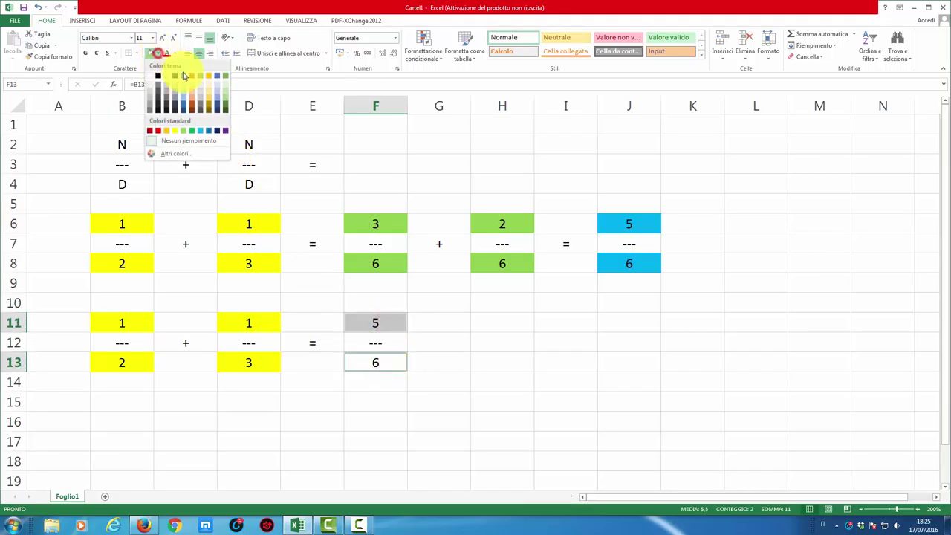
Fill the 5/6 result cells F11 and F13 light blue and review their formulas.
click(199, 130)
click(498, 362)
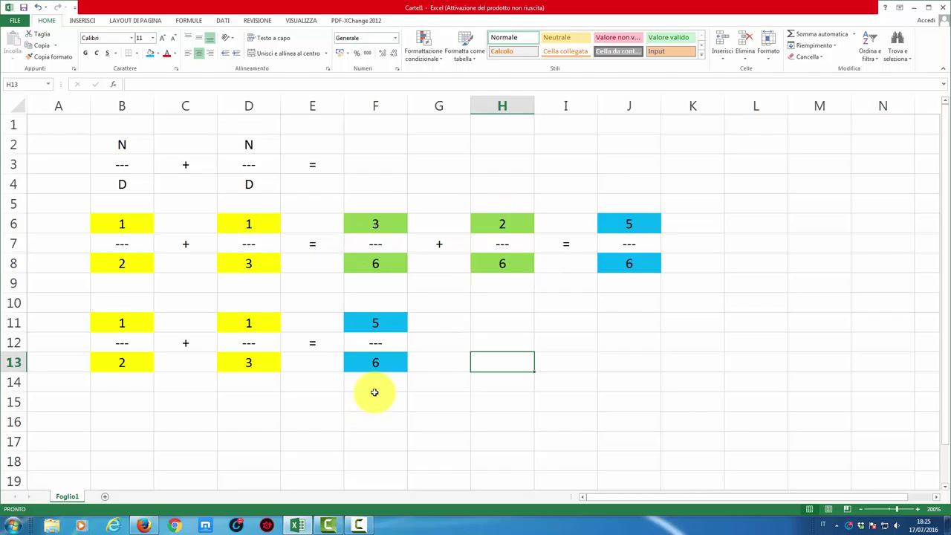
click(379, 323)
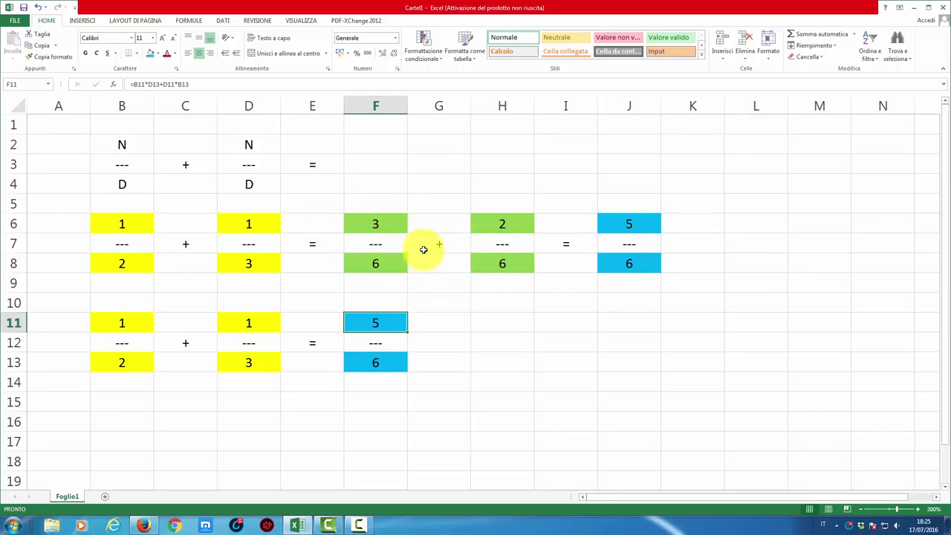
click(393, 364)
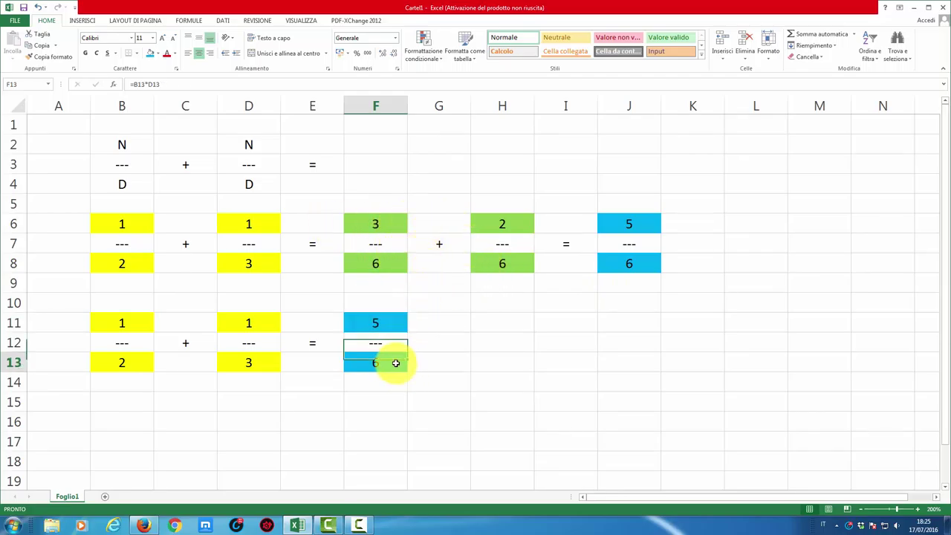
click(386, 322)
click(378, 364)
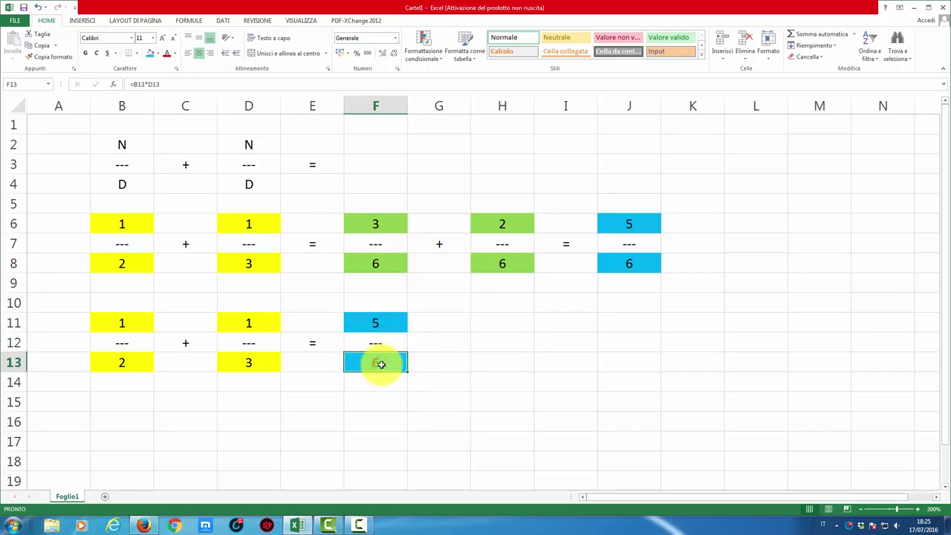
click(377, 324)
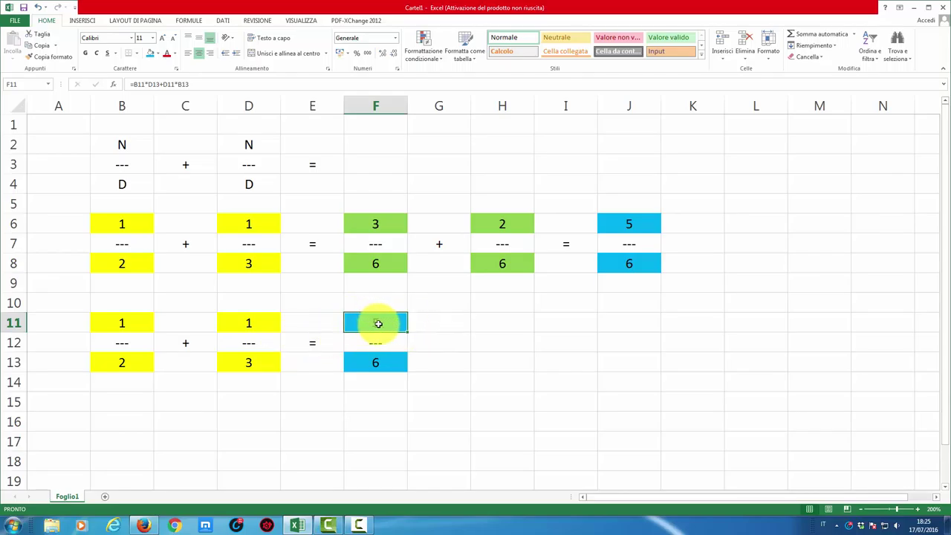
click(123, 322)
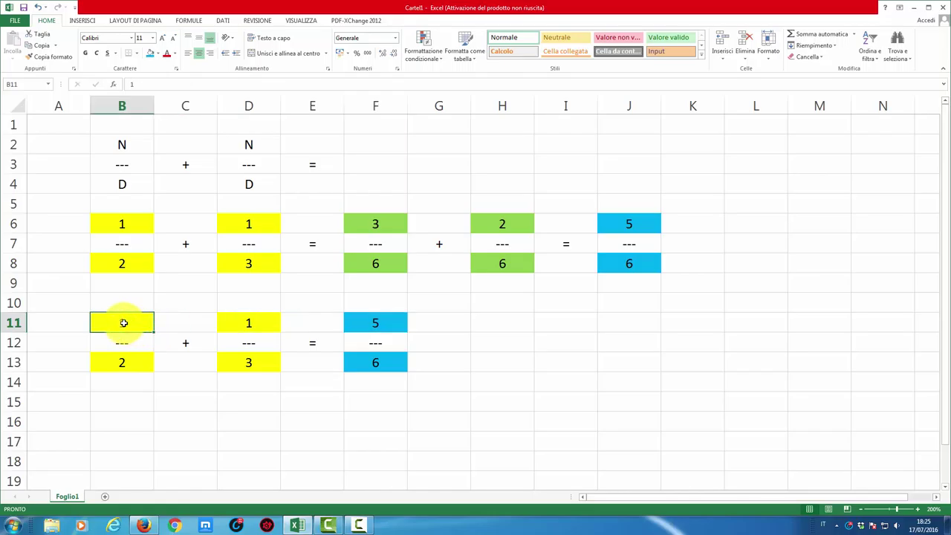
Enter 0 in B11 so the lower sum becomes 0/2 + 1/3 = 2/6.
click(455, 385)
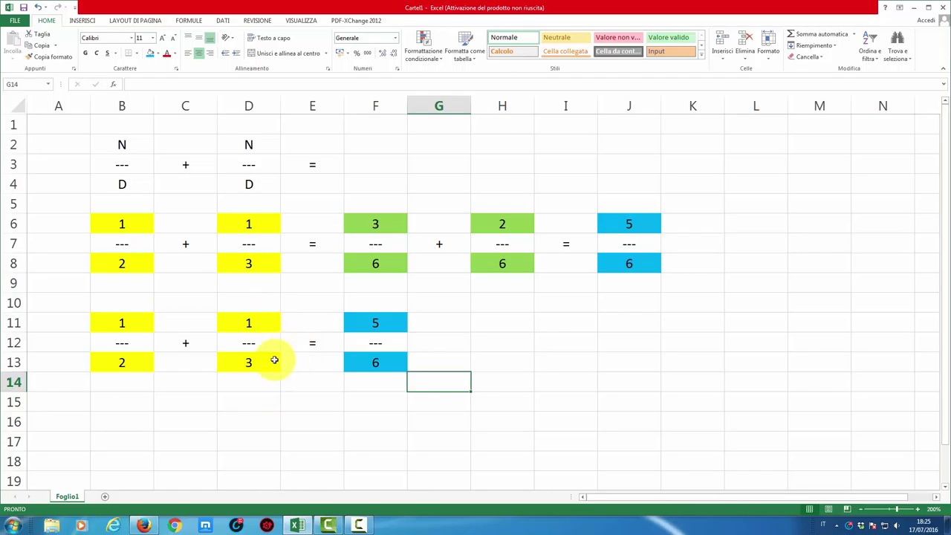
click(126, 321)
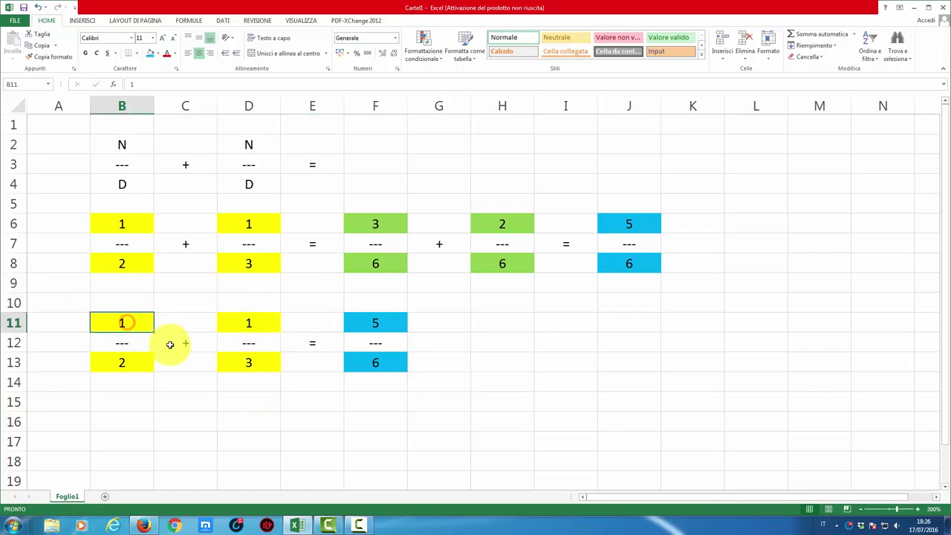
text(0)
key(Return)
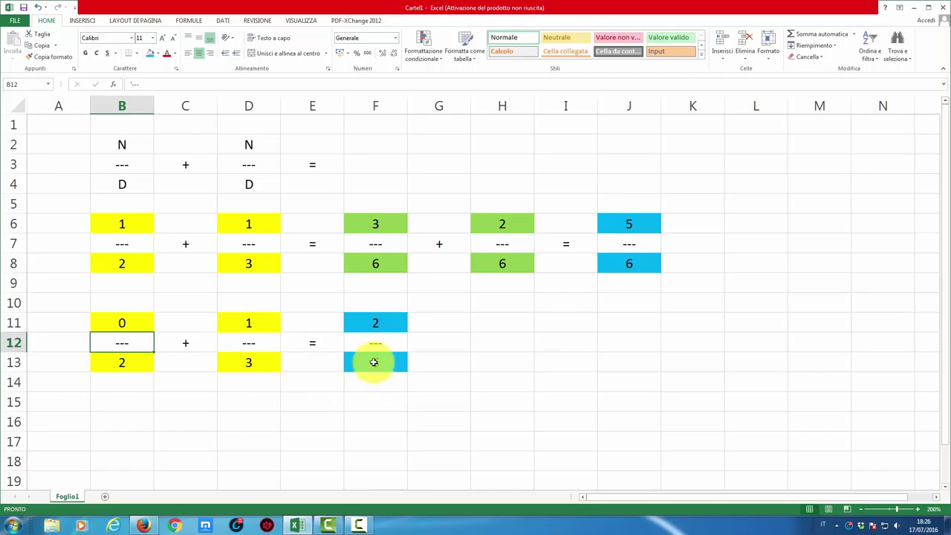
click(130, 323)
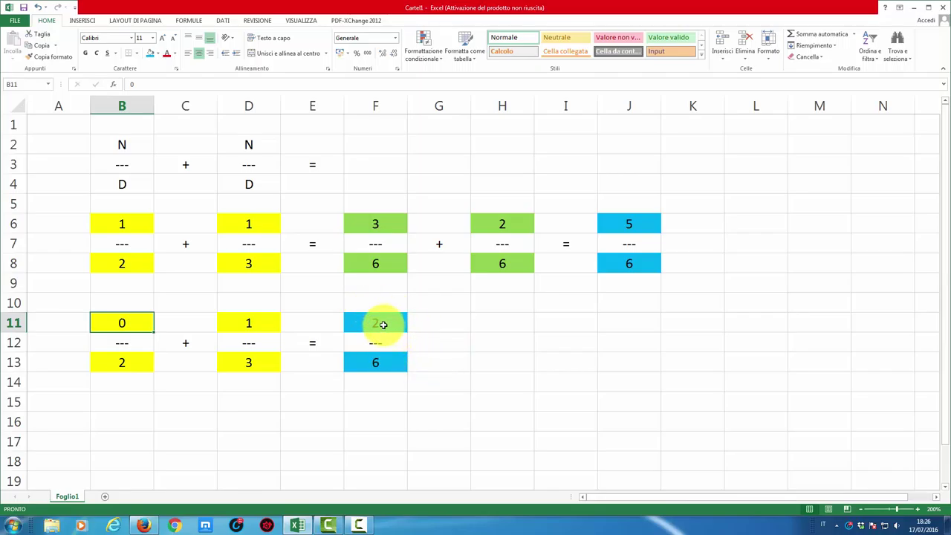
Check the F11 and F13 sum formulas, then put an '=' sign in G12.
click(383, 324)
click(383, 365)
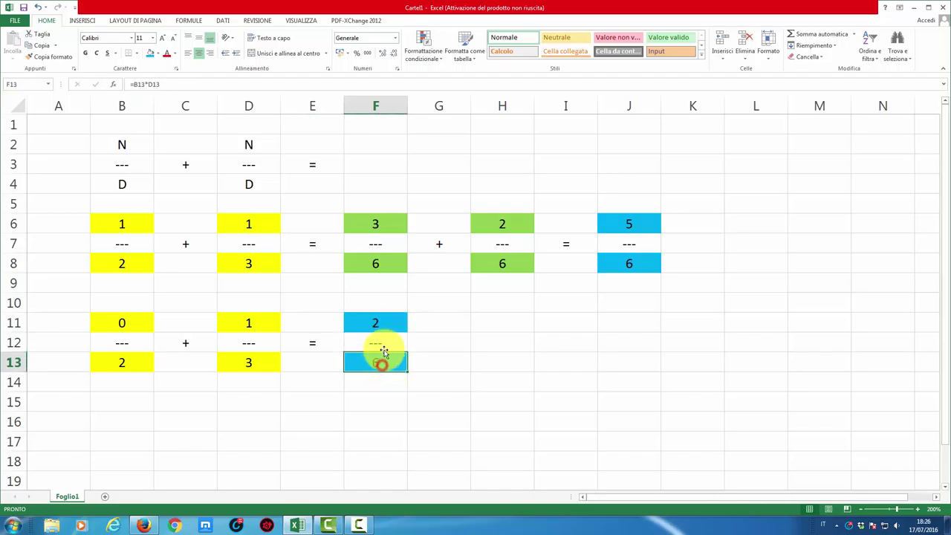
click(381, 326)
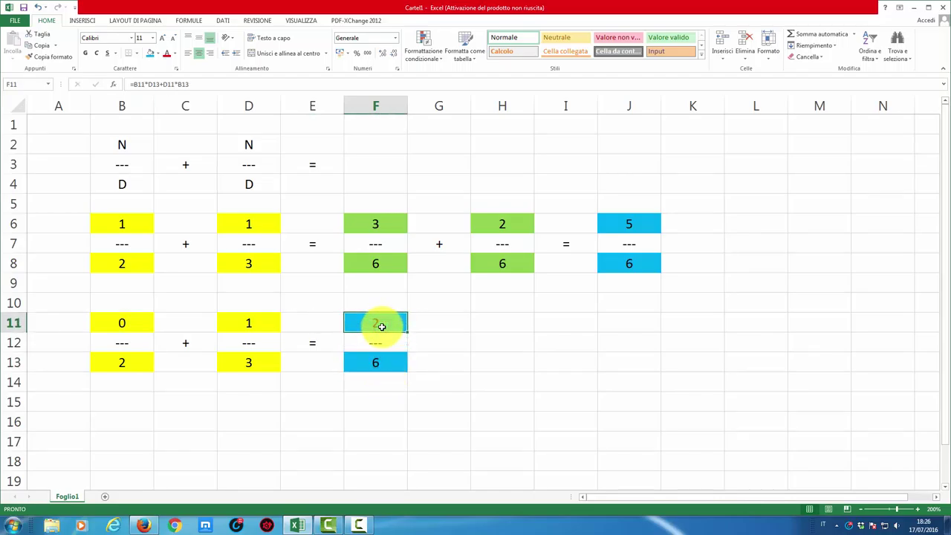
click(438, 343)
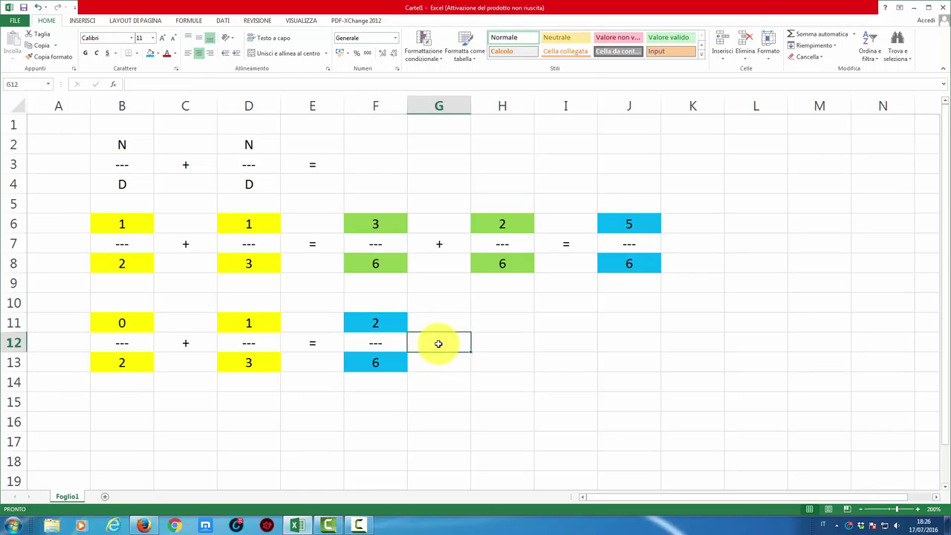
text(=)
key(Return)
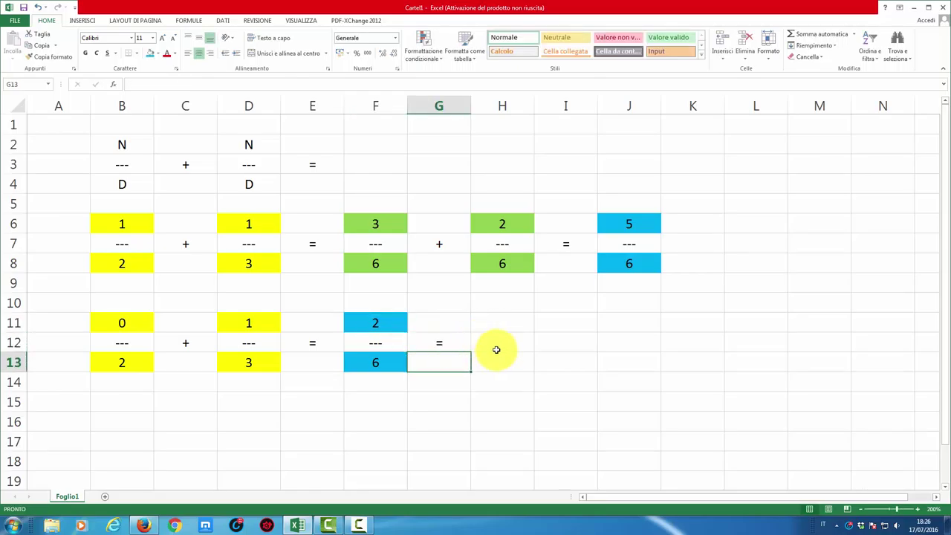
Enter a '---' fraction bar in H12.
click(497, 345)
text(---)
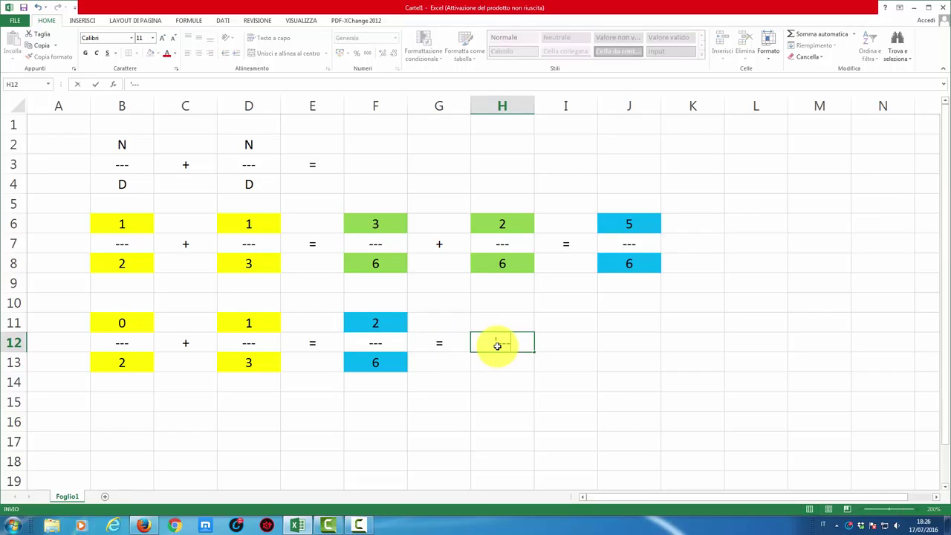
key(Return)
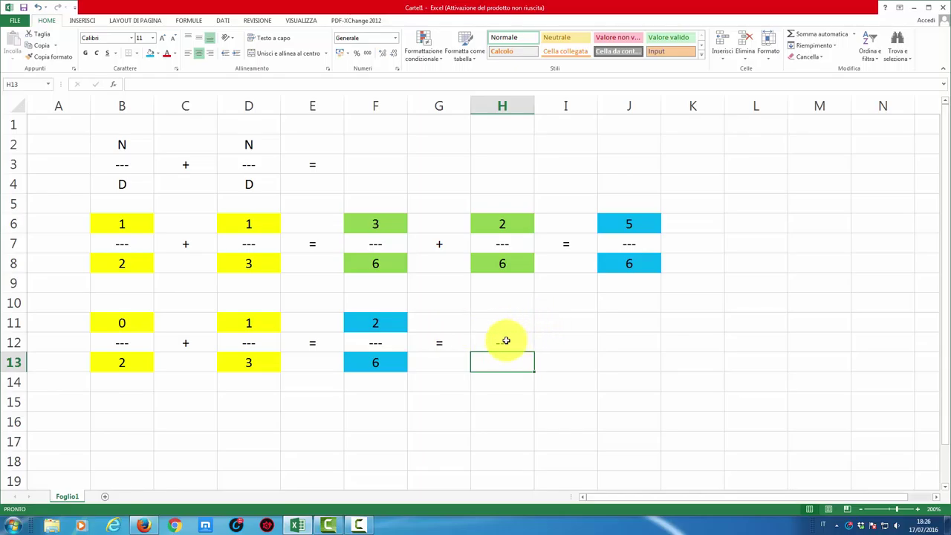
Review the F11 numerator and F13 denominator formulas again, then select H11.
click(372, 327)
click(373, 363)
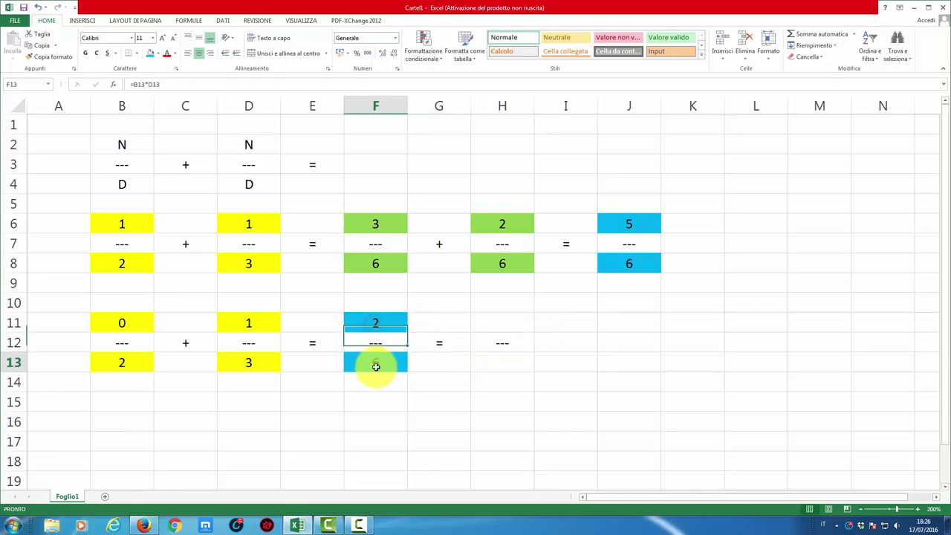
click(373, 325)
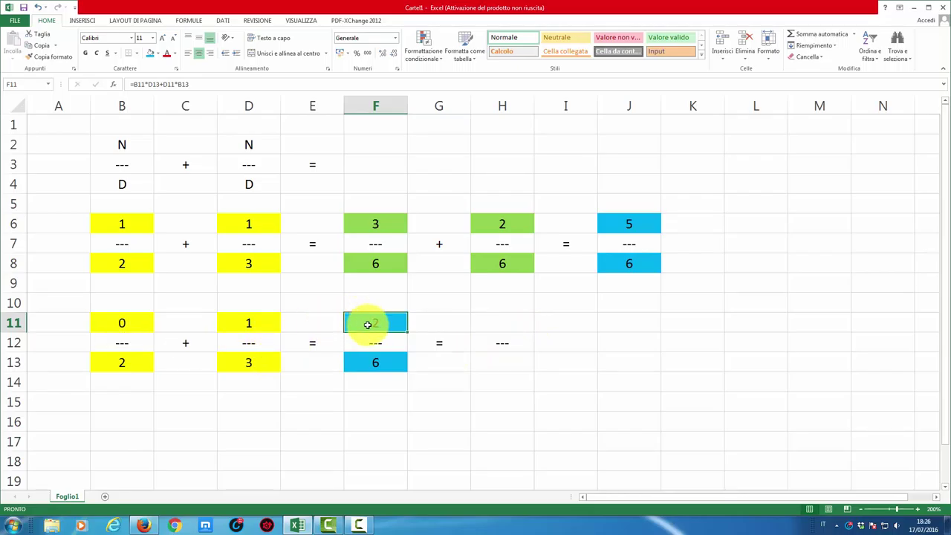
click(375, 362)
click(374, 322)
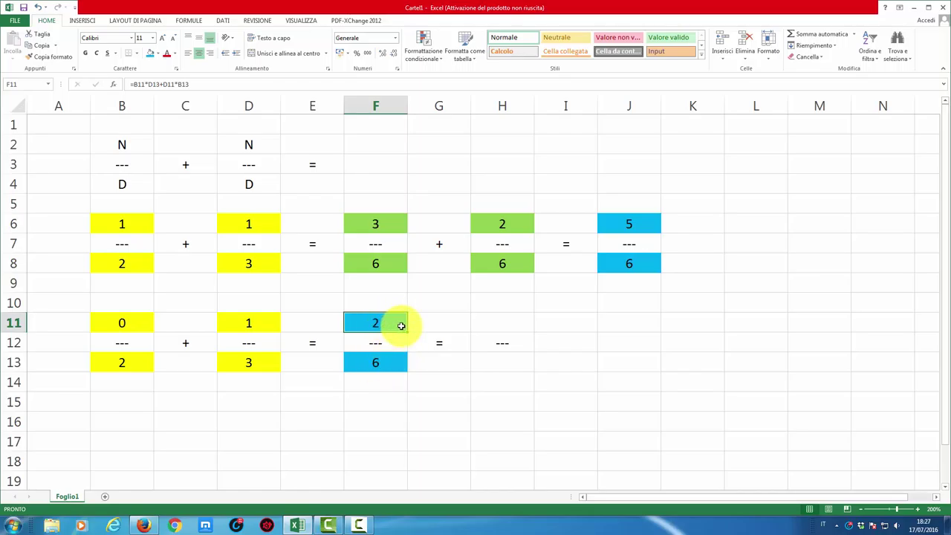
click(503, 323)
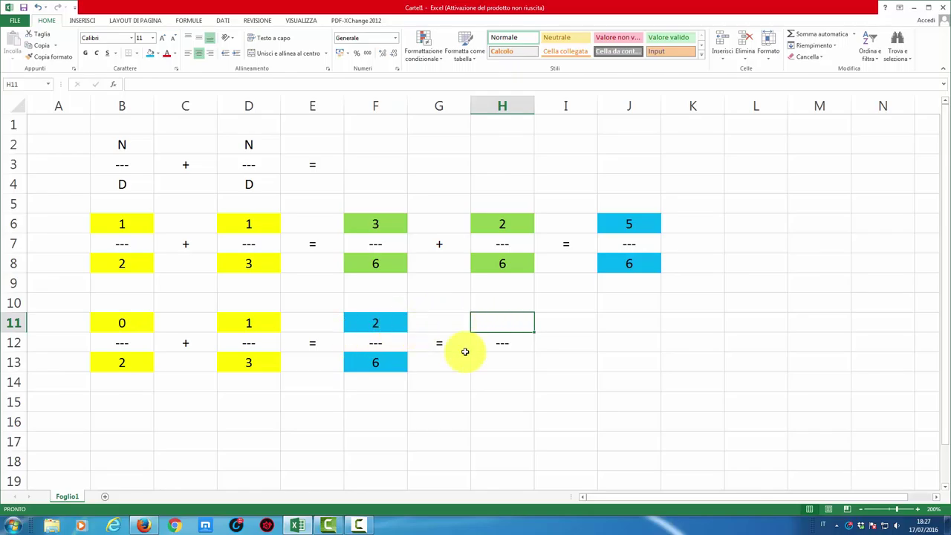
Enter =F13/MCD(F11;F13) in H13, building it by clicking the F13 and F11 references.
click(502, 367)
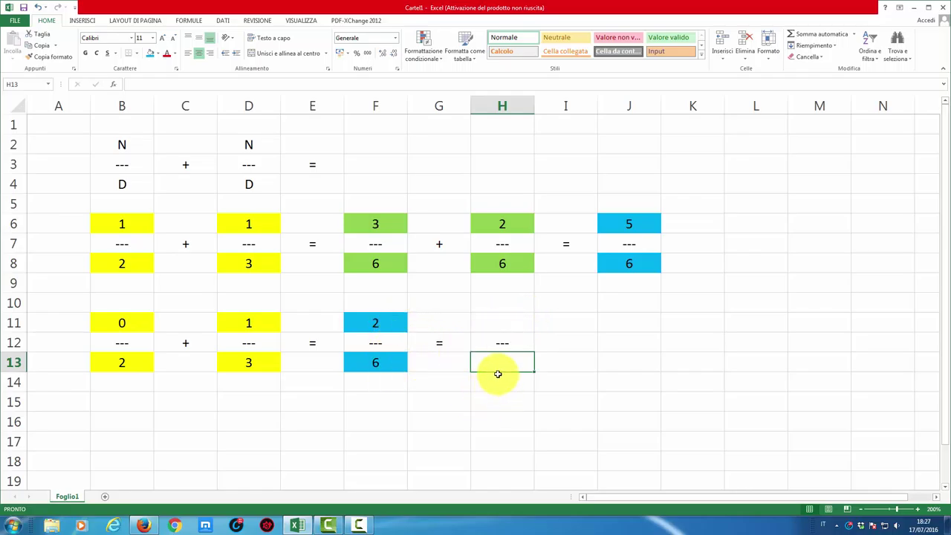
text(=)
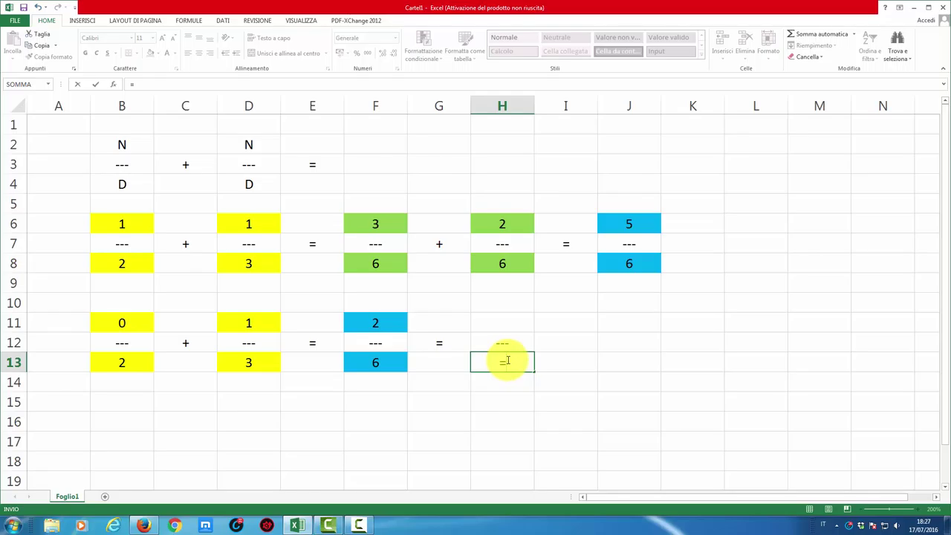
click(383, 361)
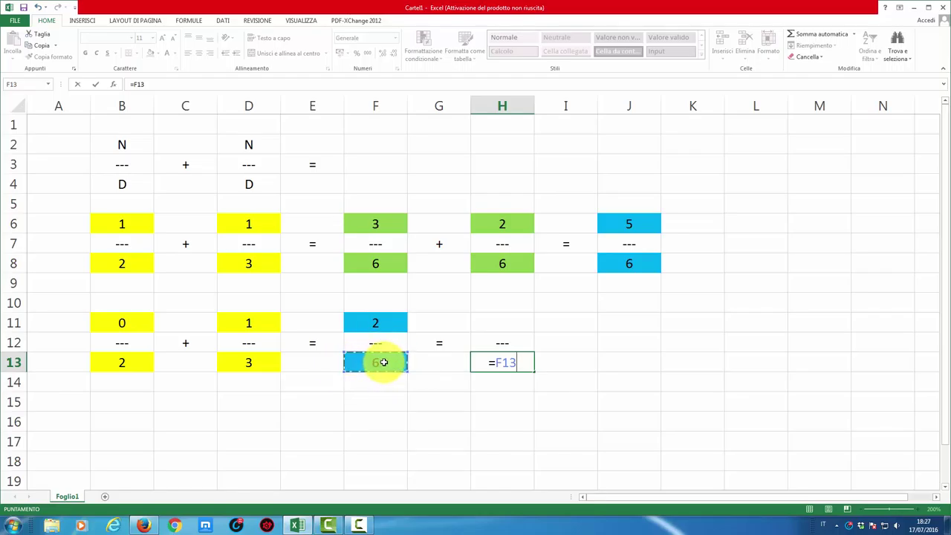
text(/)
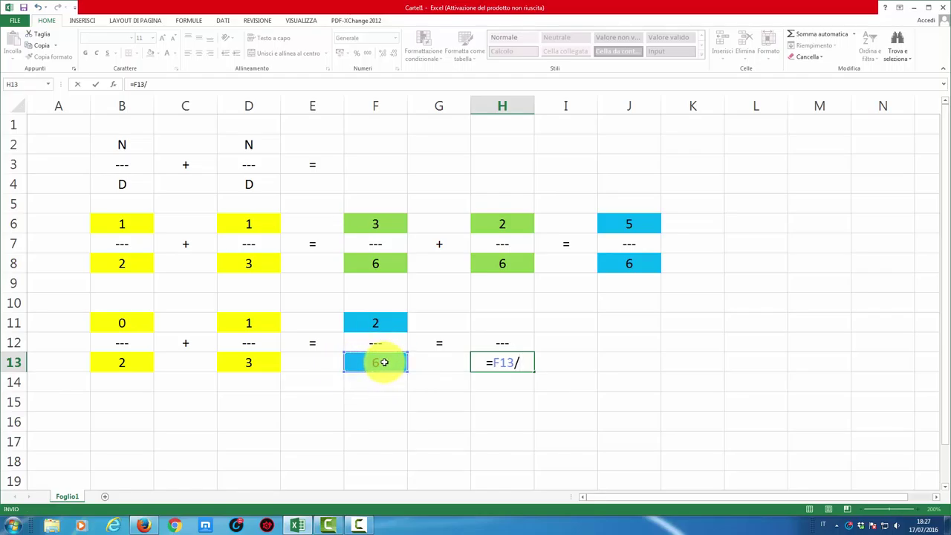
text(M)
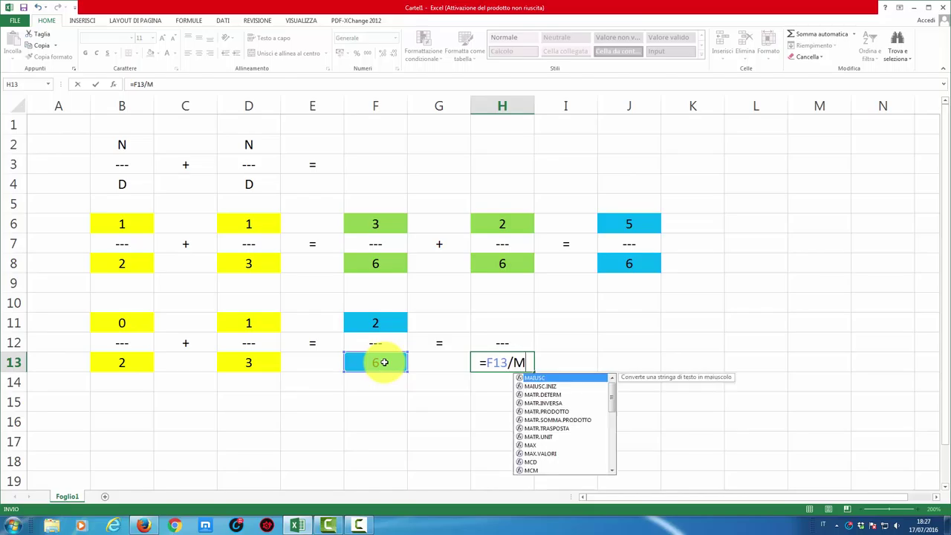
text(CD)
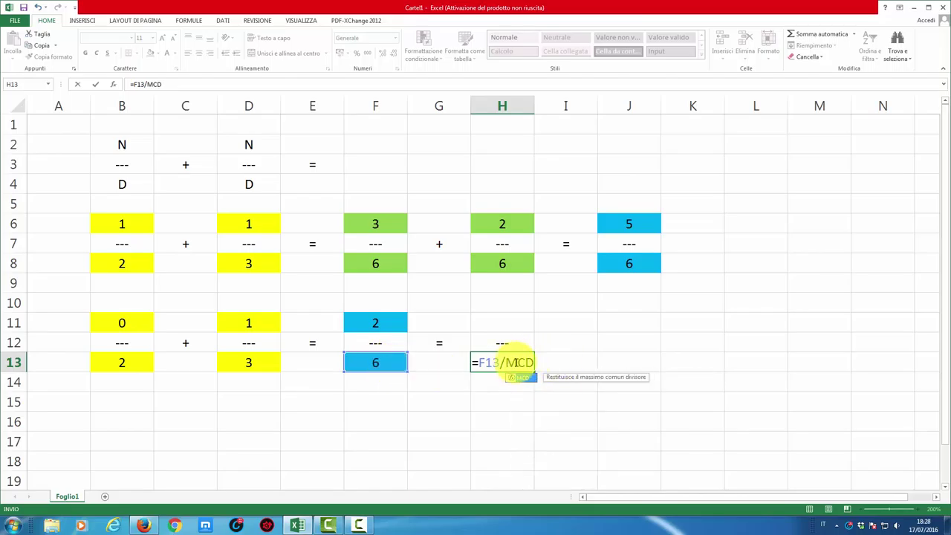
text(()
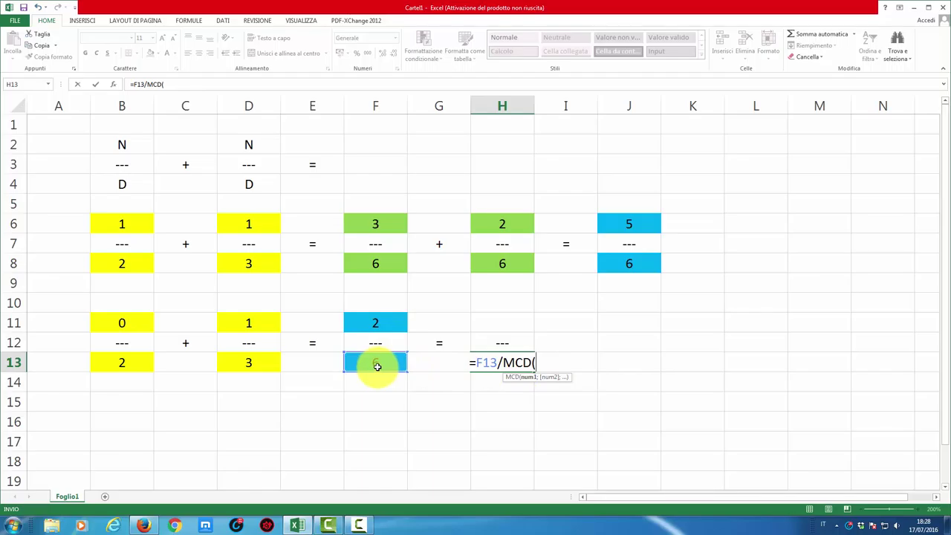
click(372, 327)
text(;)
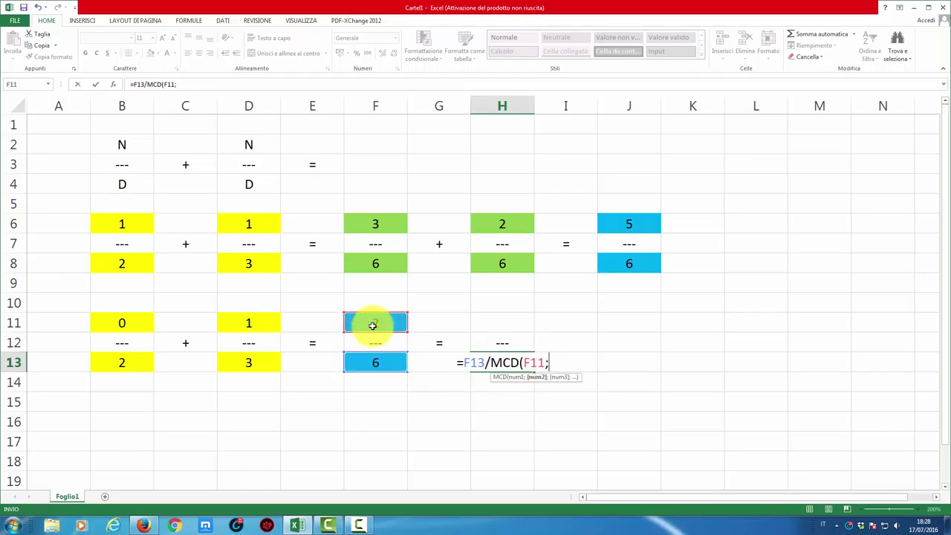
click(376, 363)
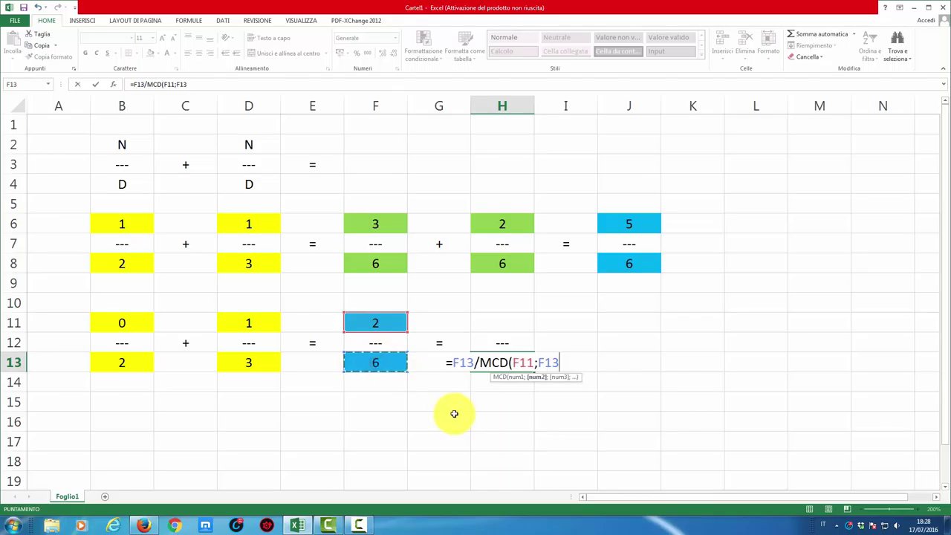
text())
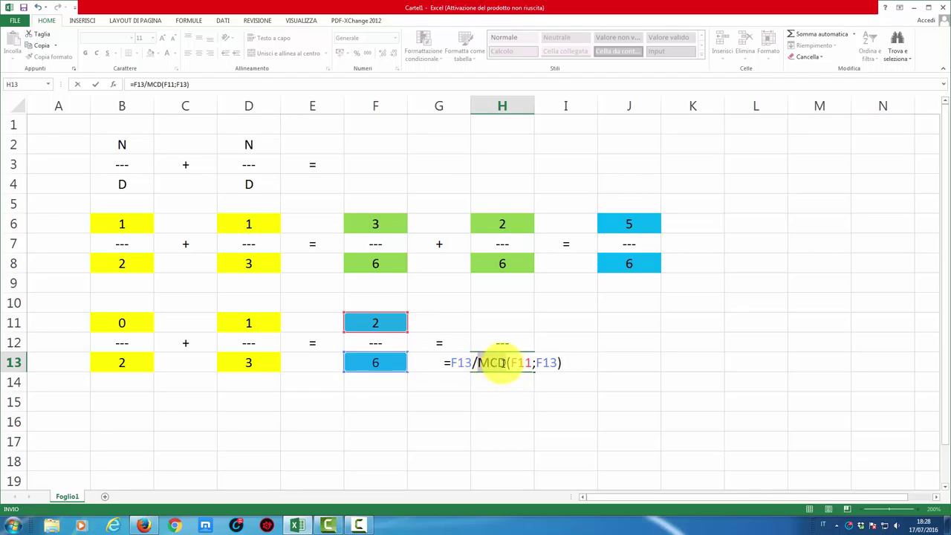
click(495, 363)
Highlight the MCD(F11;F13) parts of the H13 formula to explain them, then commit it.
mouse_move(509, 362)
mouse_down()
mouse_move(554, 363)
mouse_move(537, 362)
mouse_up()
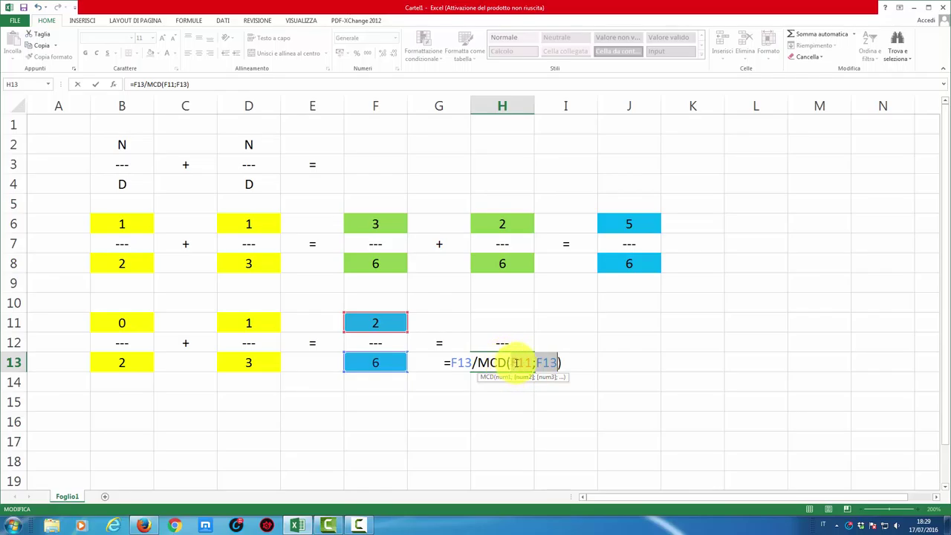
drag(535, 364, 552, 361)
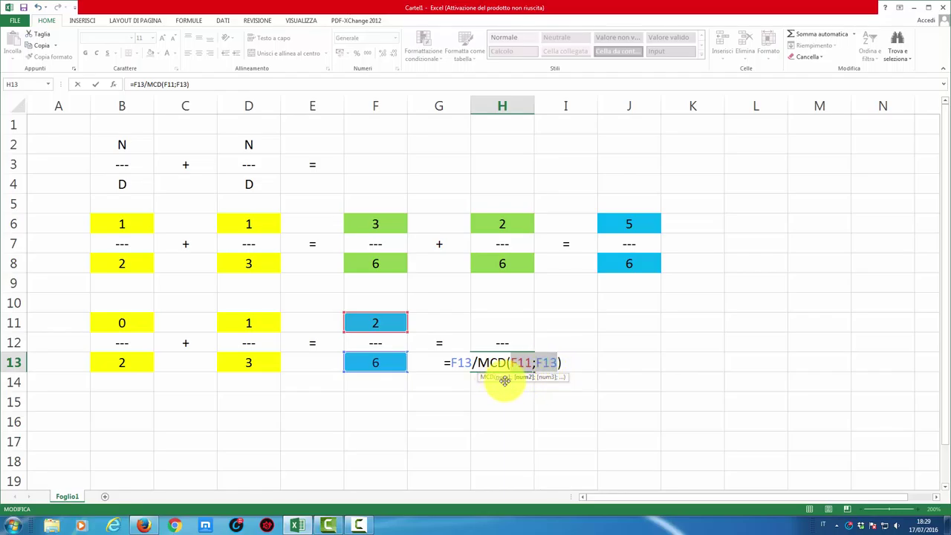
drag(503, 379, 557, 378)
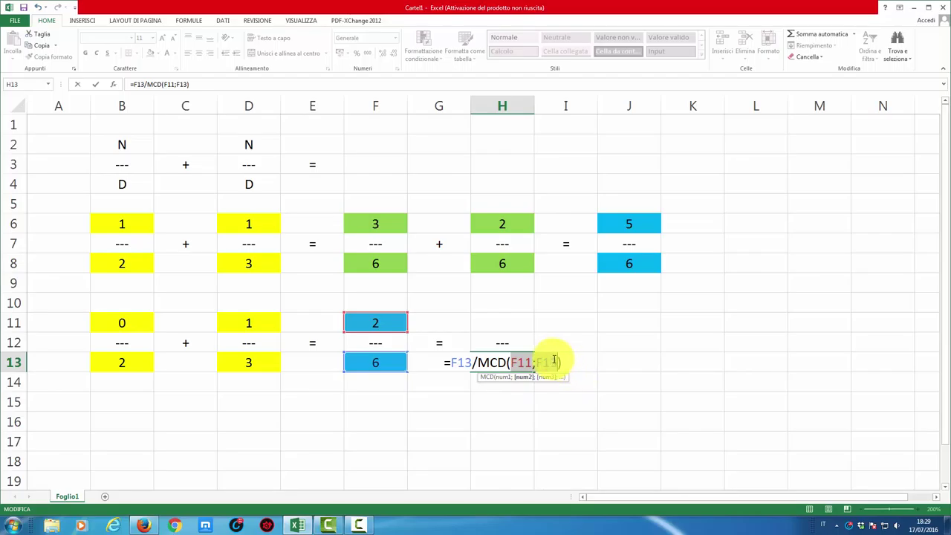
shift+click(556, 362)
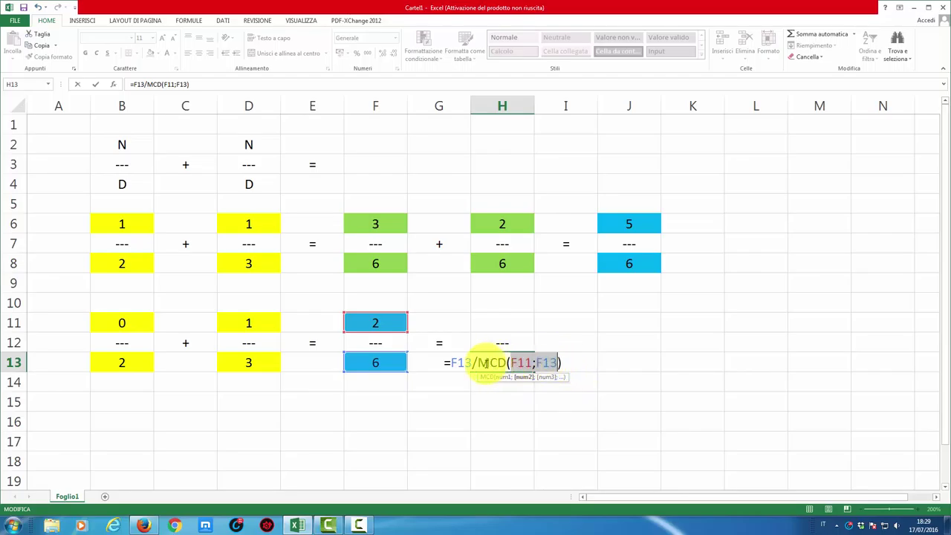
drag(479, 362, 559, 362)
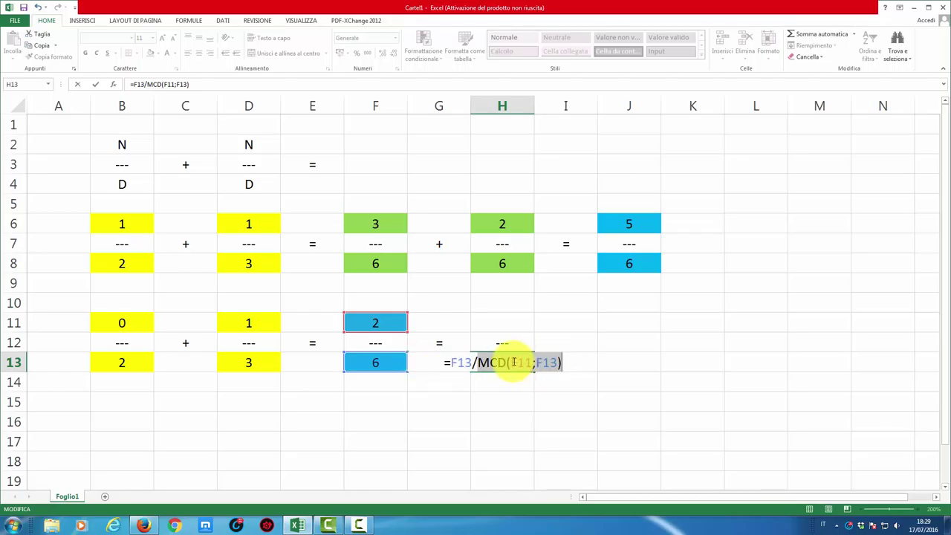
drag(561, 362, 535, 362)
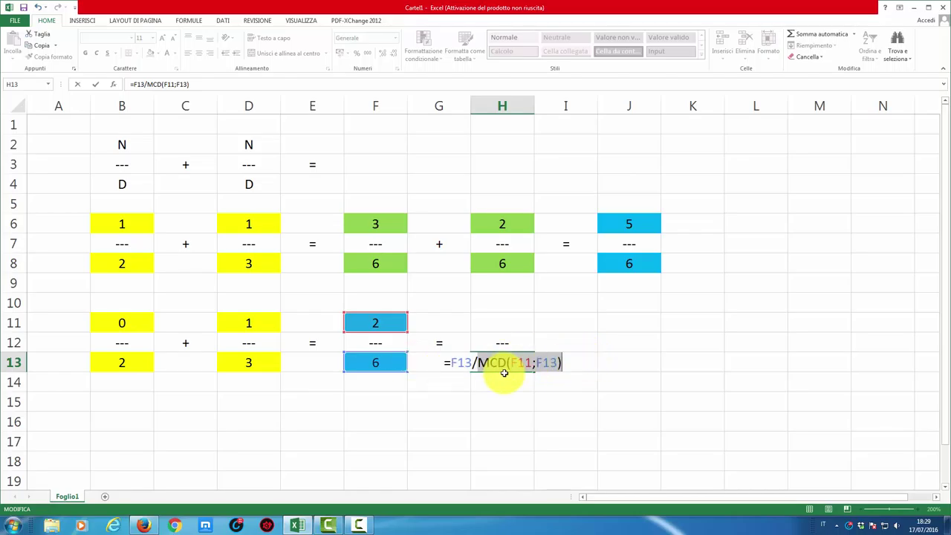
shift+click(467, 364)
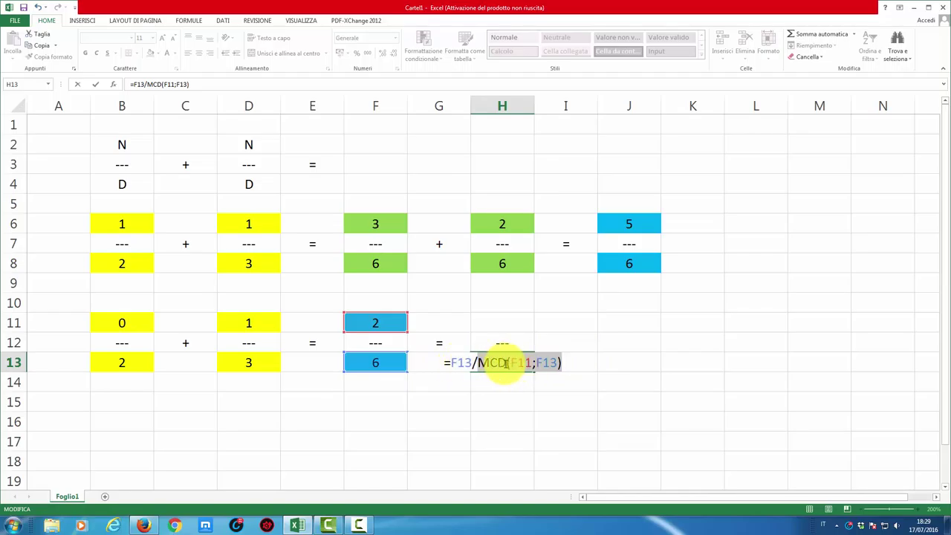
key(Return)
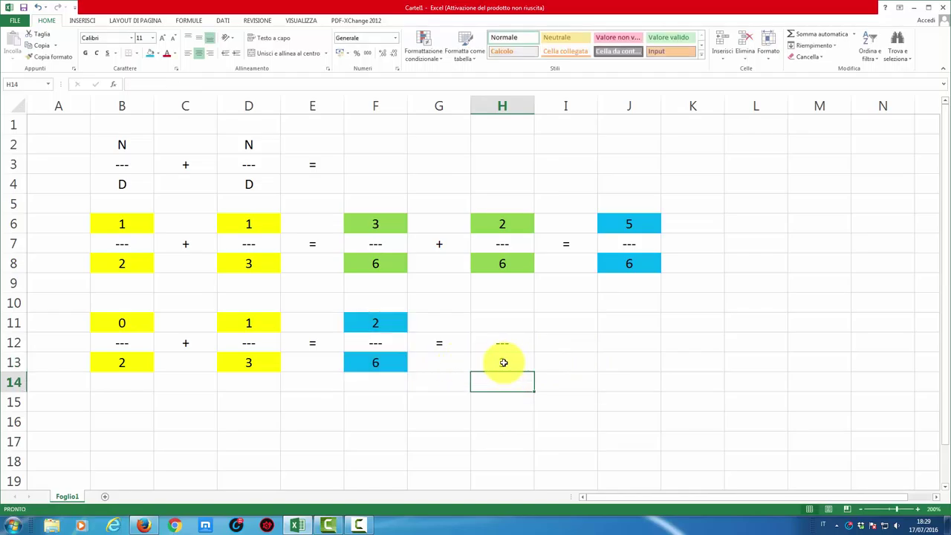
Enter =F11/MCD(F11;F13) in H11, giving the simplified numerator 1 so 2/6 becomes 1/3.
click(512, 323)
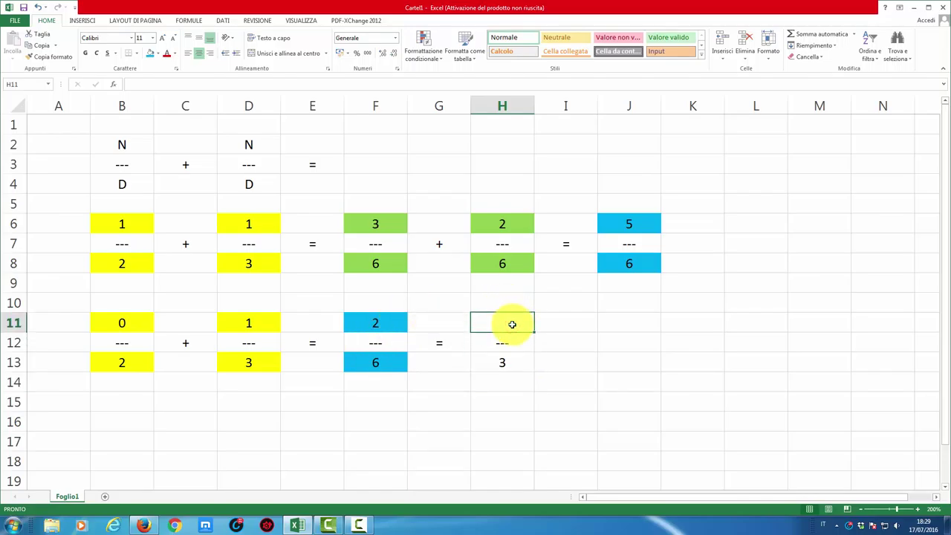
text(=)
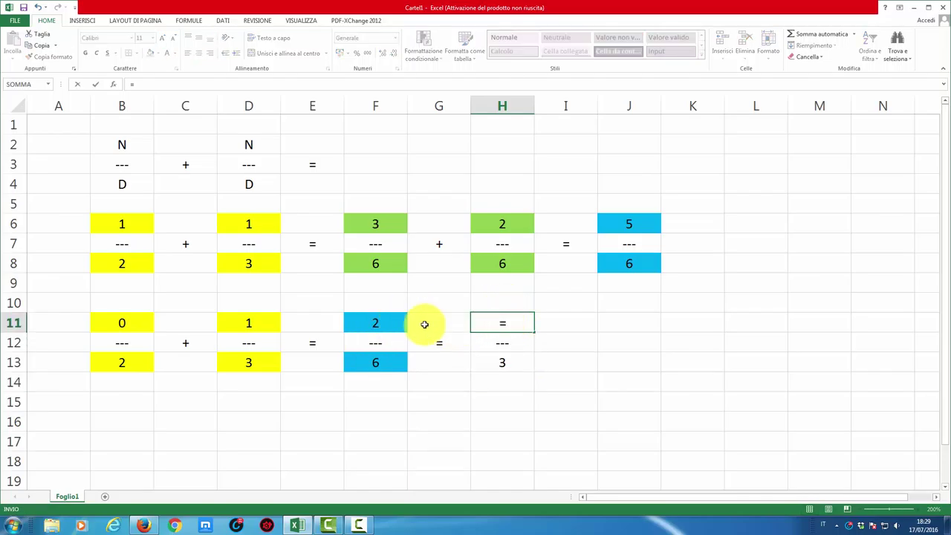
click(378, 323)
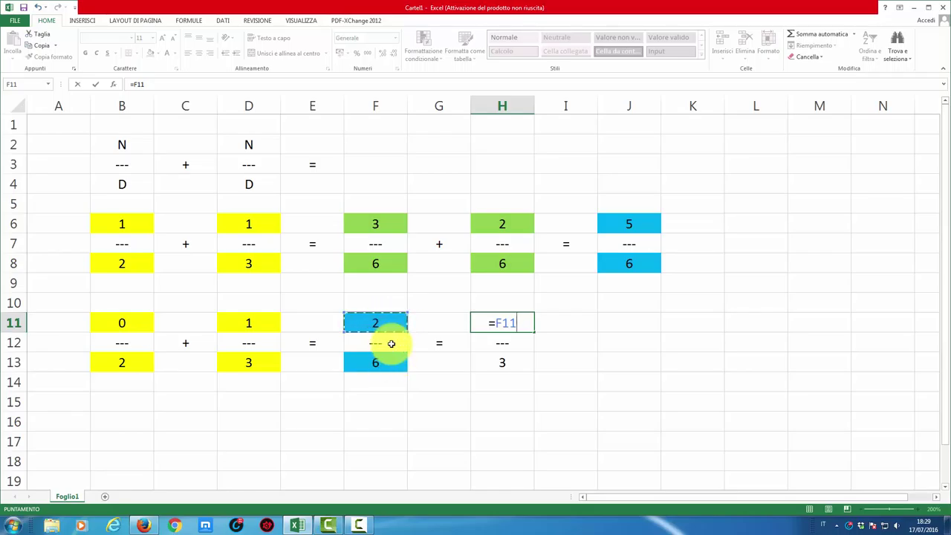
text(/)
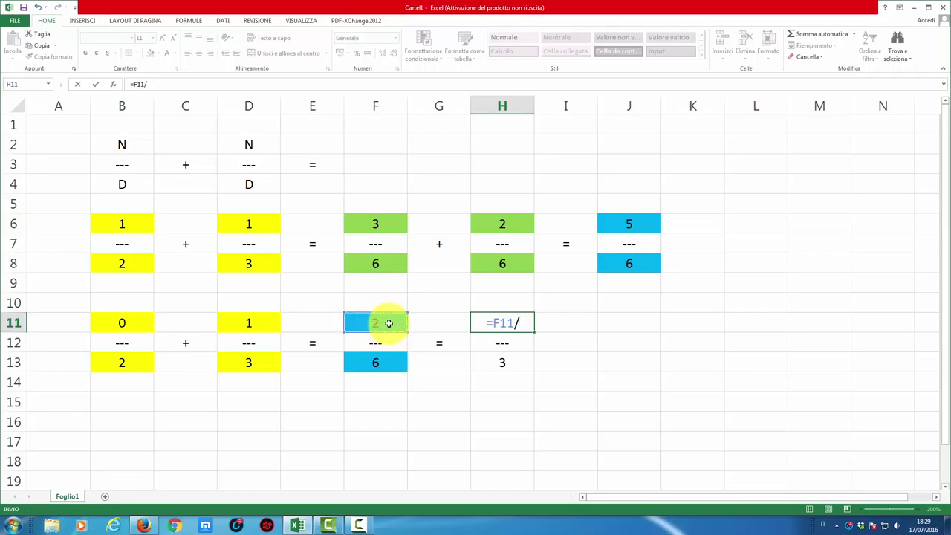
text(MCD()
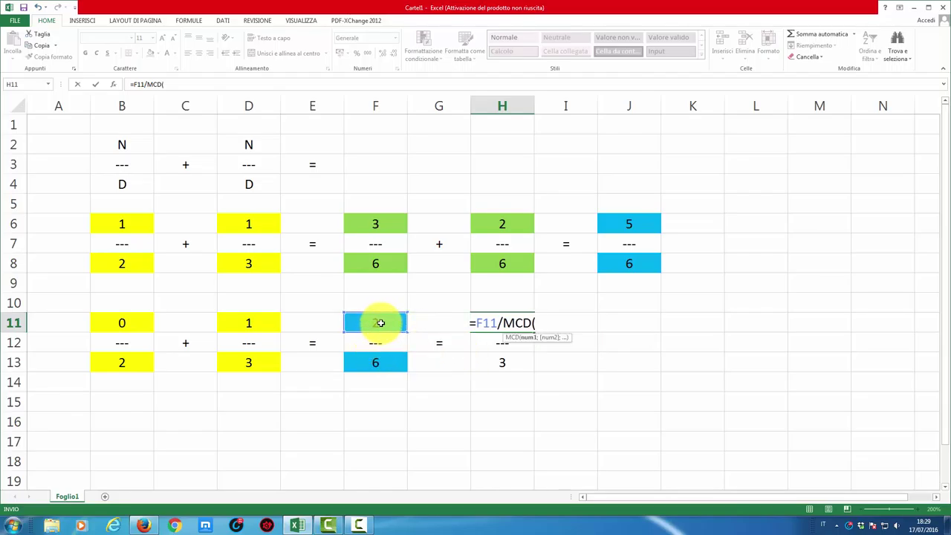
click(379, 323)
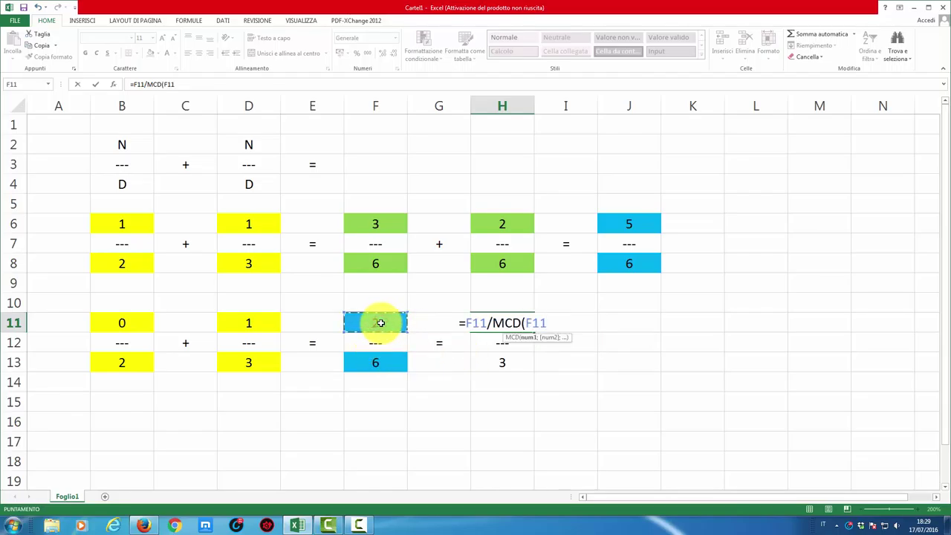
text(;)
click(389, 362)
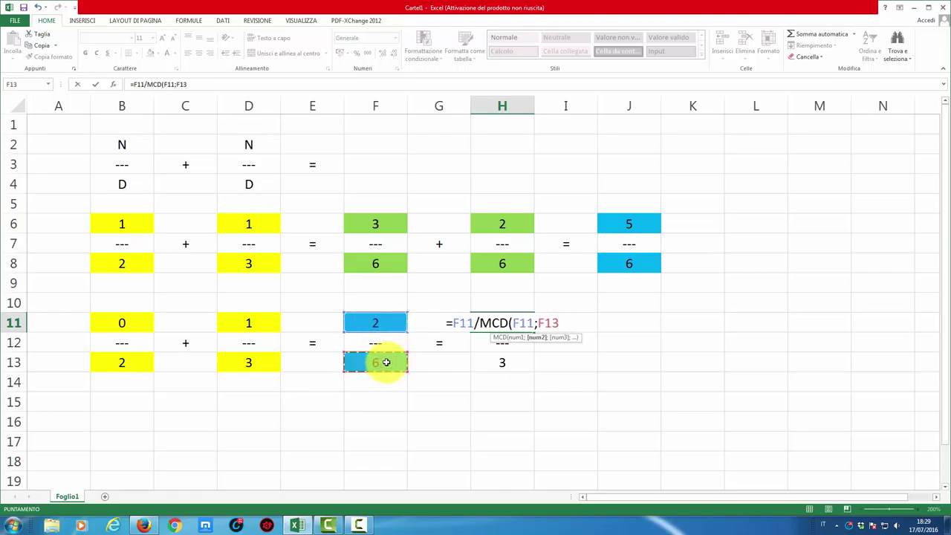
text())
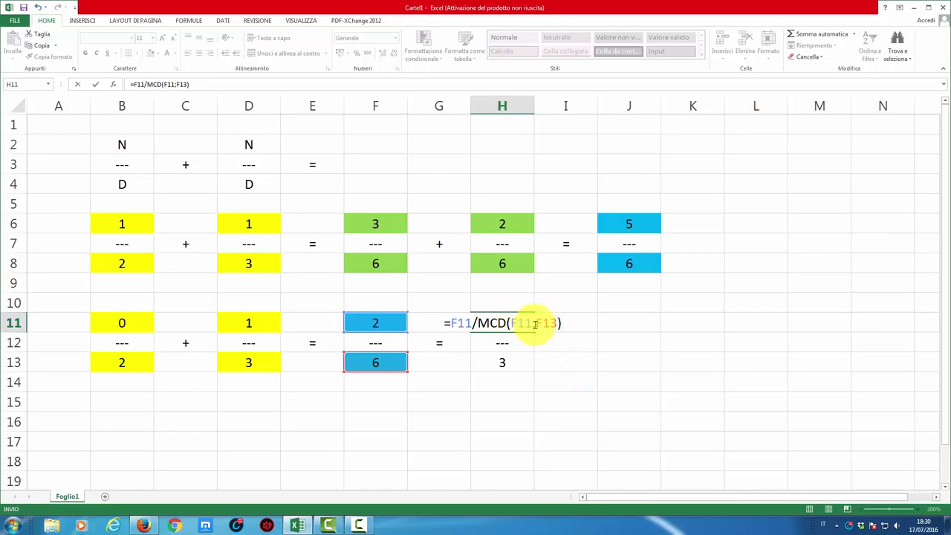
key(Return)
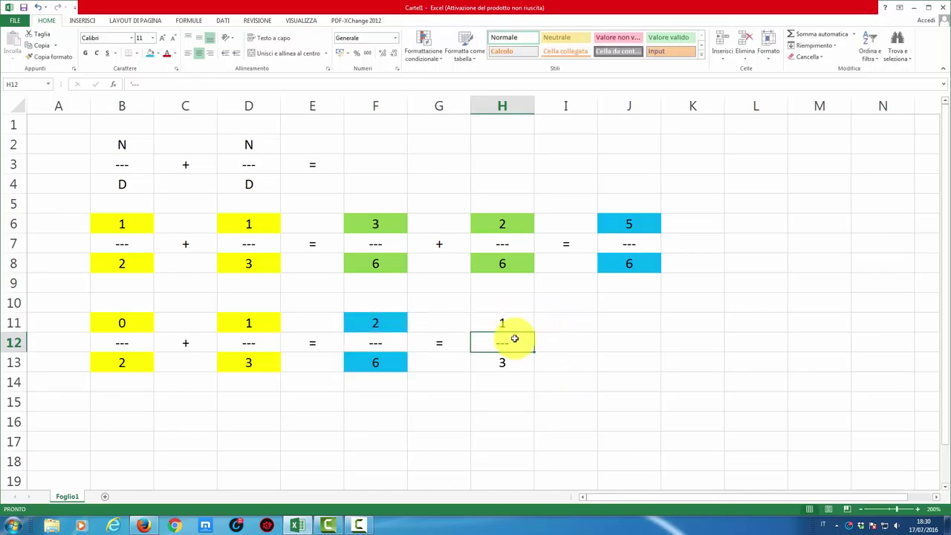
Review the simplified result cells H11, H12 and H13.
click(503, 321)
click(503, 361)
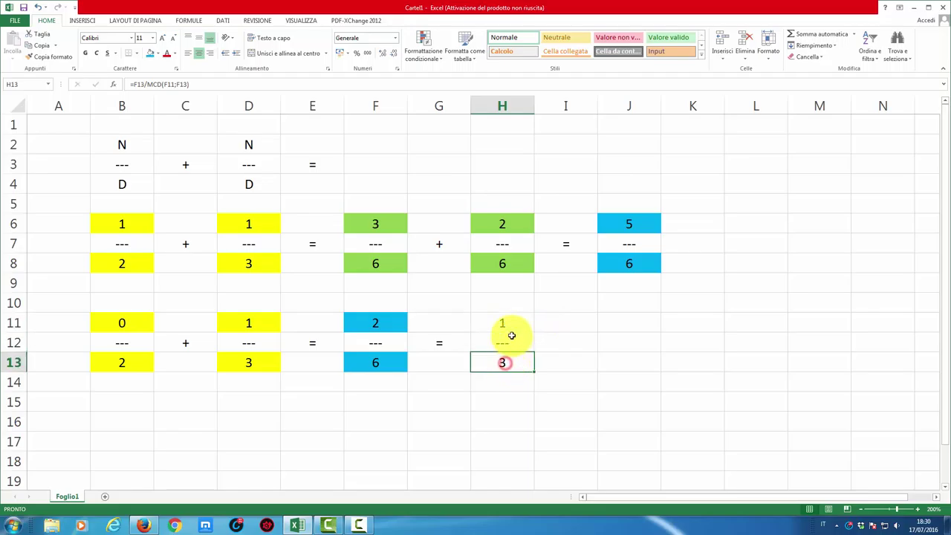
click(505, 329)
click(507, 343)
click(505, 364)
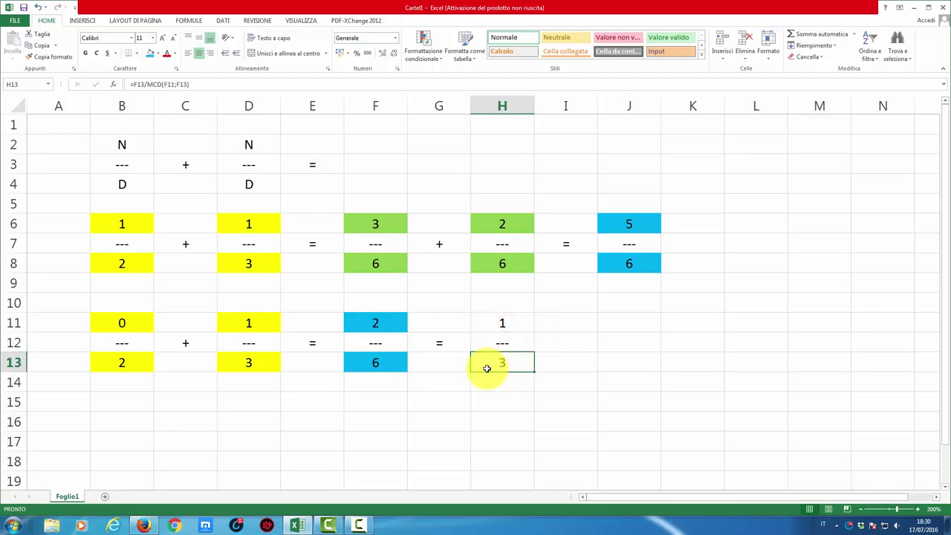
Set the first numerator B11 to 1 and check the inputs B11, B13, D11, D13.
click(124, 323)
text(1)
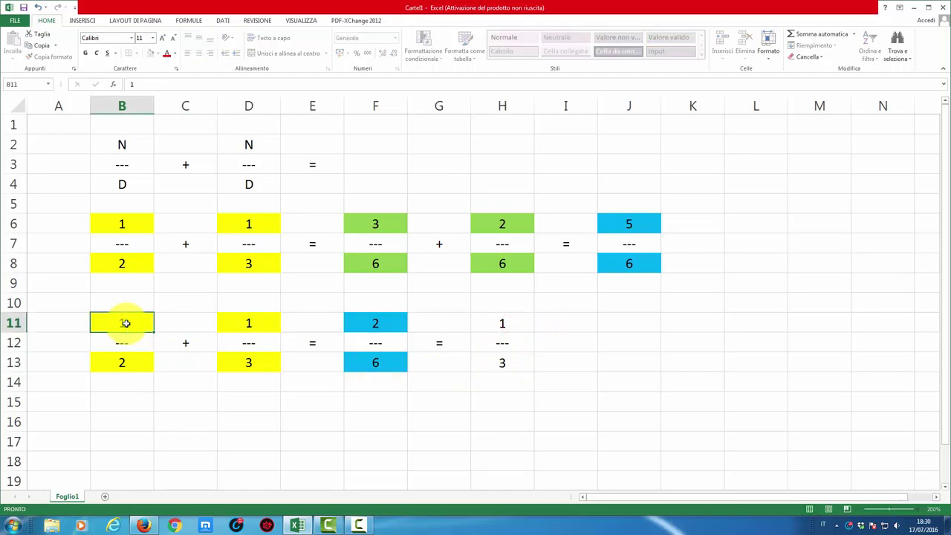
key(Return)
click(123, 323)
click(125, 361)
click(245, 325)
click(244, 361)
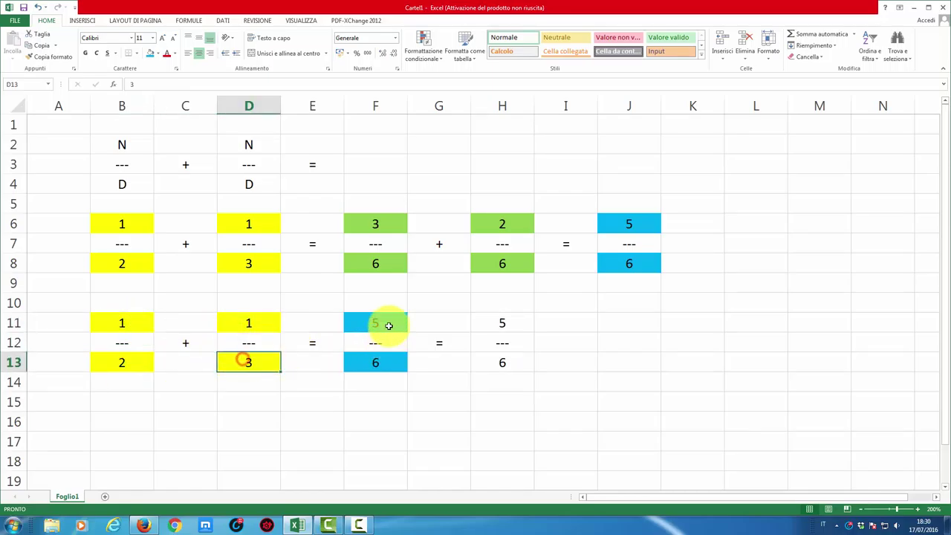
Inspect the sum formulas in F11 and F13 and the simplified block G11:H13.
click(382, 327)
click(381, 362)
click(379, 325)
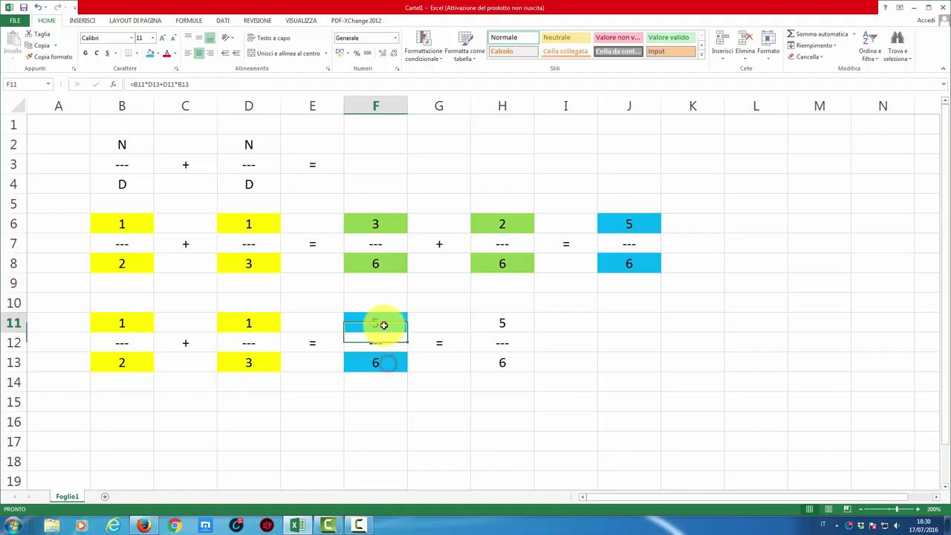
click(386, 369)
click(379, 325)
click(382, 362)
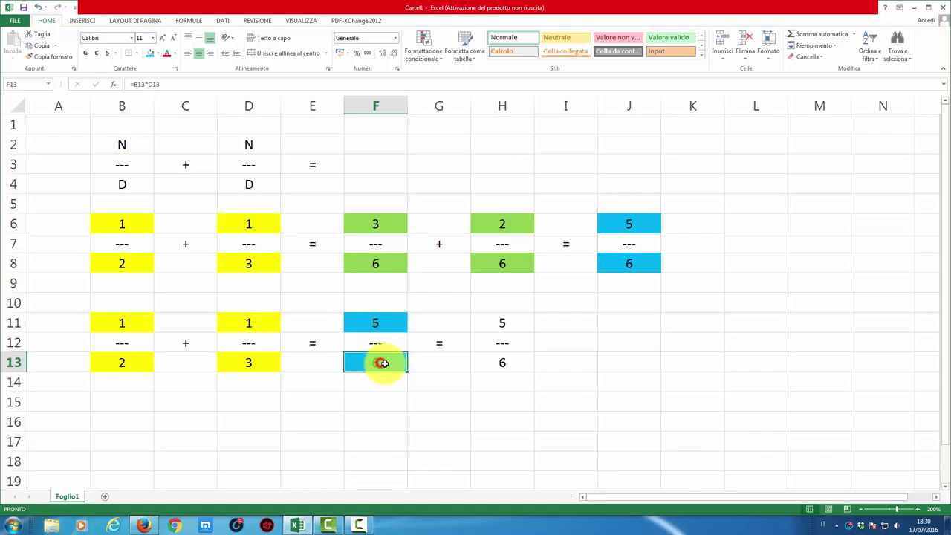
drag(503, 320, 507, 358)
click(523, 368)
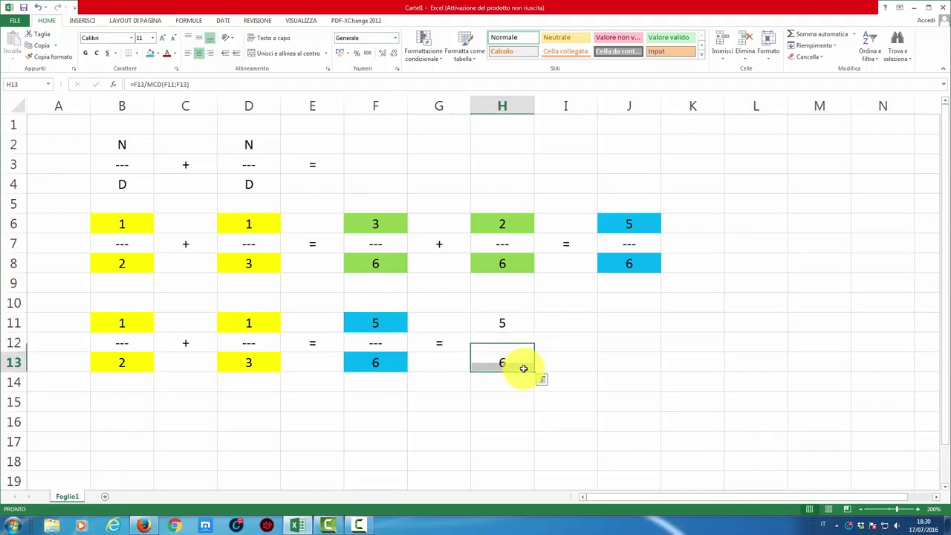
drag(439, 322, 510, 361)
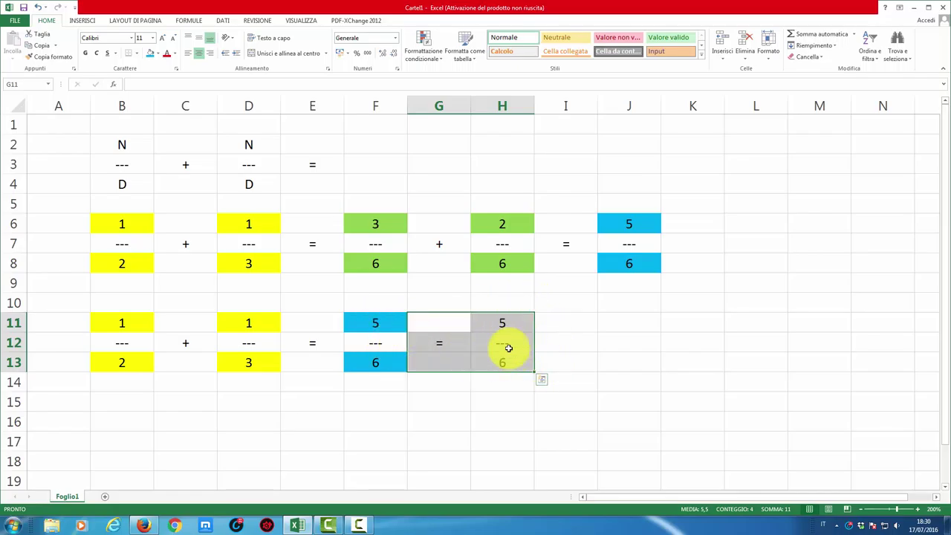
Try 0 as the first numerator in B11, then set it back to 1.
click(119, 321)
text(0)
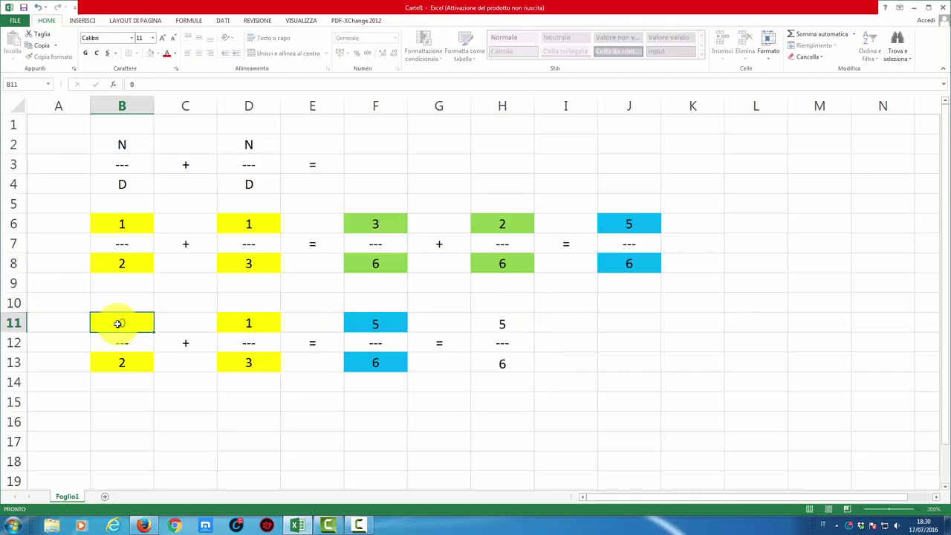
key(Return)
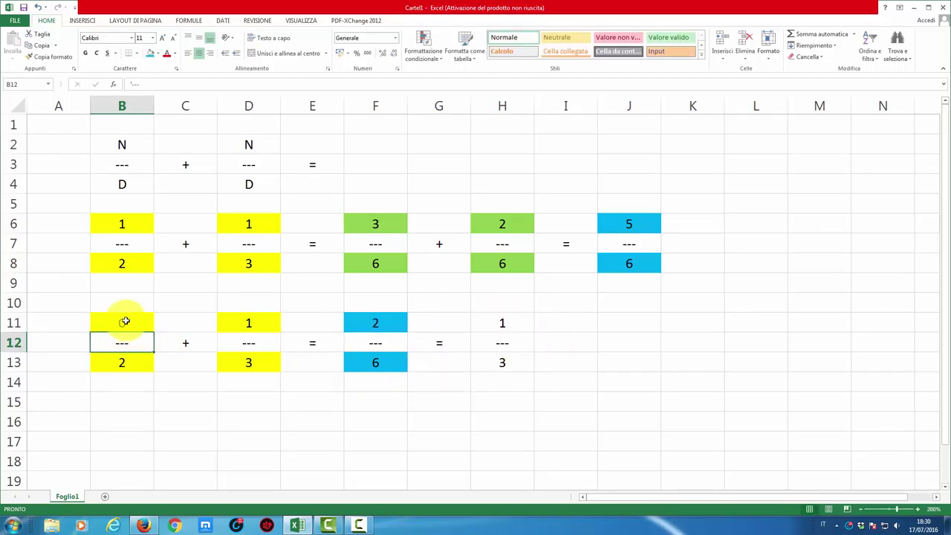
click(126, 323)
text(1)
key(Return)
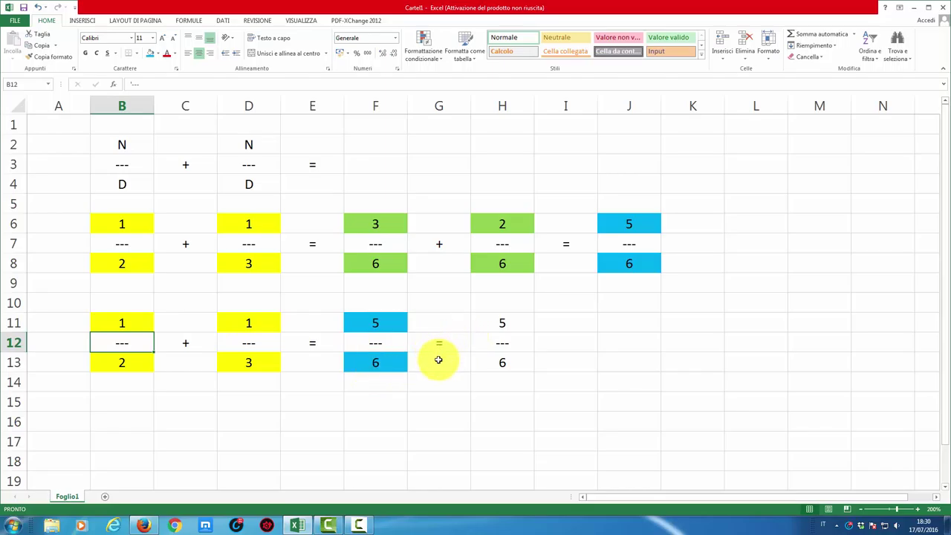
Select the simplified result block G11:H13, then the fraction cells H11:H13.
drag(435, 358, 503, 312)
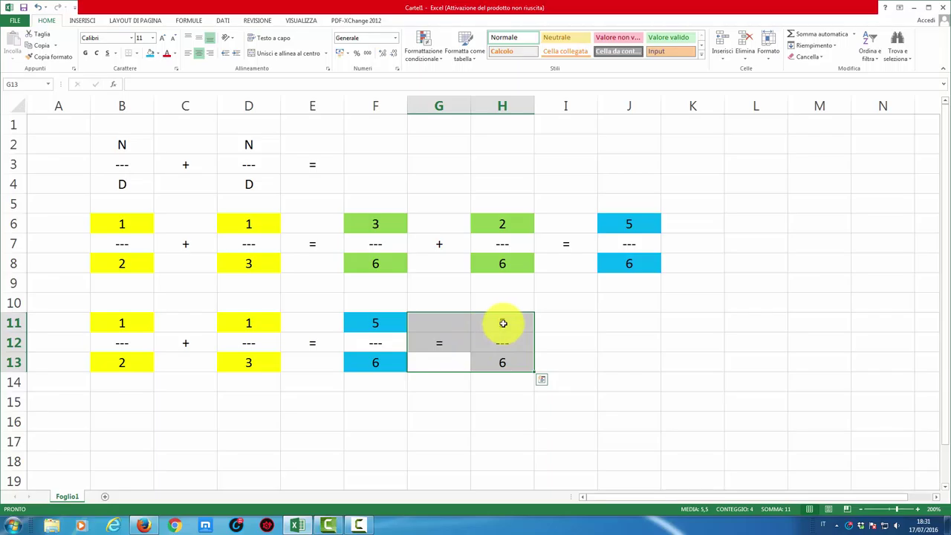
click(503, 363)
drag(501, 321, 502, 362)
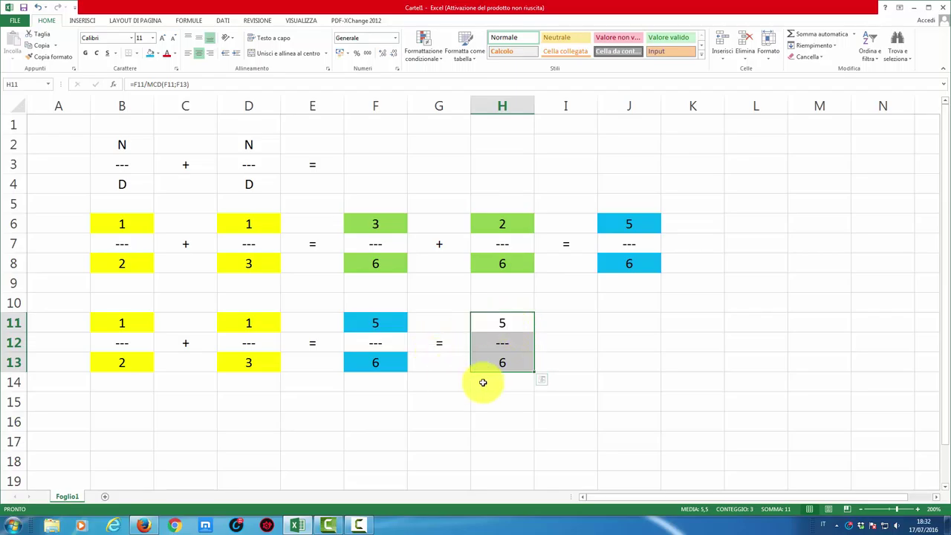
drag(502, 323, 502, 362)
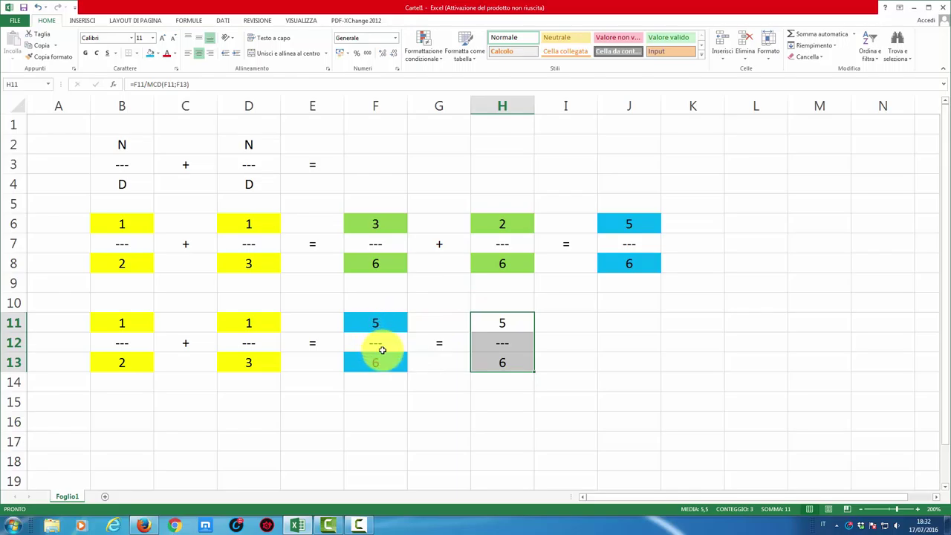
Inspect the sum's numerator formula in F11 and denominator formula in F13.
click(377, 322)
click(378, 361)
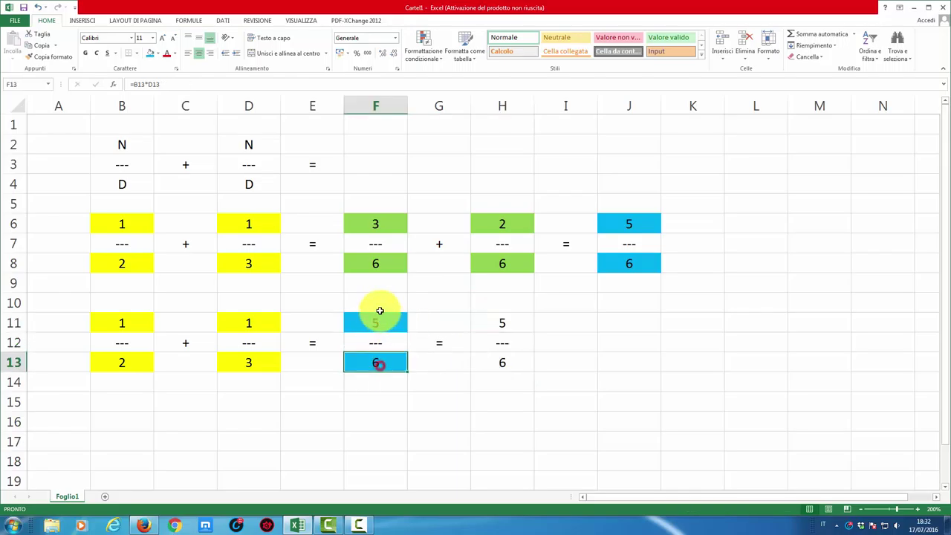
click(378, 306)
click(378, 323)
click(378, 362)
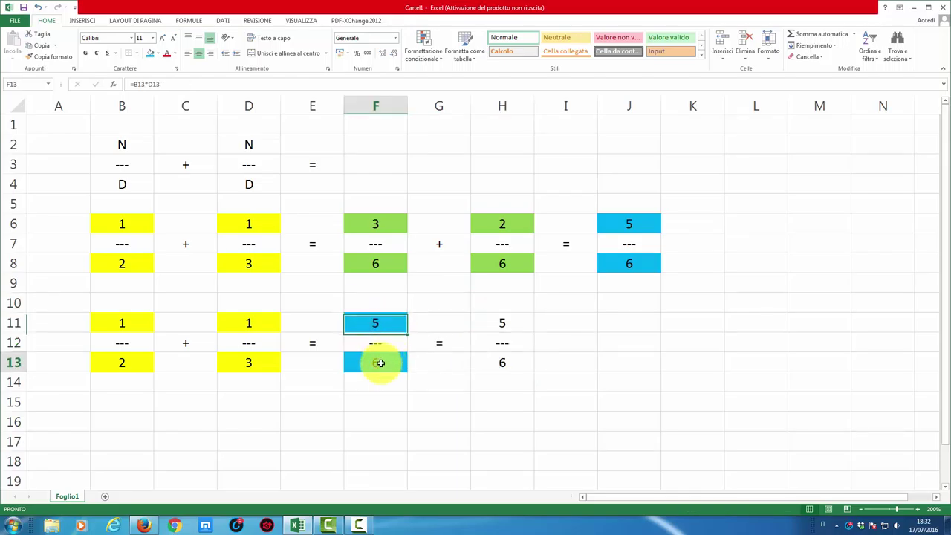
click(378, 322)
click(377, 363)
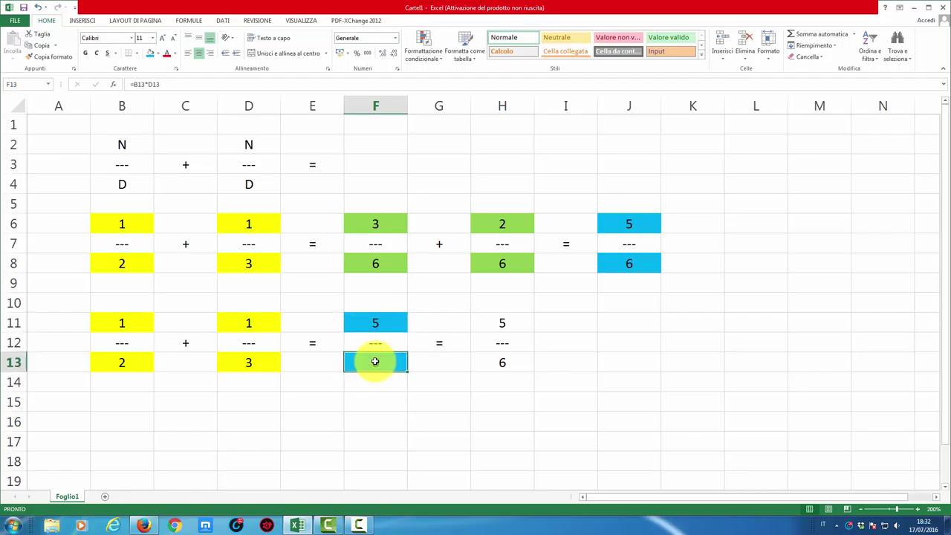
Review G12's equals sign, H12's fraction bar, and the H11 and H13 simplified formulas.
click(438, 343)
click(497, 343)
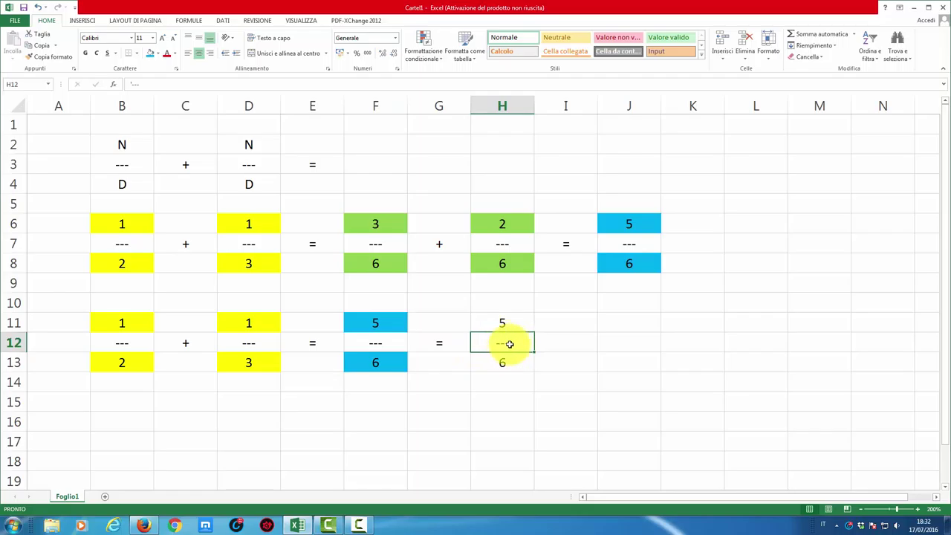
click(505, 324)
click(511, 368)
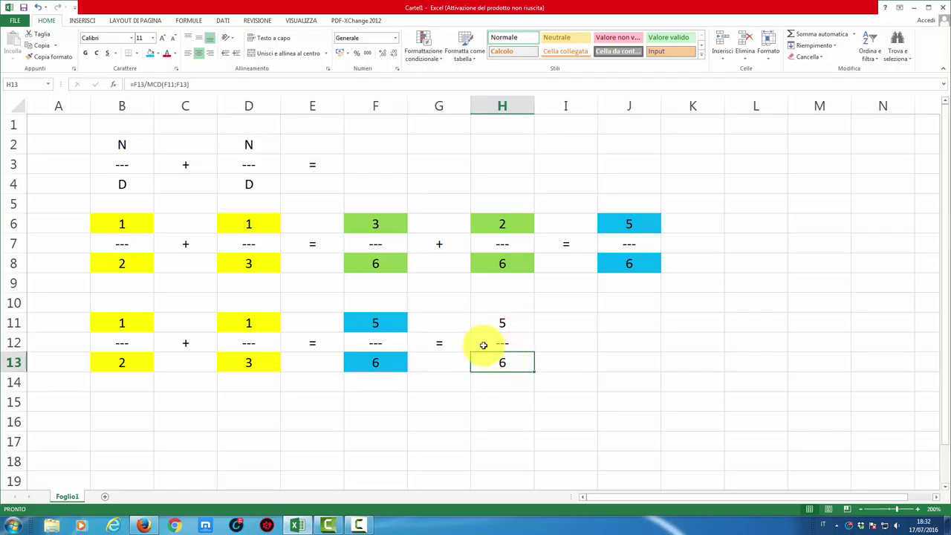
click(436, 344)
Clear the equals sign from G12.
text(=)
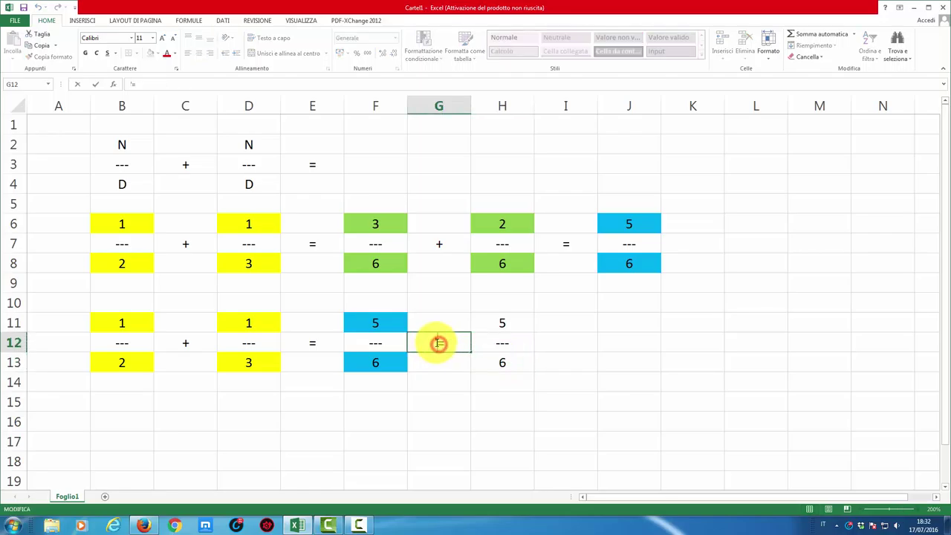
click(438, 343)
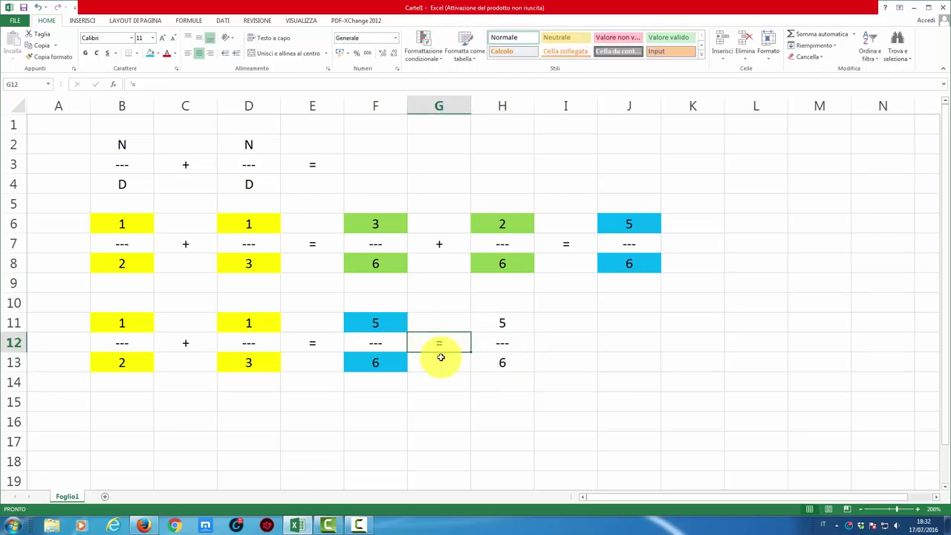
key(BackSpace)
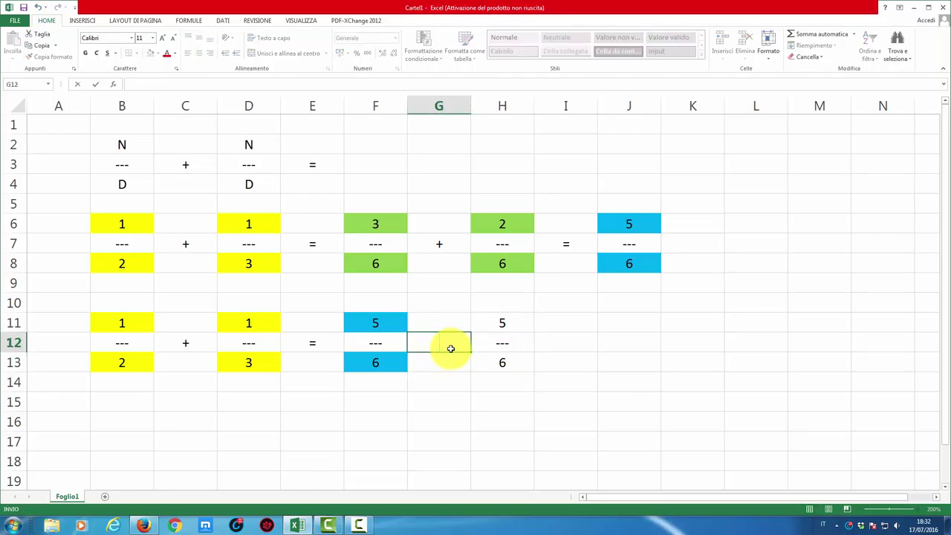
Type =SE(MCD(F11;F13)=1; in G12 to test whether the result is already reduced.
text(=)
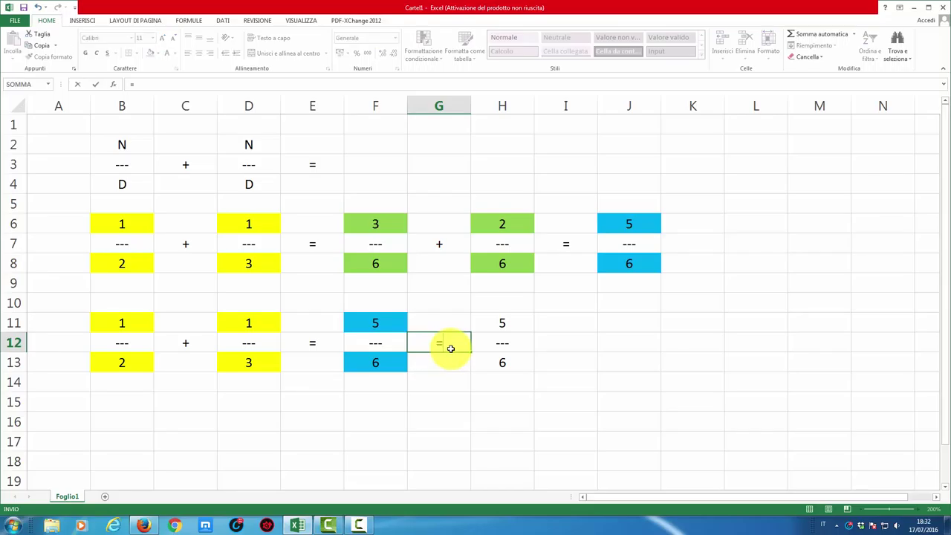
text(SE)
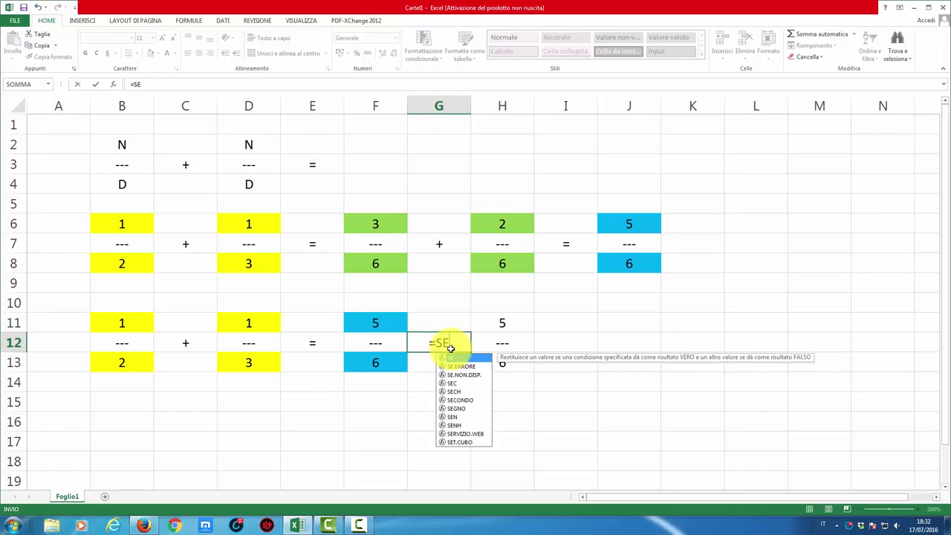
text(()
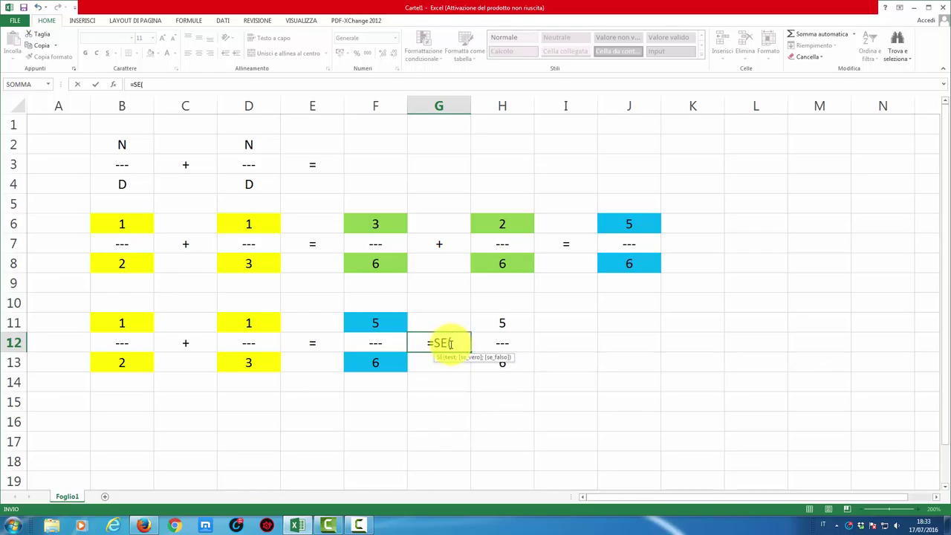
text(M)
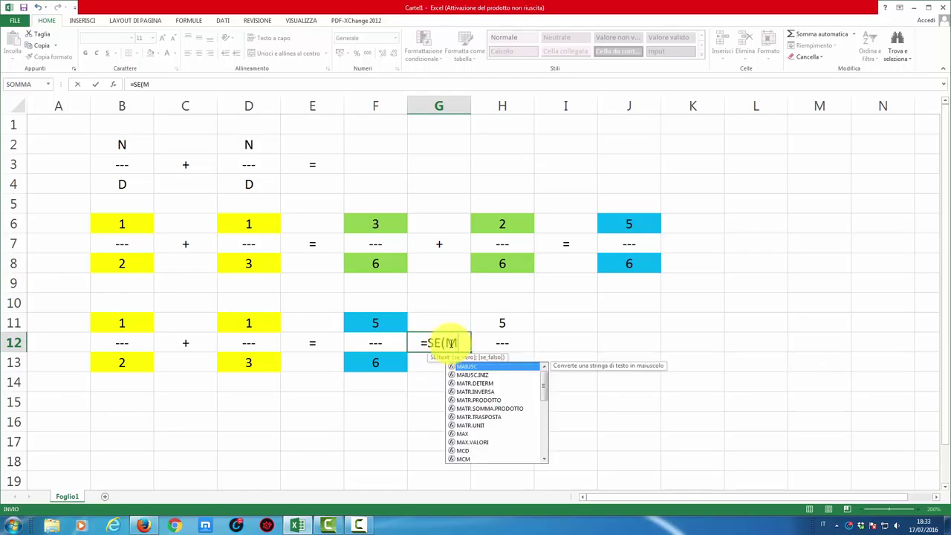
text(CD)
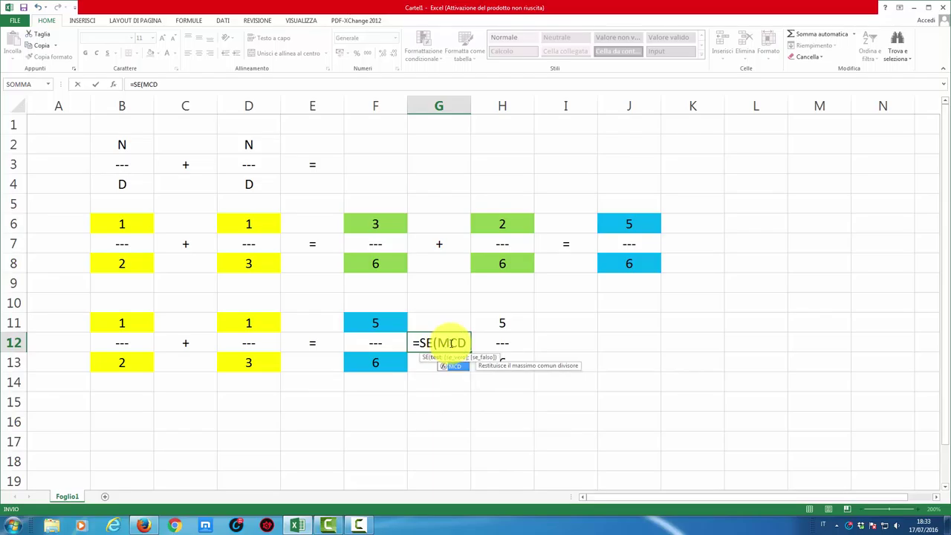
text(()
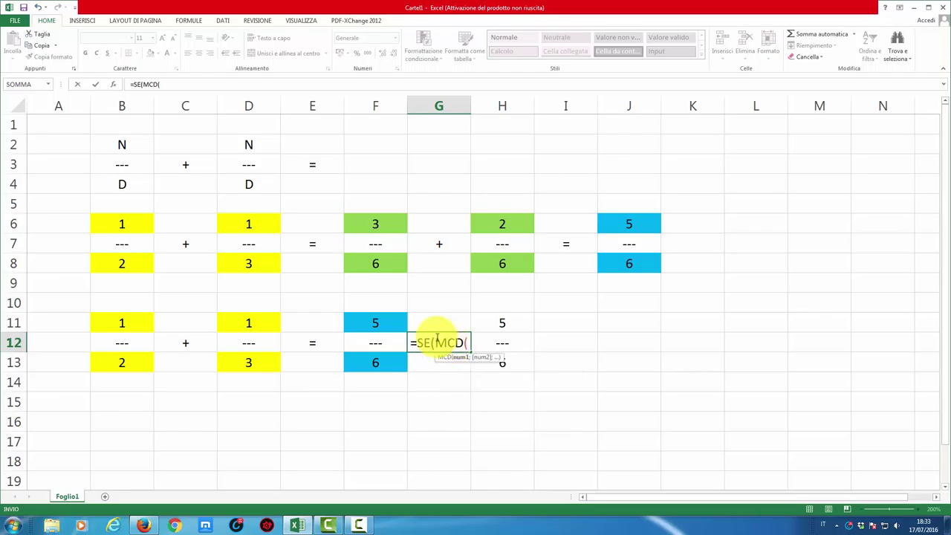
click(381, 321)
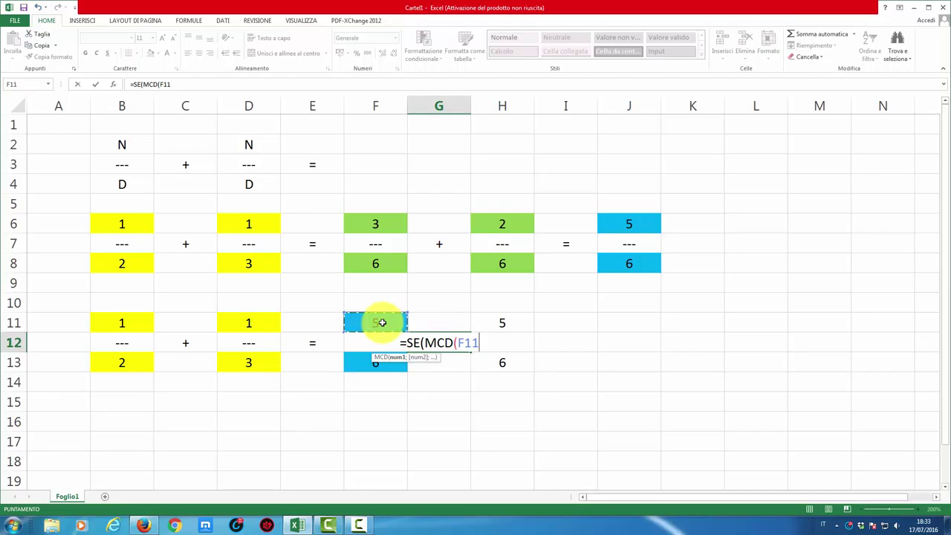
text(;)
click(378, 362)
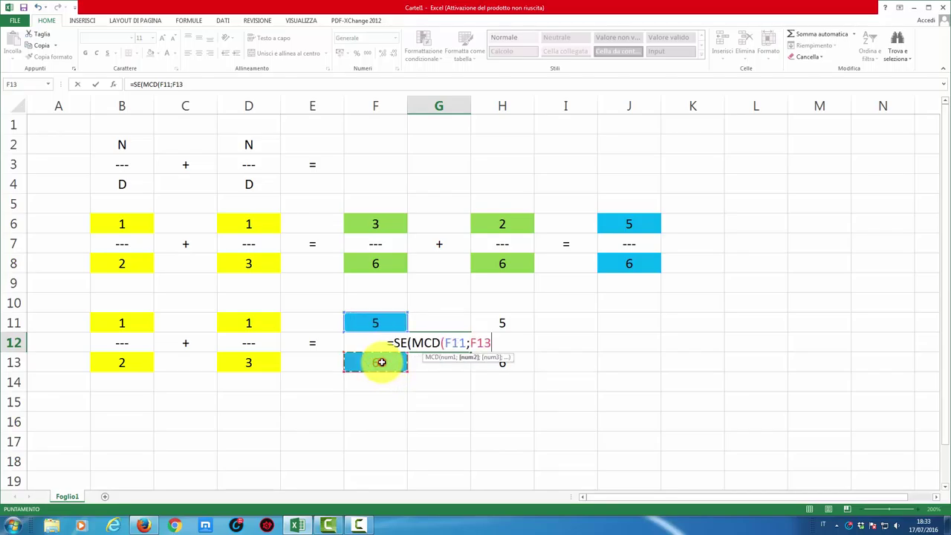
text())
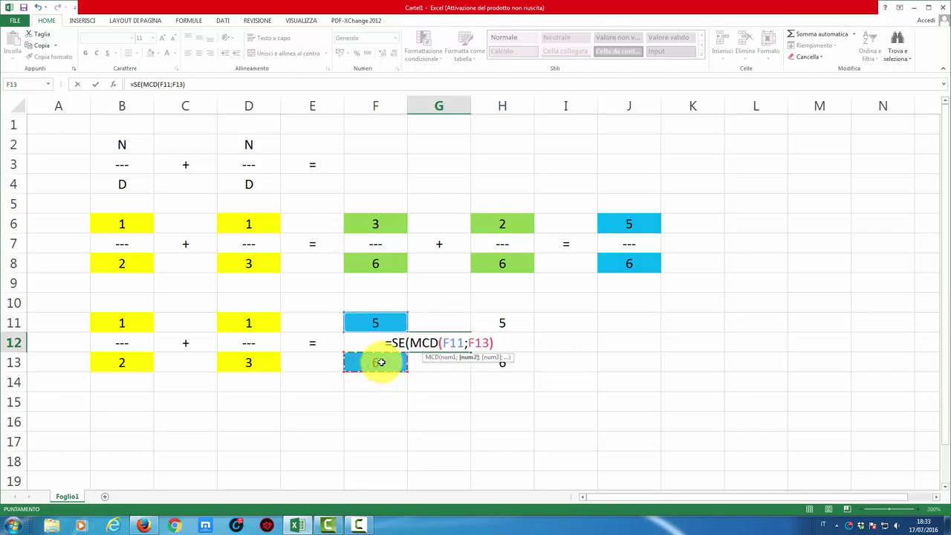
click(427, 342)
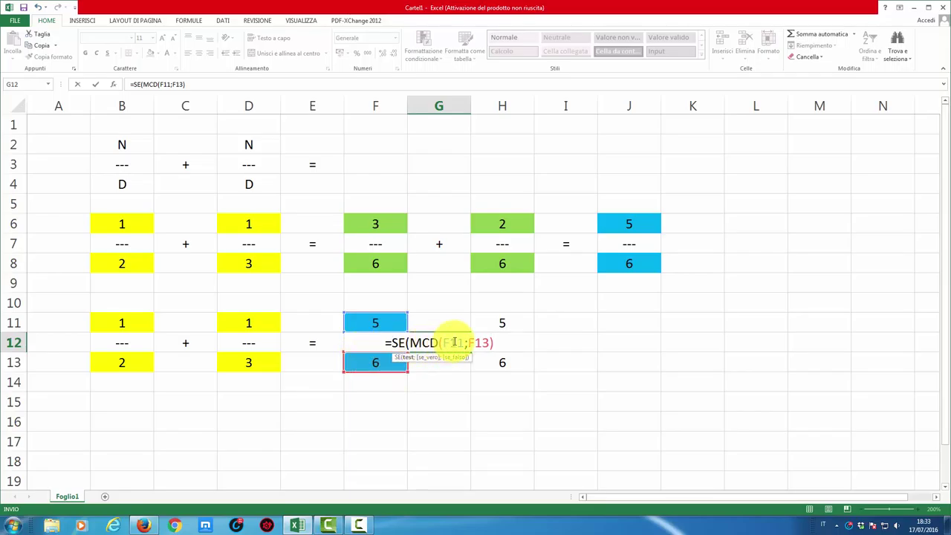
text(=)
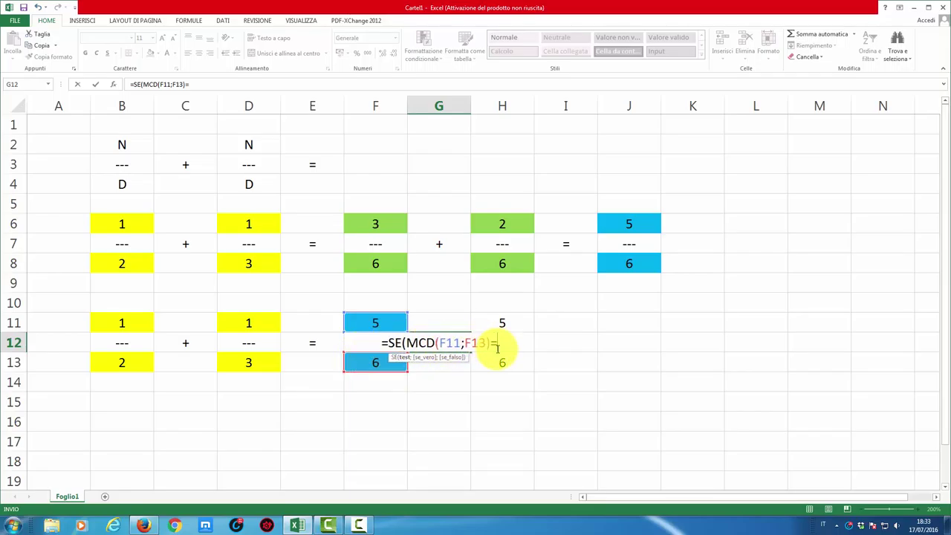
text(1)
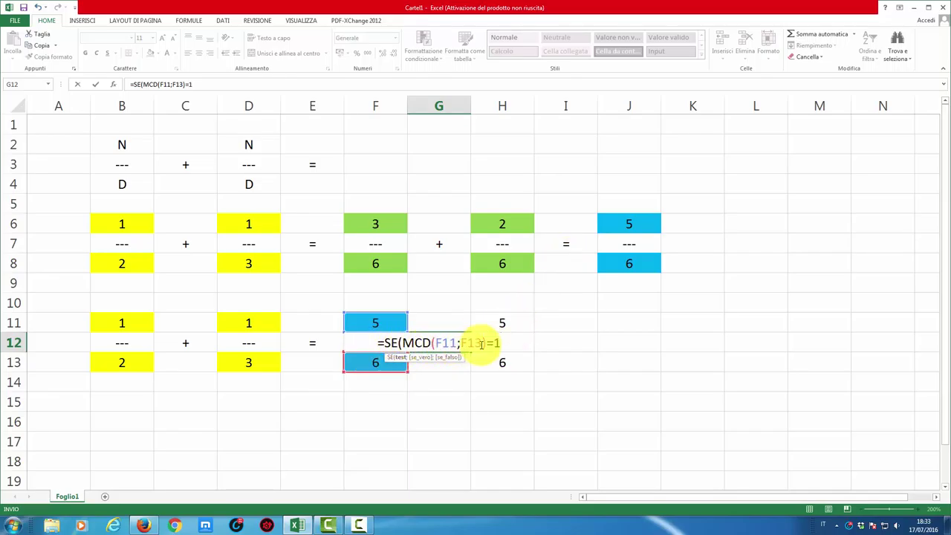
text(;" ";)
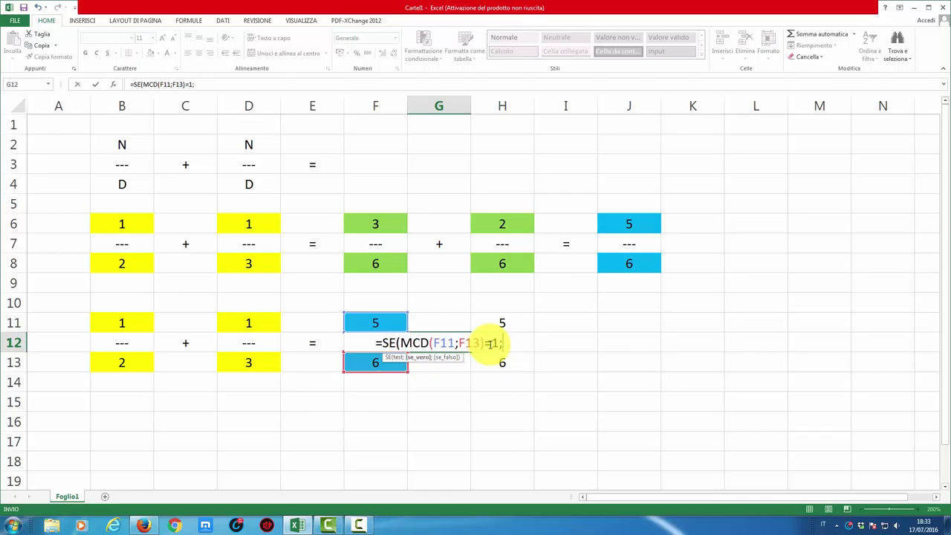
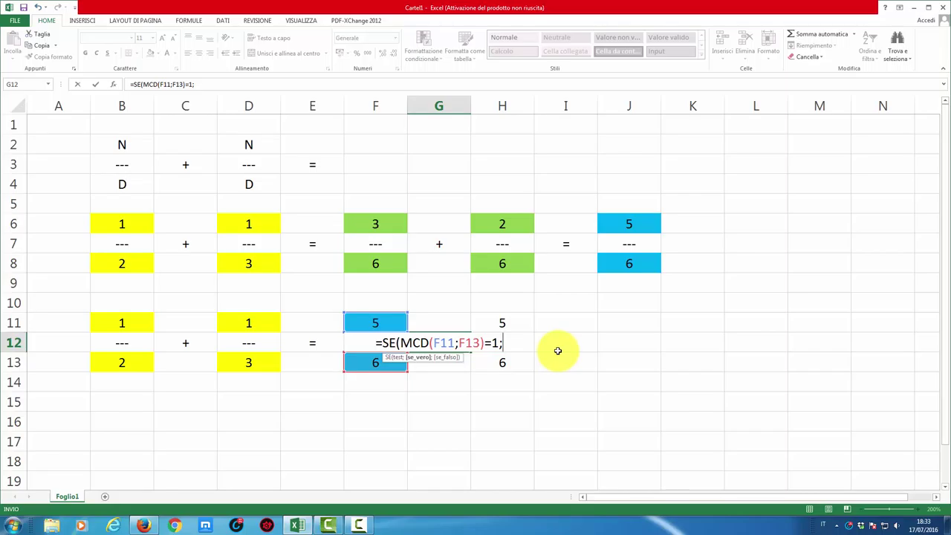
Add the true branch " " to G12's =SE(MCD(F11;F13)=1; formula so an irreducible sum returns a space.
text(")
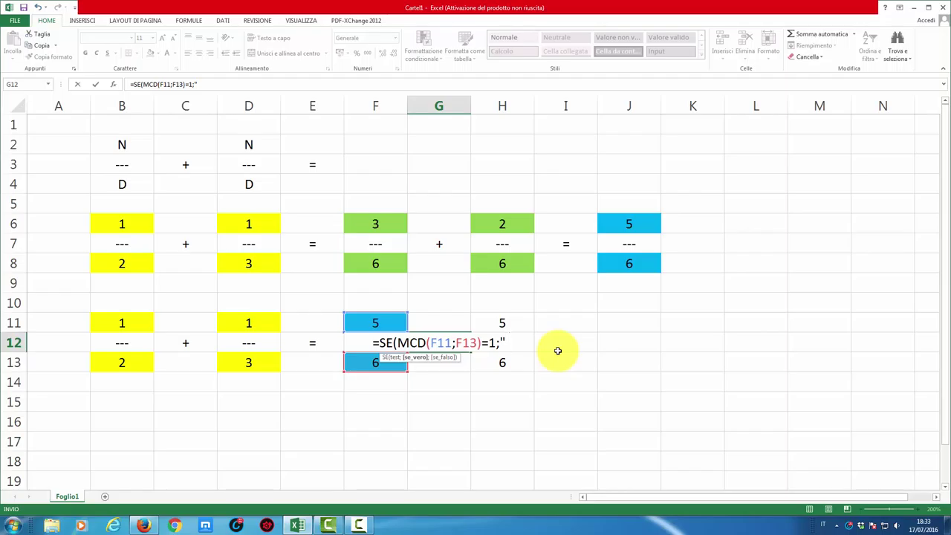
text( ")
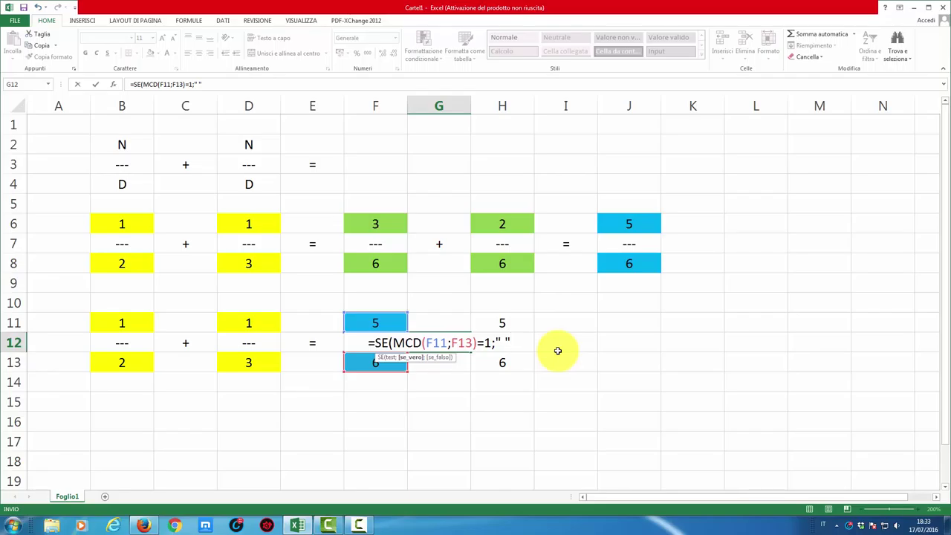
text(;)
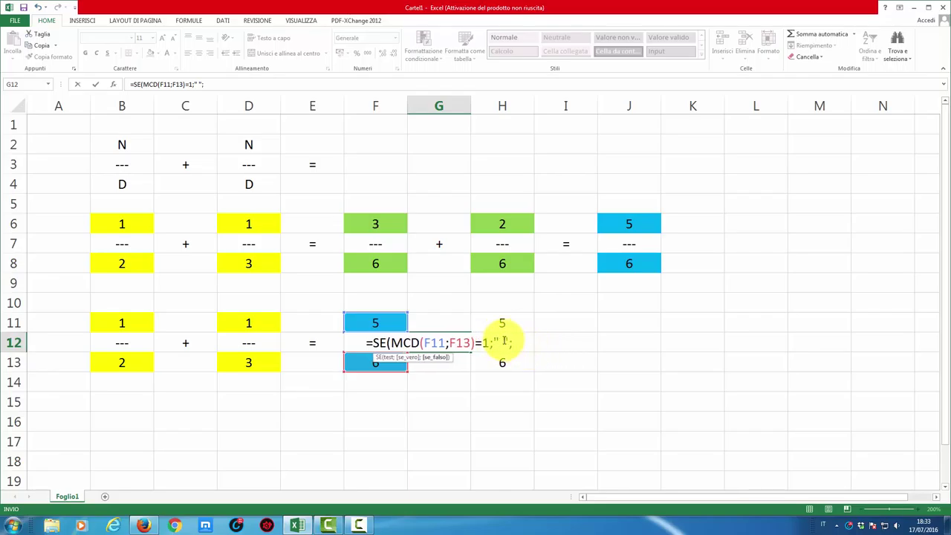
click(504, 342)
key(BackSpace)
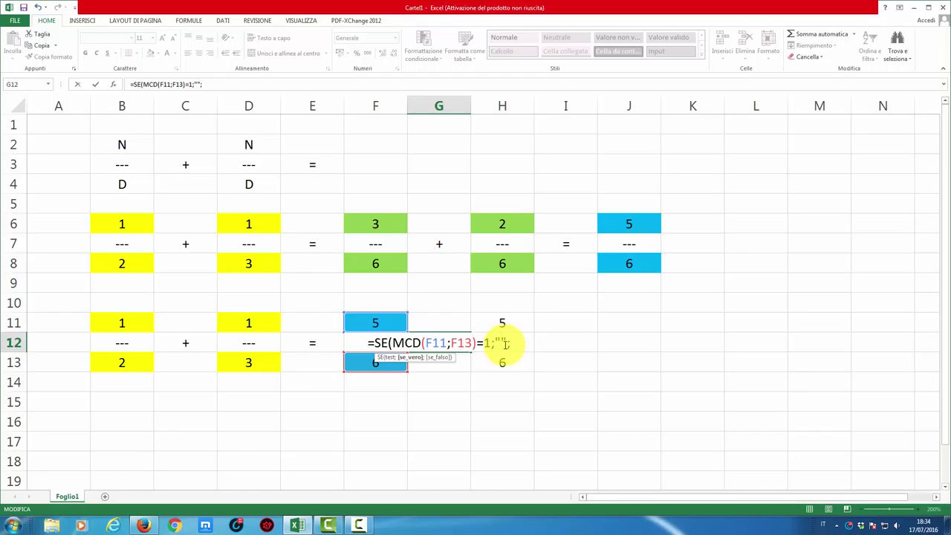
text(;)
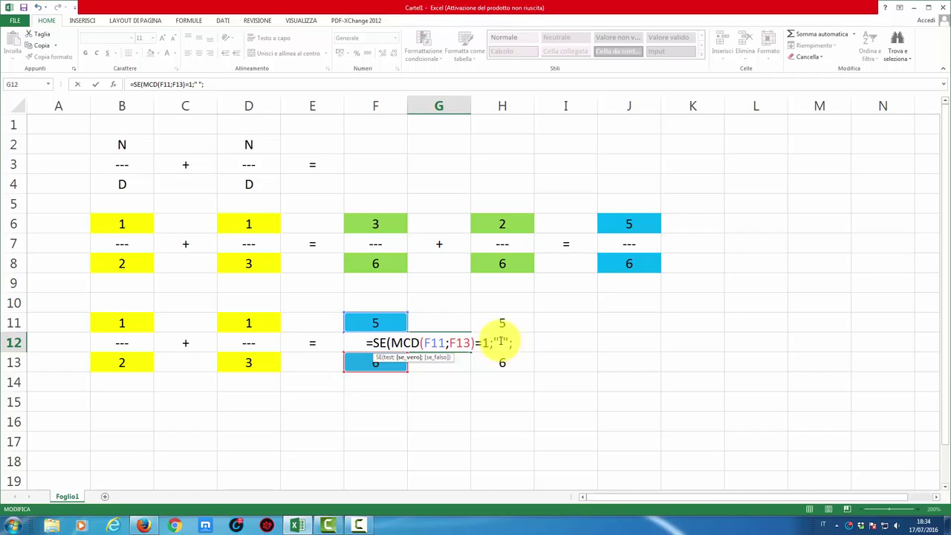
click(513, 343)
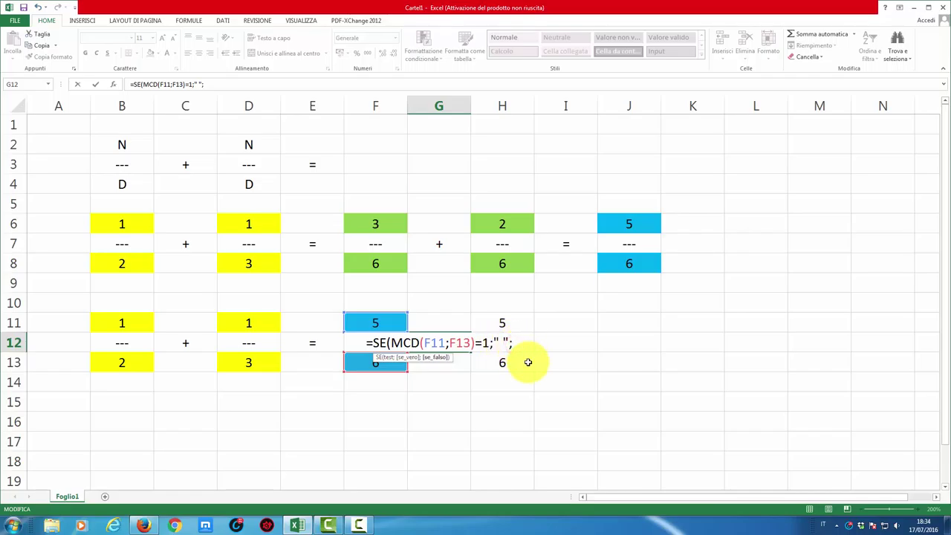
text(")
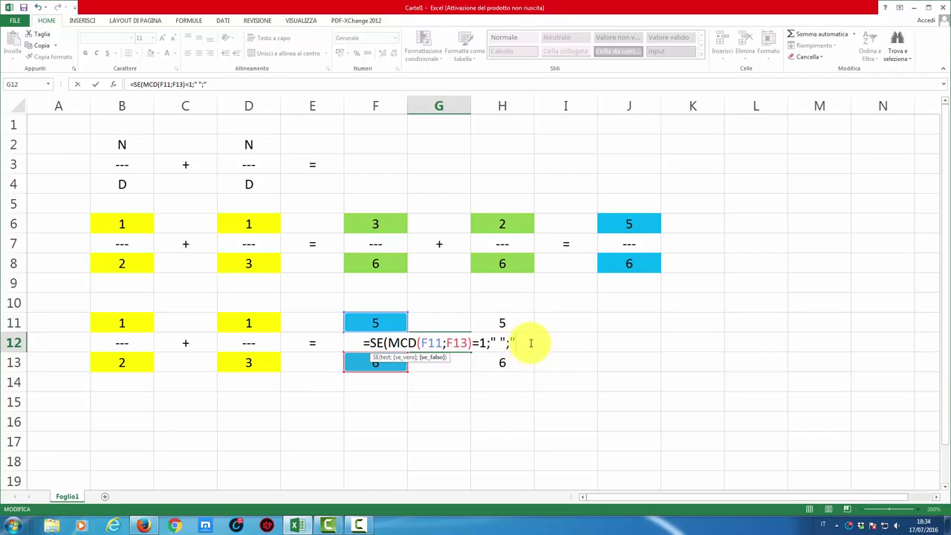
key(BackSpace)
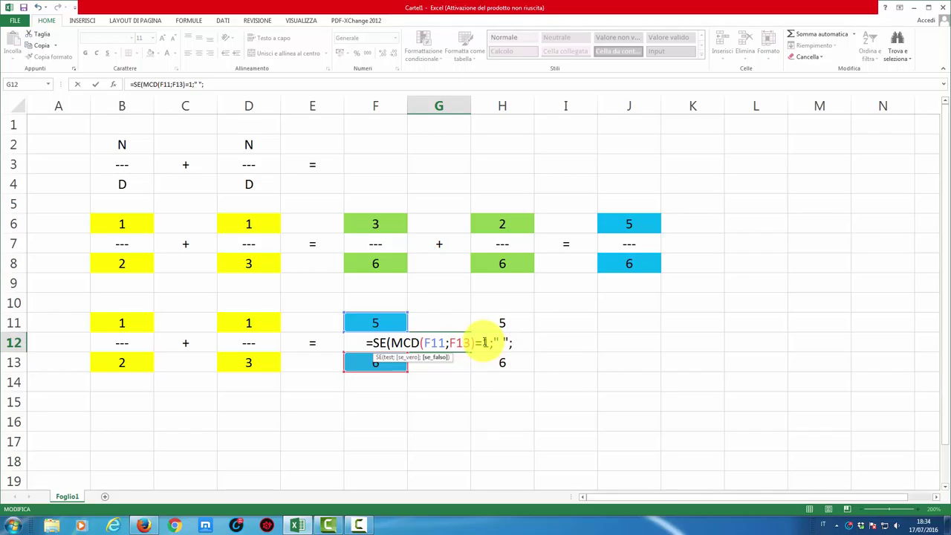
Complete G12 as =SE(MCD(F11;F13)=1;" ";"=") and confirm it.
text("=")
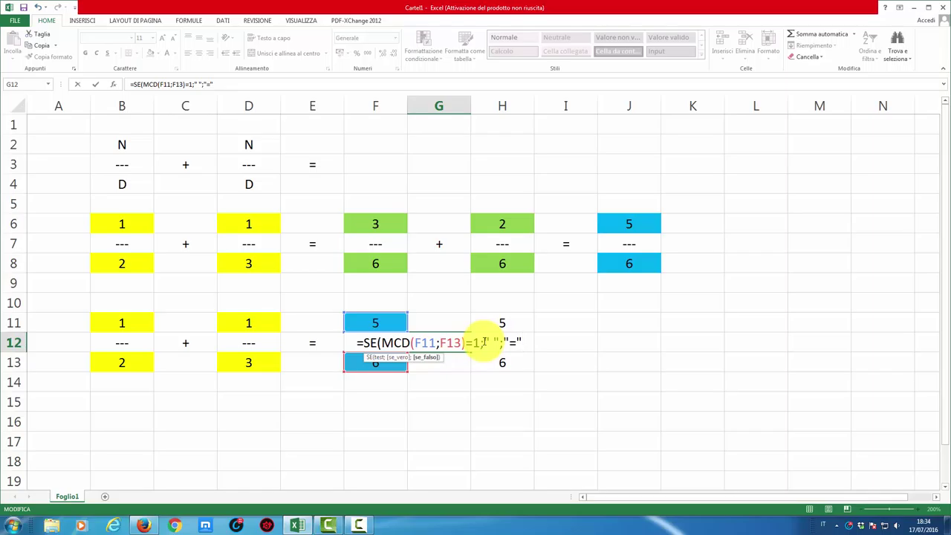
text())
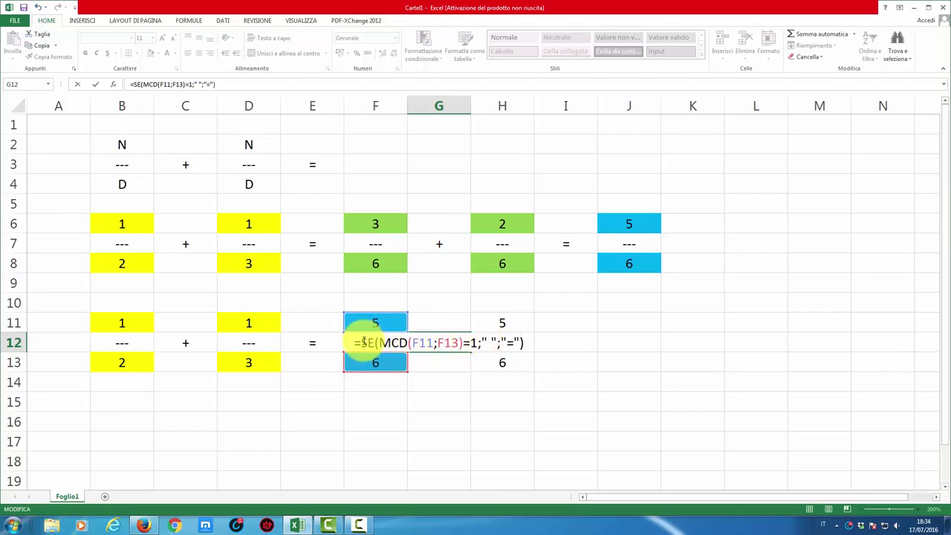
drag(381, 343, 473, 342)
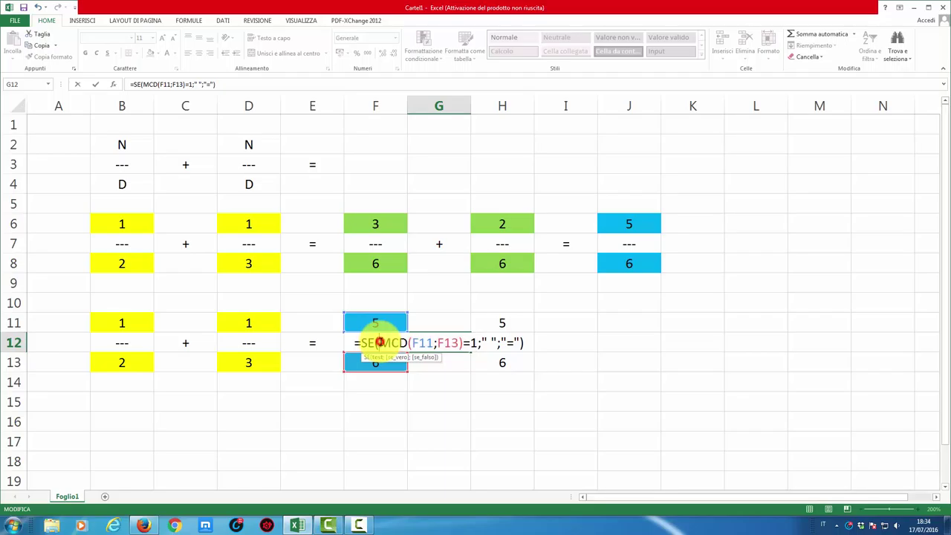
drag(379, 342, 474, 342)
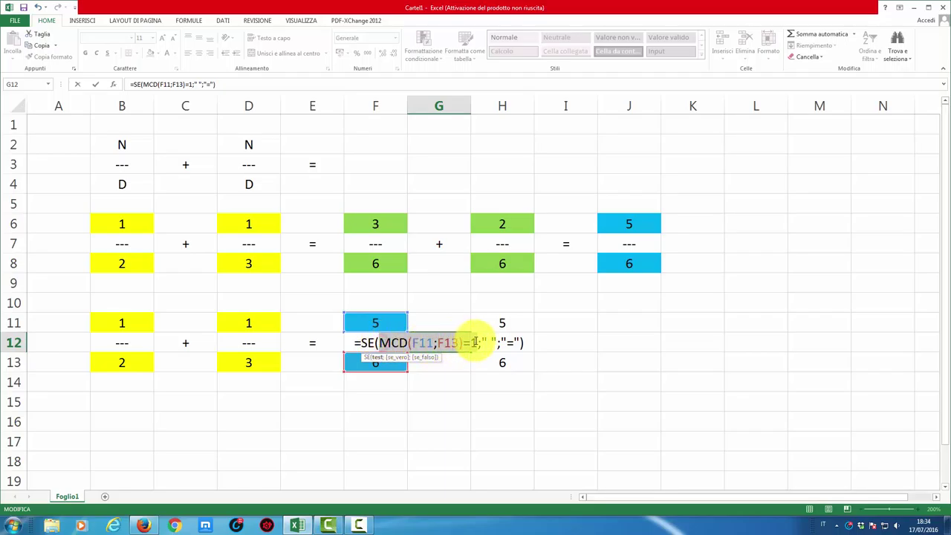
click(487, 343)
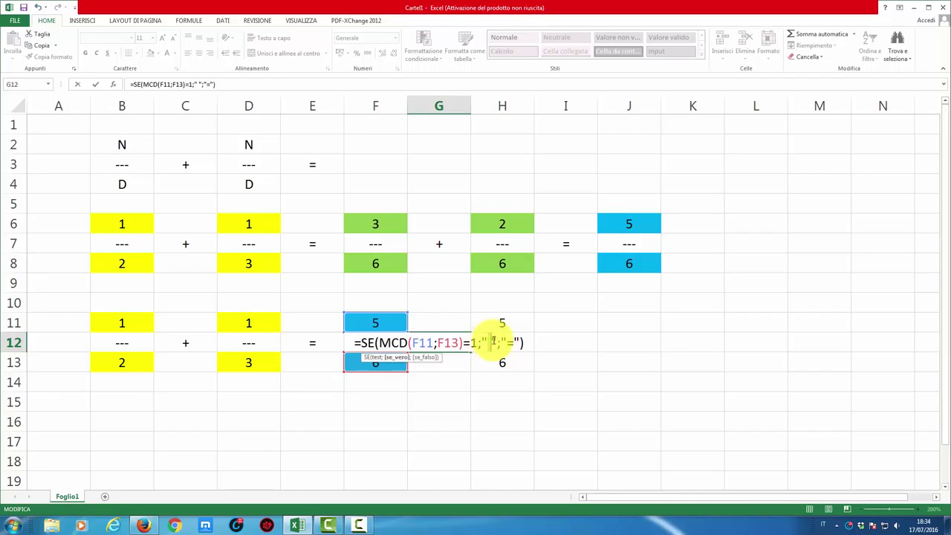
double_click(509, 342)
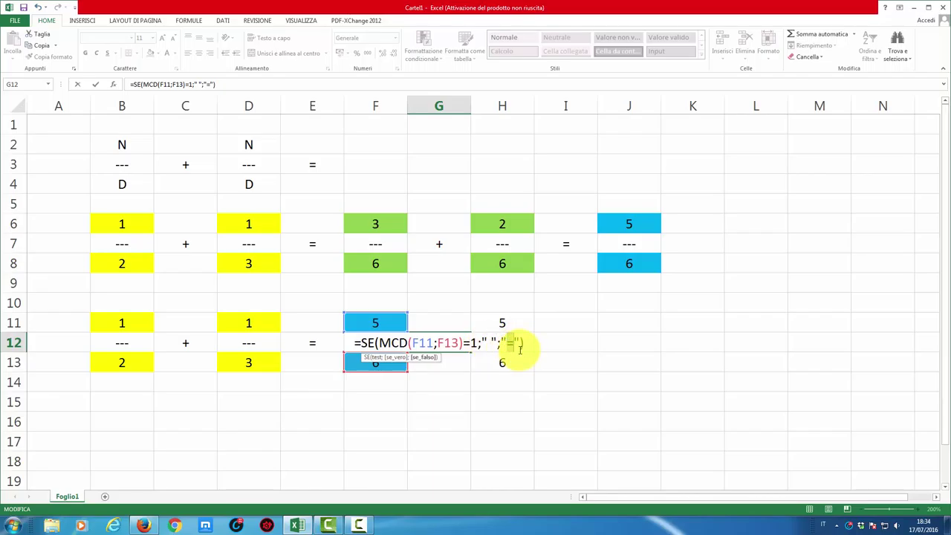
key(Return)
click(436, 341)
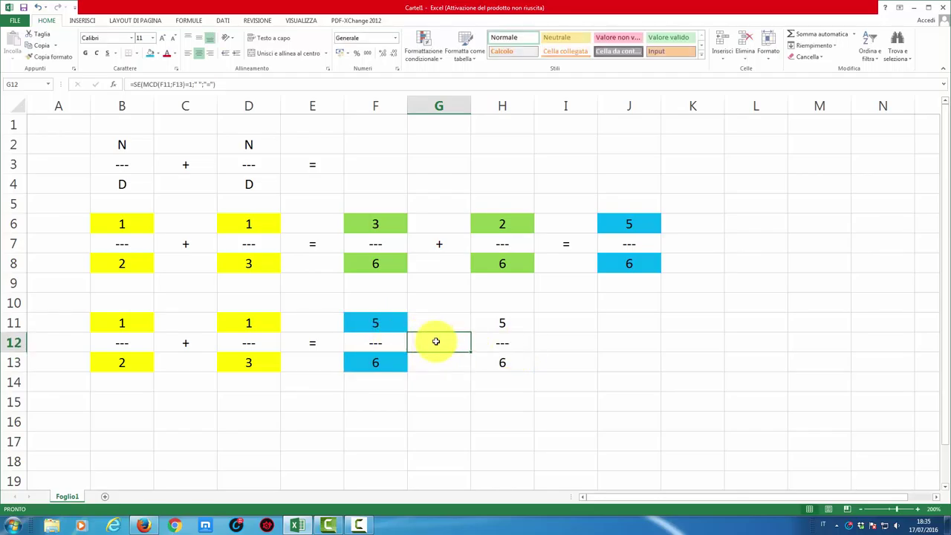
Set B11 to 0 and check that G12's formula now returns the = sign for 2/6.
click(127, 320)
text(0)
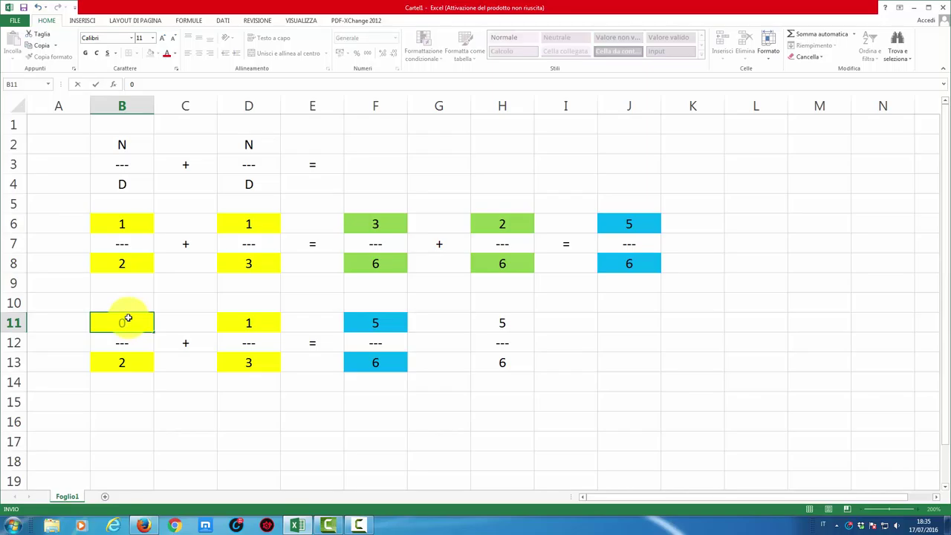
key(Return)
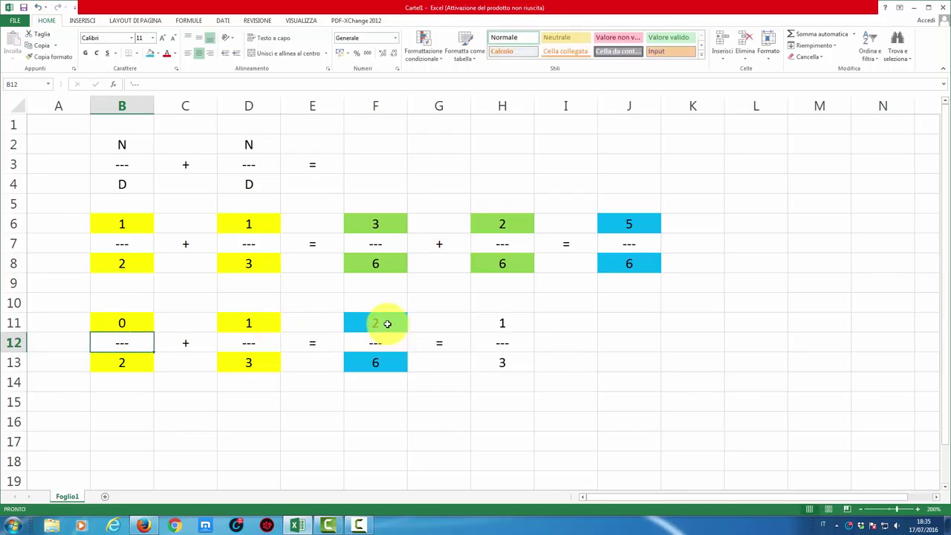
click(386, 322)
click(386, 363)
click(440, 341)
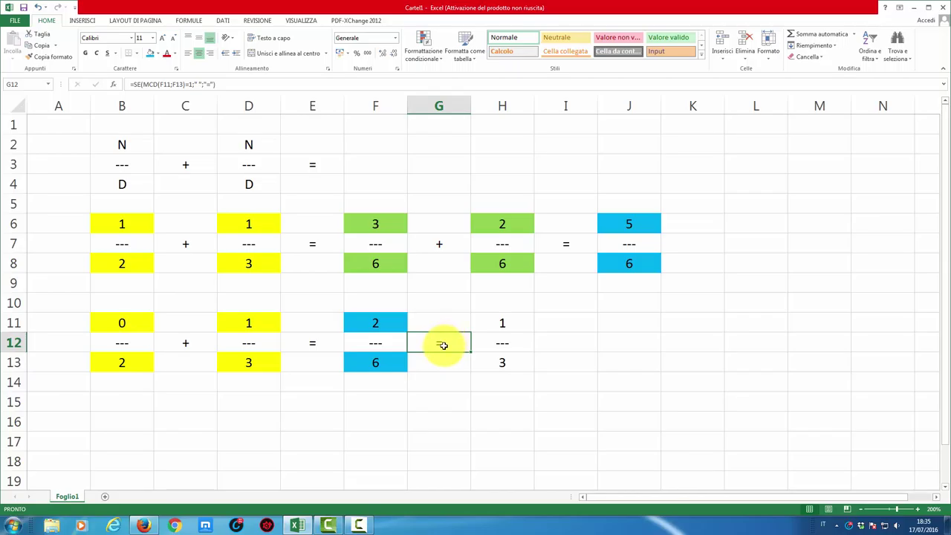
double_click(442, 344)
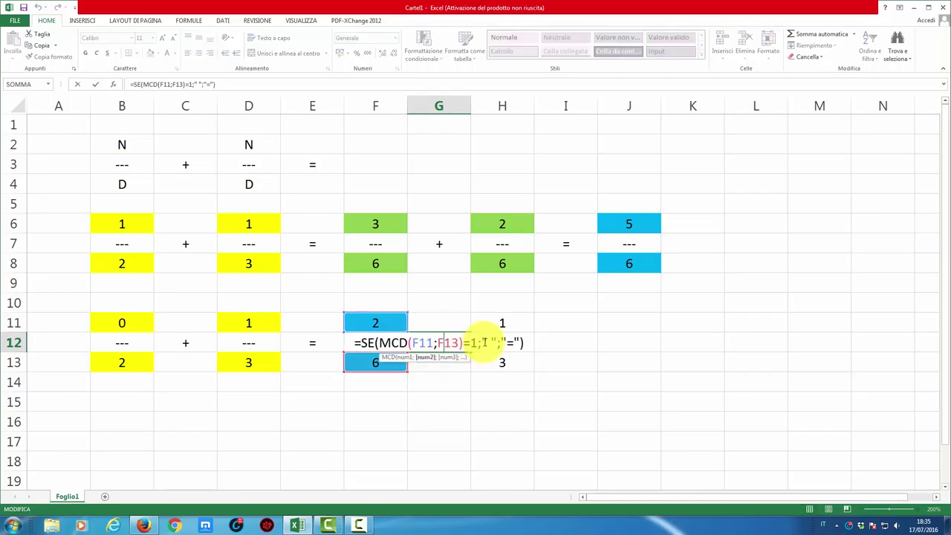
click(464, 342)
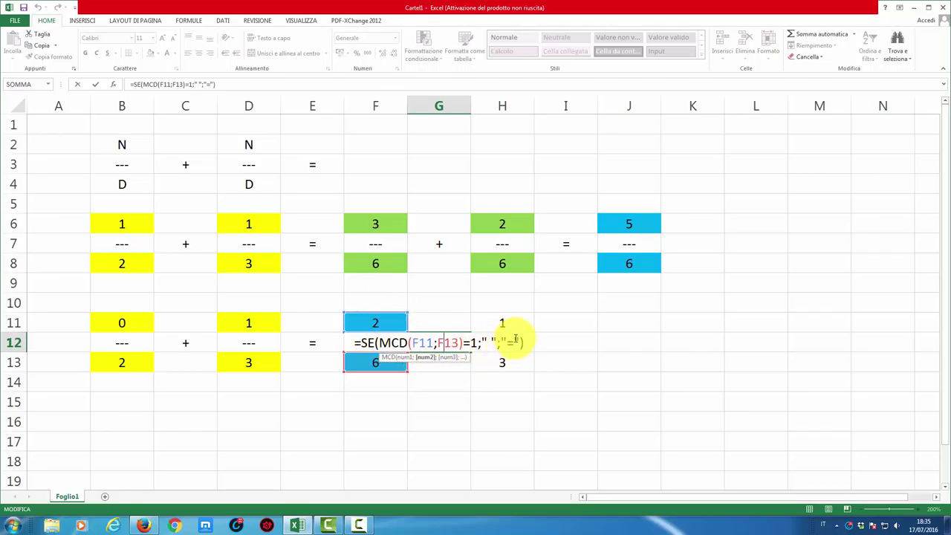
double_click(518, 342)
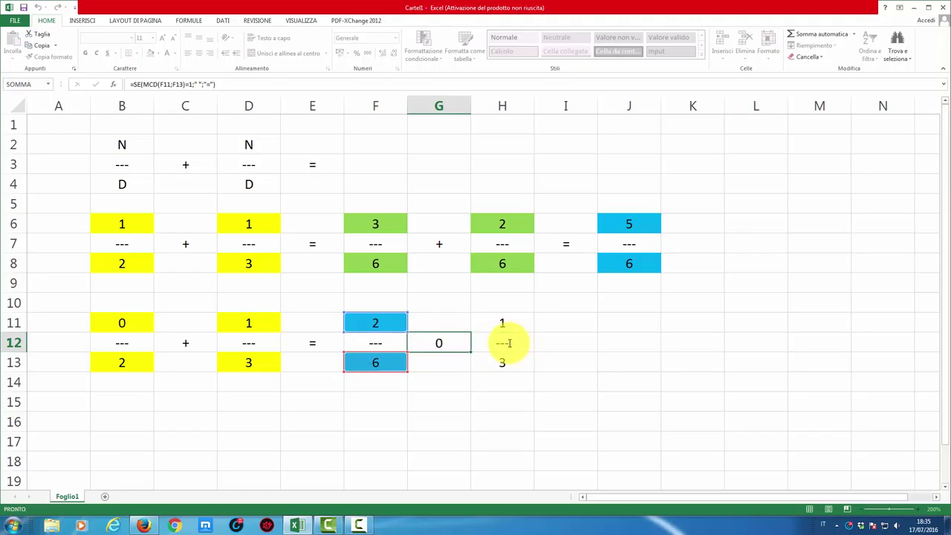
key(Return)
Restore B11 to 1 and reopen G12's formula.
click(128, 324)
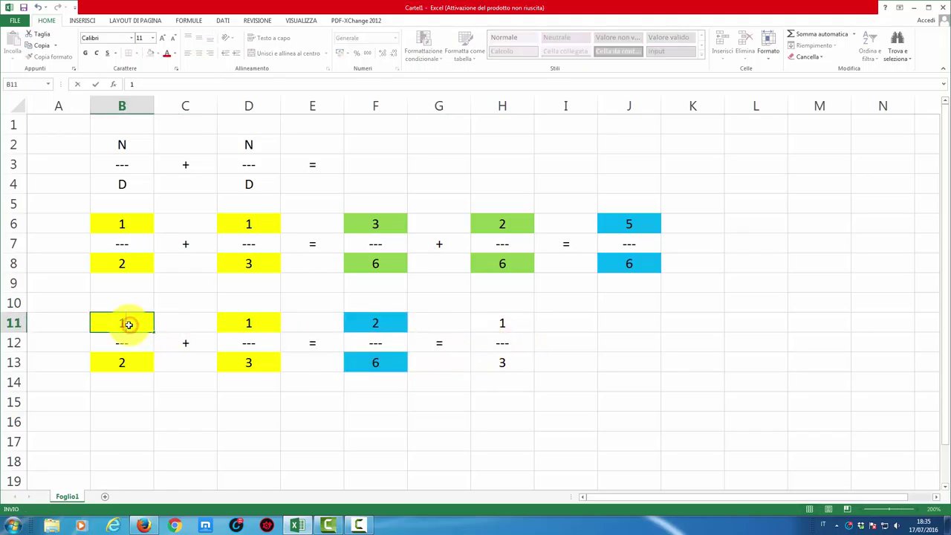
text(1)
key(Return)
click(439, 344)
double_click(439, 344)
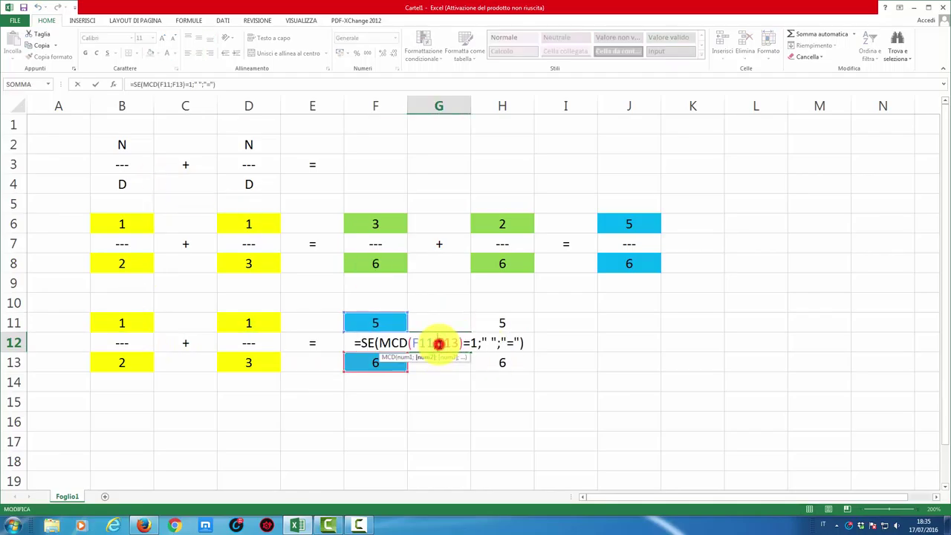
Review G12's formula and finish editing it.
click(486, 342)
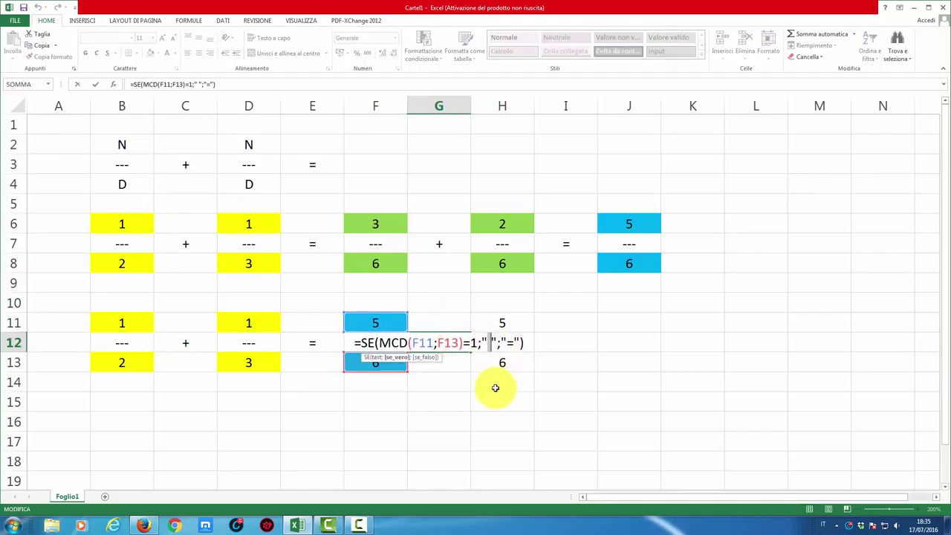
key(Return)
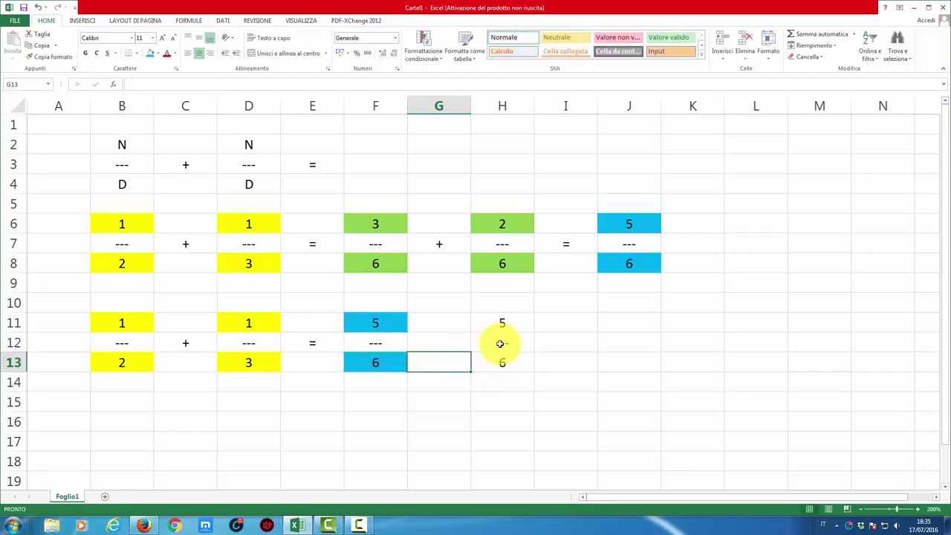
double_click(443, 342)
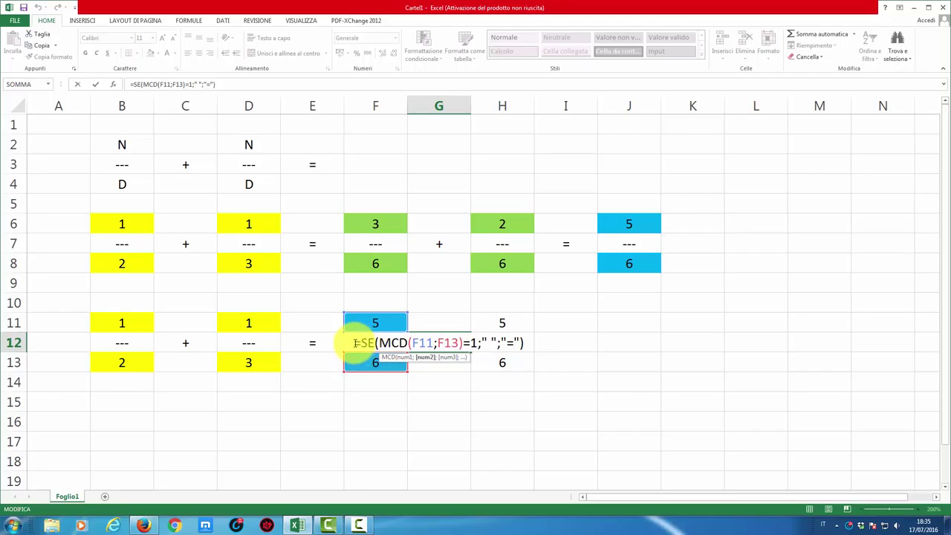
drag(366, 344, 505, 342)
key(ctrl+c)
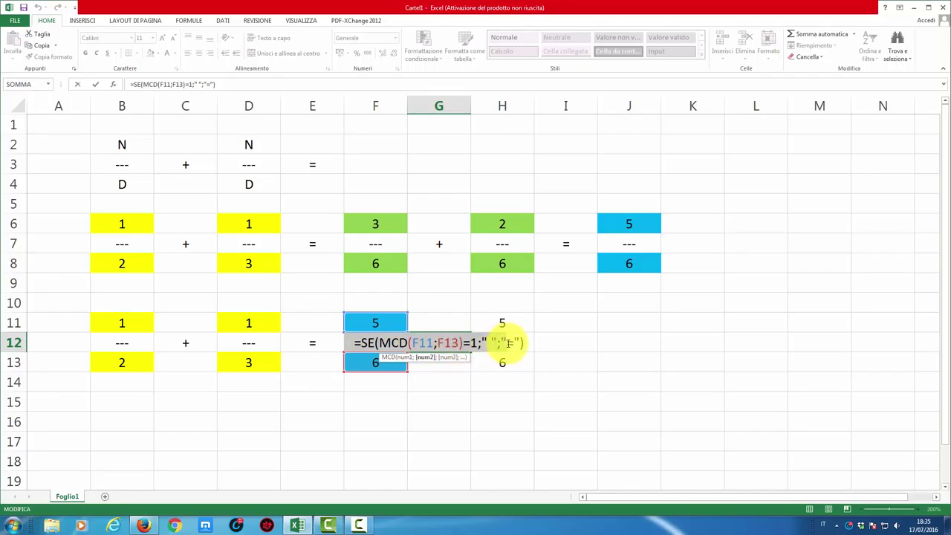
key(ctrl+Return)
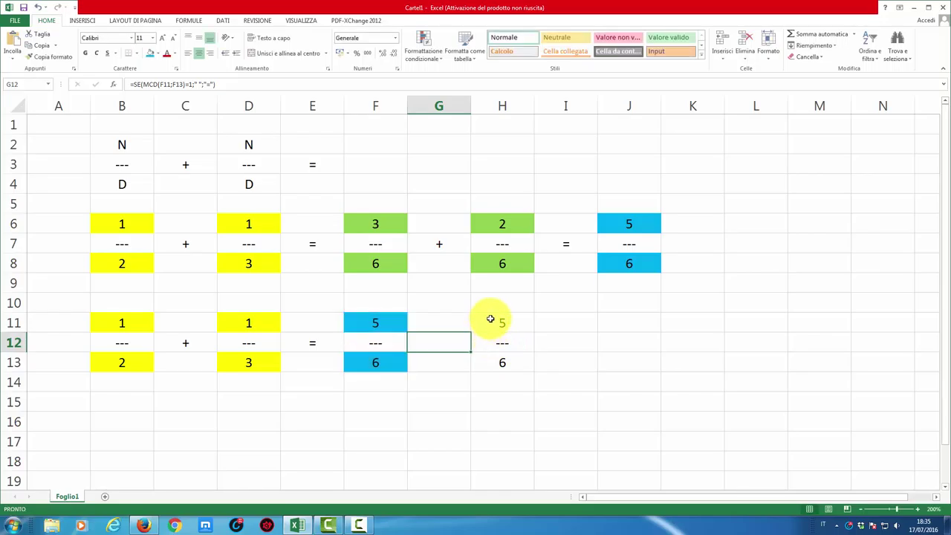
Delete the --- fraction bar from H12 and start a new formula there.
double_click(493, 341)
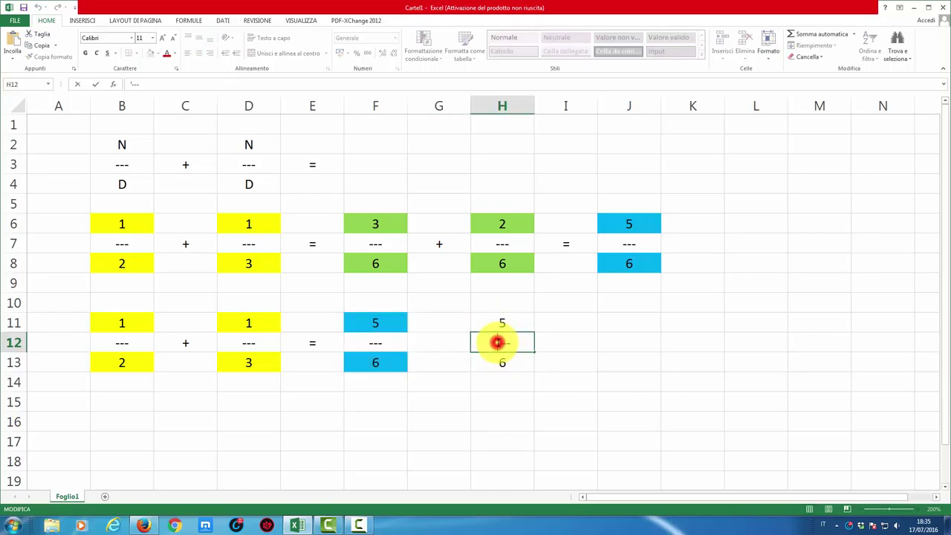
drag(493, 341, 548, 341)
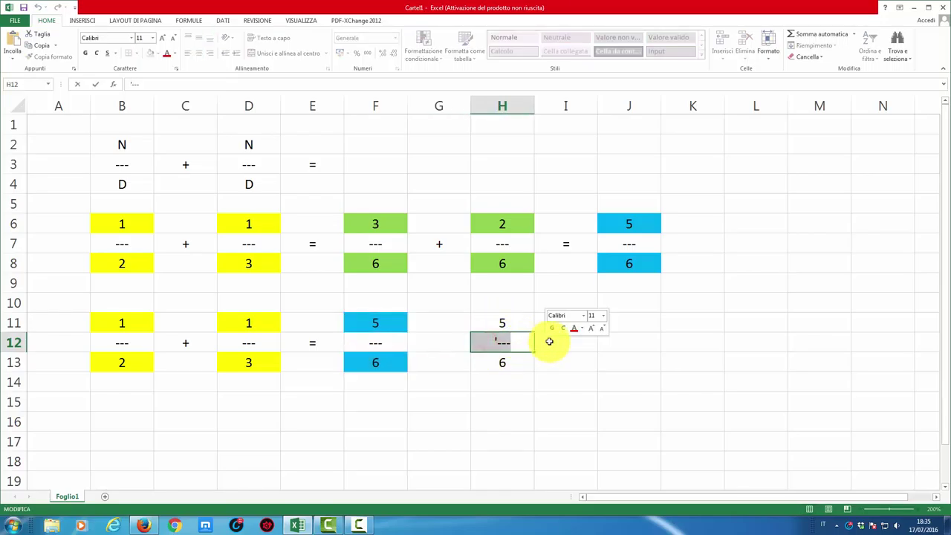
key(Delete)
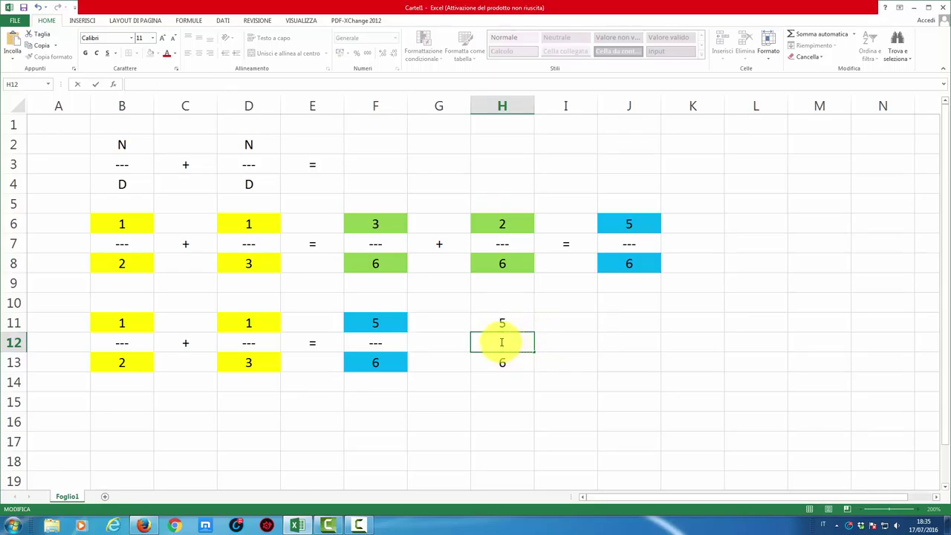
click(495, 342)
Enter =SE(MCD(F11;F13)=1;" ";"---") in H12.
text(=SE(MCD(F11;F13)=1;" ";")
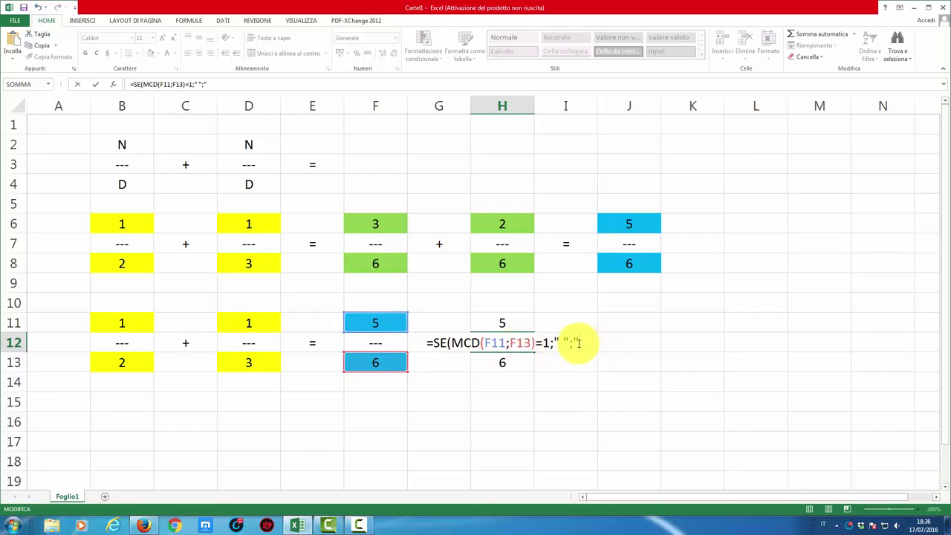
click(578, 343)
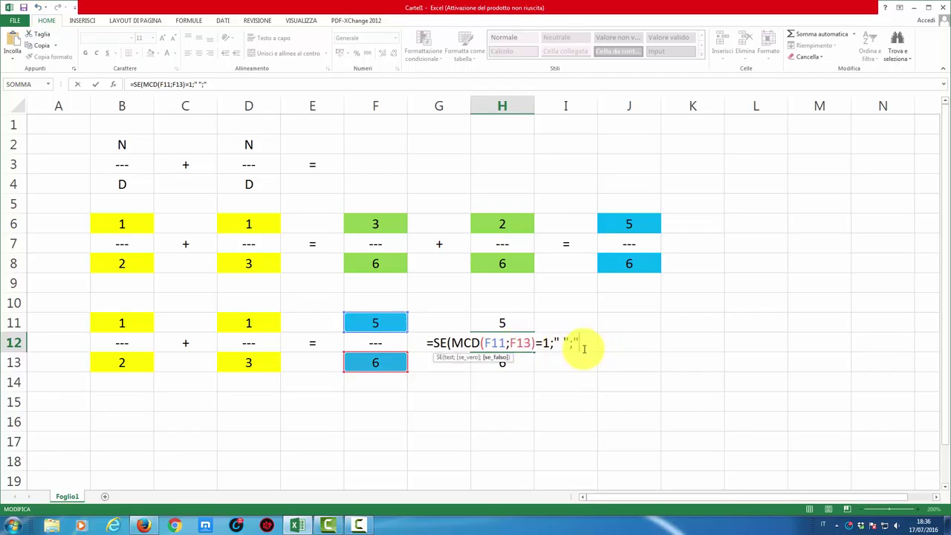
text(---)
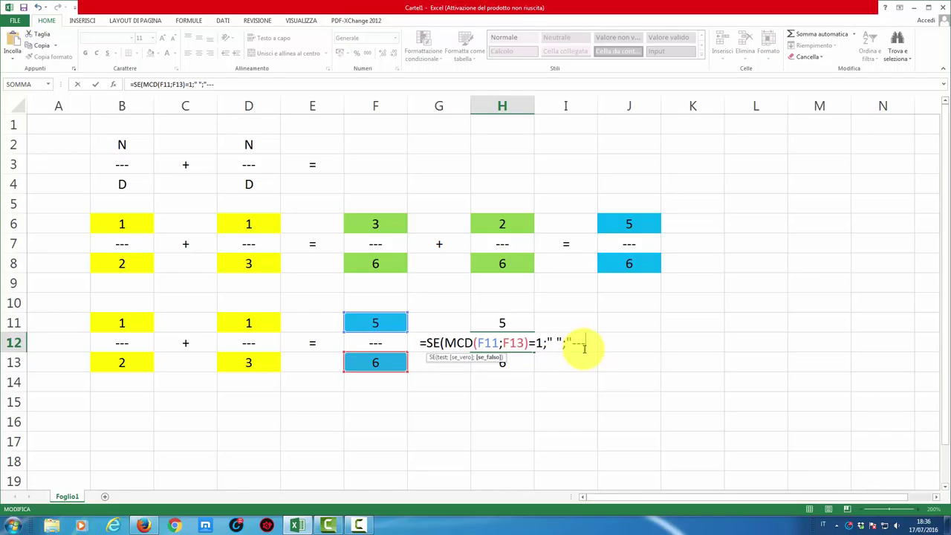
text("))
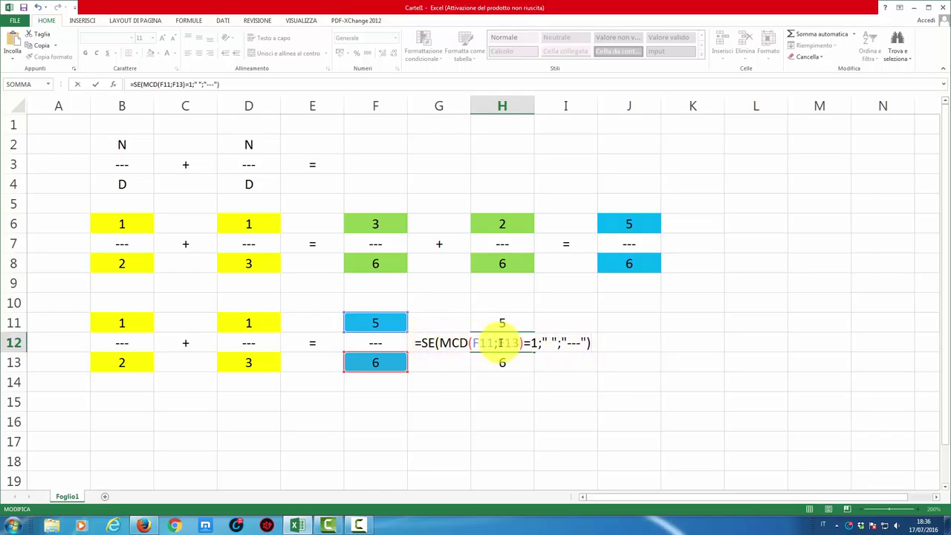
click(552, 344)
click(569, 344)
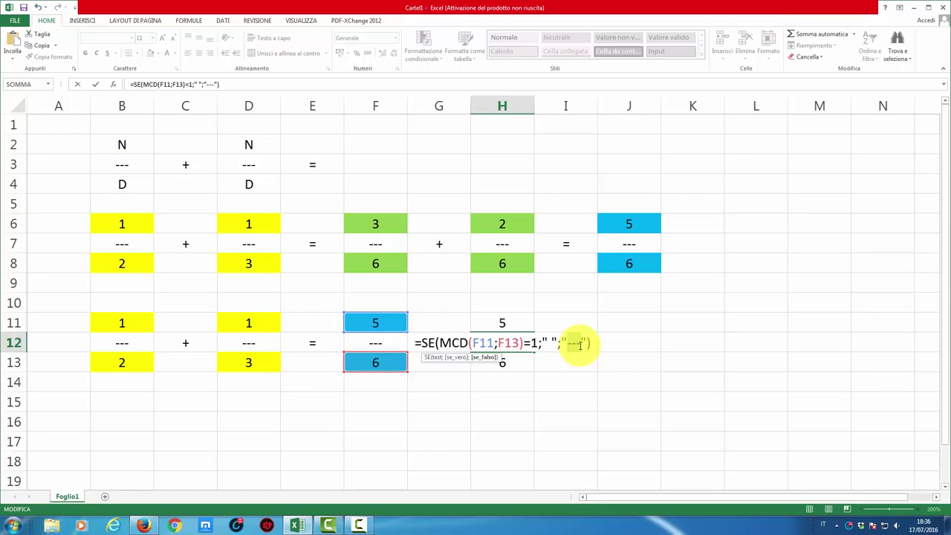
key(Return)
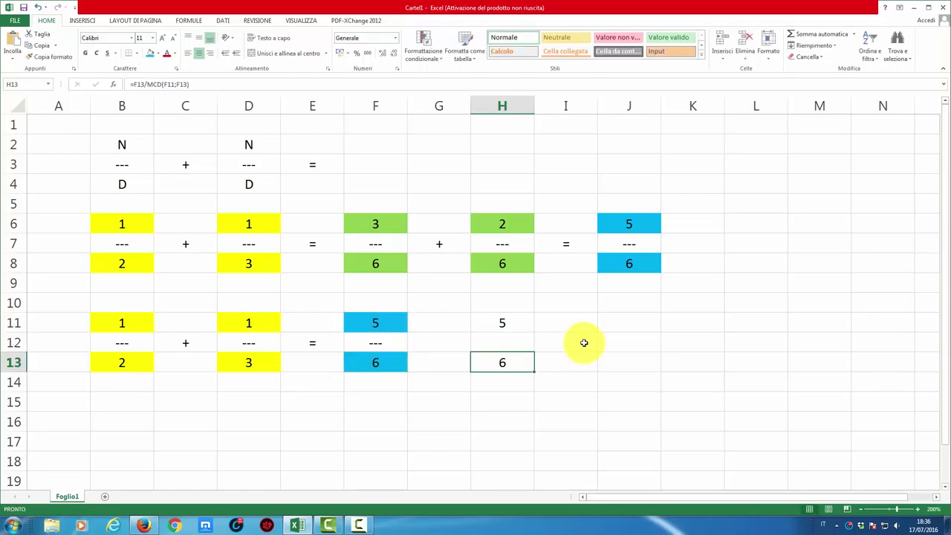
Test H12 by setting B11 to 0, then restore B11 to 1.
click(131, 324)
text(0)
key(Return)
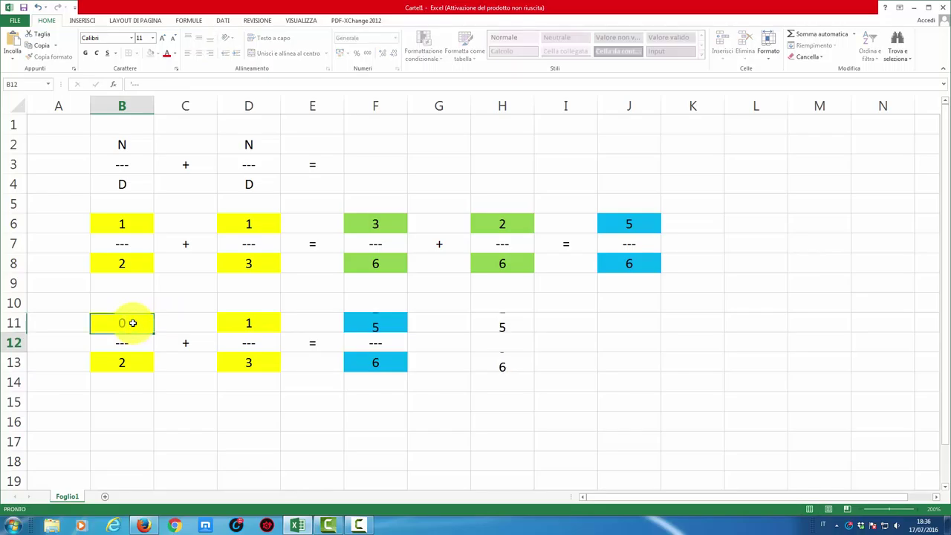
click(513, 343)
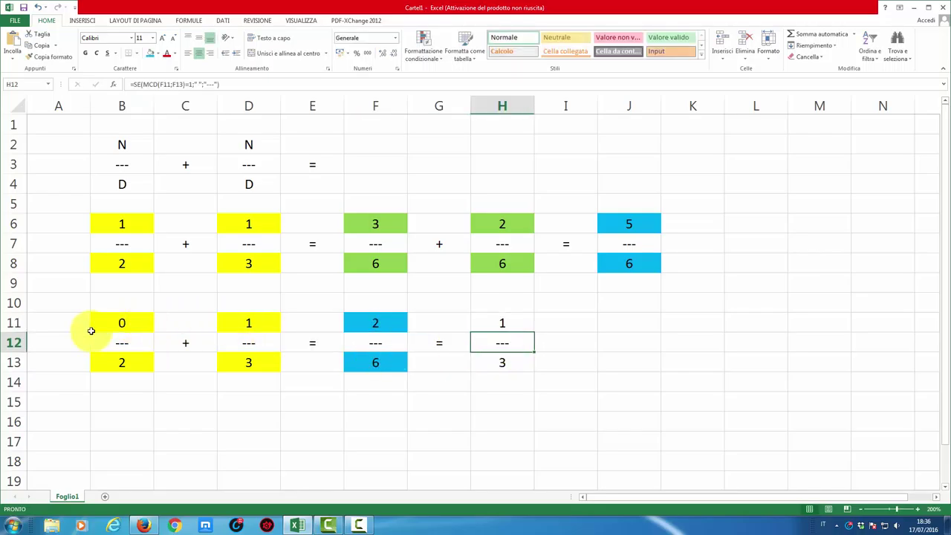
click(138, 323)
text(1)
key(Return)
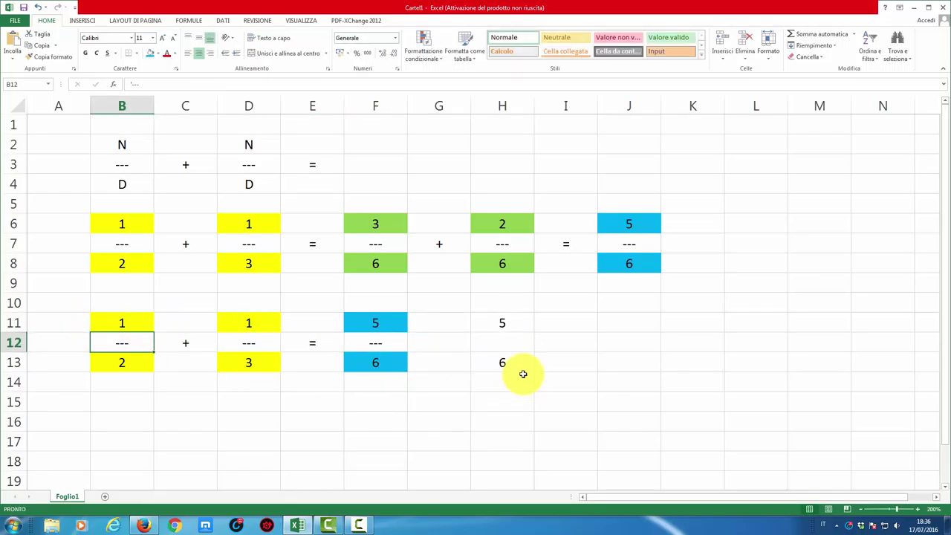
click(502, 344)
Paste the =SE(MCD(F11;F13)=1;" "; test before H11's F11/MCD(F11;F13) and close the parenthesis.
double_click(500, 323)
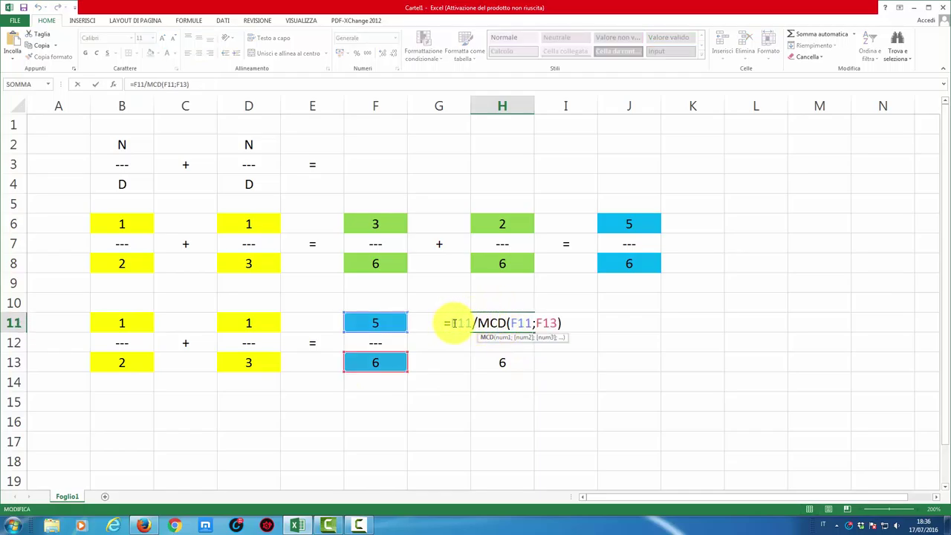
click(452, 322)
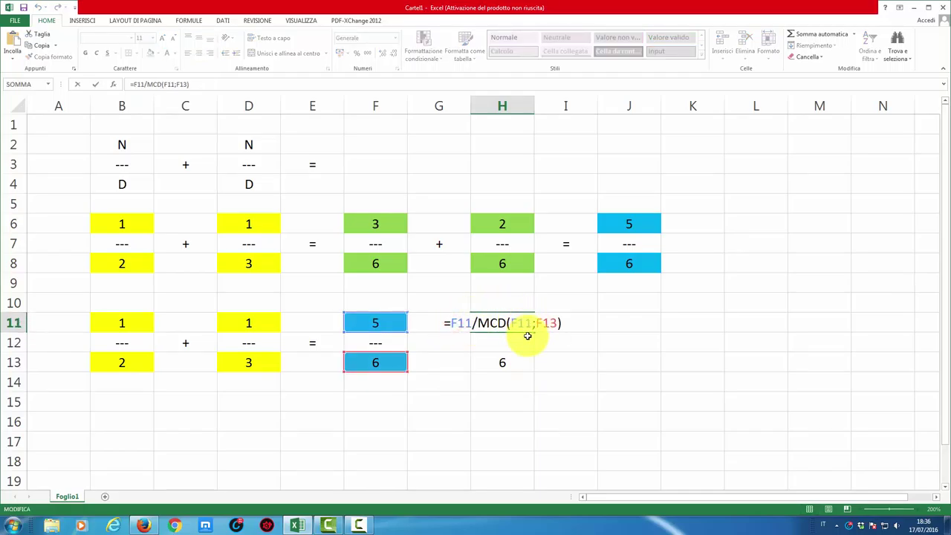
key(ctrl+v)
click(381, 324)
key(BackSpace)
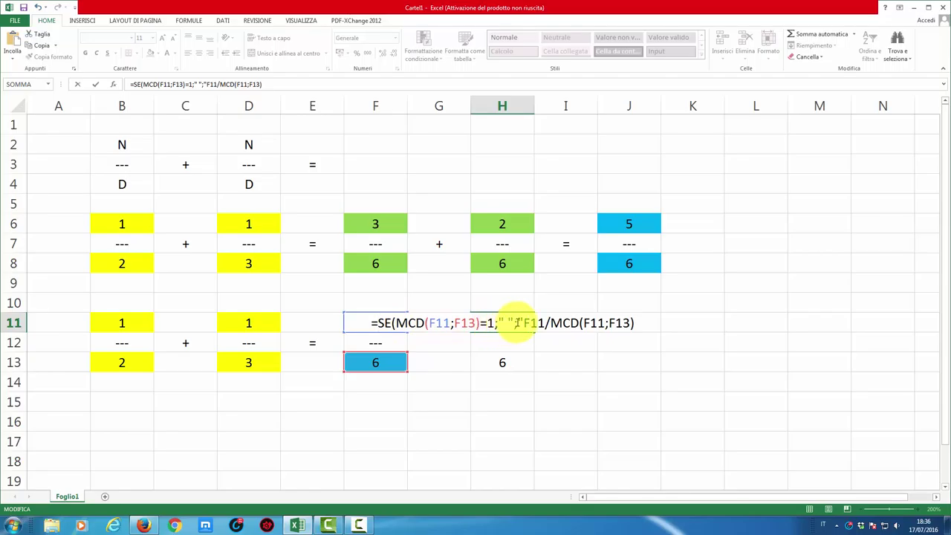
drag(524, 322, 637, 323)
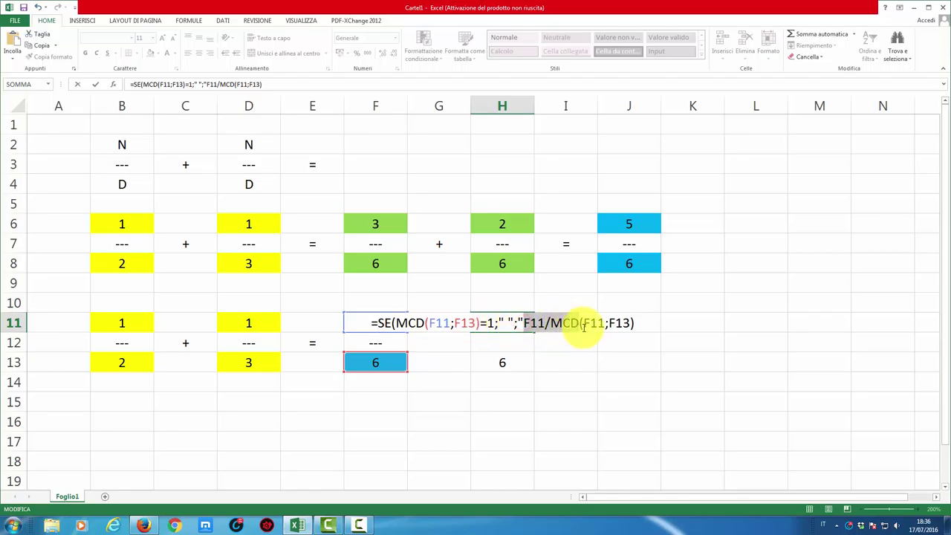
click(637, 322)
text(")
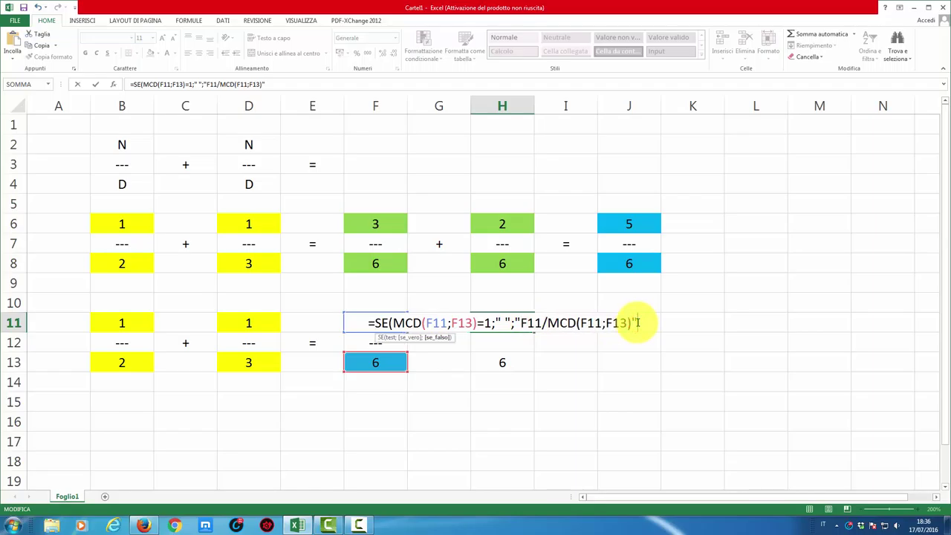
text())
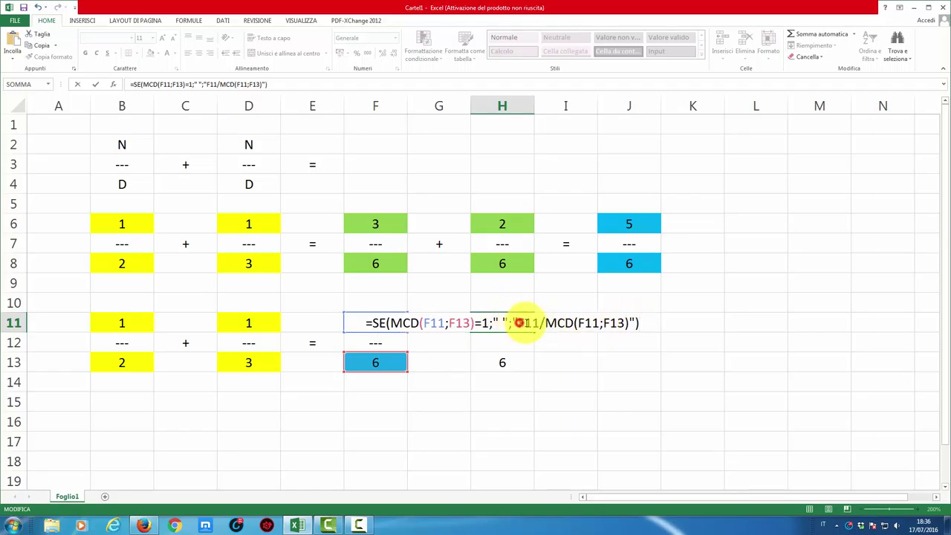
Review H11's test condition, blank true result and F11/MCD(F11;F13) false result.
drag(518, 323, 630, 322)
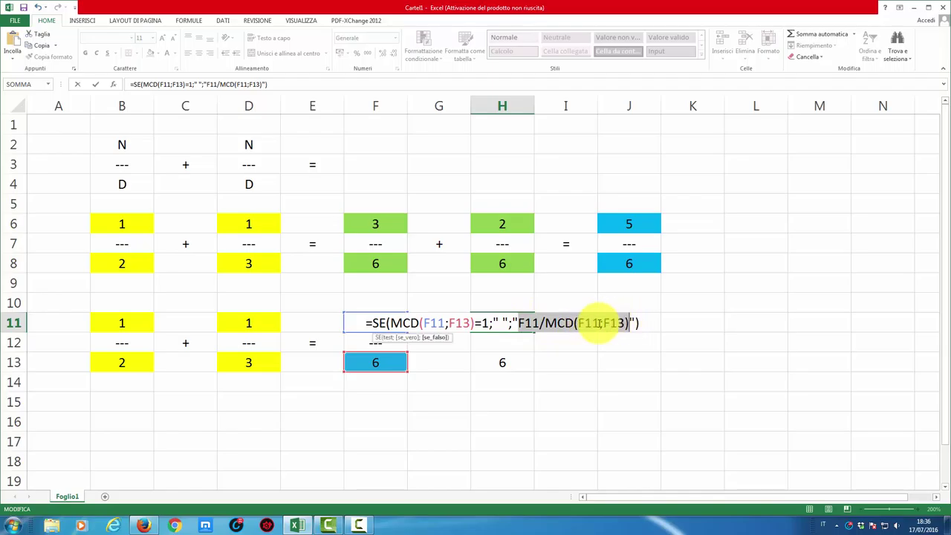
click(375, 322)
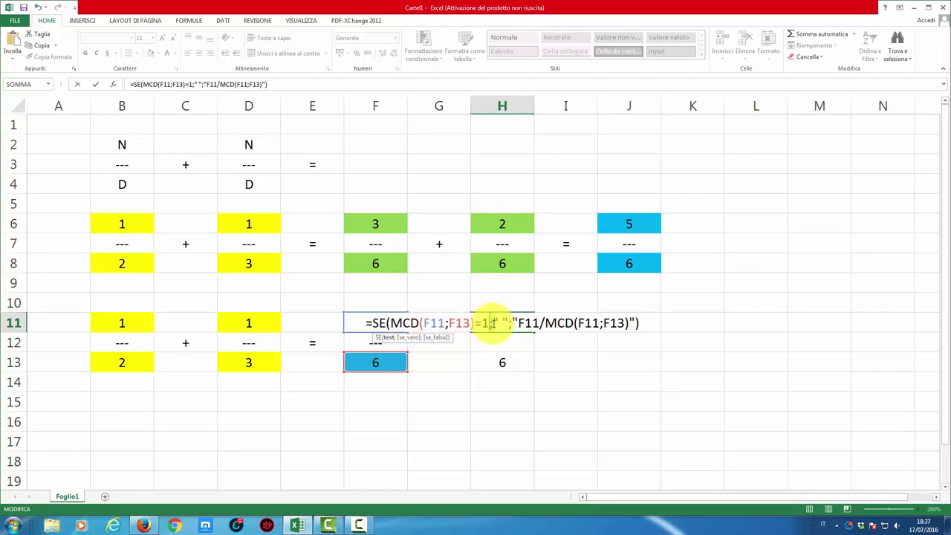
click(490, 323)
click(512, 323)
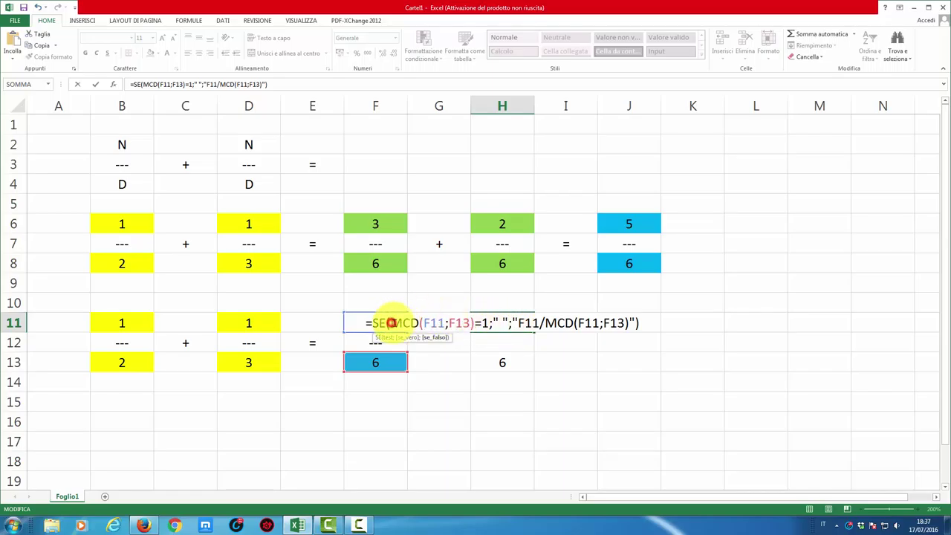
drag(390, 323, 489, 323)
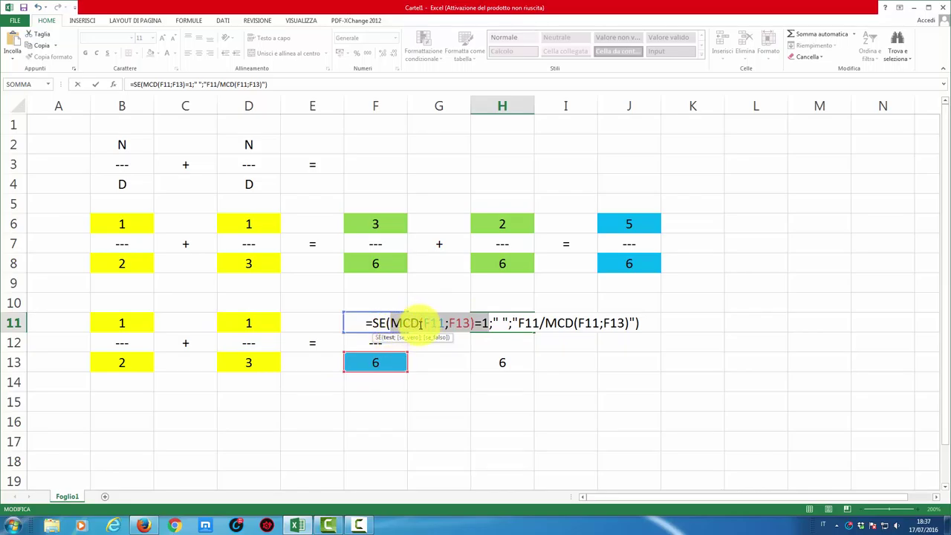
click(493, 322)
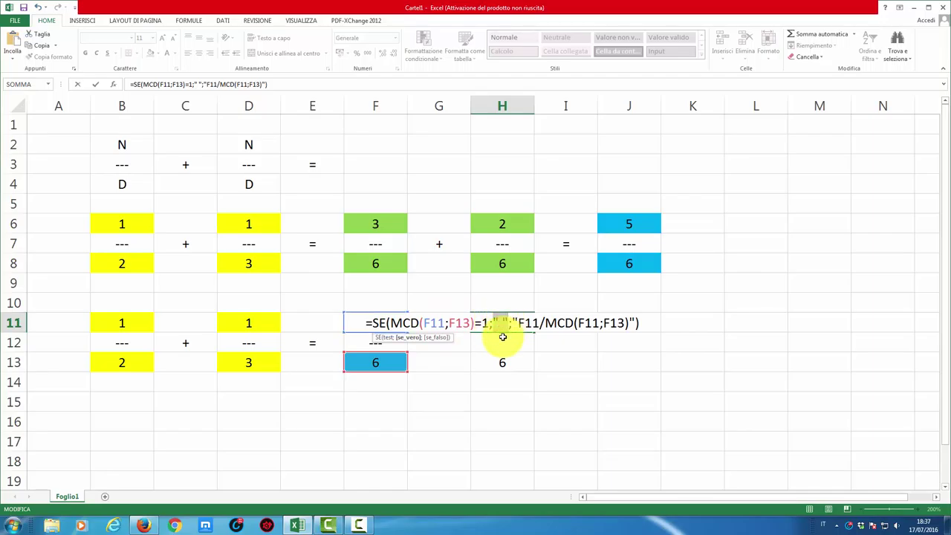
click(504, 322)
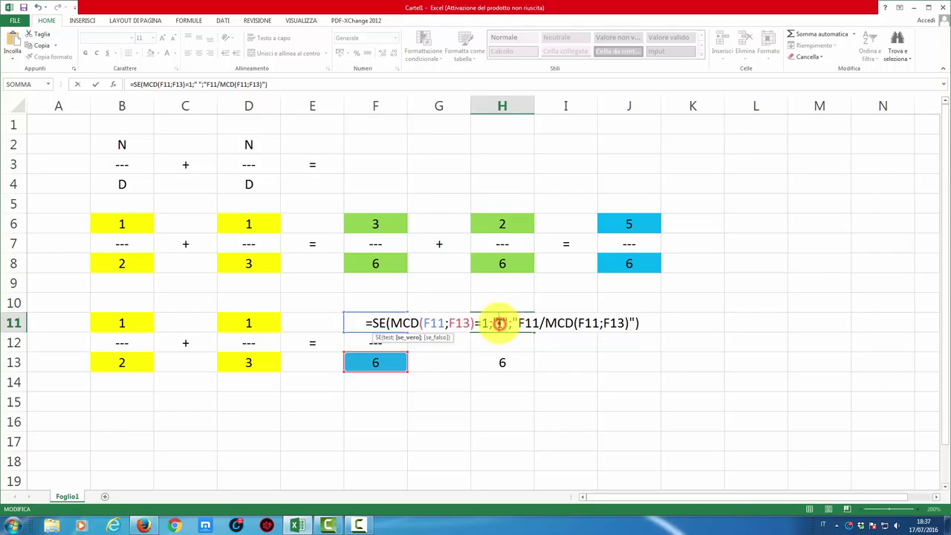
click(497, 322)
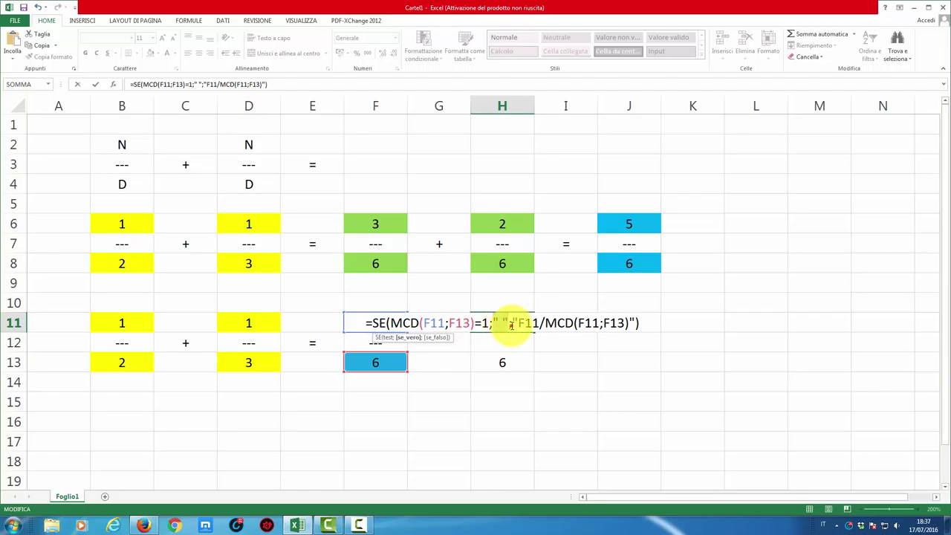
click(511, 324)
drag(511, 324, 633, 324)
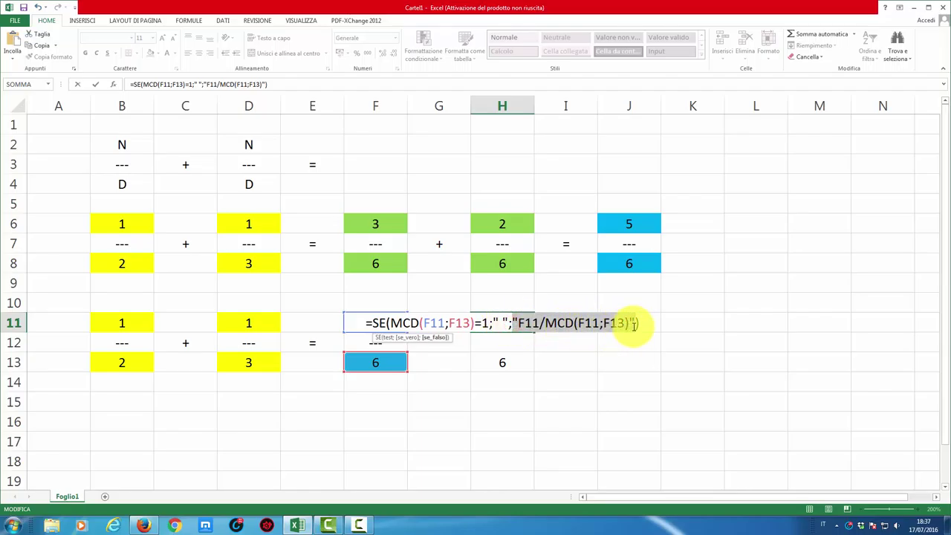
drag(630, 325, 524, 325)
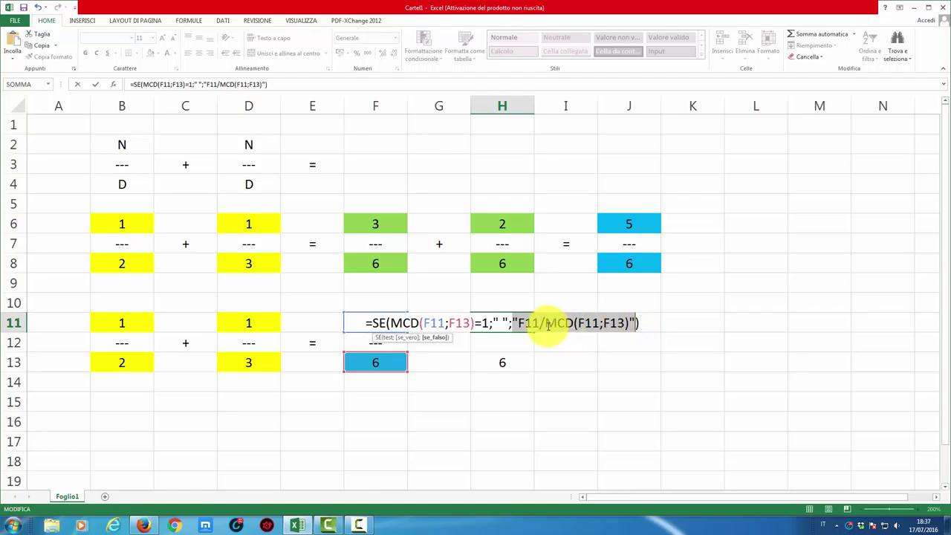
click(524, 324)
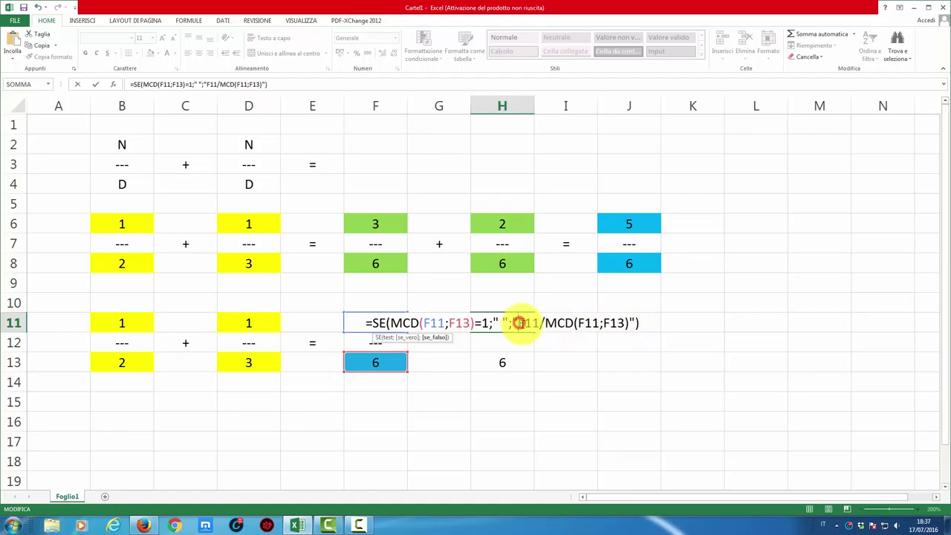
Remove the stray quote marks around F11/MCD(F11;F13) in H11's formula.
key(BackSpace)
click(631, 323)
key(BackSpace)
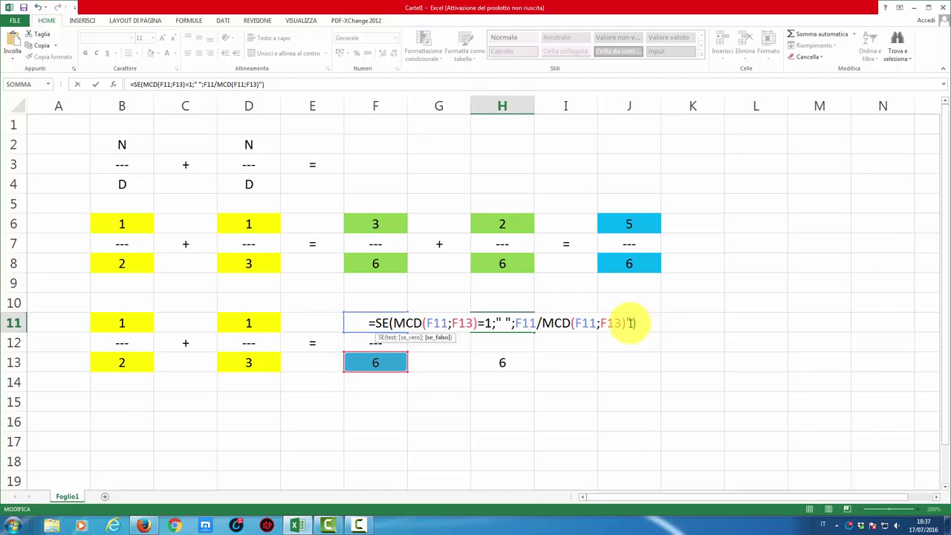
key(BackSpace)
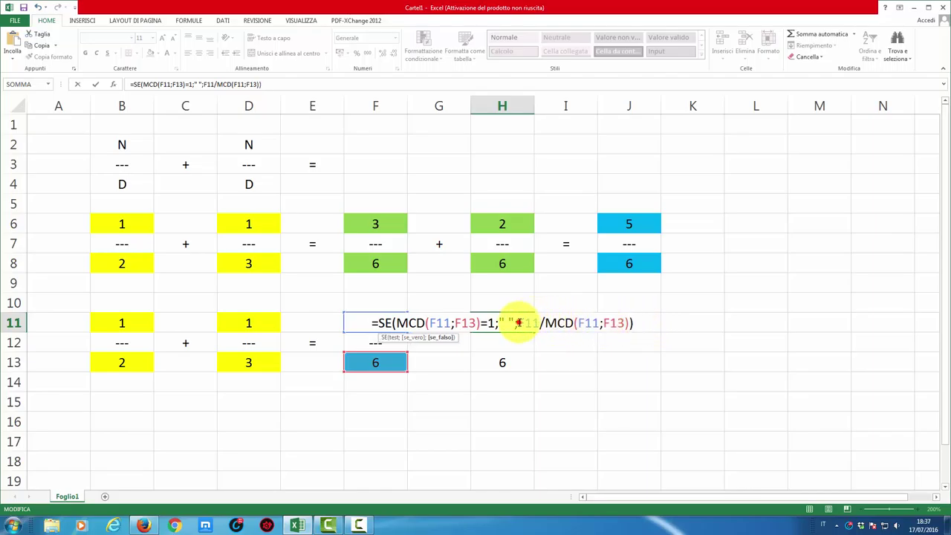
click(517, 323)
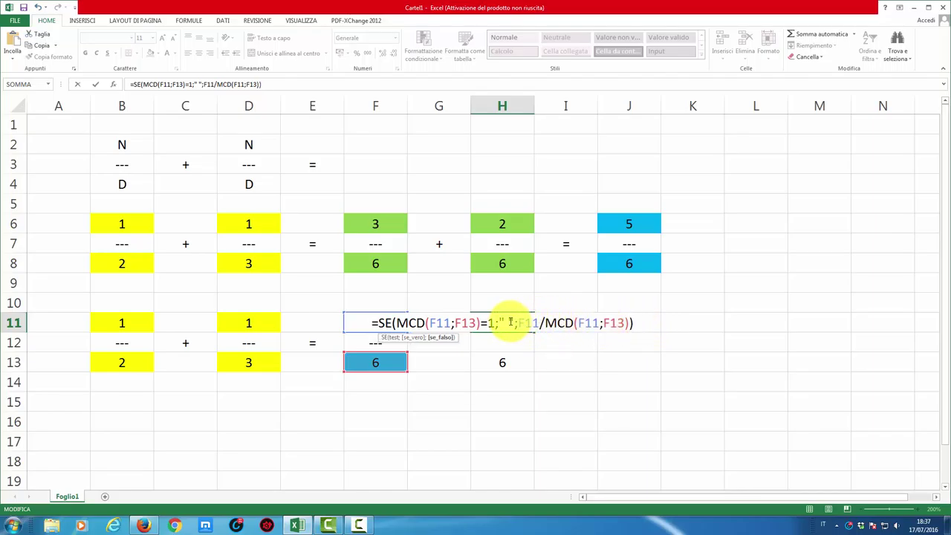
Fix the argument separator and commit H11 as =SE(MCD(F11;F13)=1;" ";F11/MCD(F11;F13)).
click(503, 322)
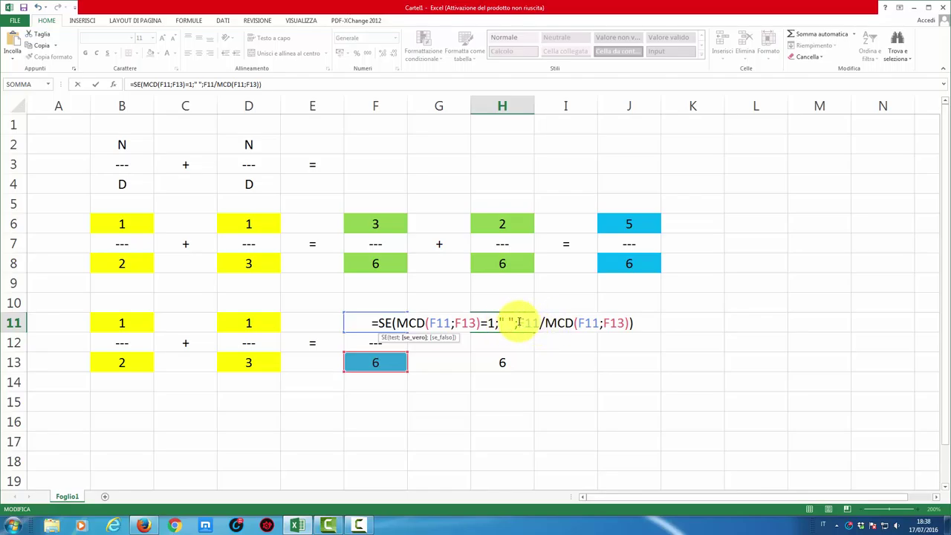
drag(519, 323, 628, 322)
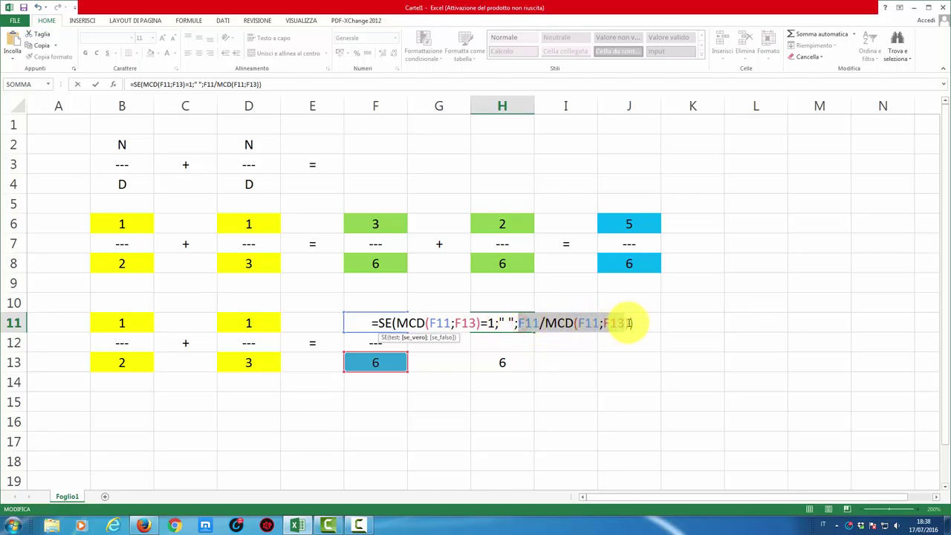
click(518, 322)
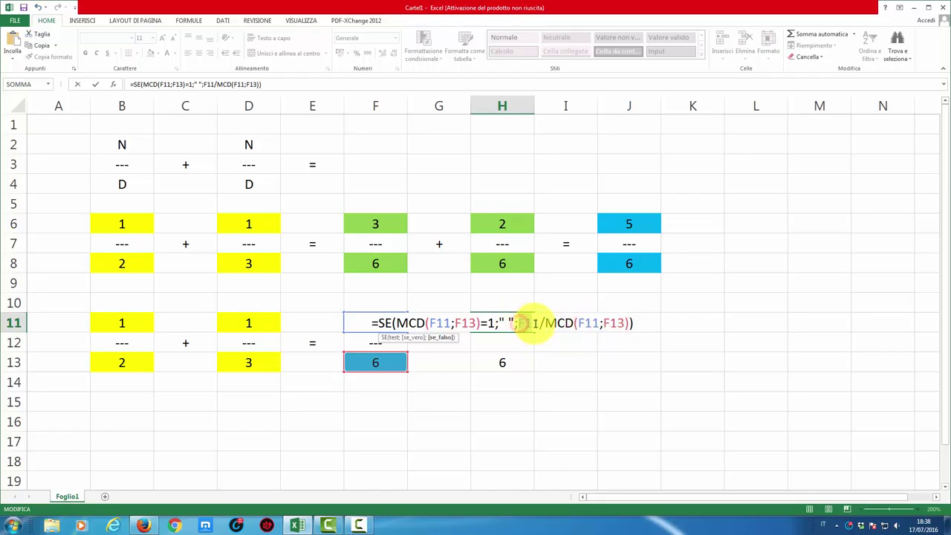
text(;)
click(546, 323)
drag(546, 322, 623, 322)
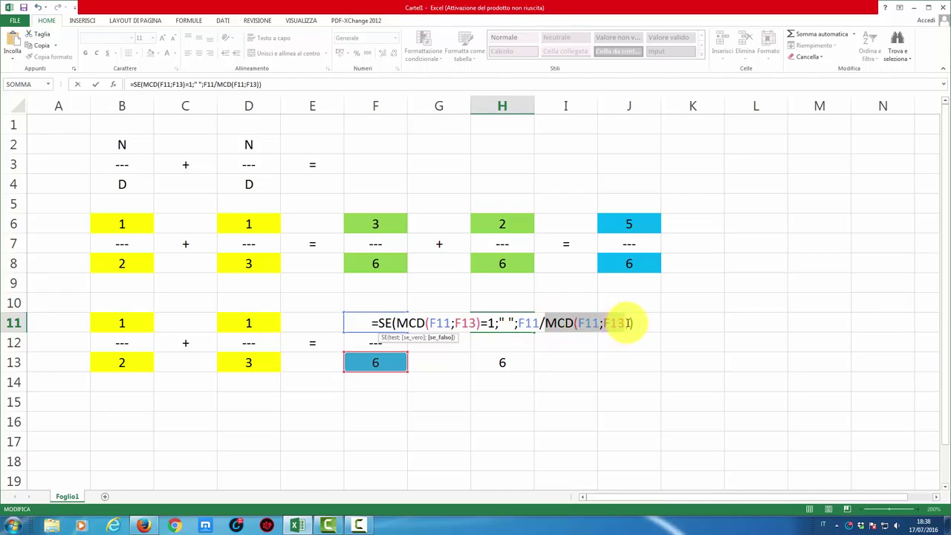
click(523, 322)
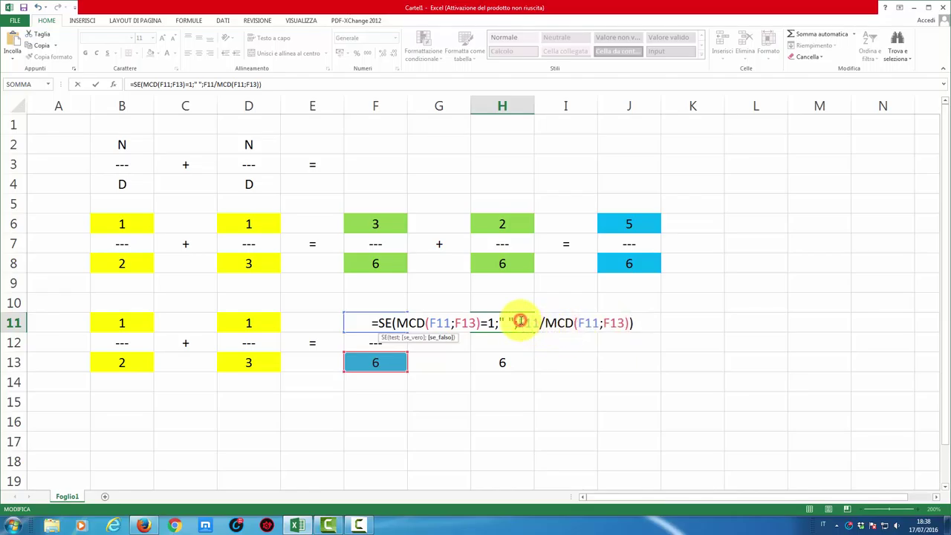
drag(520, 323, 630, 322)
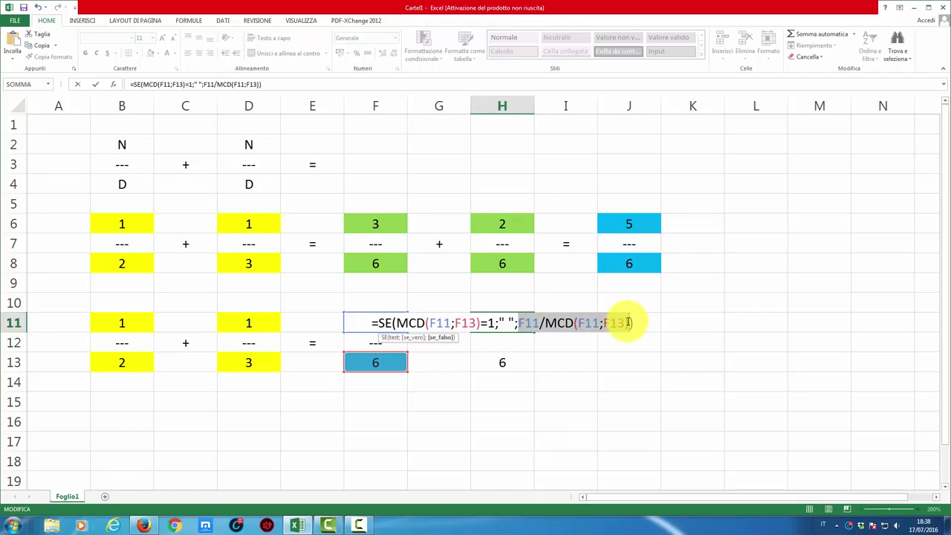
key(Return)
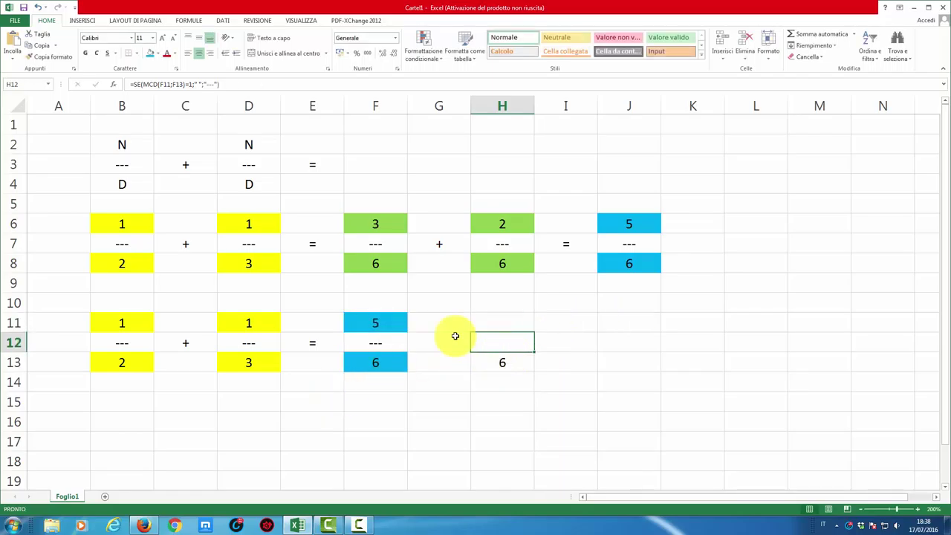
click(119, 327)
text(0)
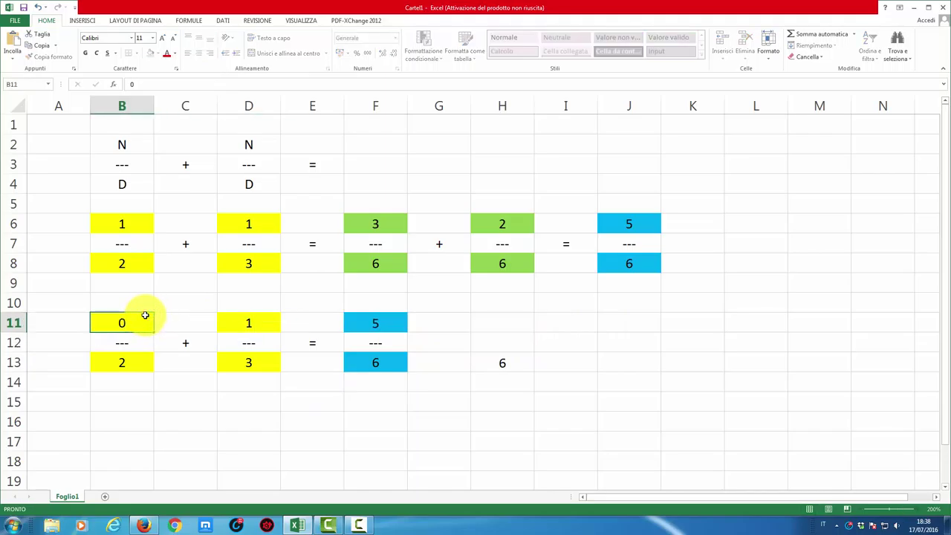
key(Return)
click(502, 321)
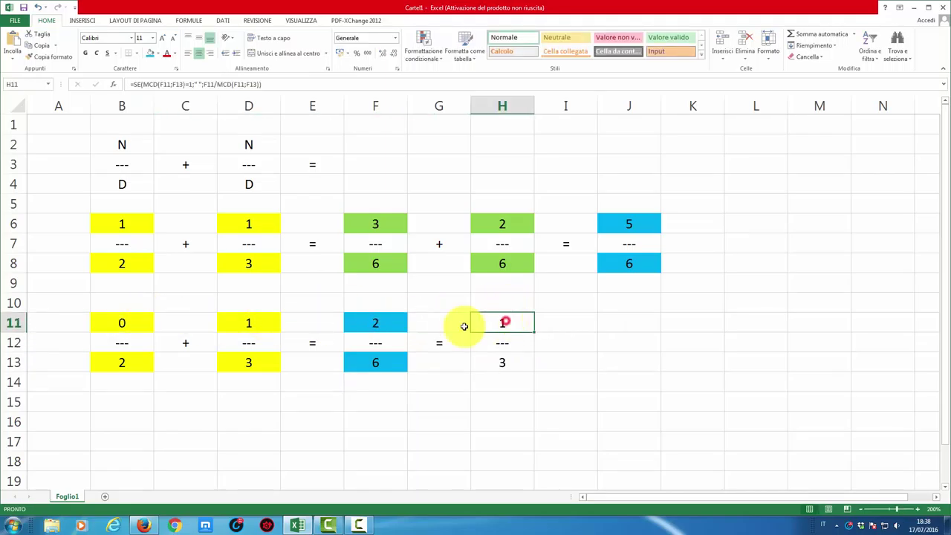
click(125, 322)
text(1)
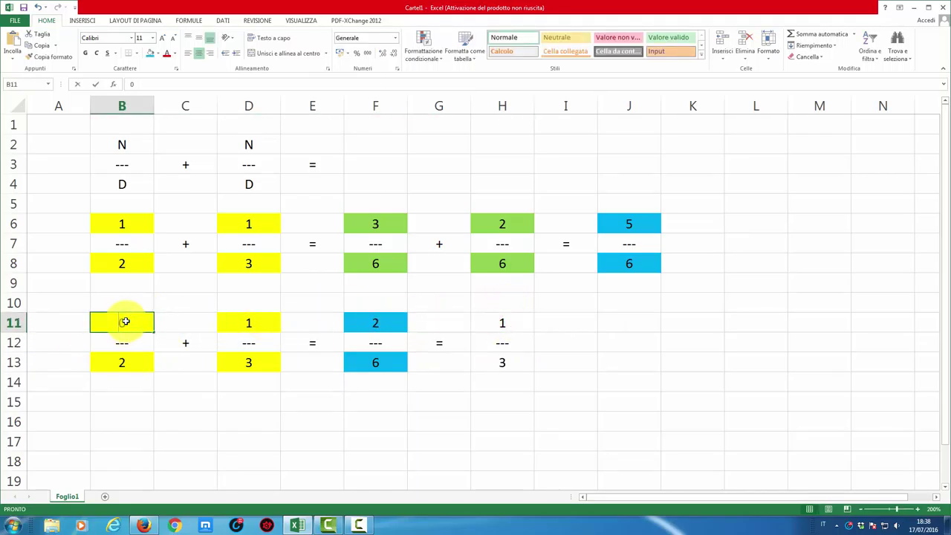
key(Return)
double_click(502, 323)
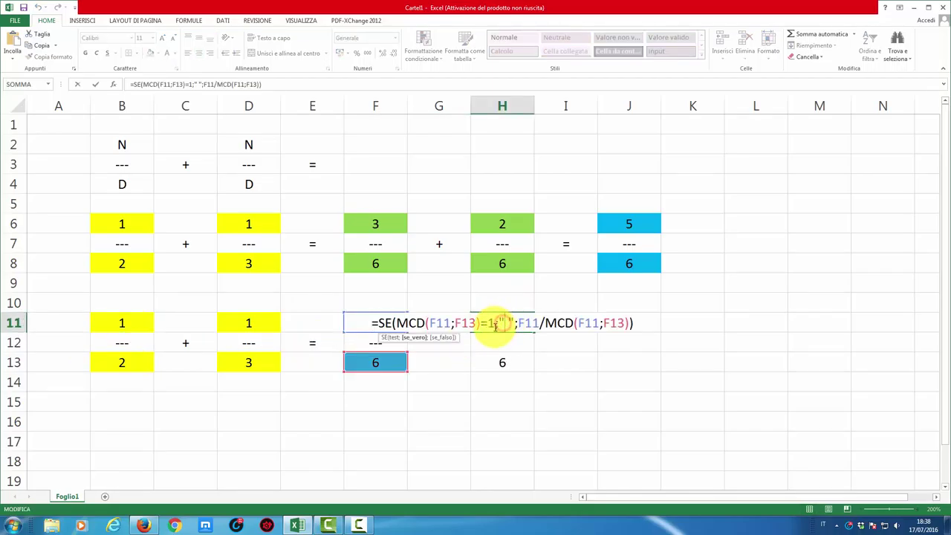
key(Escape)
double_click(513, 362)
Rewrite H13 as =SE(MCD(F11;F13)=1;" ";F13/MCD(F11;F13)) and confirm it.
click(450, 362)
text(=SE(MCD(F11;F13)=1;" ";"F13/MCD(F11;F13)
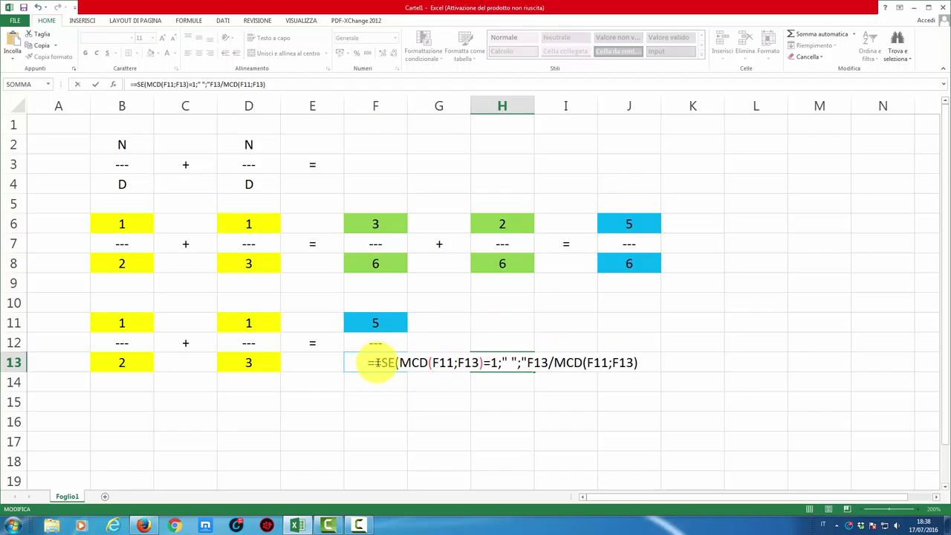
click(379, 362)
key(BackSpace)
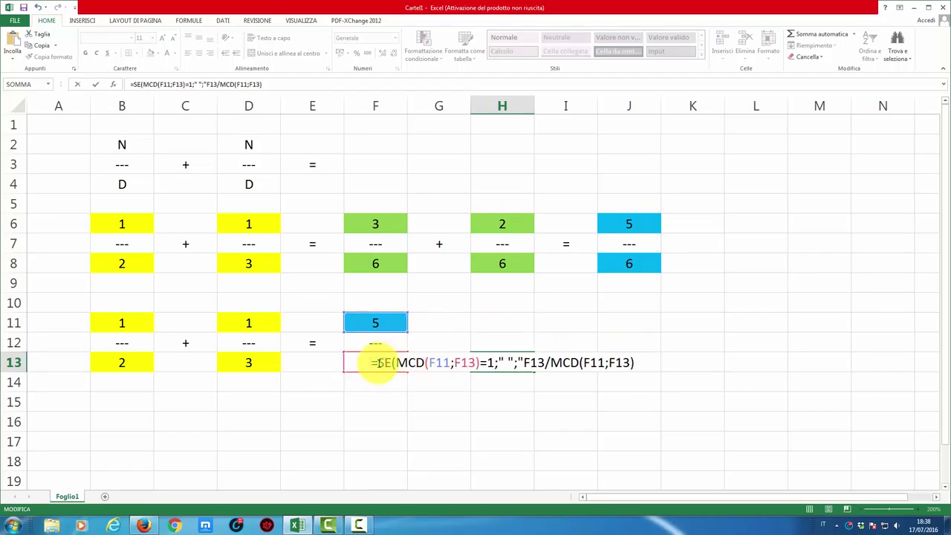
drag(379, 363, 524, 362)
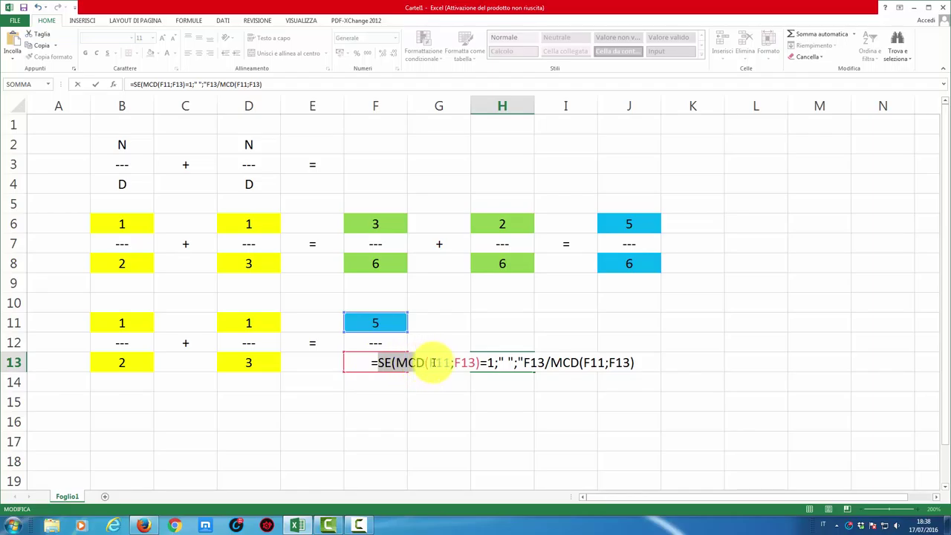
click(522, 363)
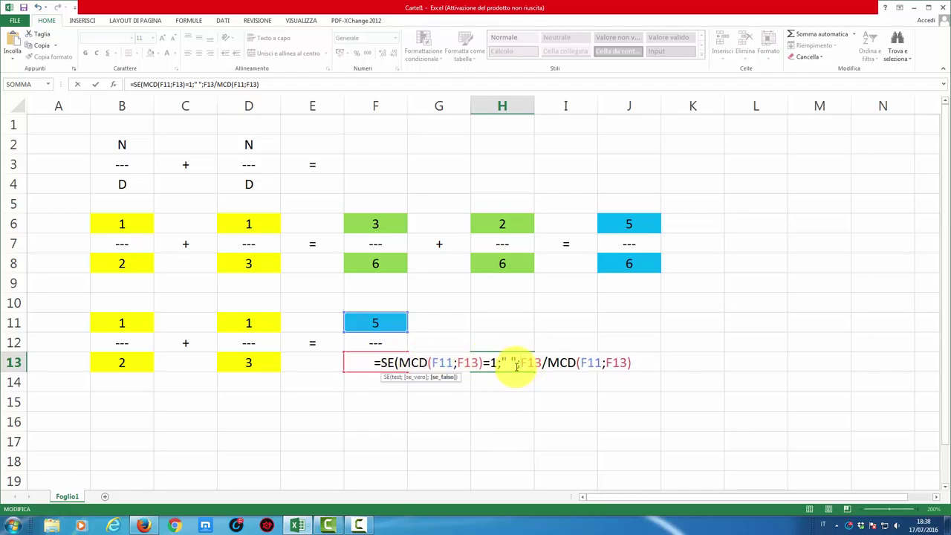
click(635, 361)
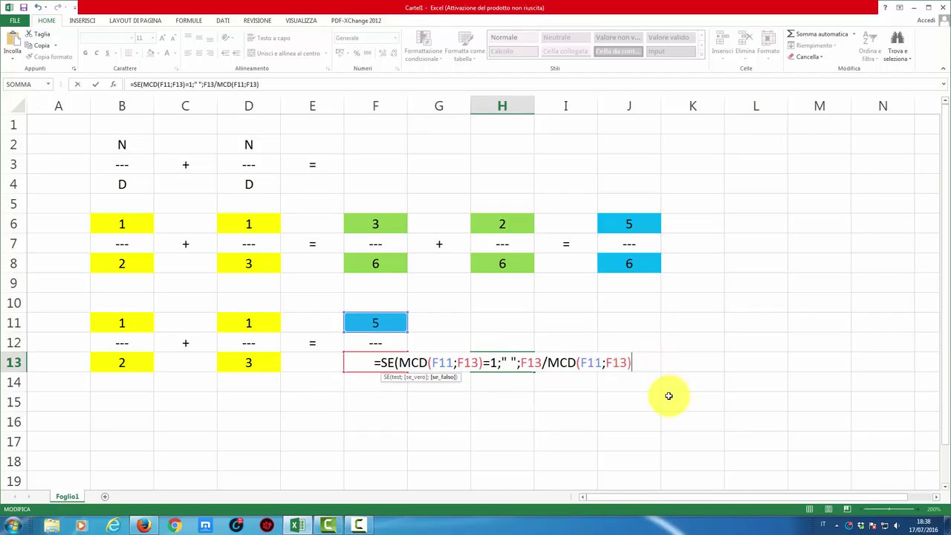
text())
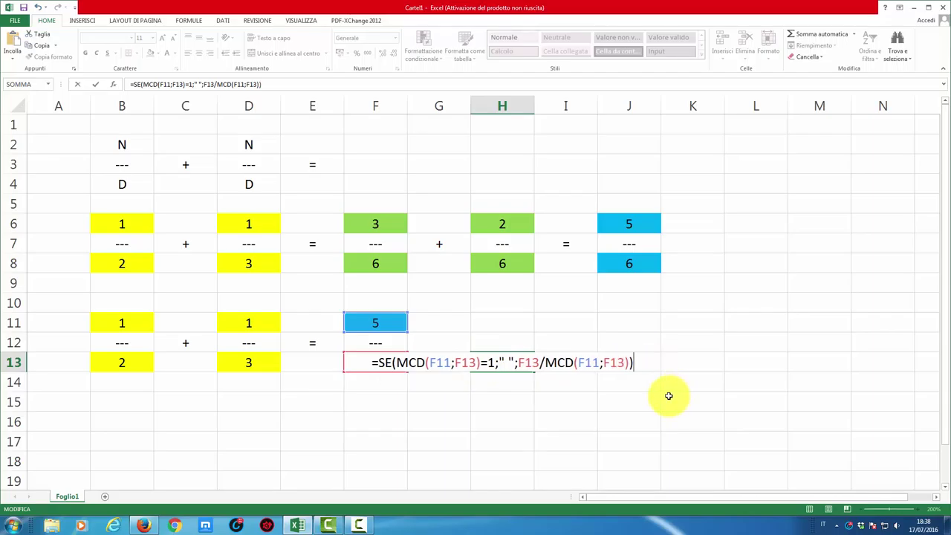
key(Return)
click(496, 360)
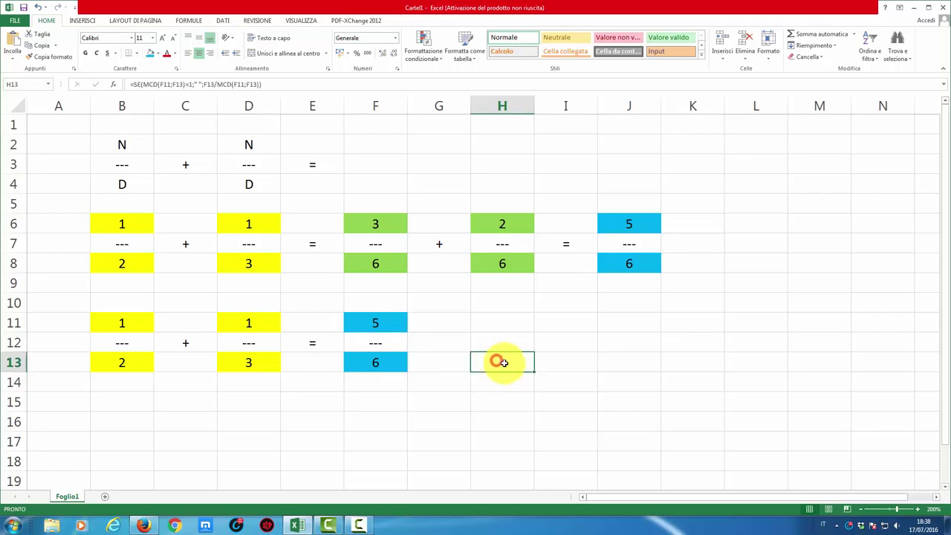
click(448, 323)
Select G11:H13, test B11 with 0, then set B11 to 5 so the sum reads 17/6.
drag(448, 323, 501, 361)
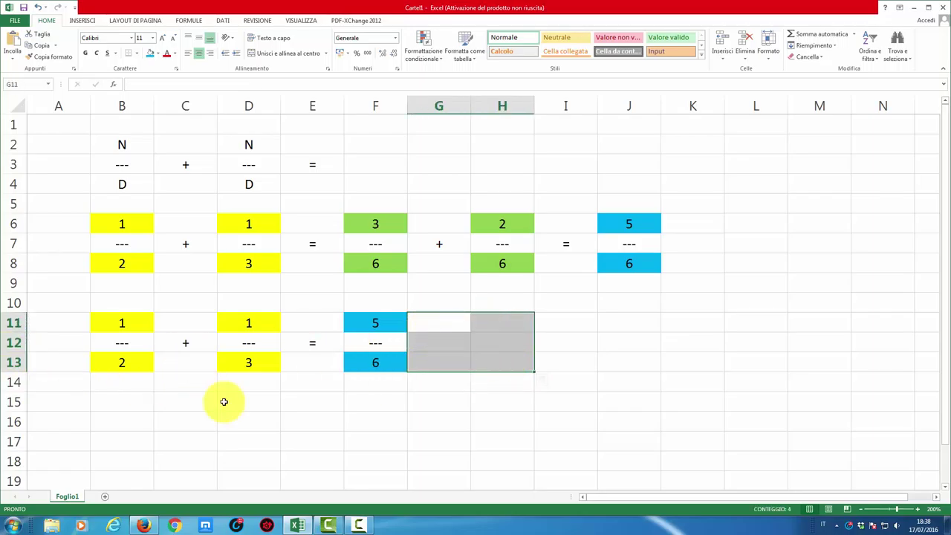
click(125, 324)
text(0)
key(Return)
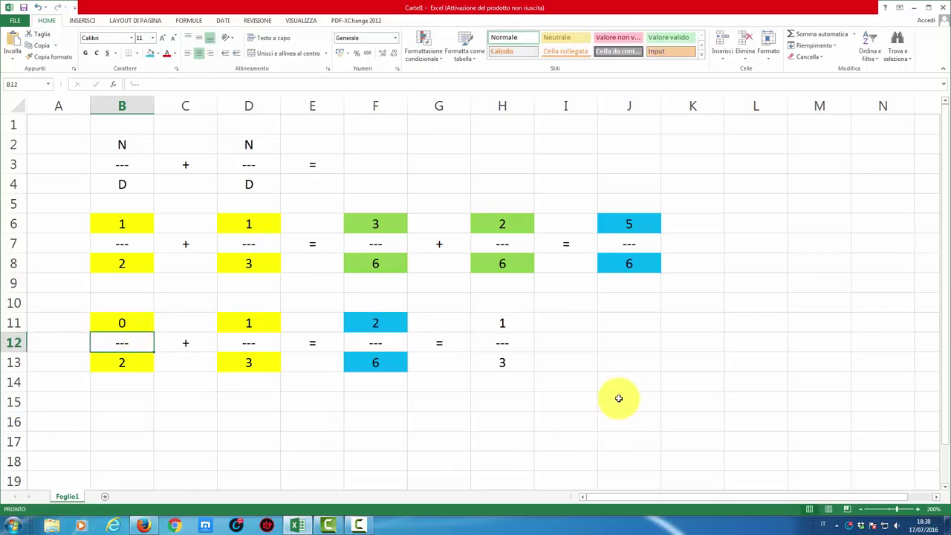
click(128, 321)
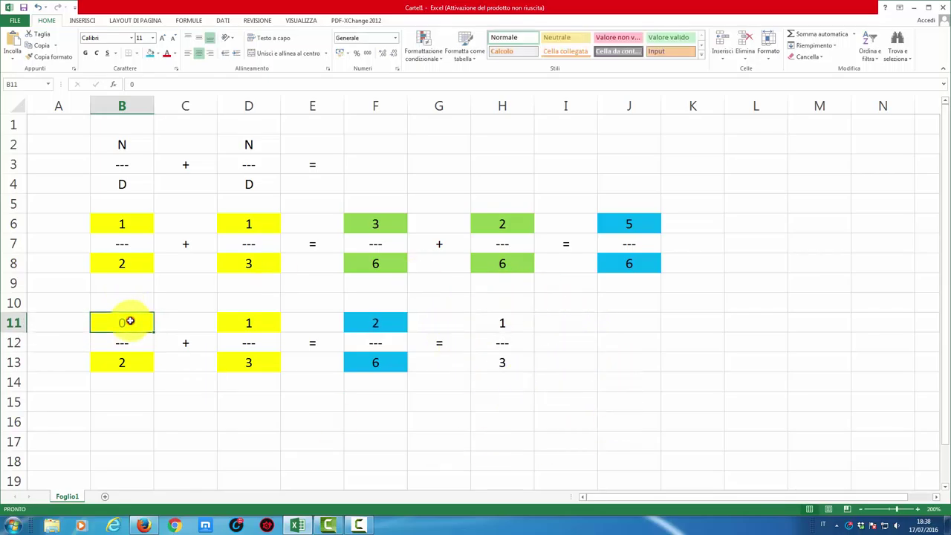
text(5)
key(Return)
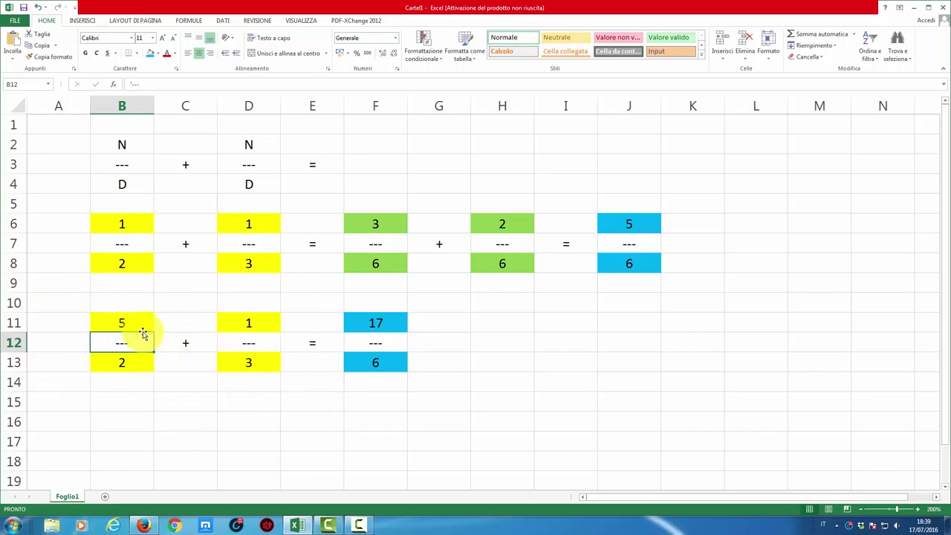
Enter -5 in B11 and select the G11:H13 cells now showing #NUM! errors.
double_click(119, 324)
text(-)
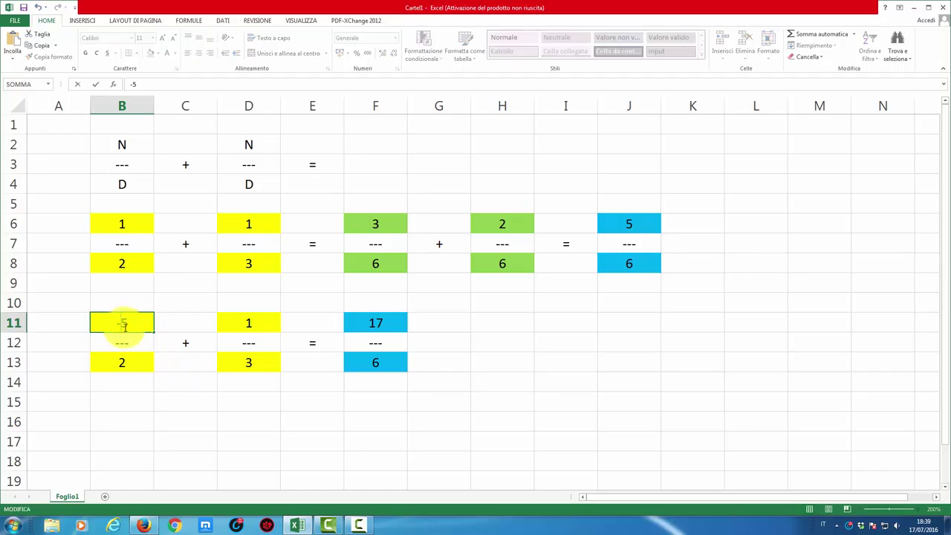
key(Return)
click(124, 322)
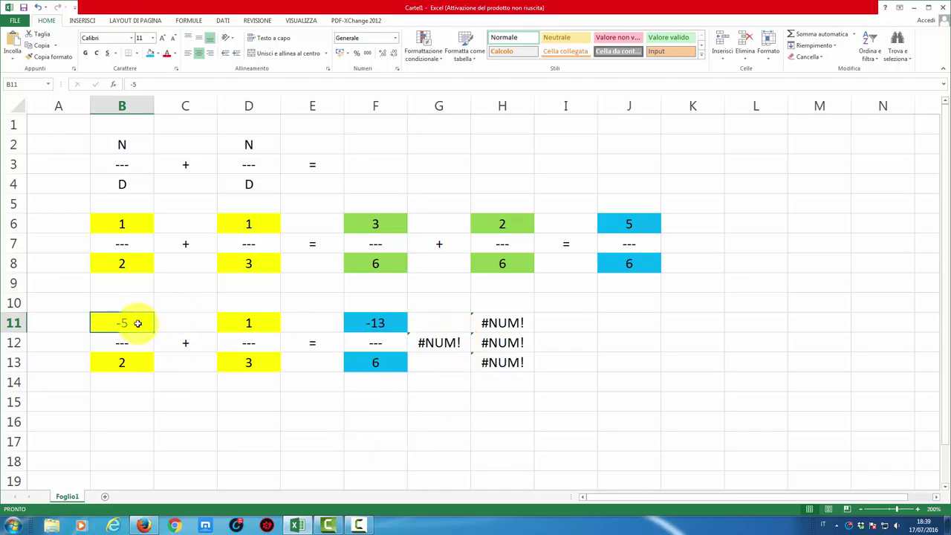
drag(445, 343, 483, 326)
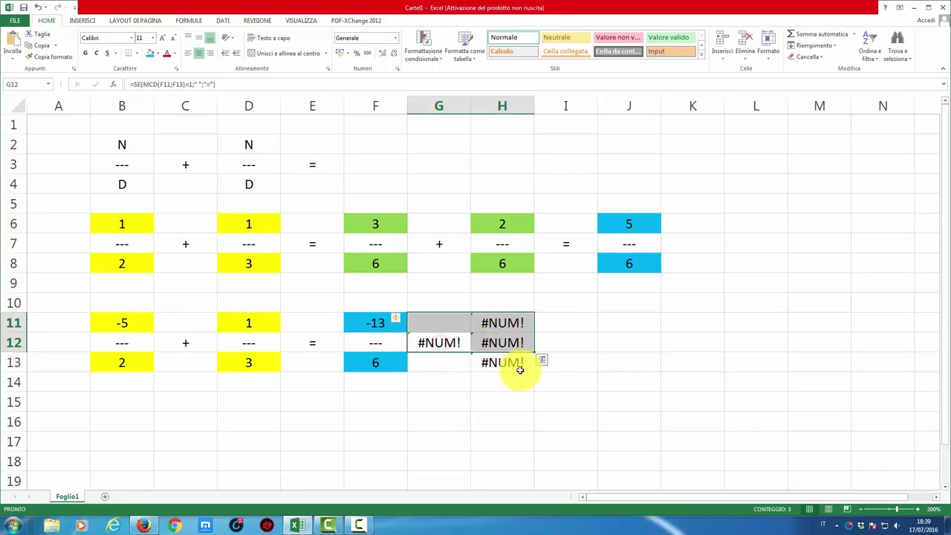
mouse_move(511, 373)
mouse_down()
mouse_move(518, 366)
mouse_move(436, 320)
mouse_up()
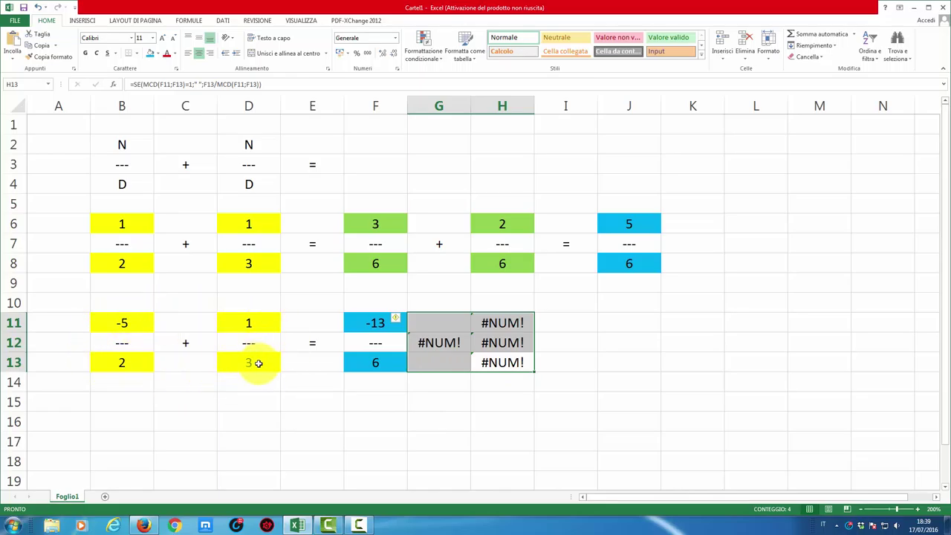
Open G12's formula and highlight its MCD(F11;F13) test and the F11 argument.
double_click(439, 342)
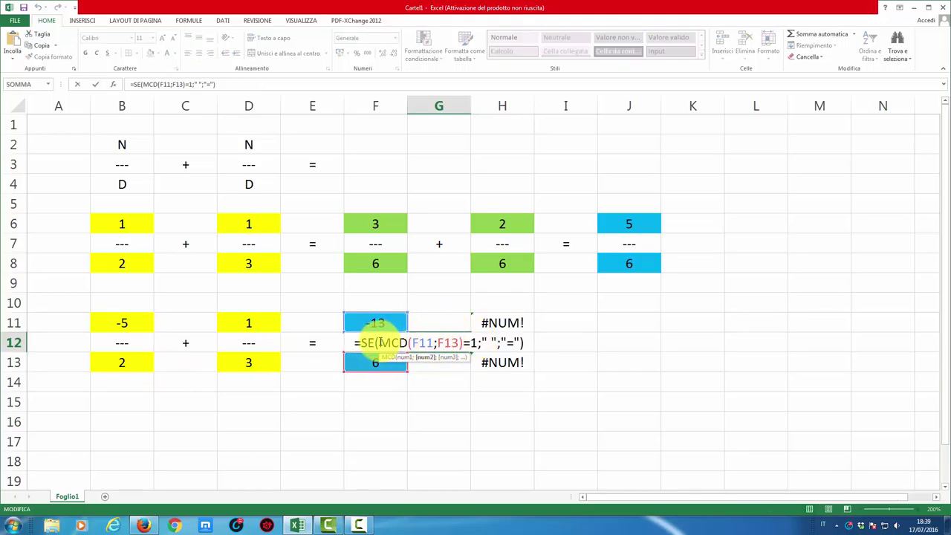
drag(379, 343, 458, 343)
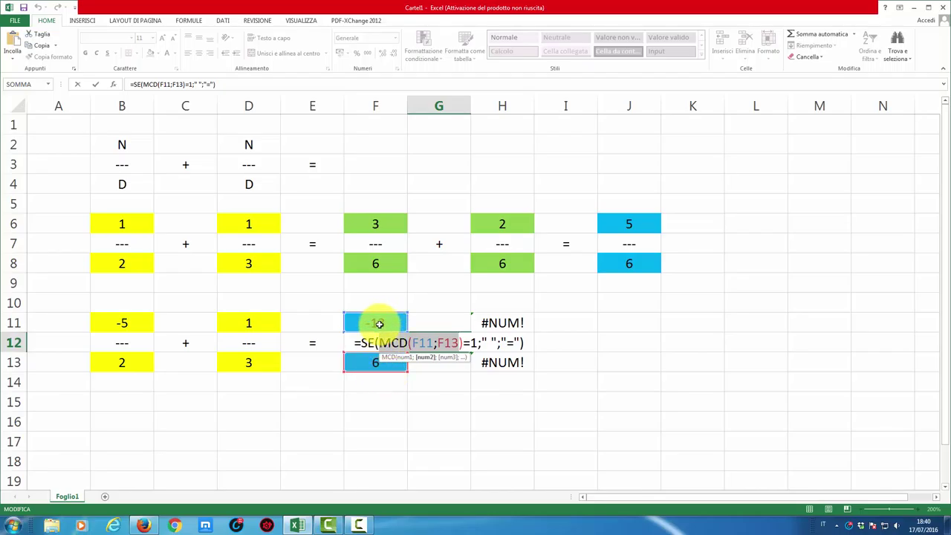
drag(379, 343, 418, 342)
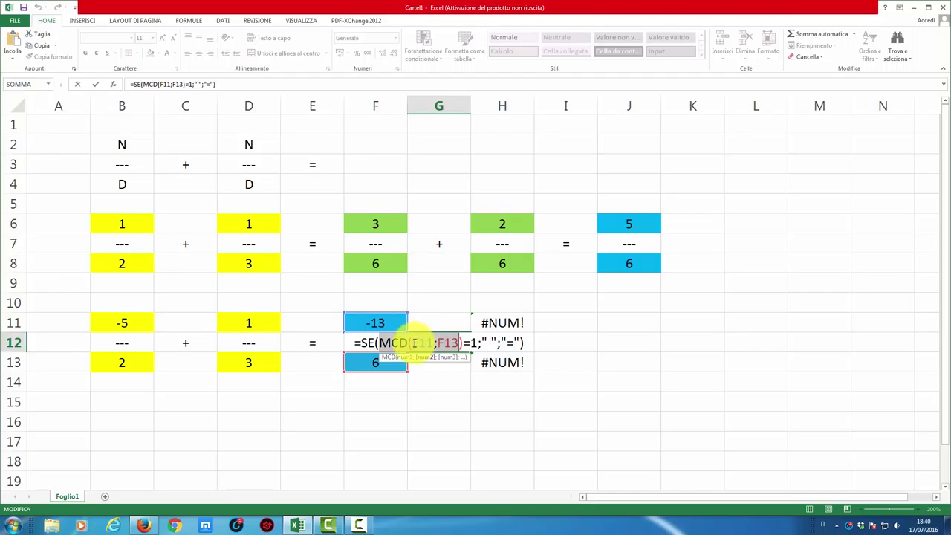
click(417, 345)
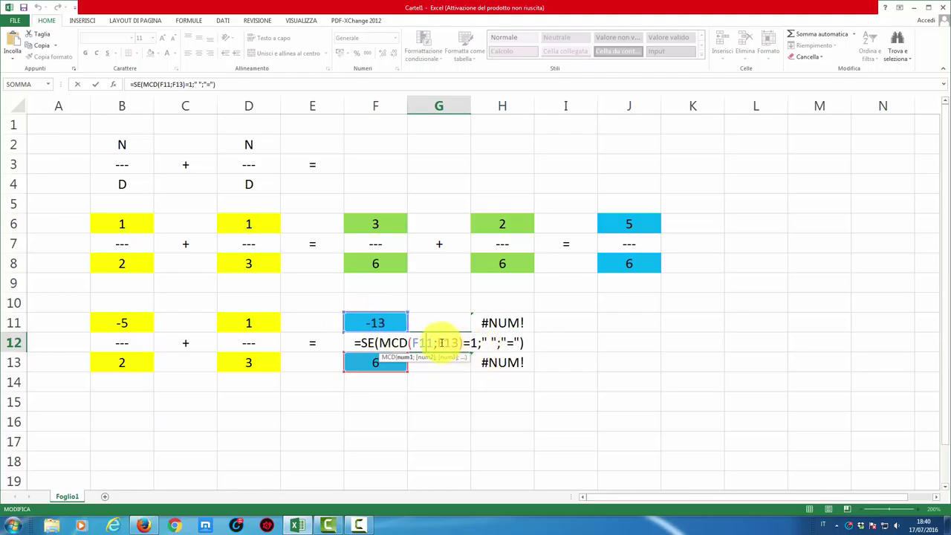
click(413, 343)
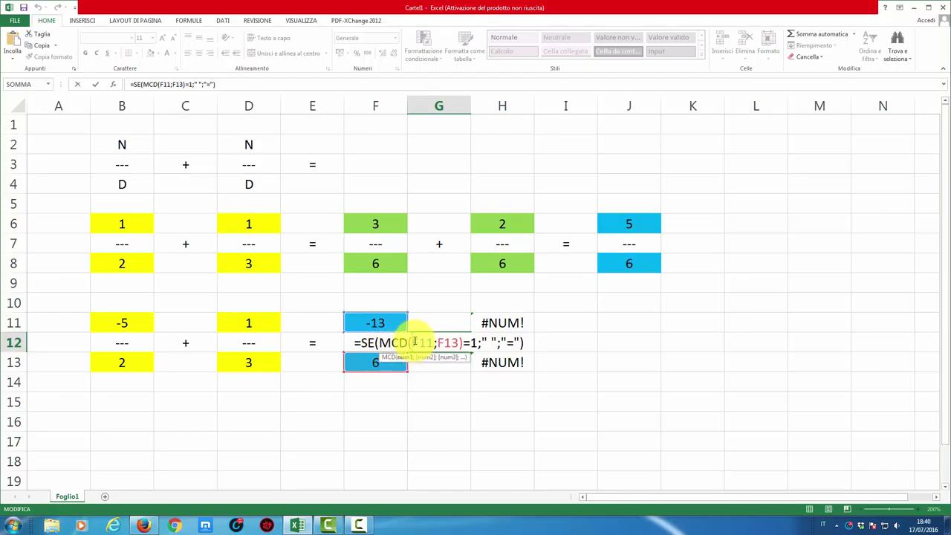
drag(413, 343, 456, 343)
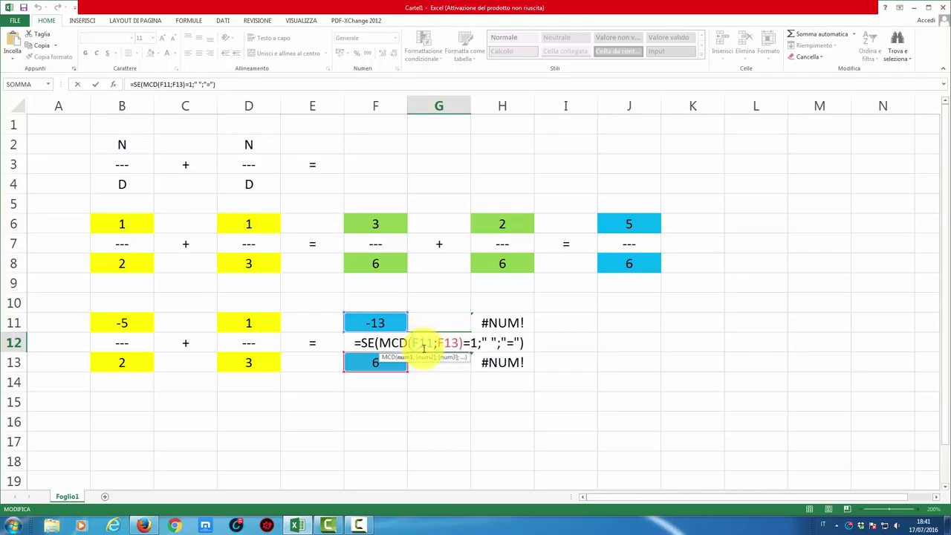
Change G12's test to MCD(ASS(F11);ASS(F13)) and commit the formula.
text(ASS)
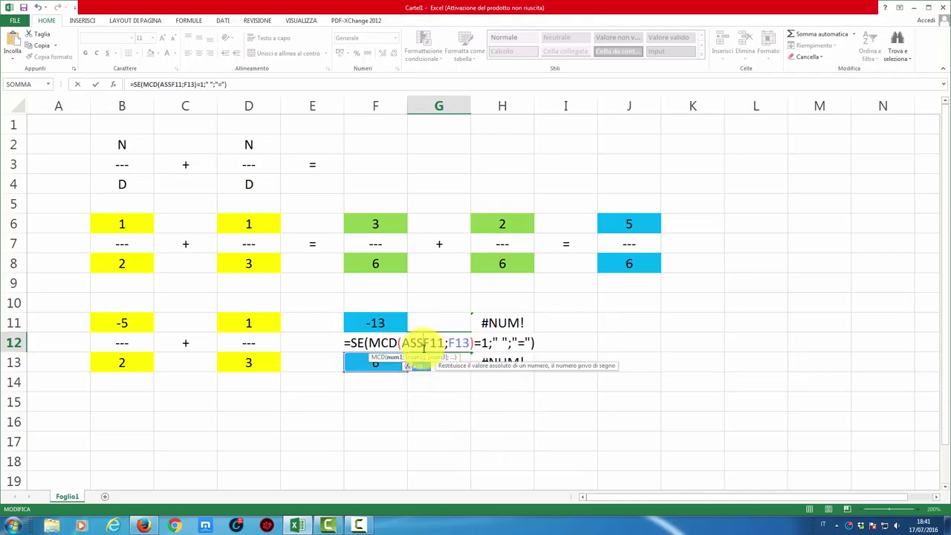
text((F11)
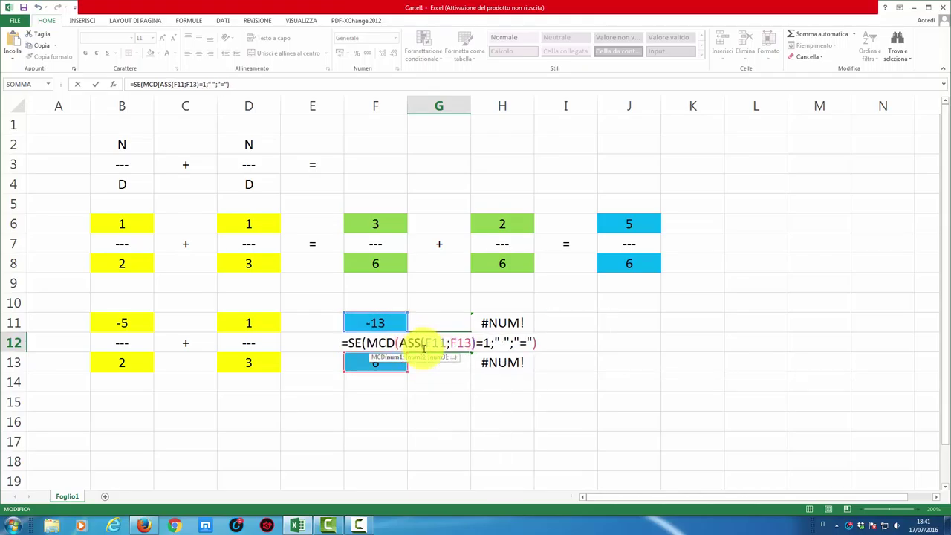
text())
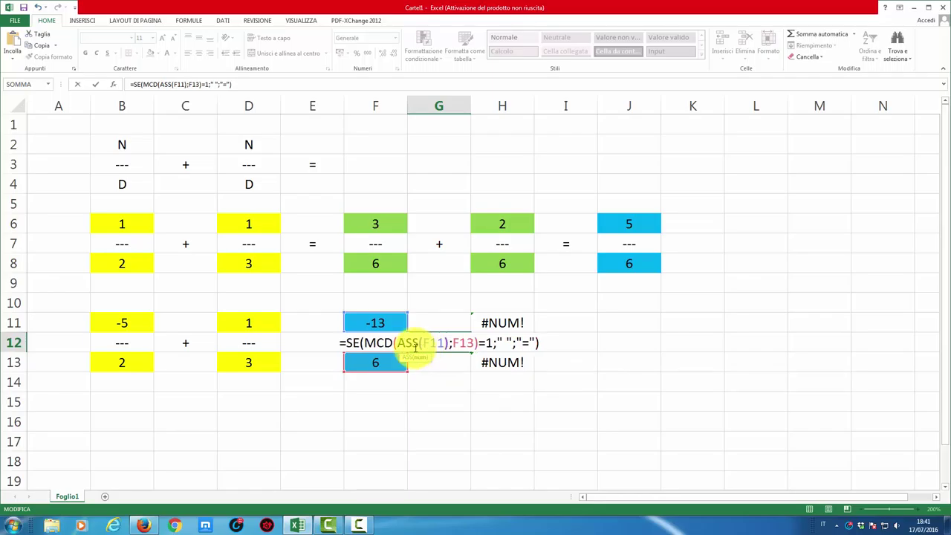
drag(397, 343, 433, 343)
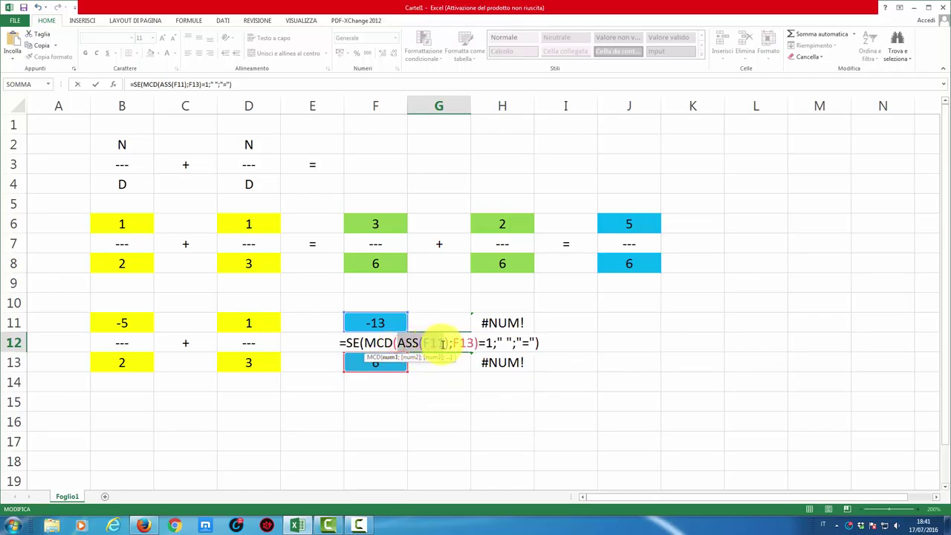
click(453, 343)
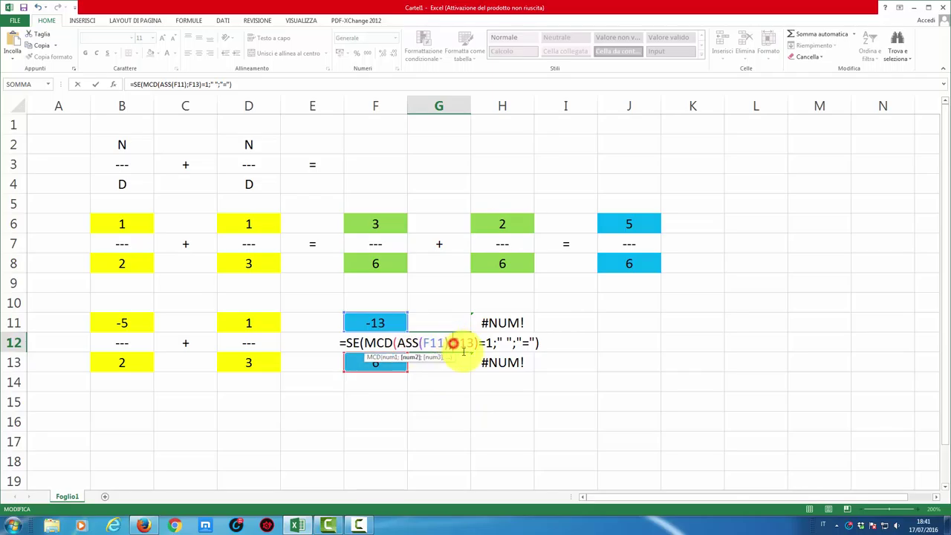
text(ASS)
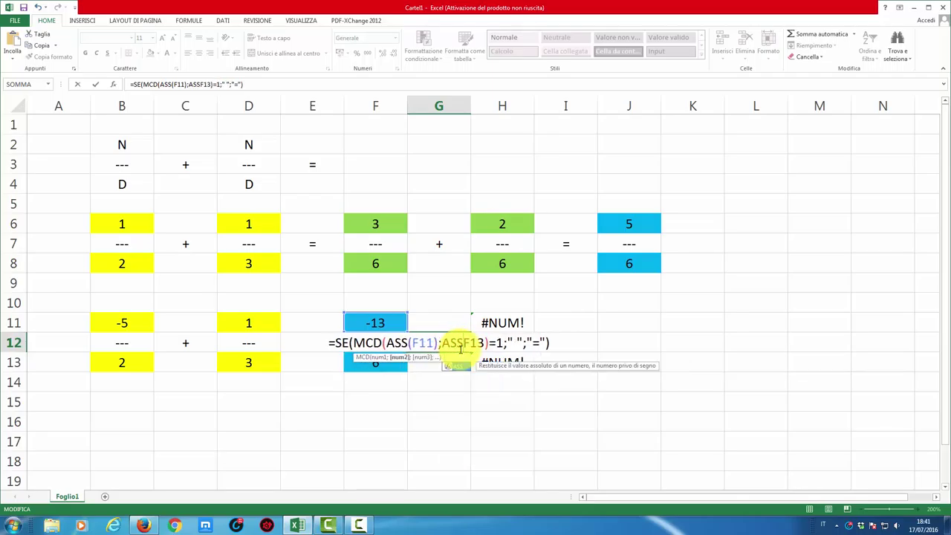
text((F11)
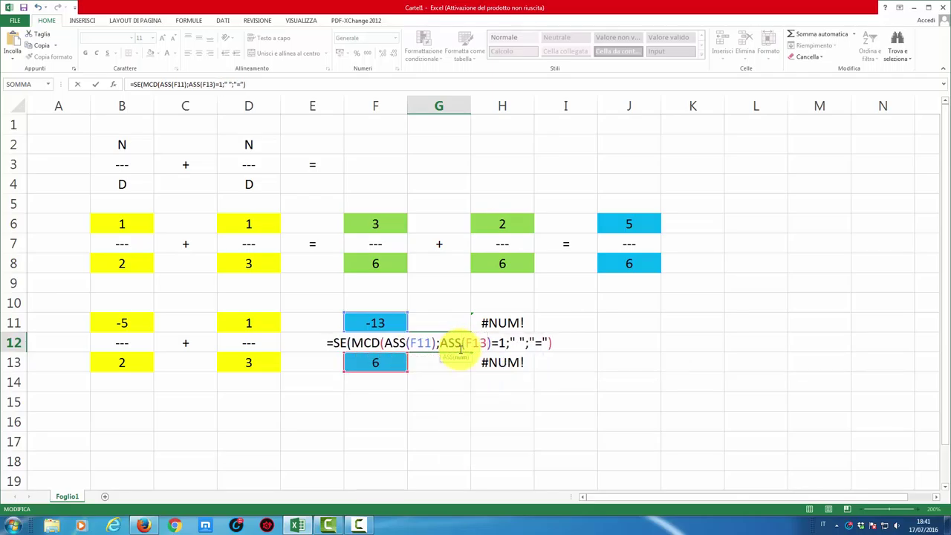
text())
key(Return)
Reopen G12 to verify its =SE(MCD(ASS(F11);ASS(F13))=1;" ";"=") formula.
click(453, 343)
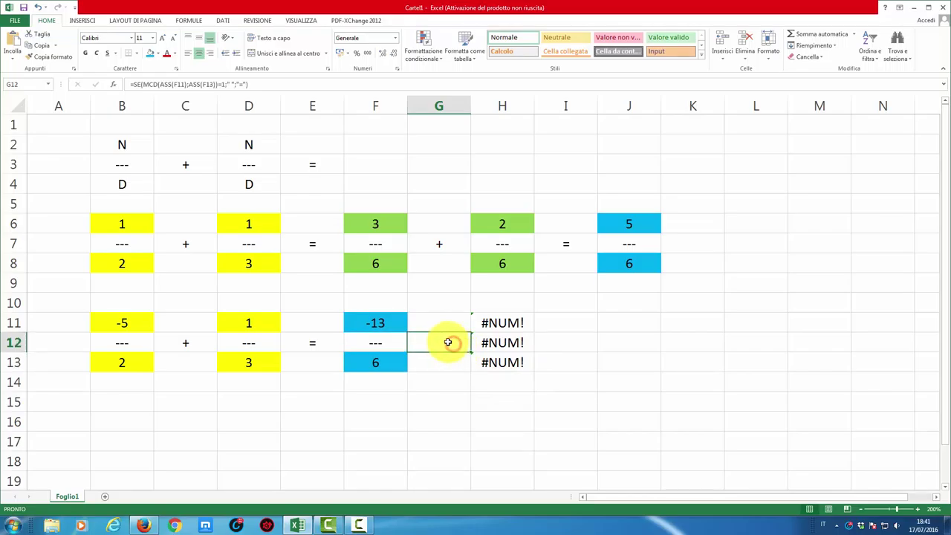
double_click(448, 342)
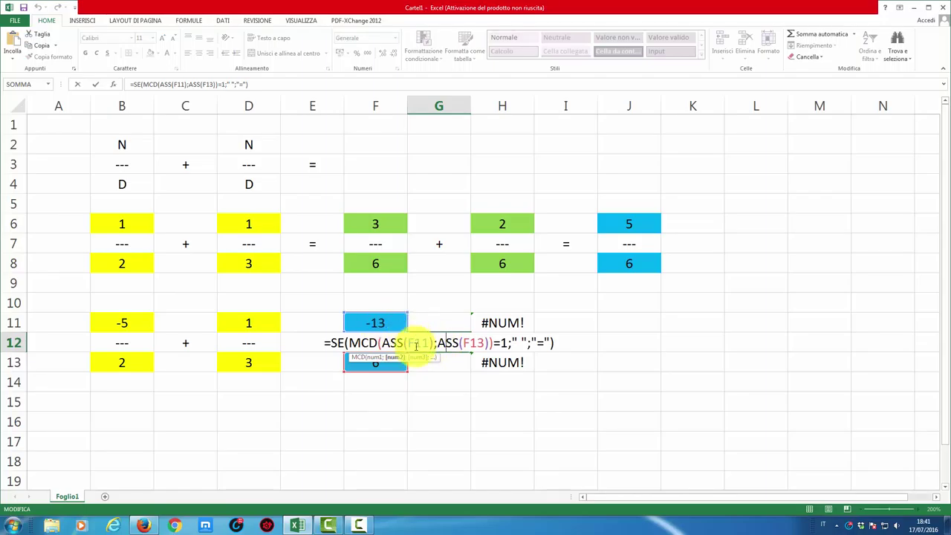
click(382, 367)
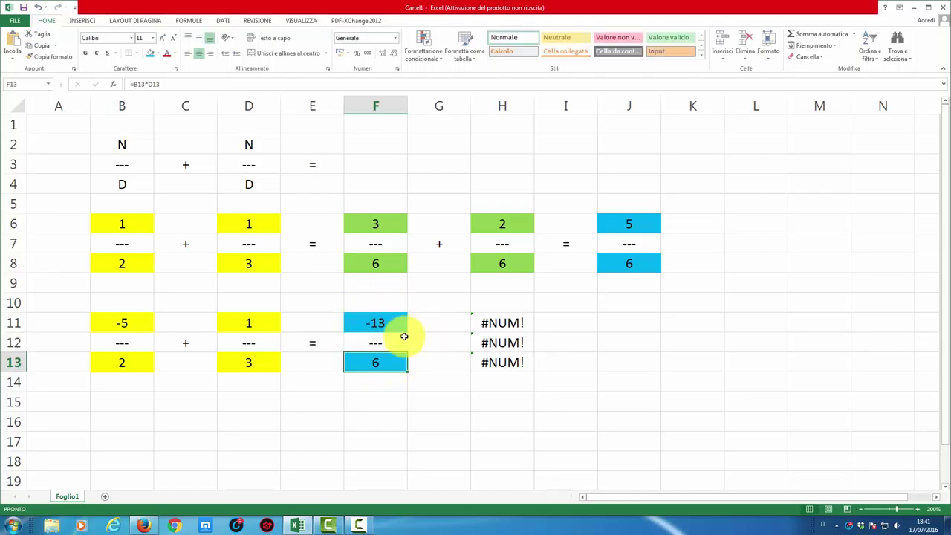
double_click(448, 342)
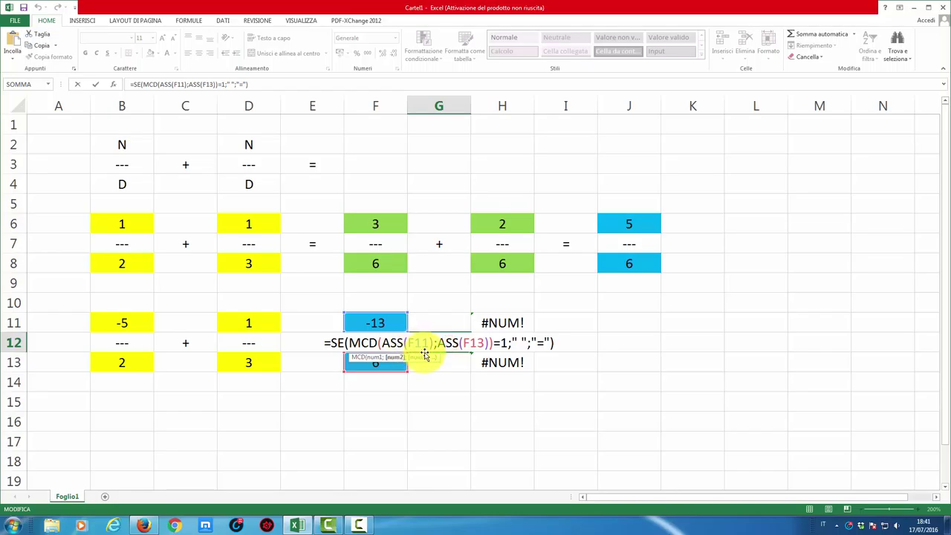
key(Escape)
Wrap F11 and F13 in ASS() in both MCD calls of the H11 formula.
click(491, 322)
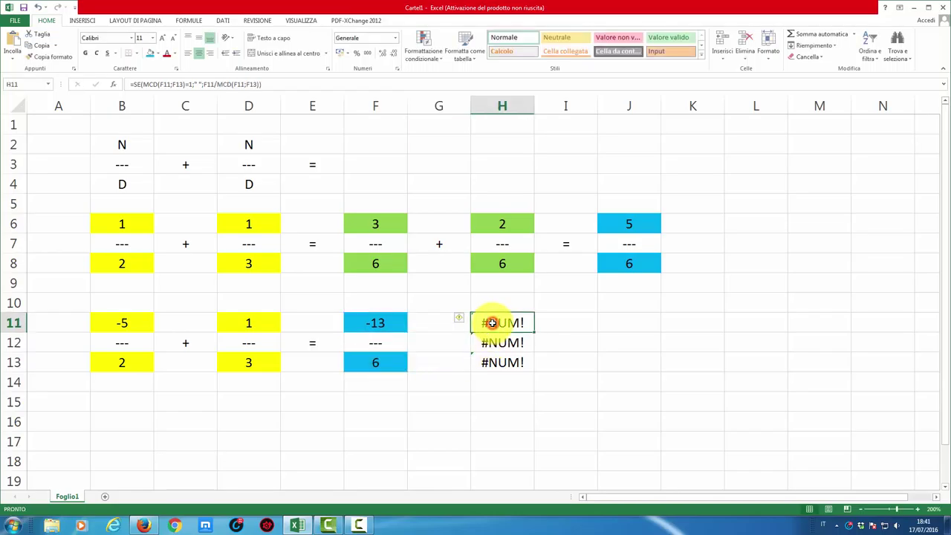
double_click(490, 322)
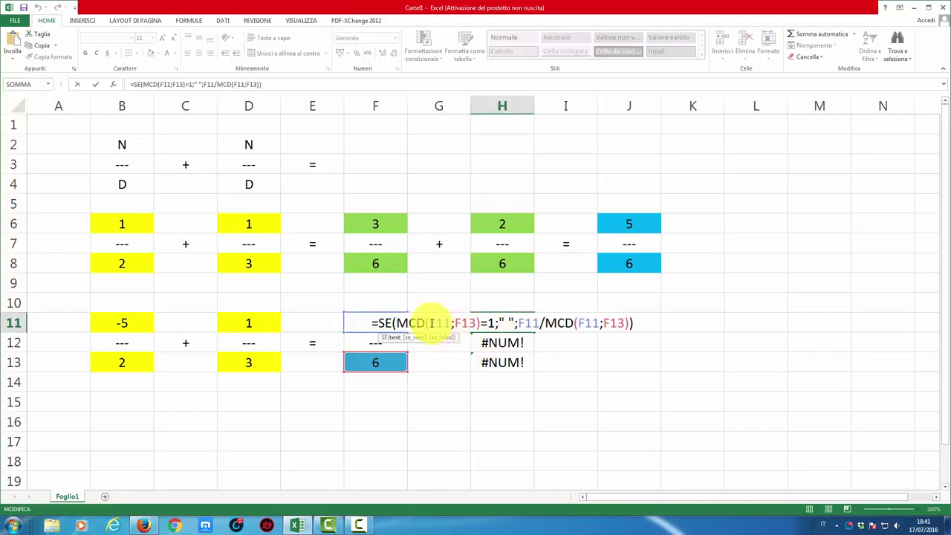
click(430, 322)
text(ASS()
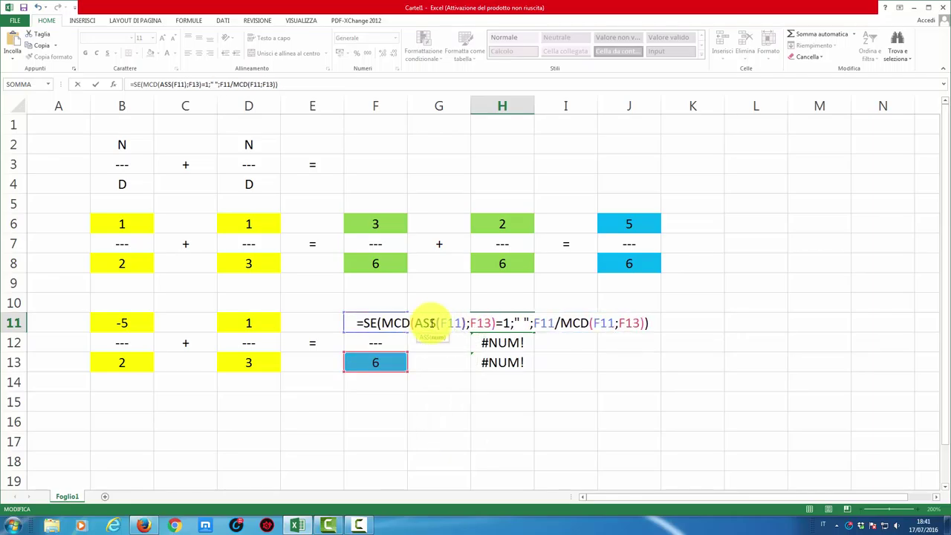
click(467, 322)
text())
click(471, 323)
text(A)
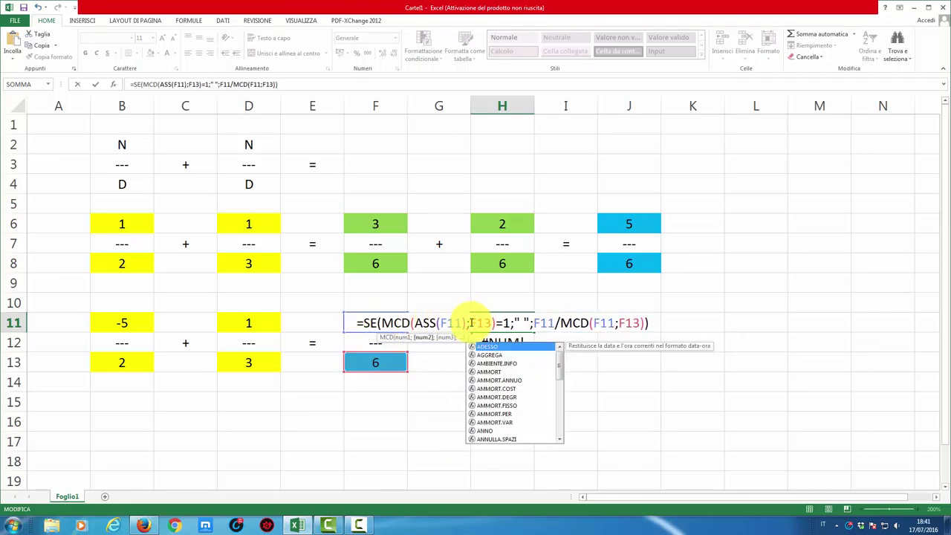
text(SS(F11)
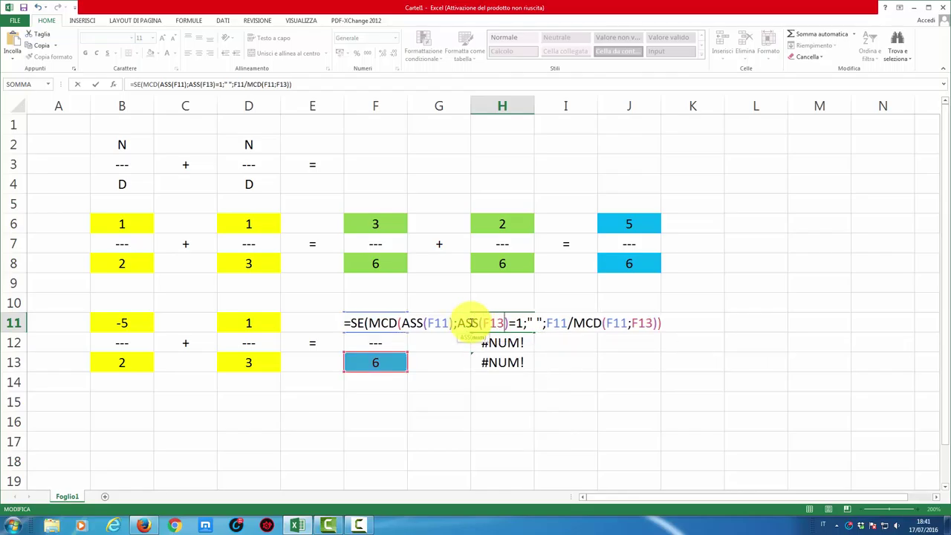
text())
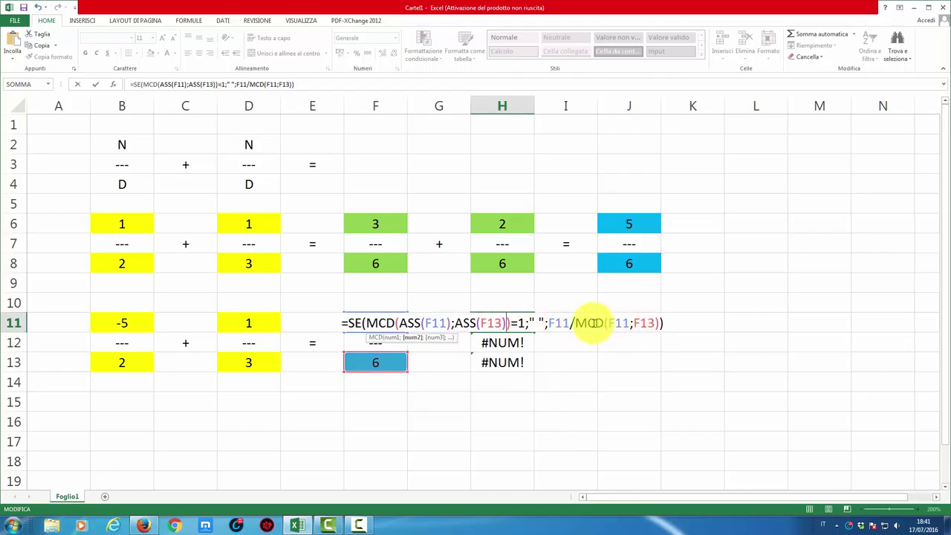
click(609, 323)
text(ASS)
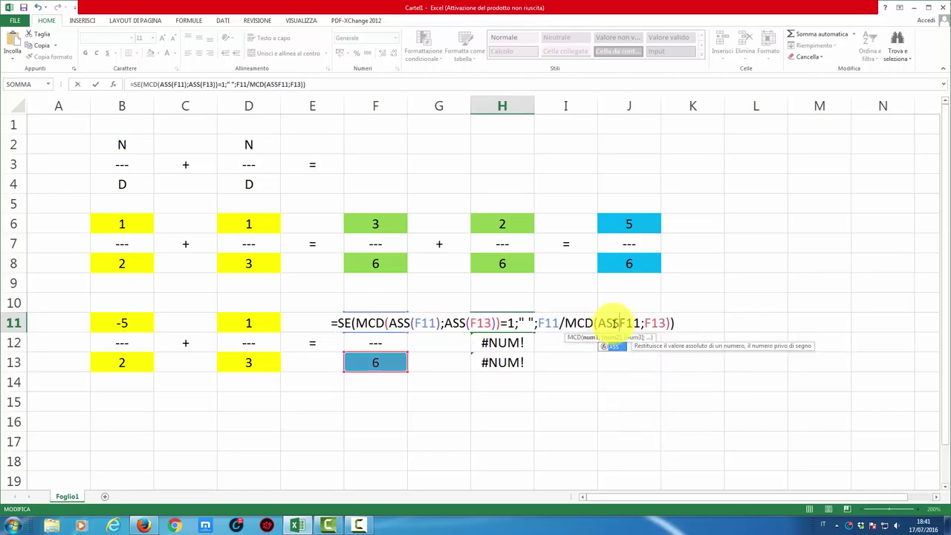
text((F11);)
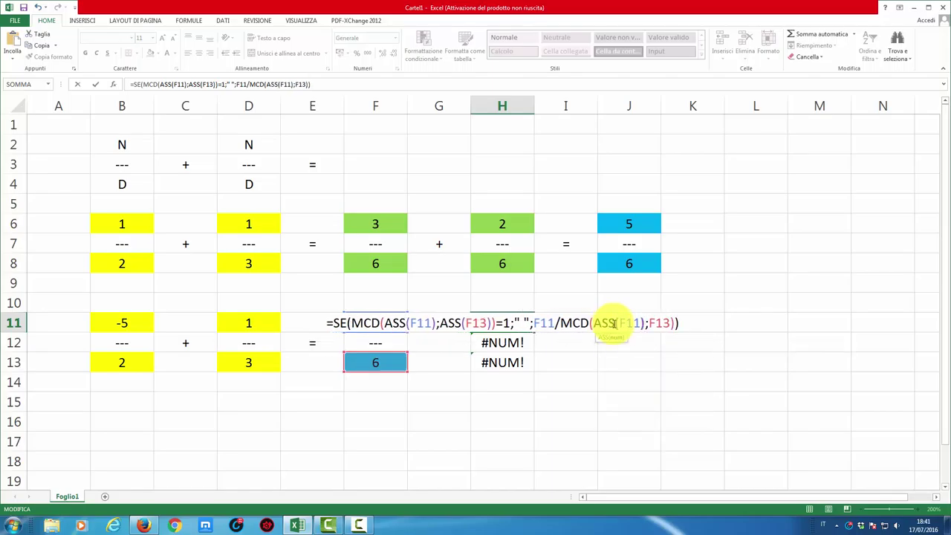
text(ASS()
key(Right)
key(Right)
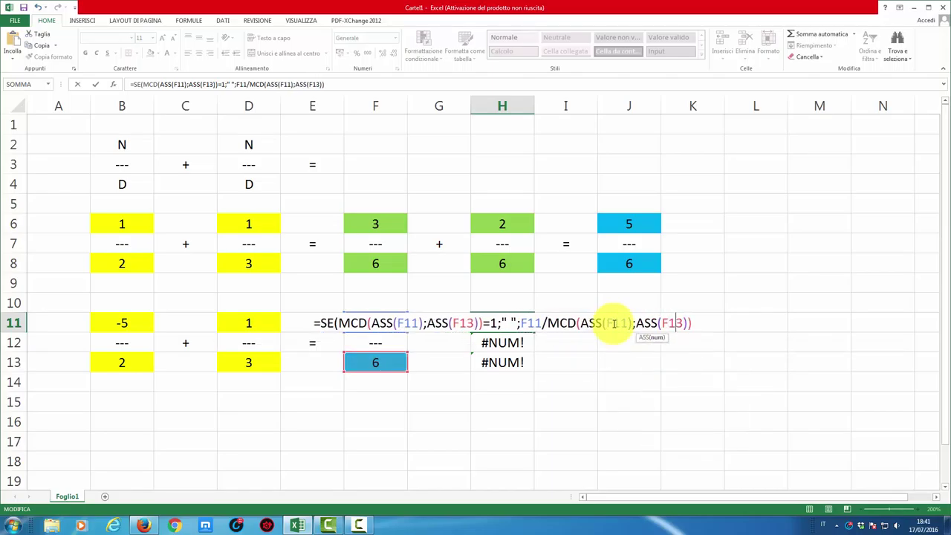
key(Right)
key(Right)
key(Right)
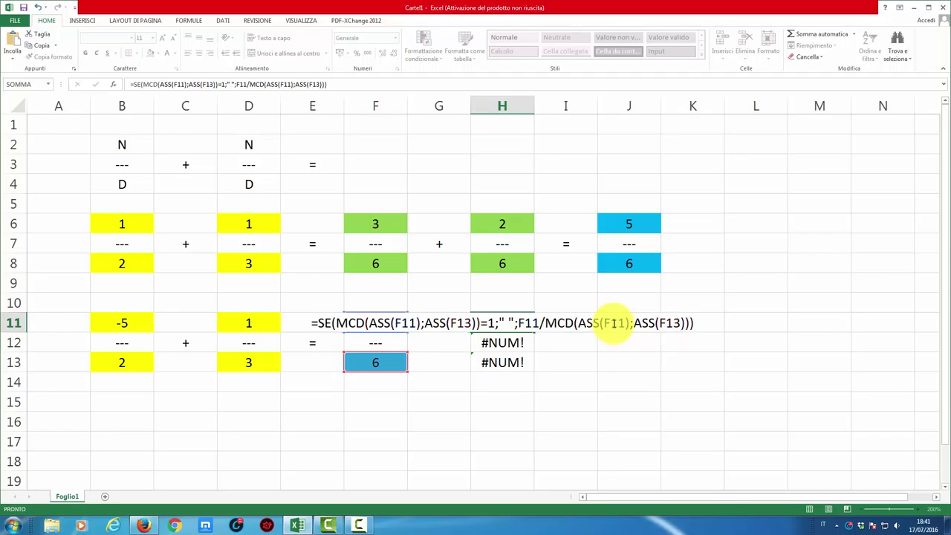
key(Return)
Wrap F11 and F13 in ASS() inside the H12 formula's MCD test.
double_click(517, 343)
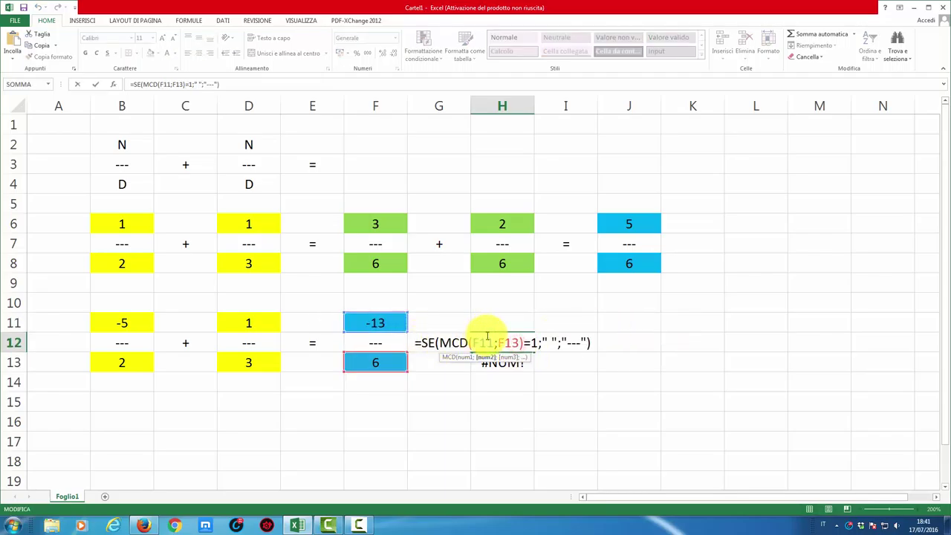
key(Escape)
double_click(496, 326)
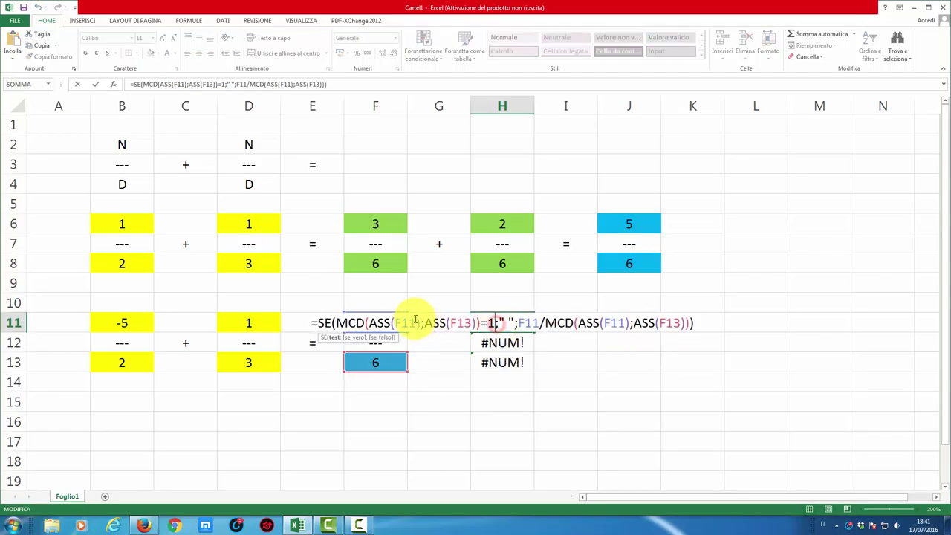
drag(368, 323, 392, 324)
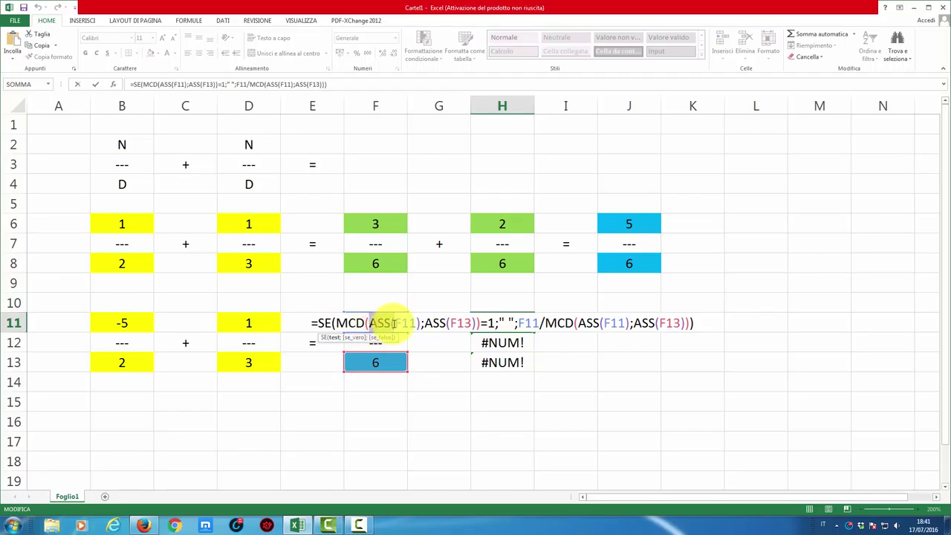
key(Escape)
double_click(504, 342)
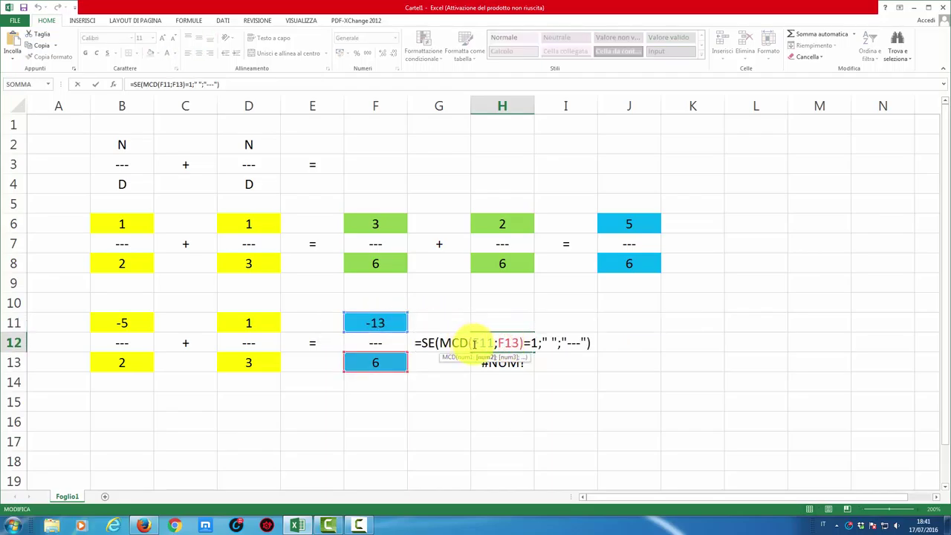
text(ASS()
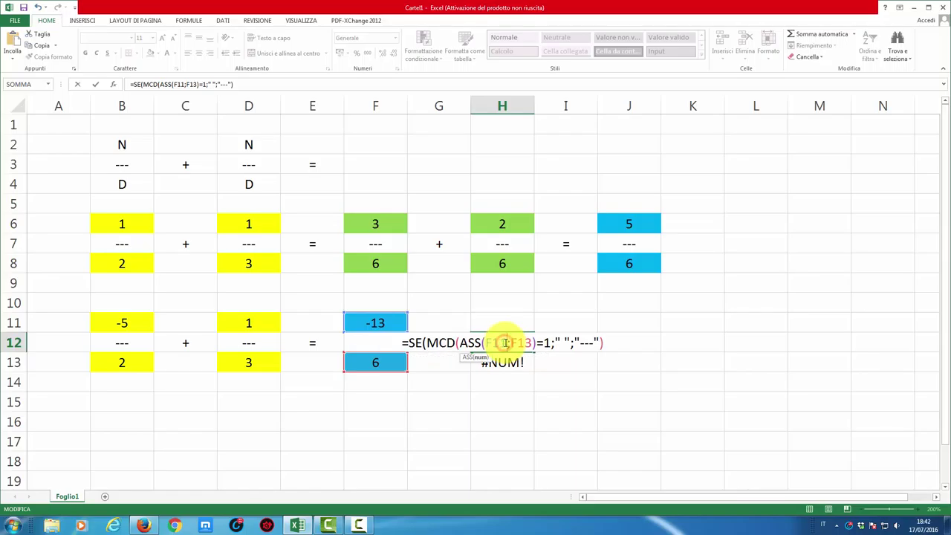
text())
click(515, 343)
text(ASS()
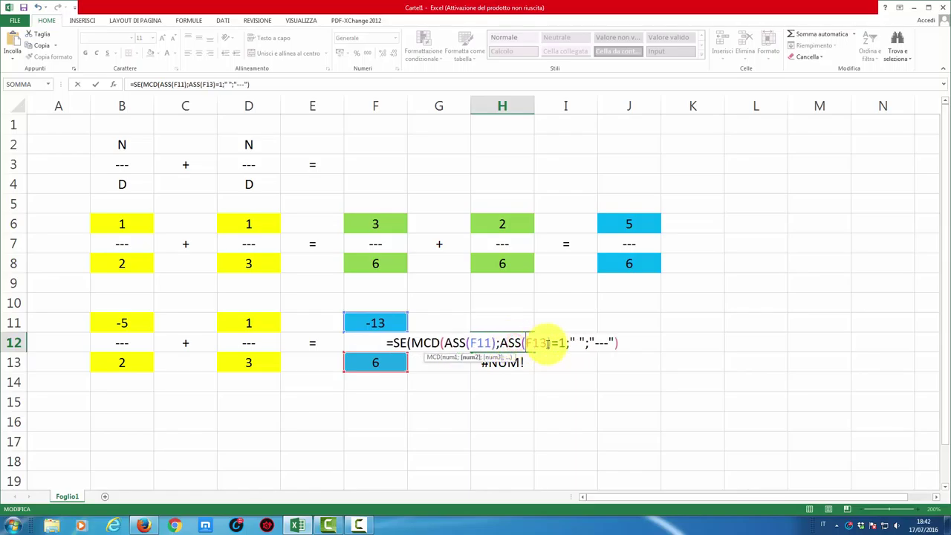
click(551, 343)
text())
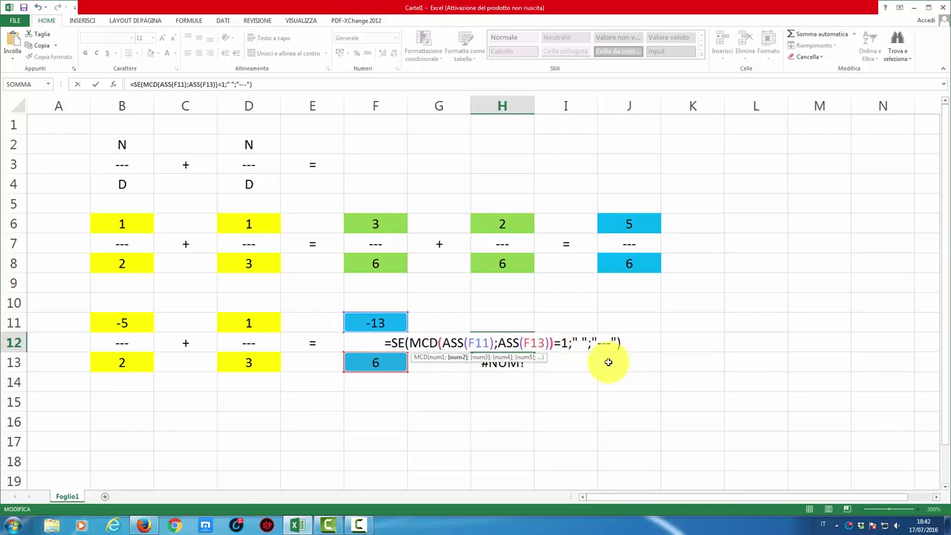
key(Return)
Rewrite H13 as =SE(MCD(ASS(F11);ASS(F13))=1;" ";F13/MCD(ASS(F11);ASS(F13))).
double_click(516, 362)
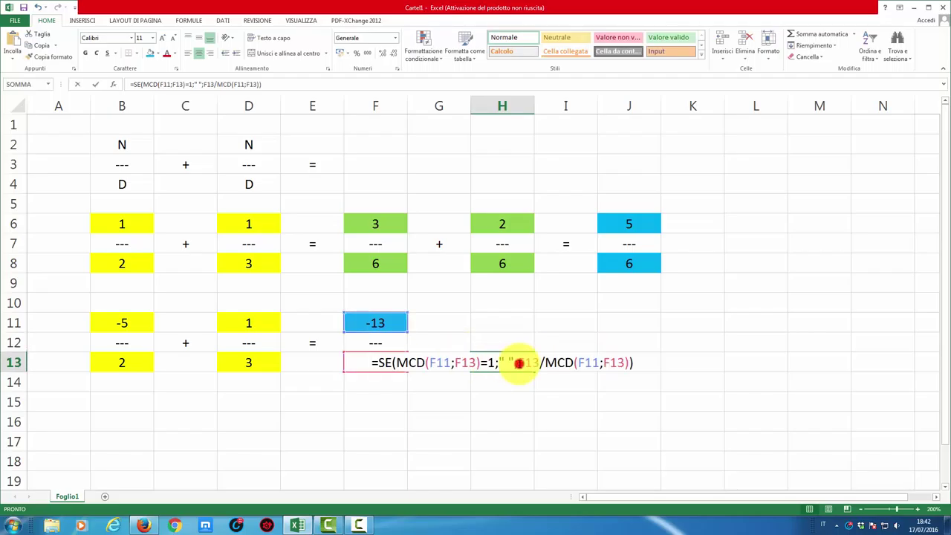
click(431, 364)
text(ASS()
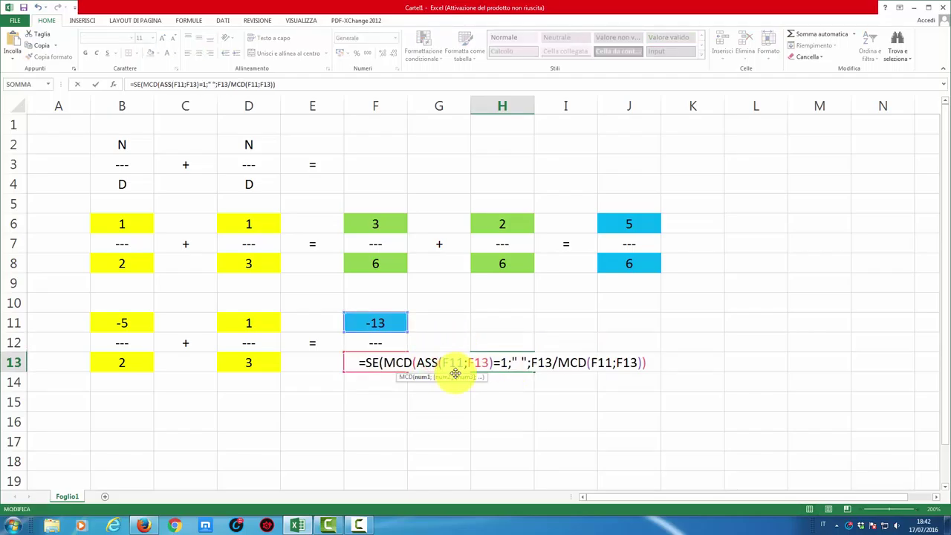
text())
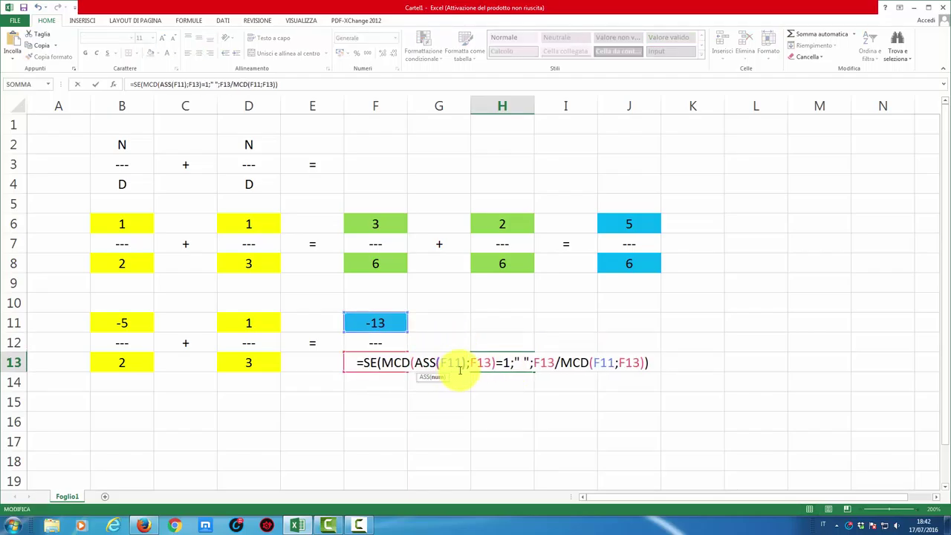
click(471, 363)
text(ASS()
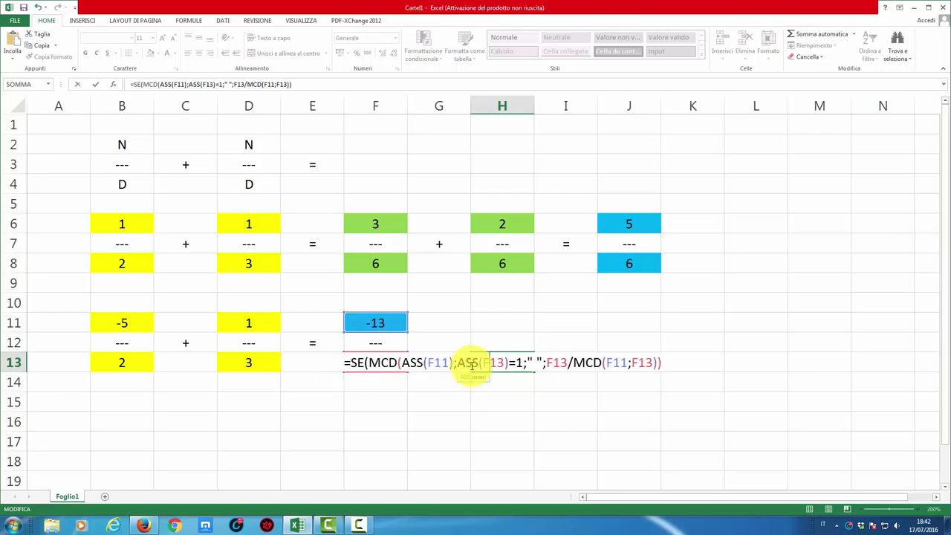
text())
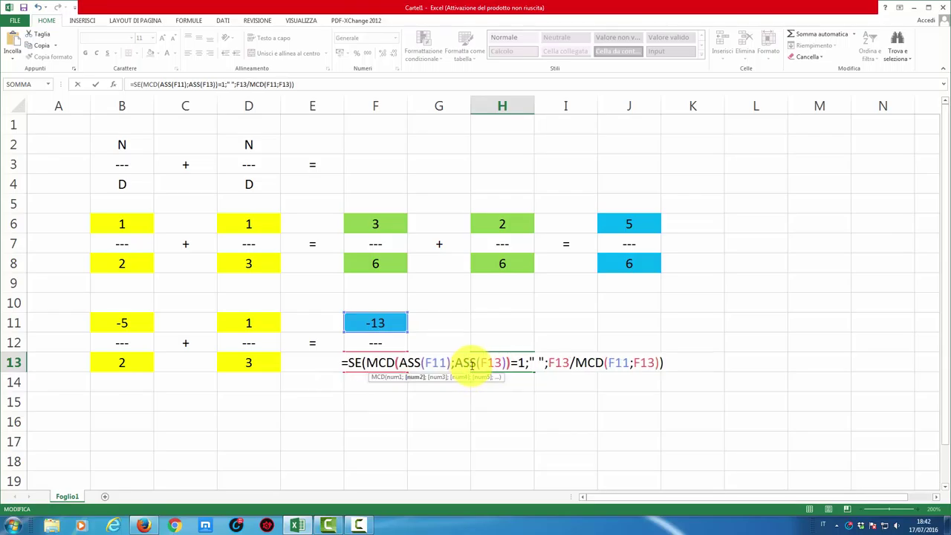
click(608, 362)
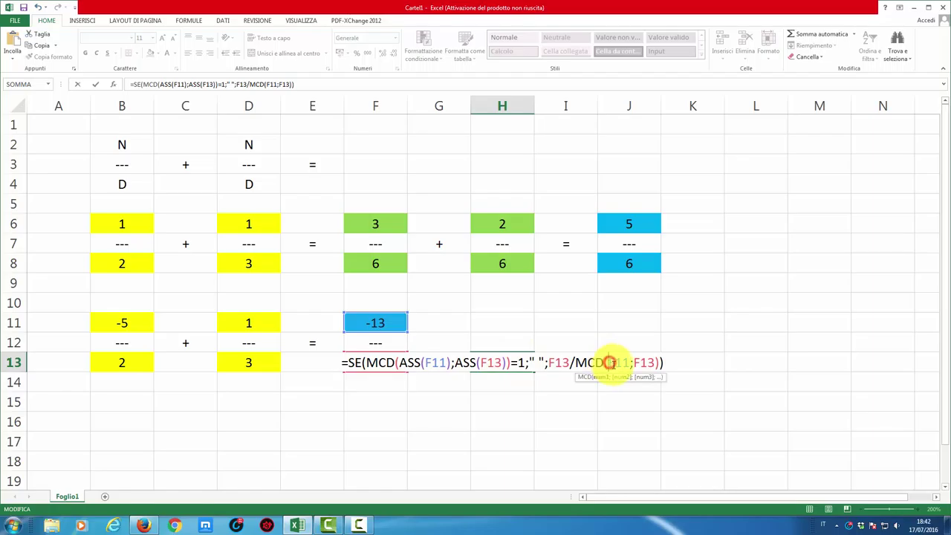
text(ASS()
text())
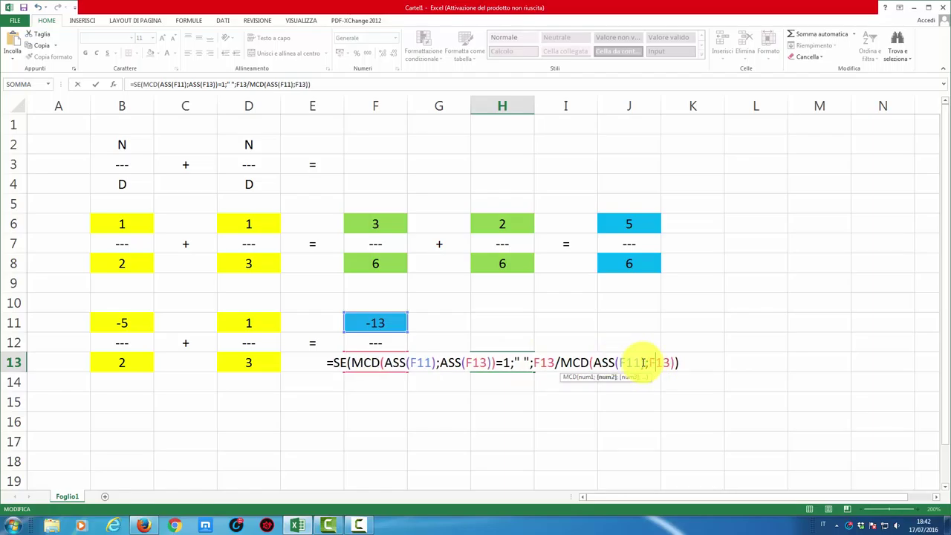
click(645, 362)
text(ASS()
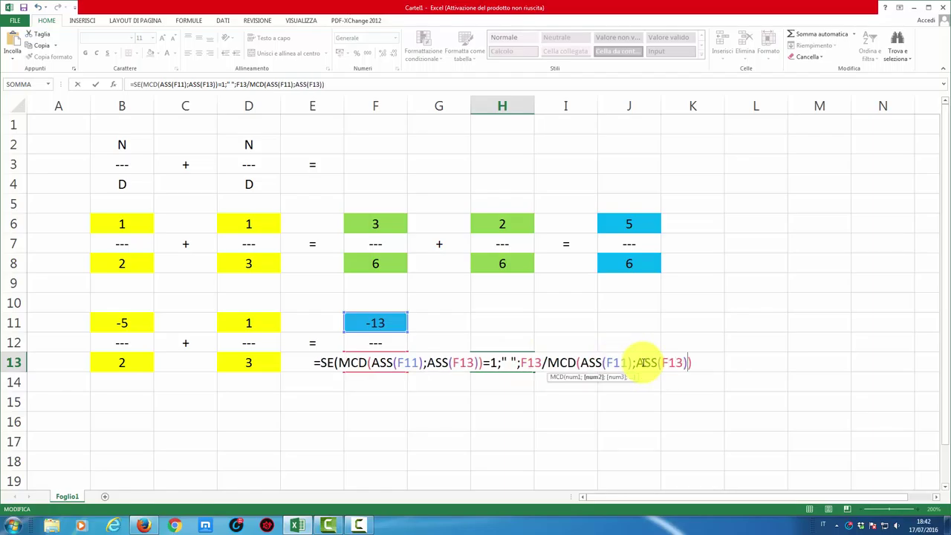
text())
key(Return)
click(249, 407)
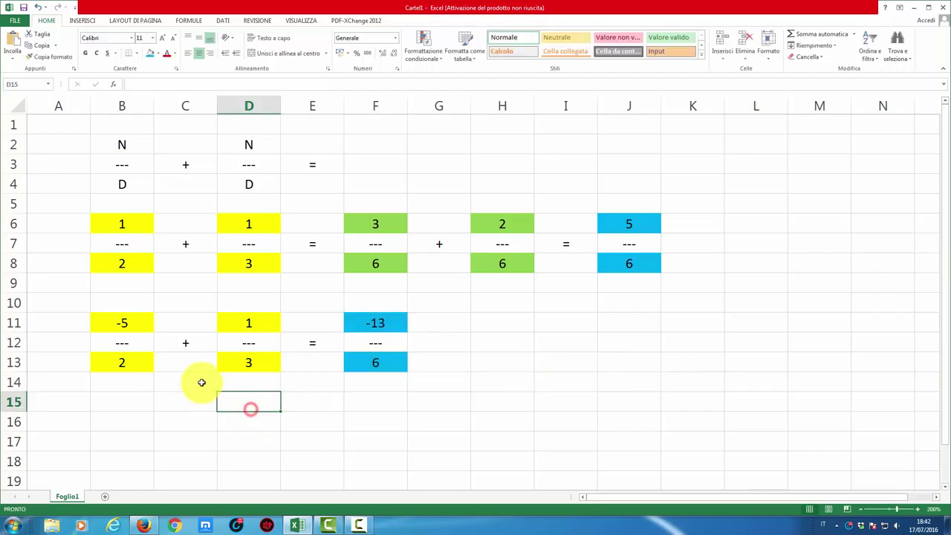
Set the first numerator B11 to -4.
click(129, 325)
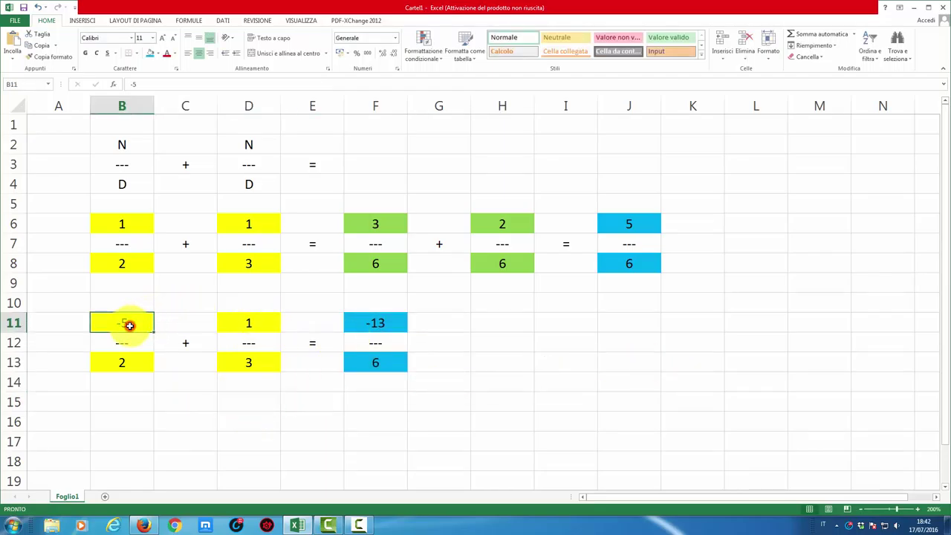
text(4)
key(Return)
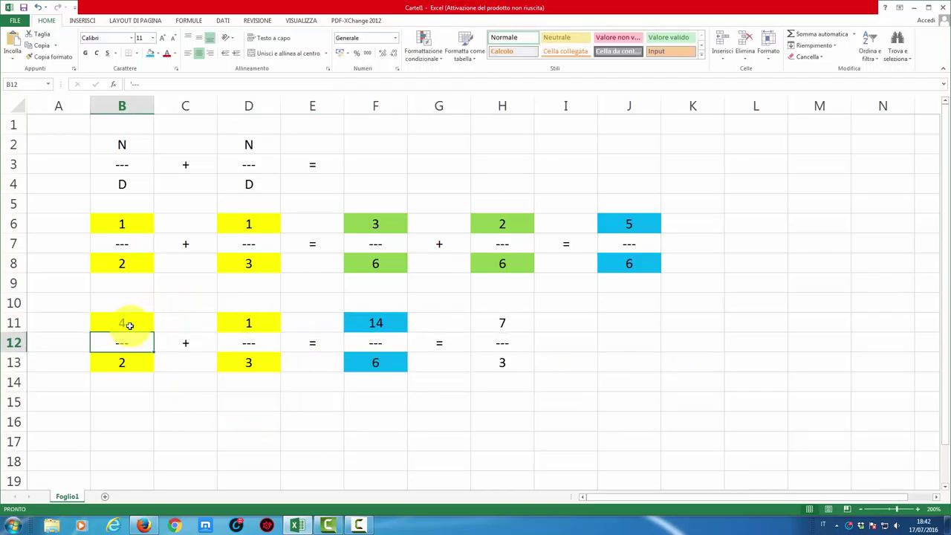
click(126, 325)
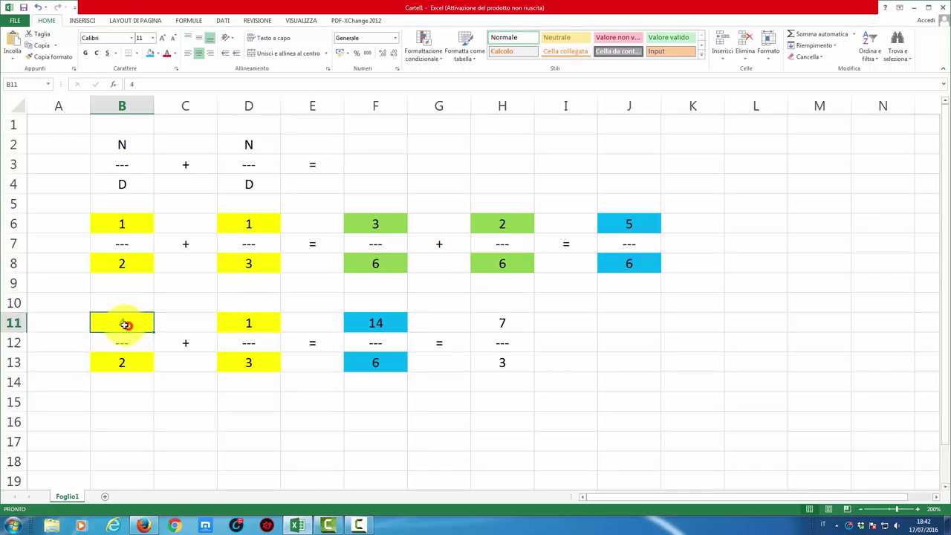
text(-)
key(Return)
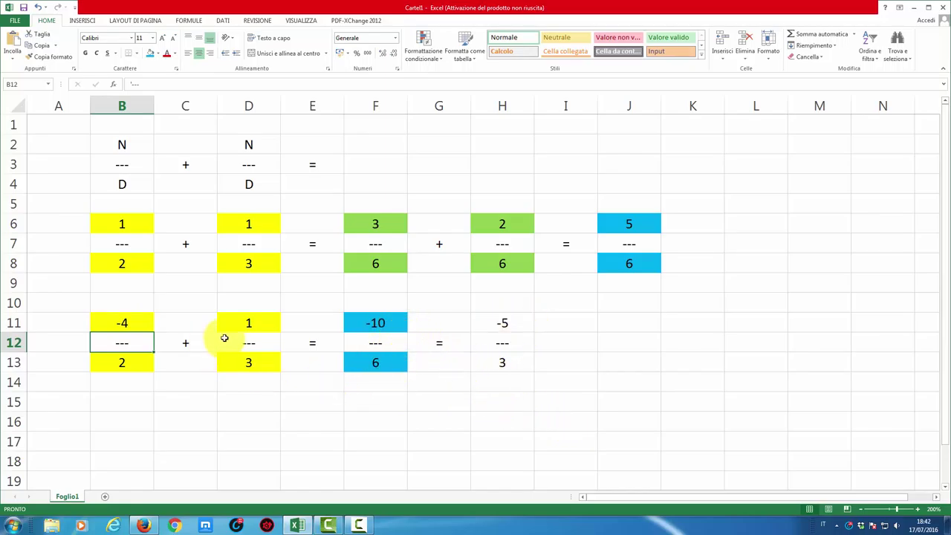
Try -1 as the second numerator in D11, then restore it to 1.
click(244, 322)
text(-1)
key(Return)
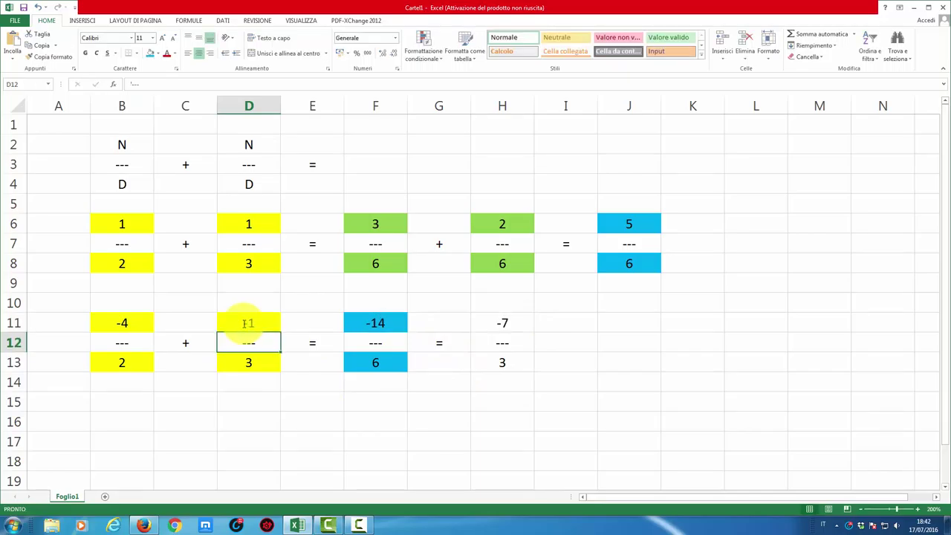
click(256, 362)
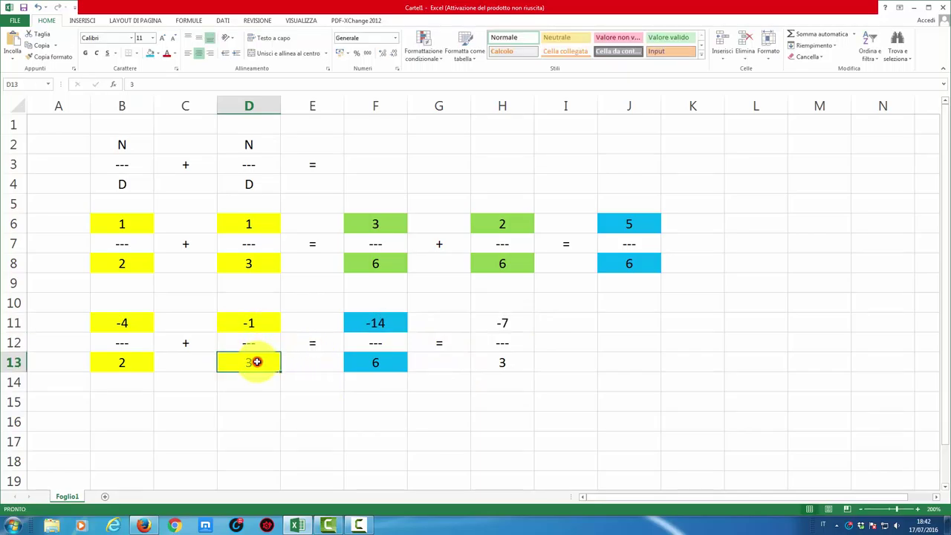
double_click(256, 361)
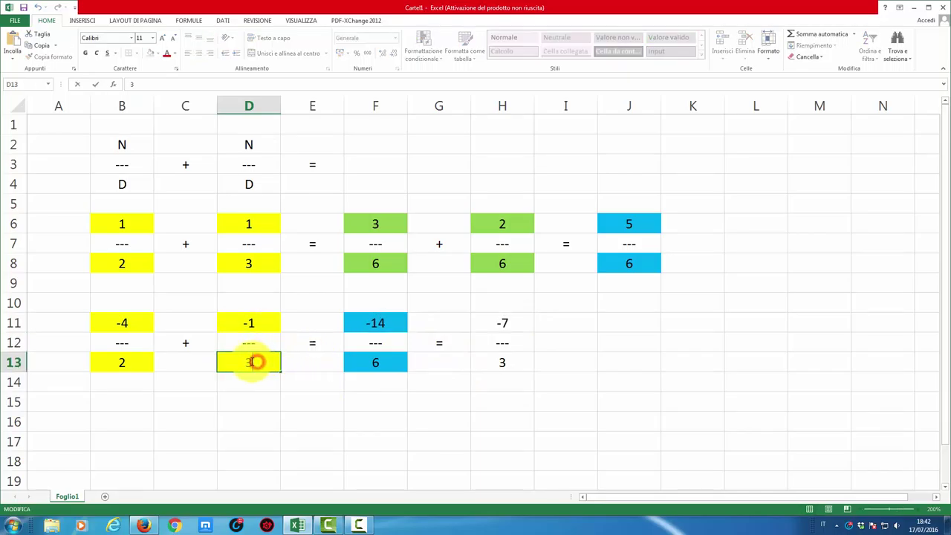
double_click(248, 322)
key(BackSpace)
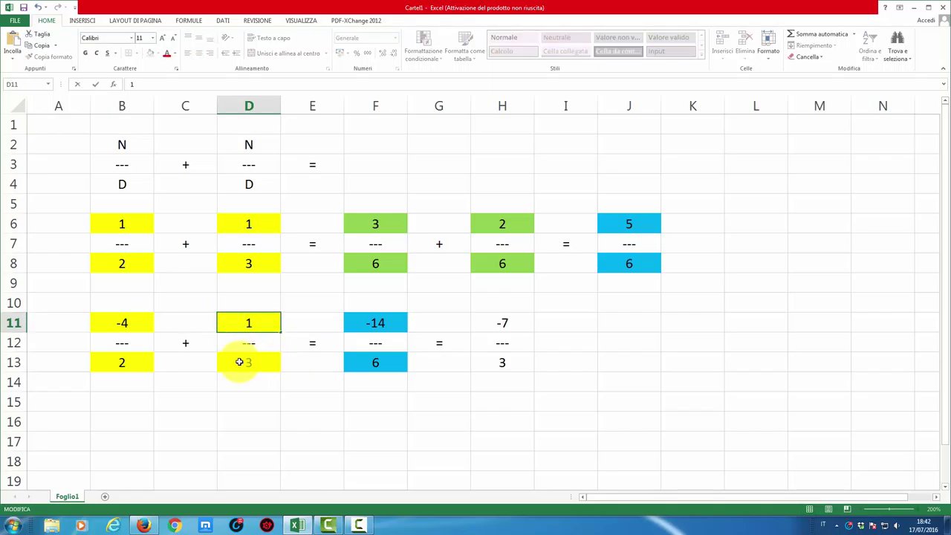
Change the second denominator D13 to -3.
click(246, 362)
double_click(245, 363)
text(-)
key(Return)
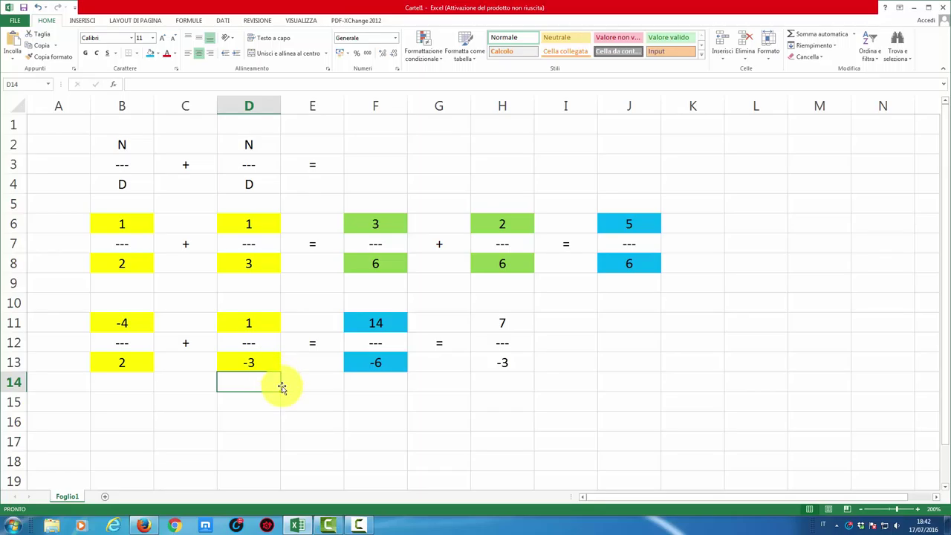
click(257, 361)
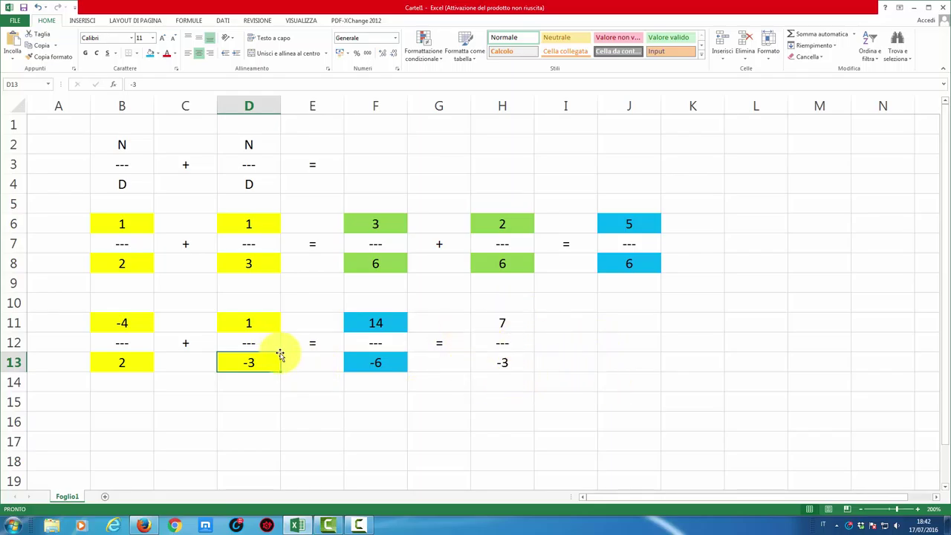
text(3)
Review the F11 sum, the reduced H11:H13 results and the B11:D13 input fractions.
click(554, 384)
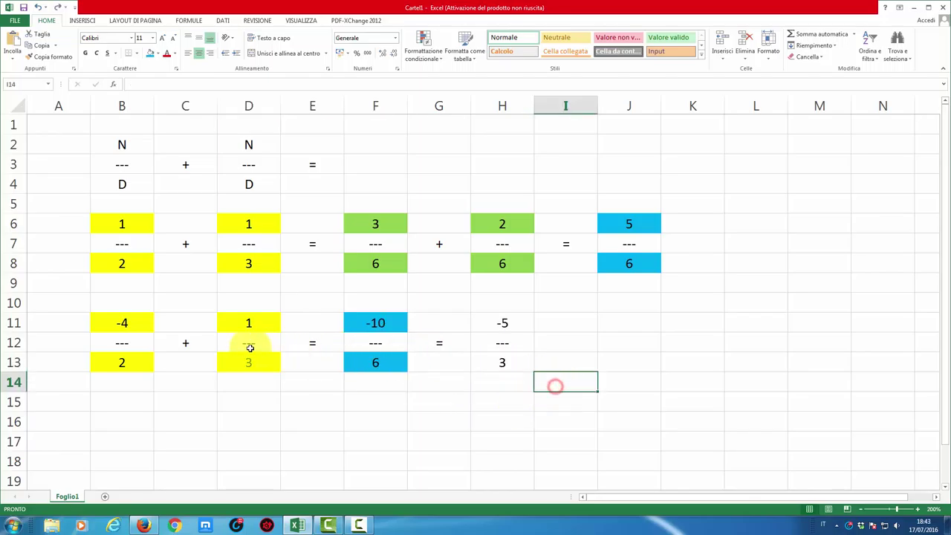
click(385, 323)
drag(513, 323, 509, 359)
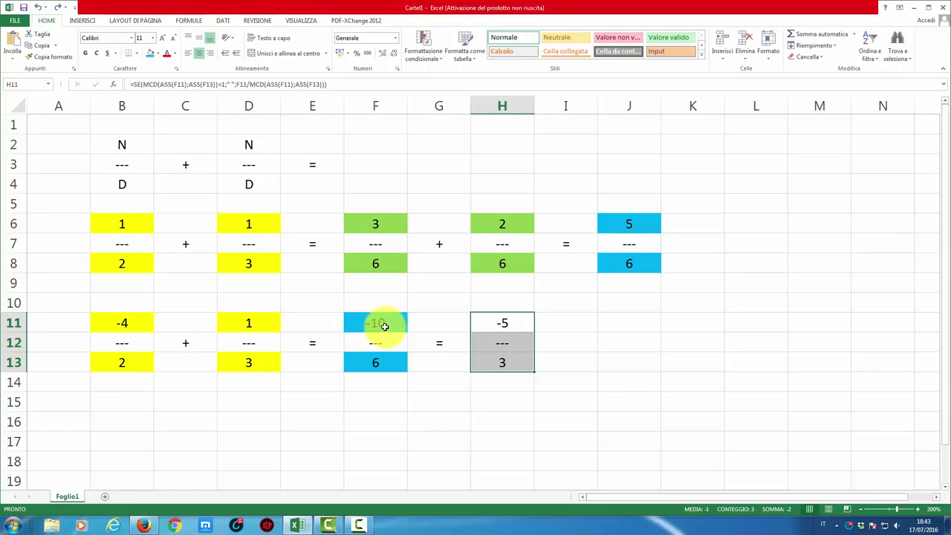
click(577, 325)
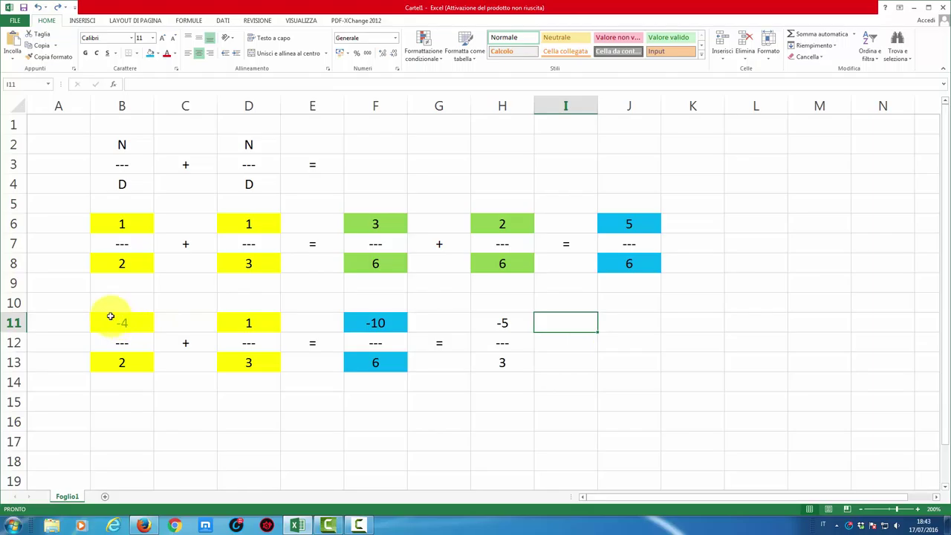
drag(112, 321, 254, 360)
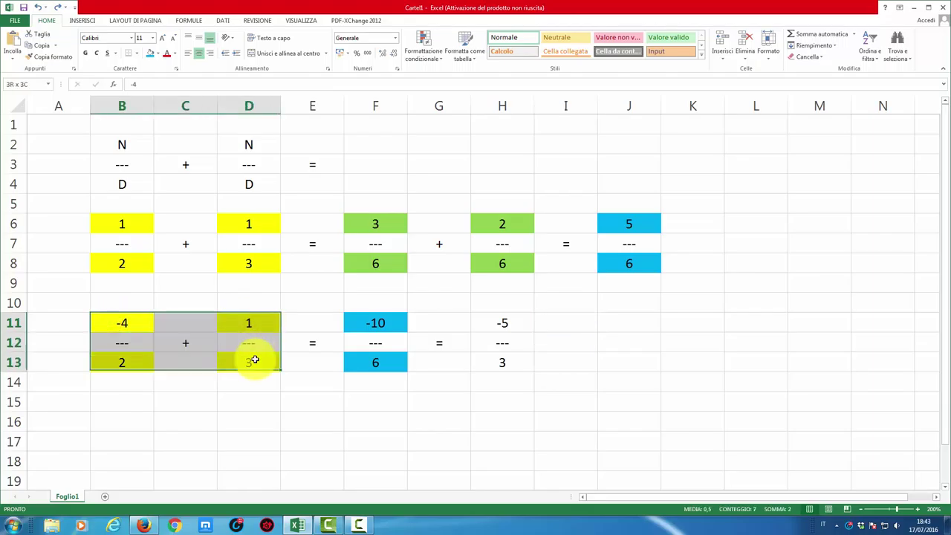
click(122, 321)
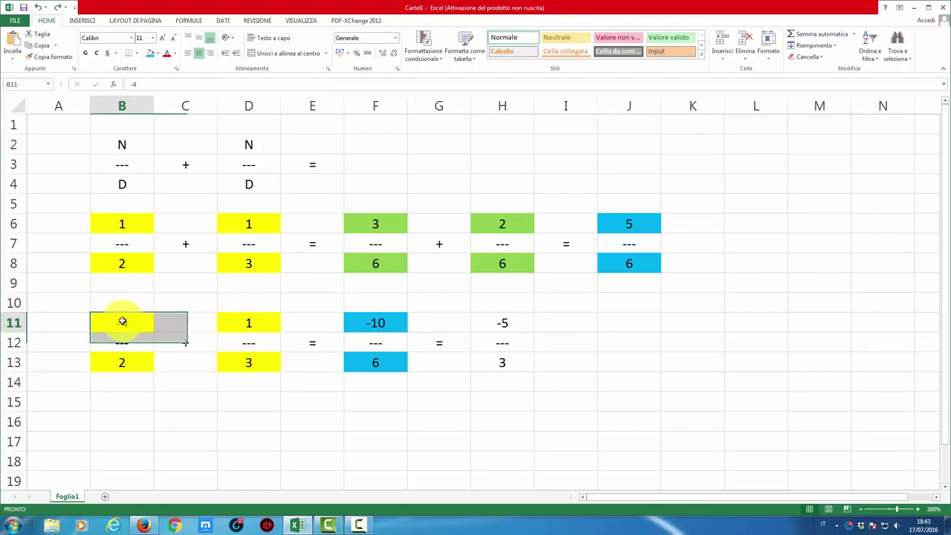
click(244, 327)
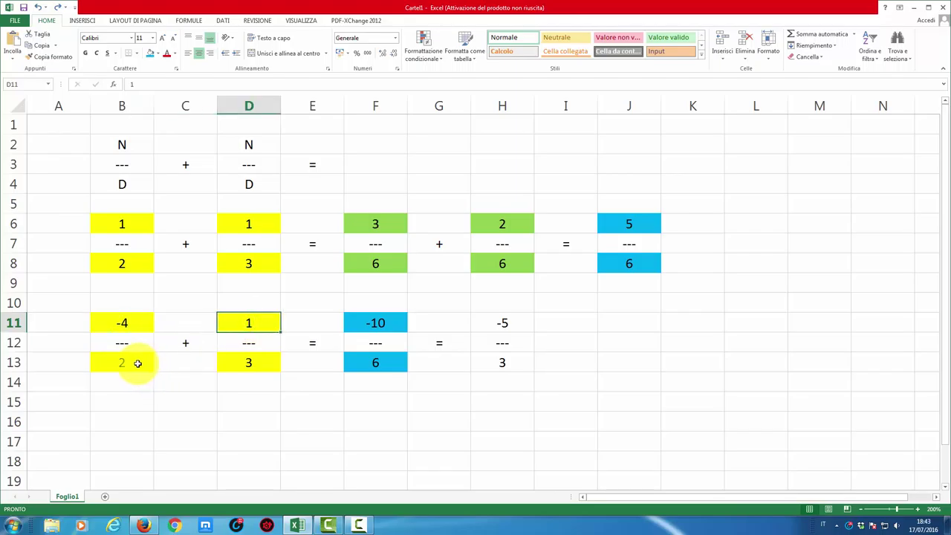
drag(137, 362, 250, 365)
click(180, 344)
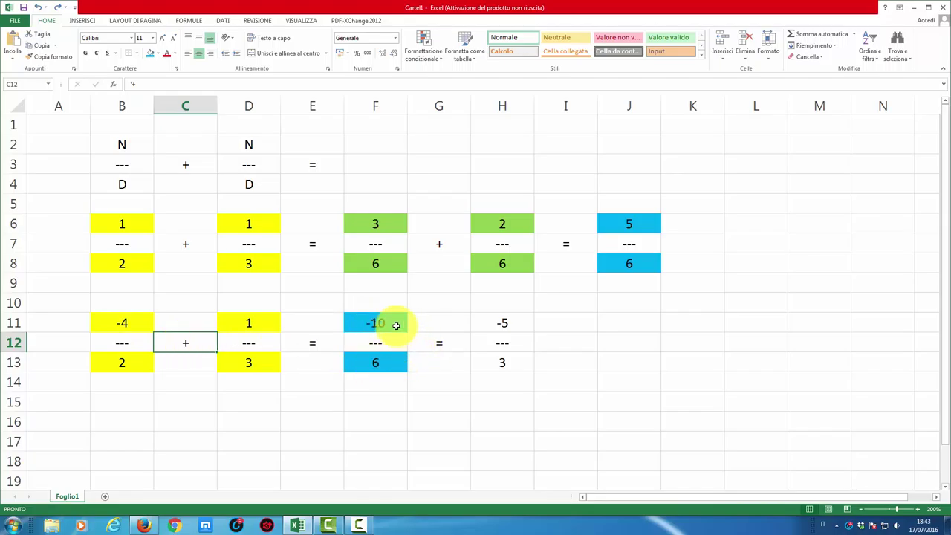
Give H11 and H13, showing -5 over 3, a green fill.
click(505, 323)
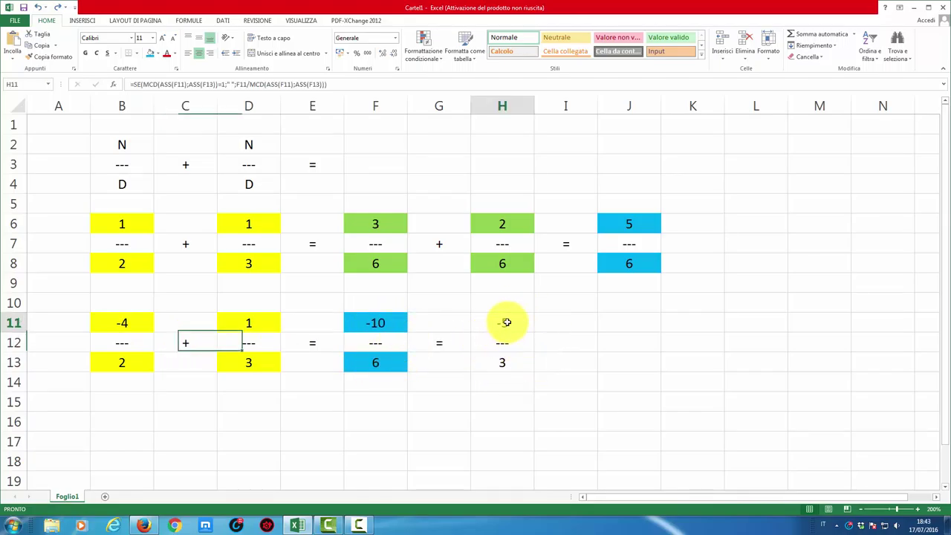
ctrl+click(502, 363)
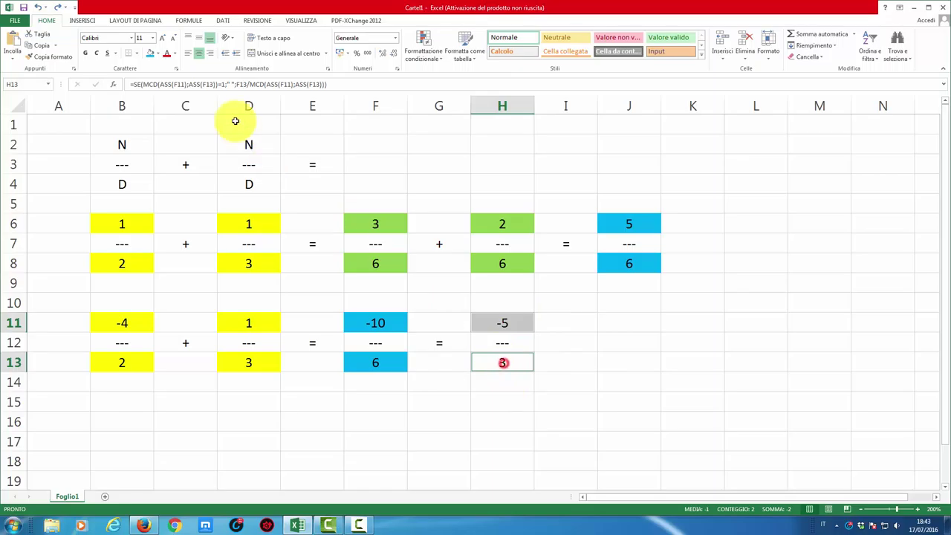
click(158, 55)
click(192, 132)
click(592, 367)
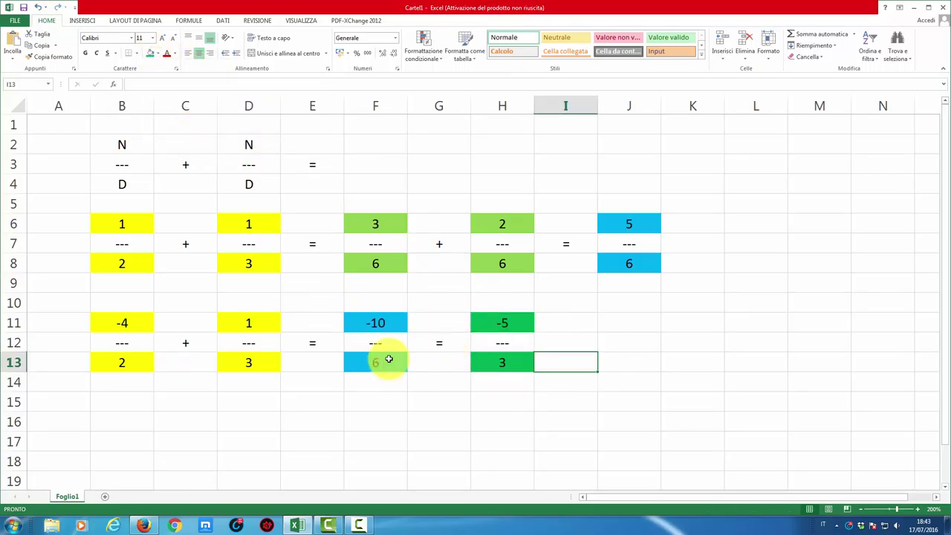
click(590, 334)
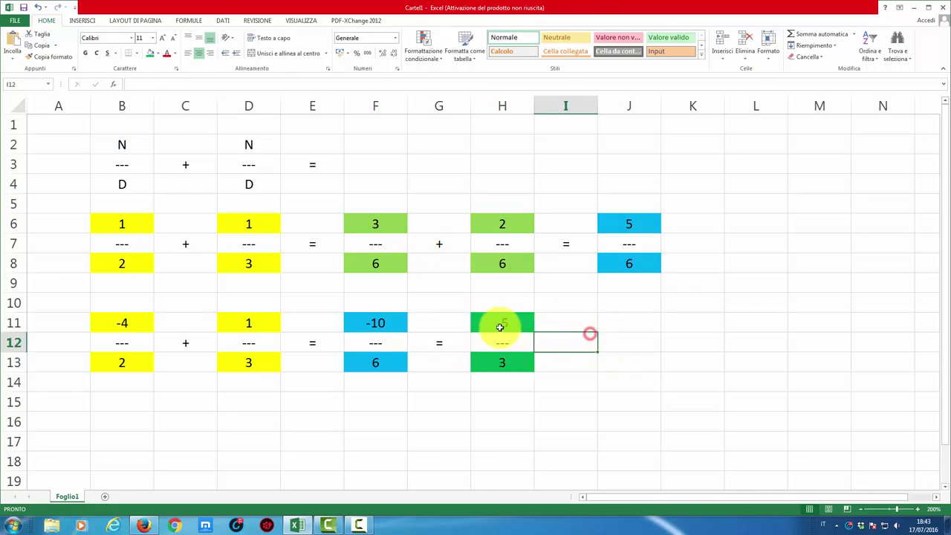